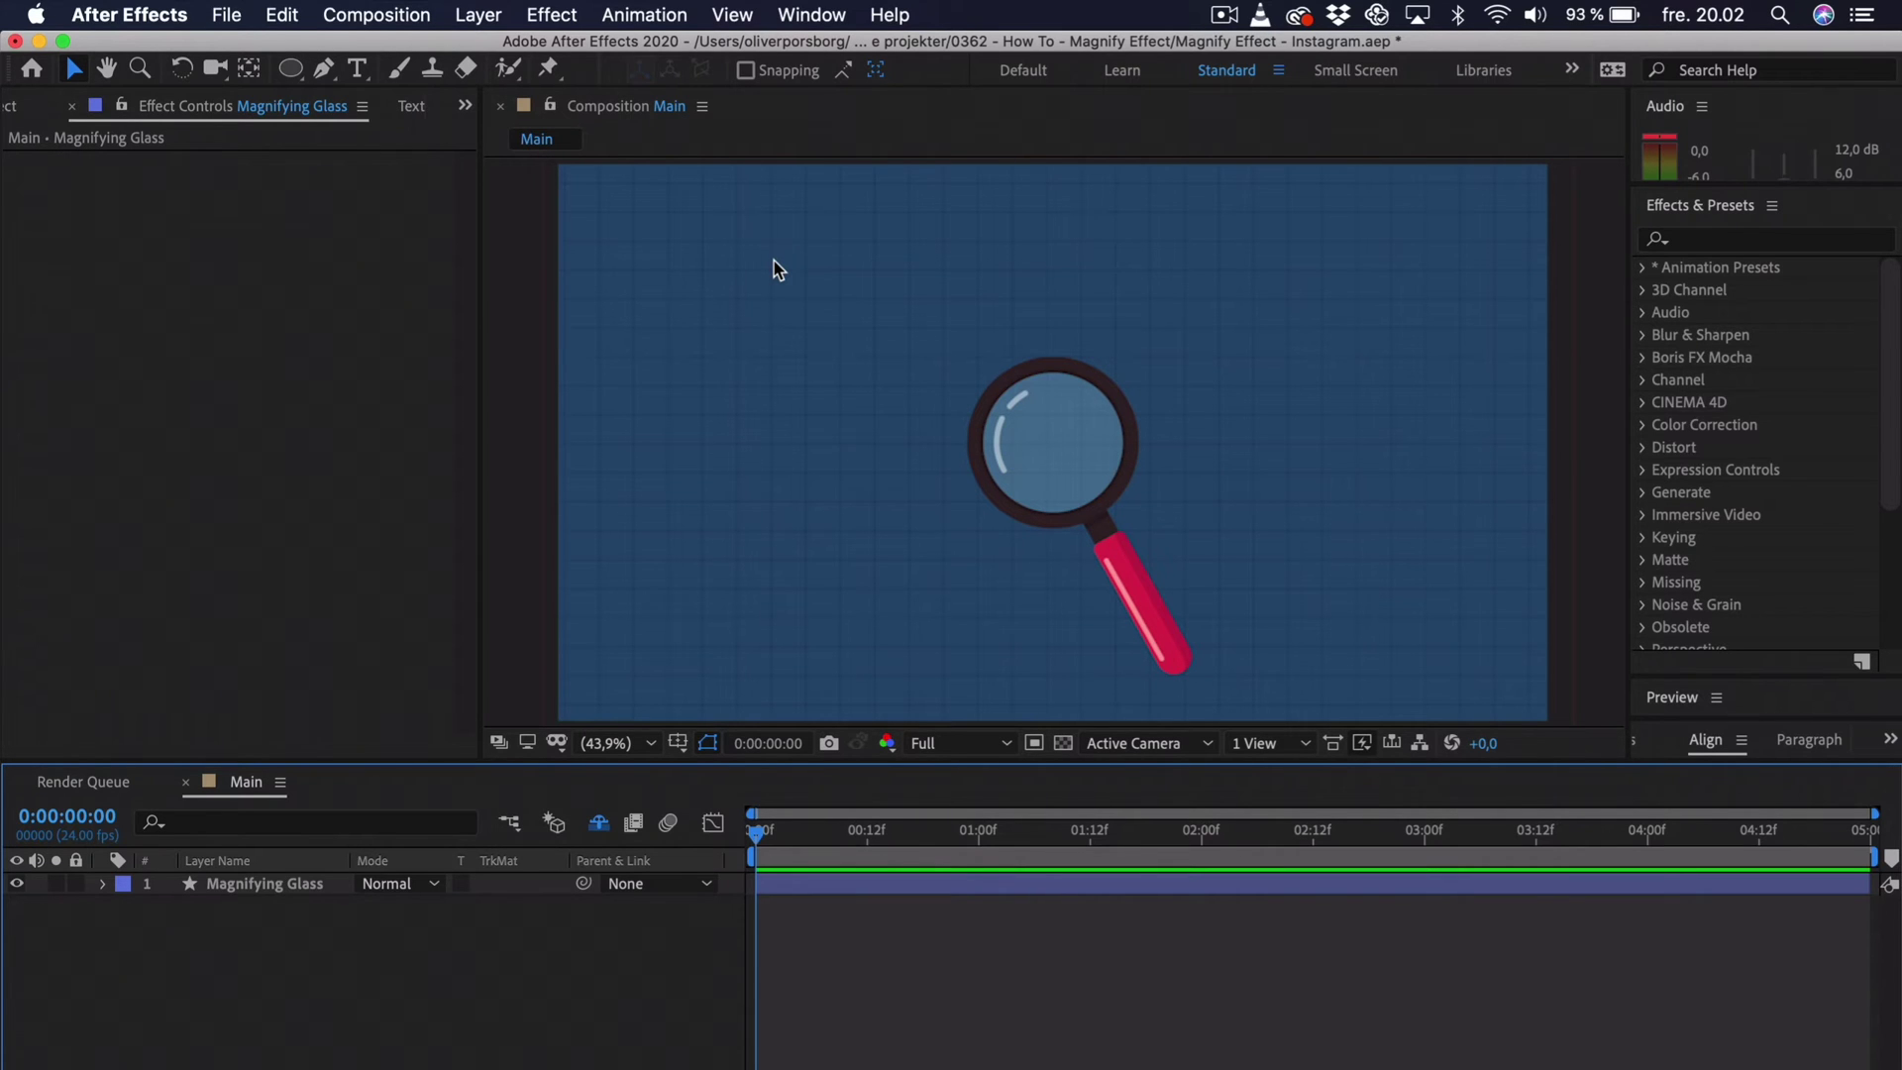
- Reveal and unlock the [Grid] layer, then toggle its Grid effect off and back on
{"action": "left_click", "coordinate": [597, 825]}
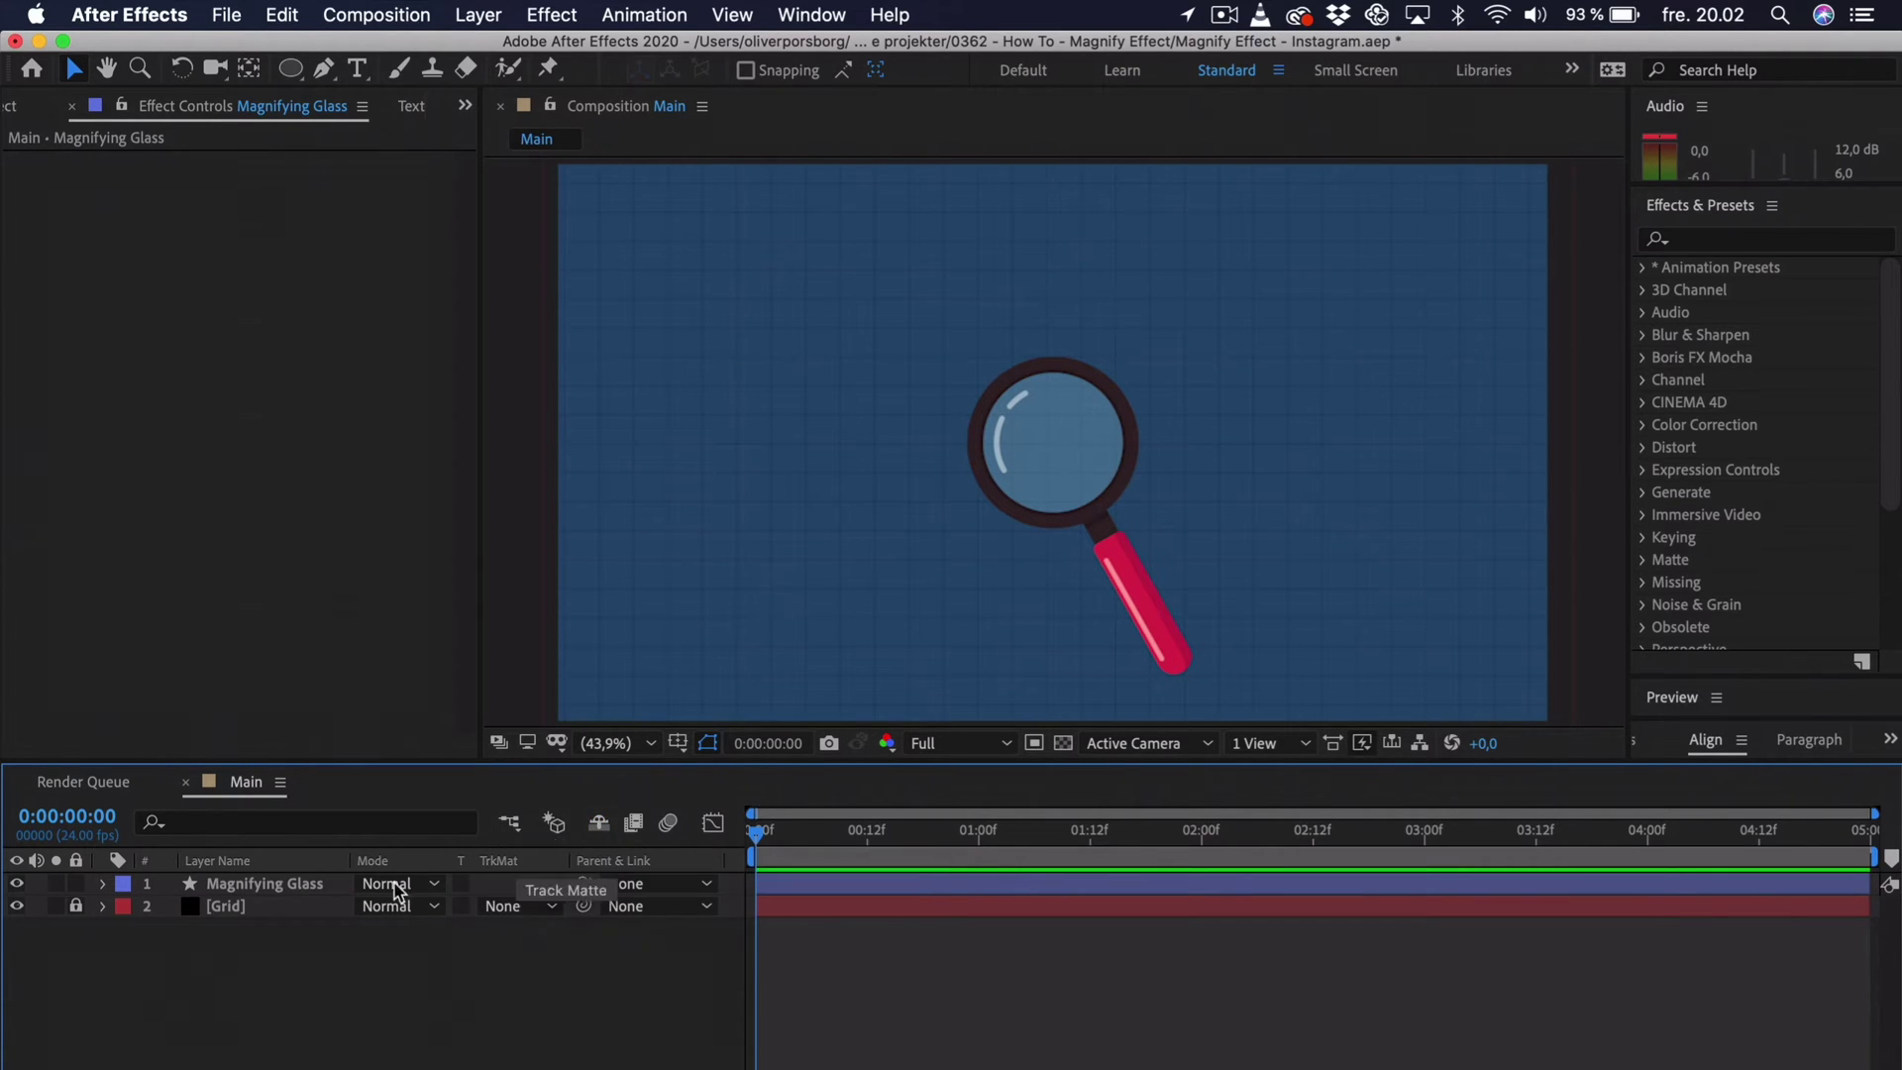
{"action": "left_click", "coordinate": [76, 905]}
{"action": "left_click", "coordinate": [225, 905]}
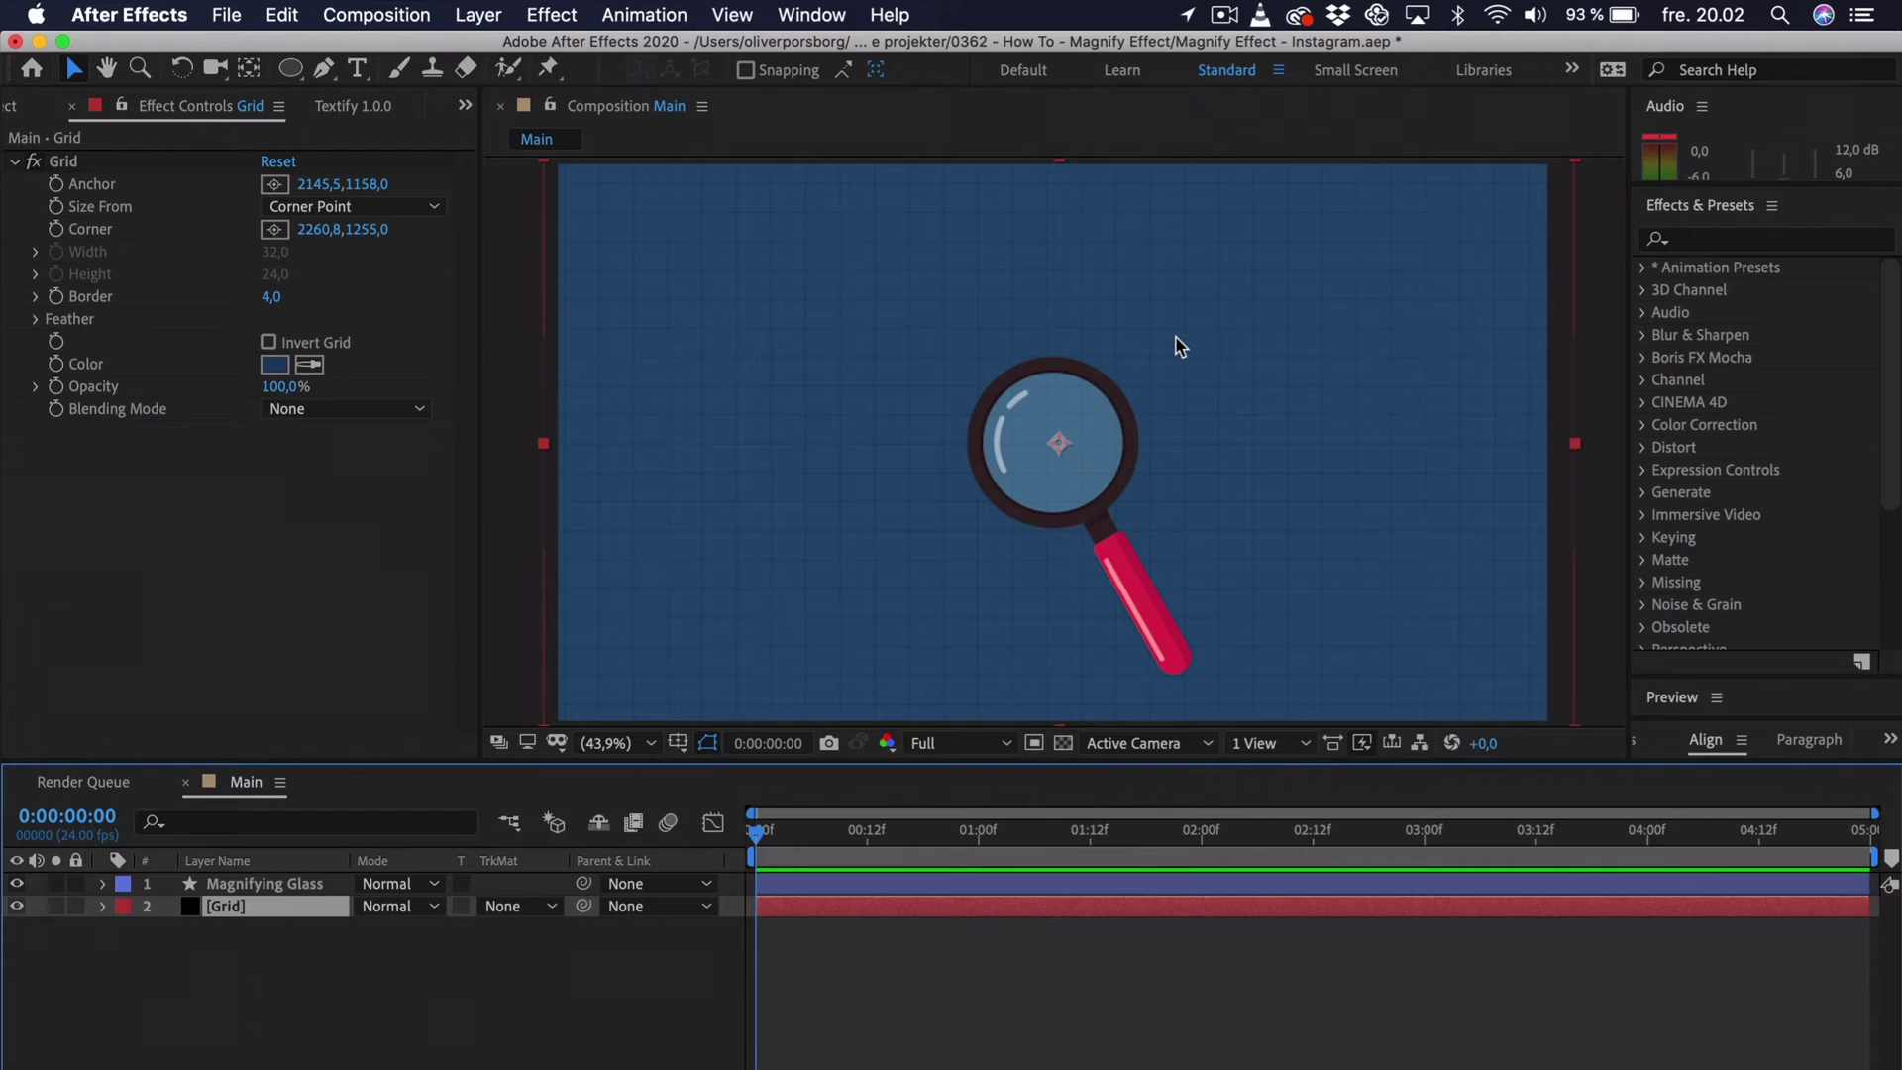
{"action": "left_click", "coordinate": [37, 162]}
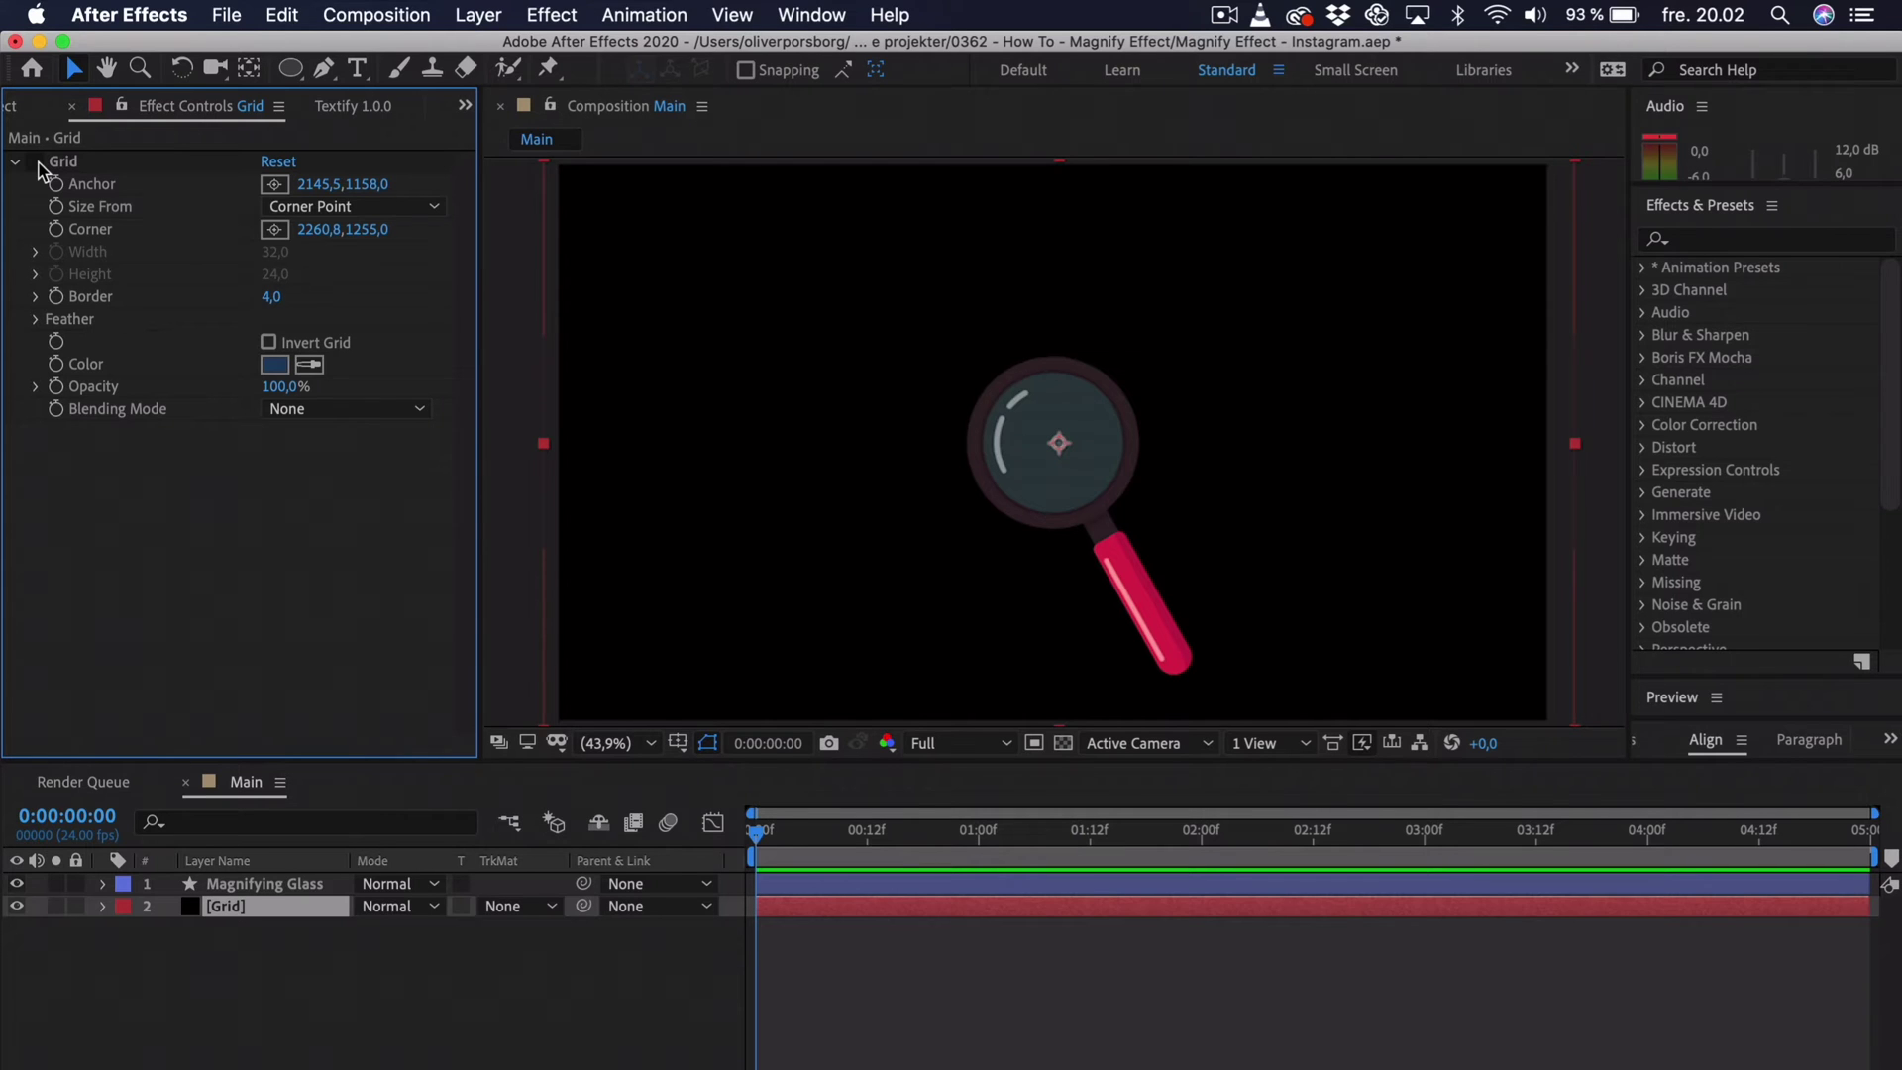
{"action": "left_click", "coordinate": [37, 163]}
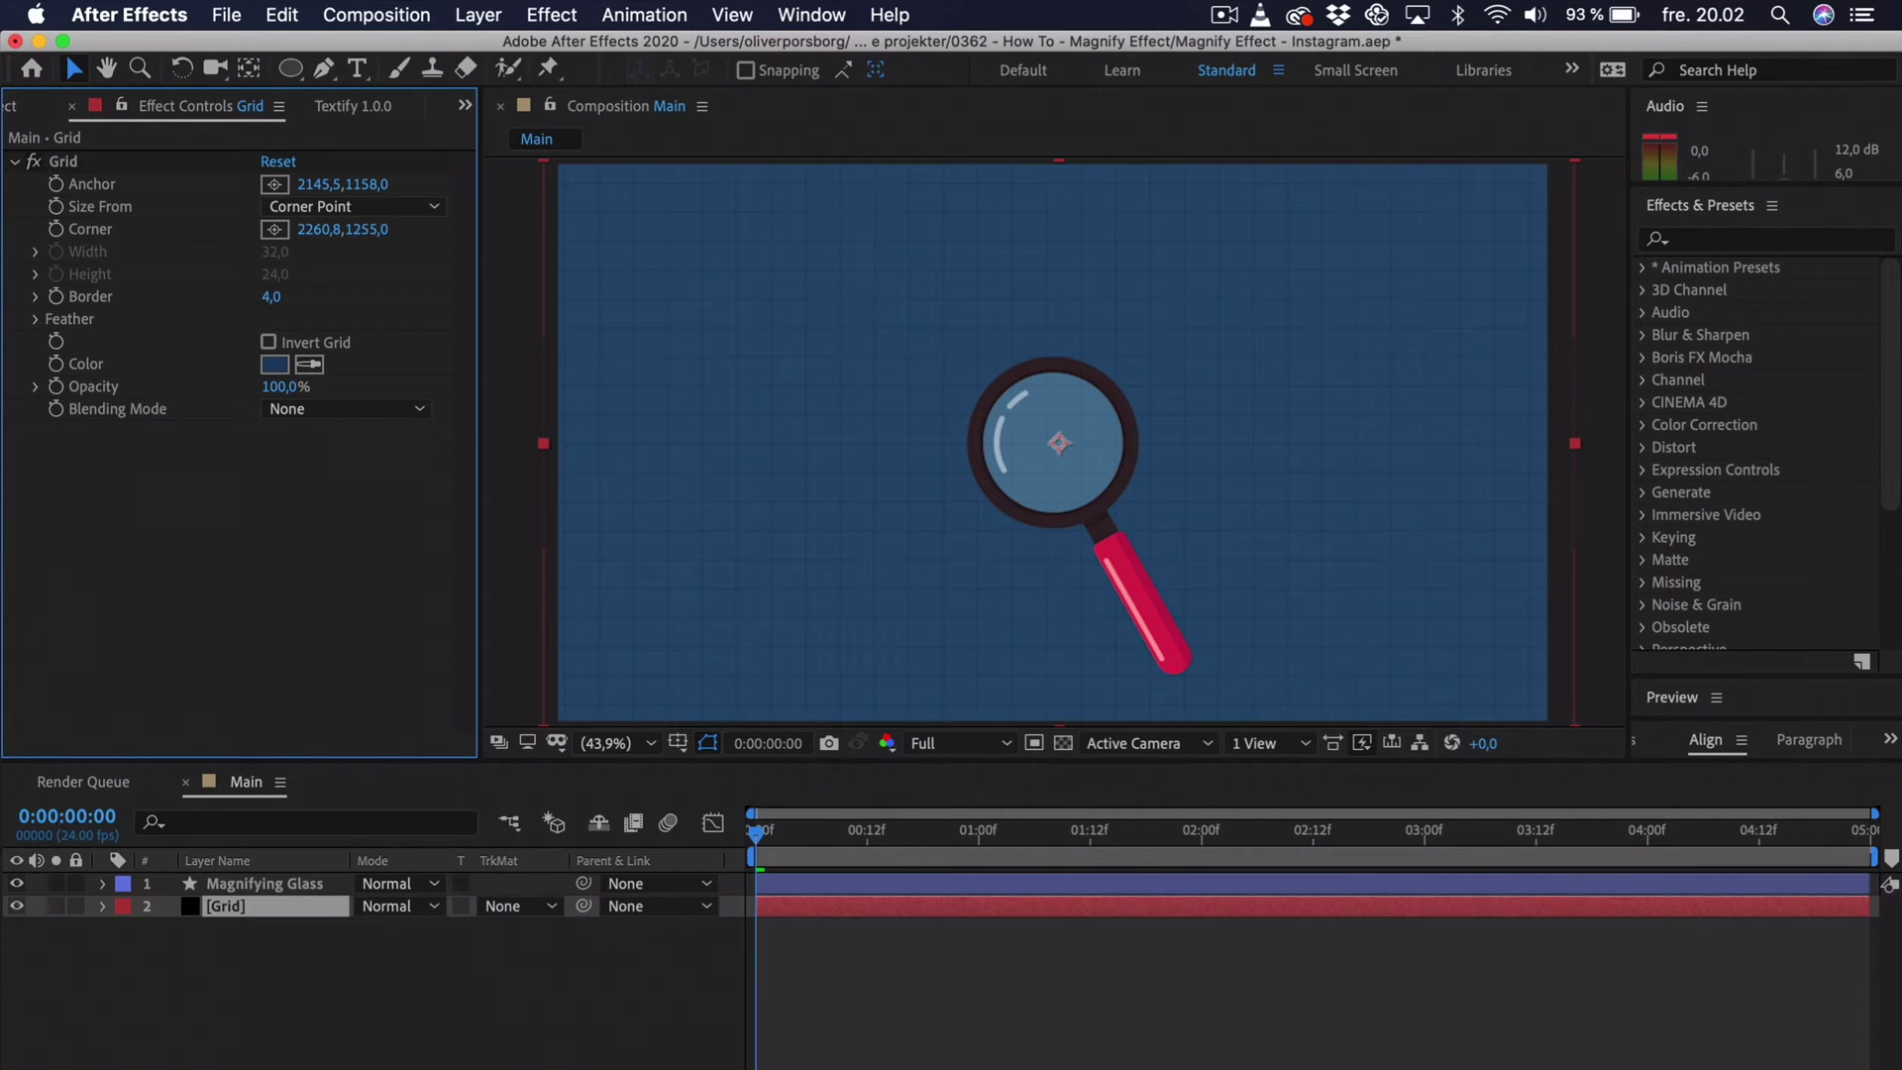
- Relock [Grid], hide it again with Shy, and clear the layer selection
{"action": "left_click", "coordinate": [85, 916]}
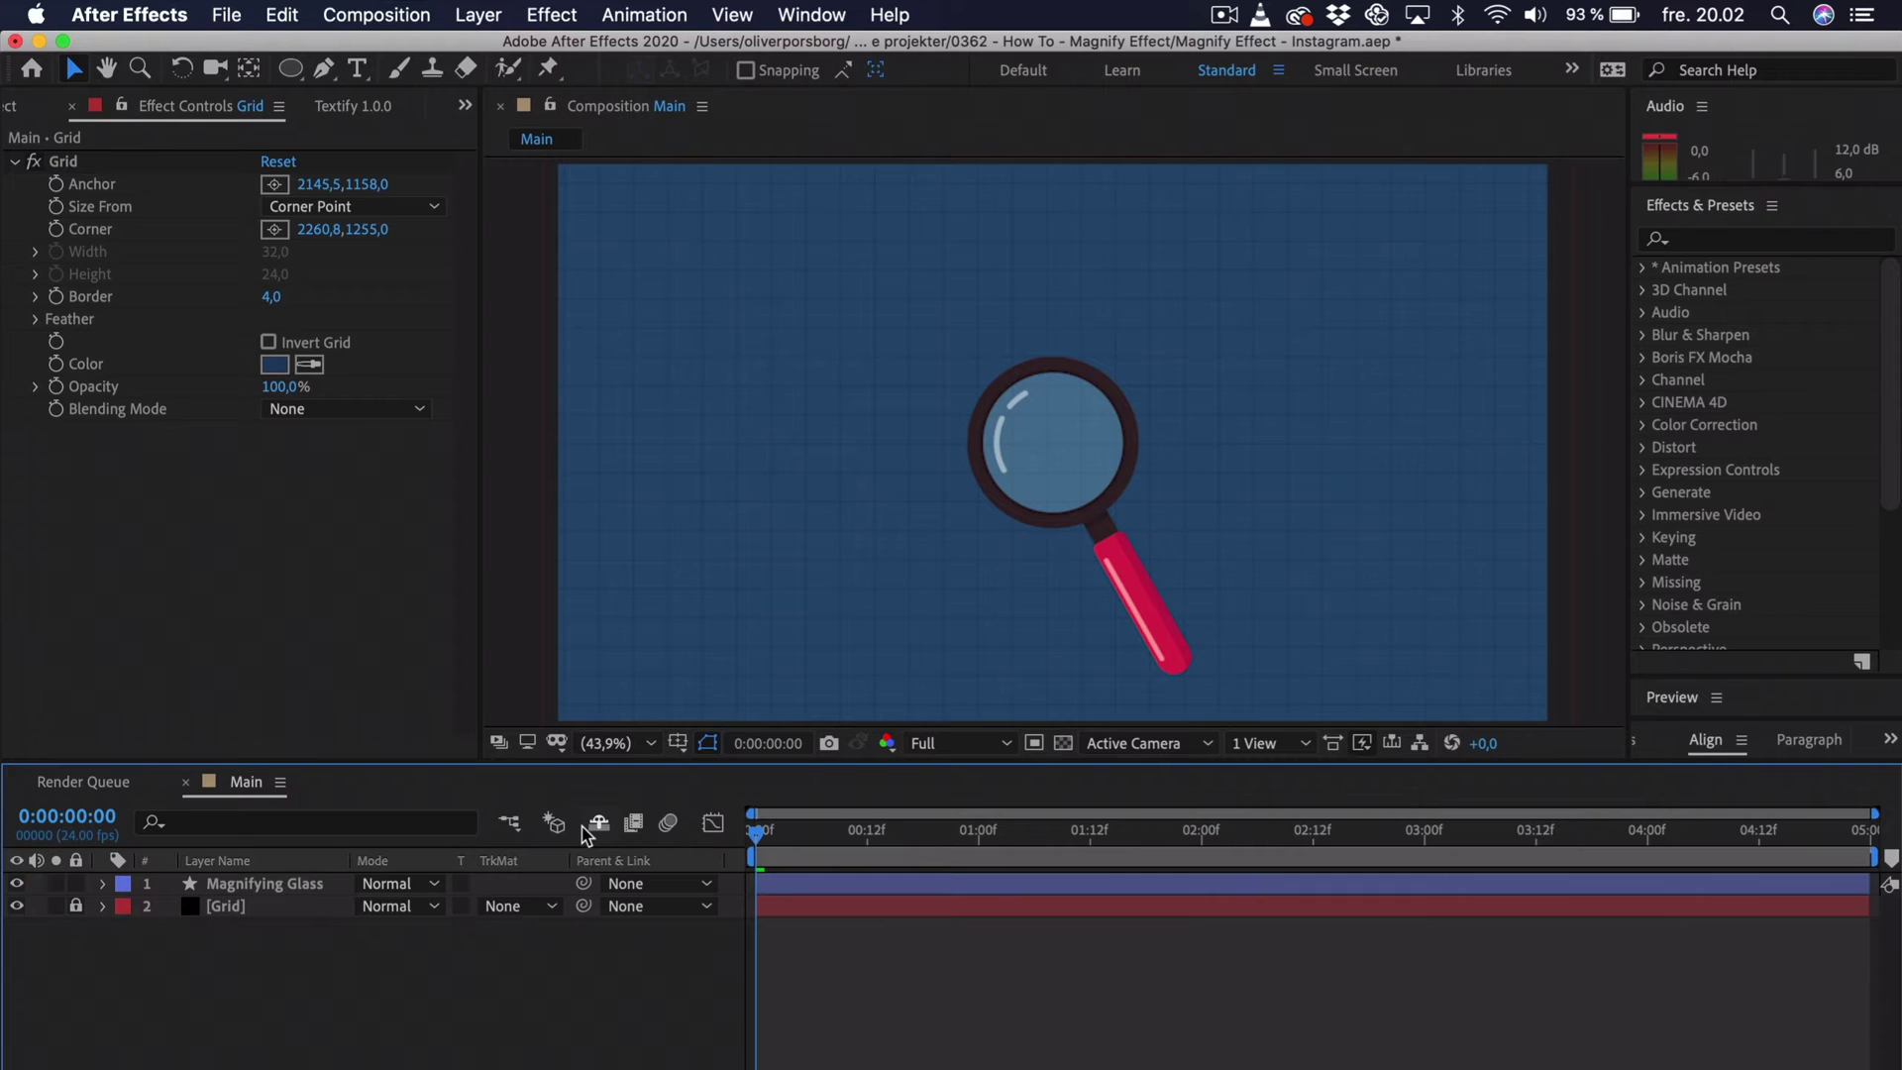
{"action": "left_click", "coordinate": [599, 825]}
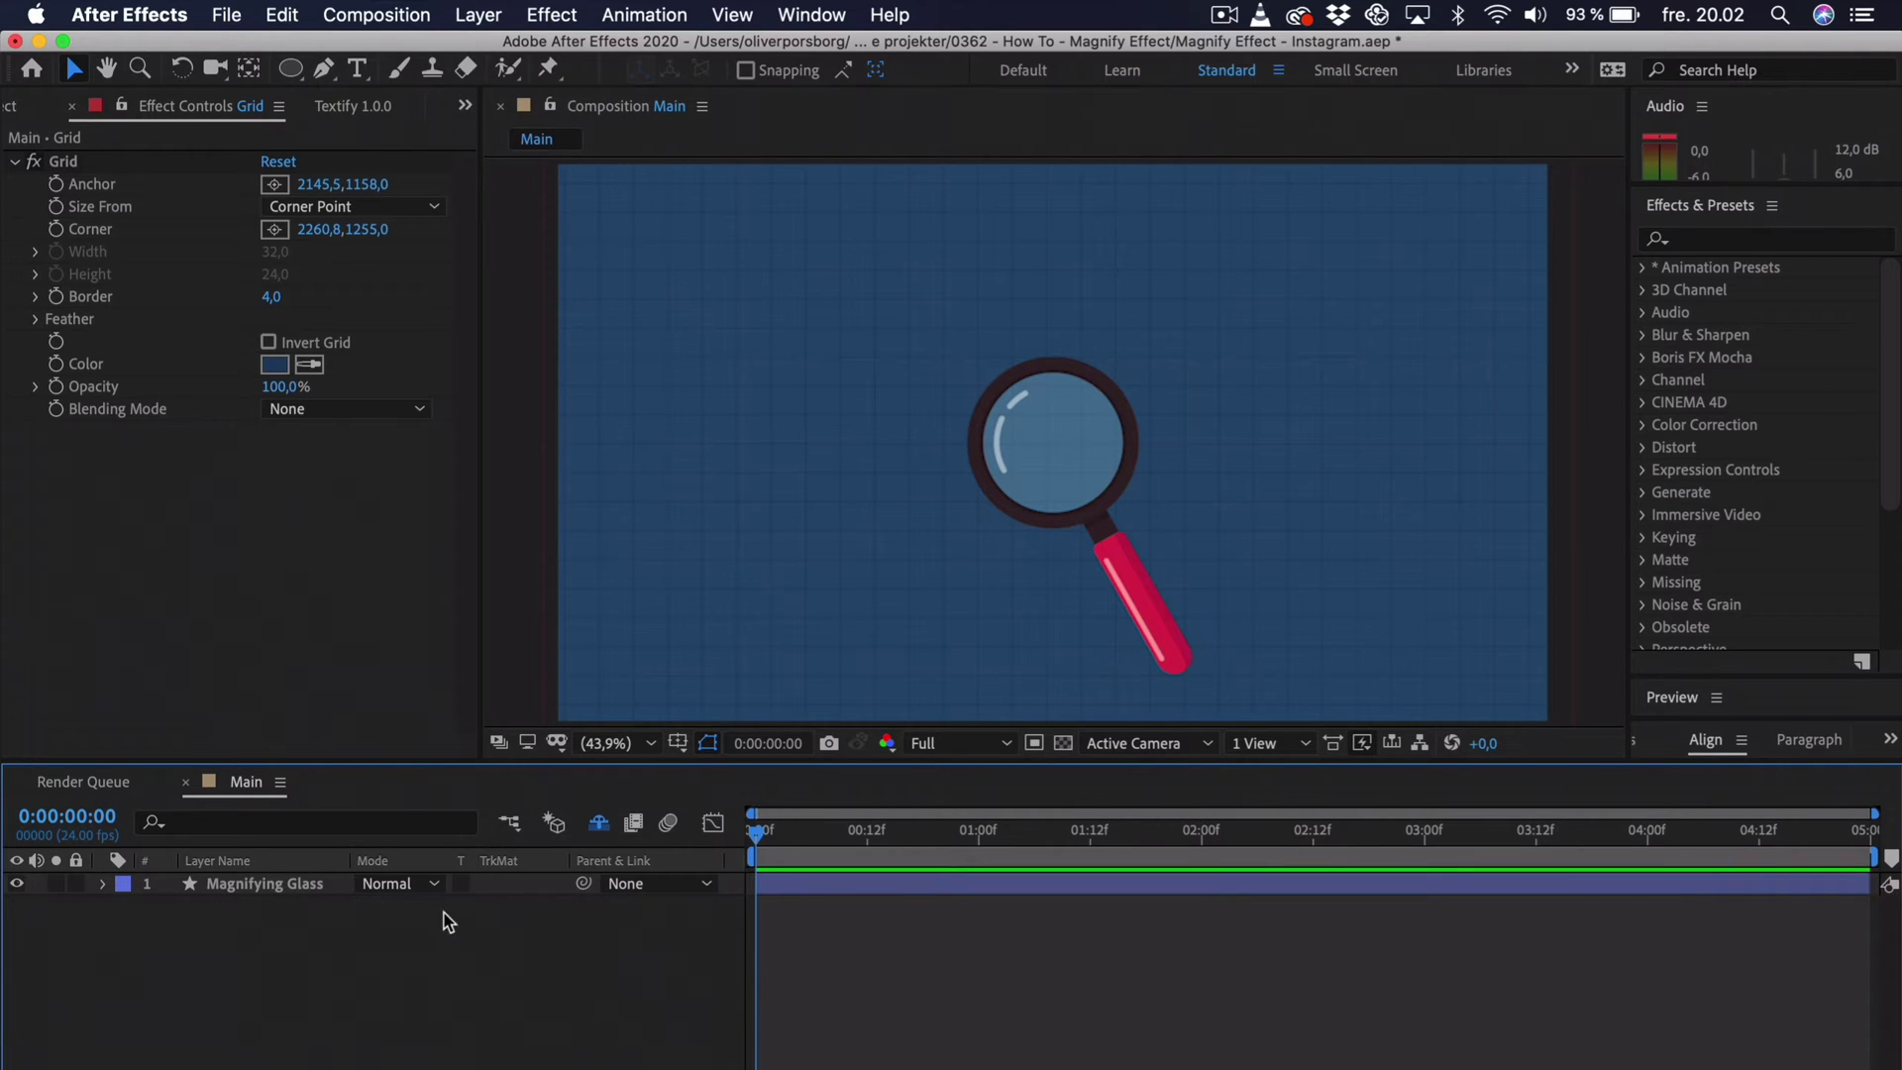
{"action": "left_click", "coordinate": [287, 883]}
{"action": "left_click", "coordinate": [333, 921]}
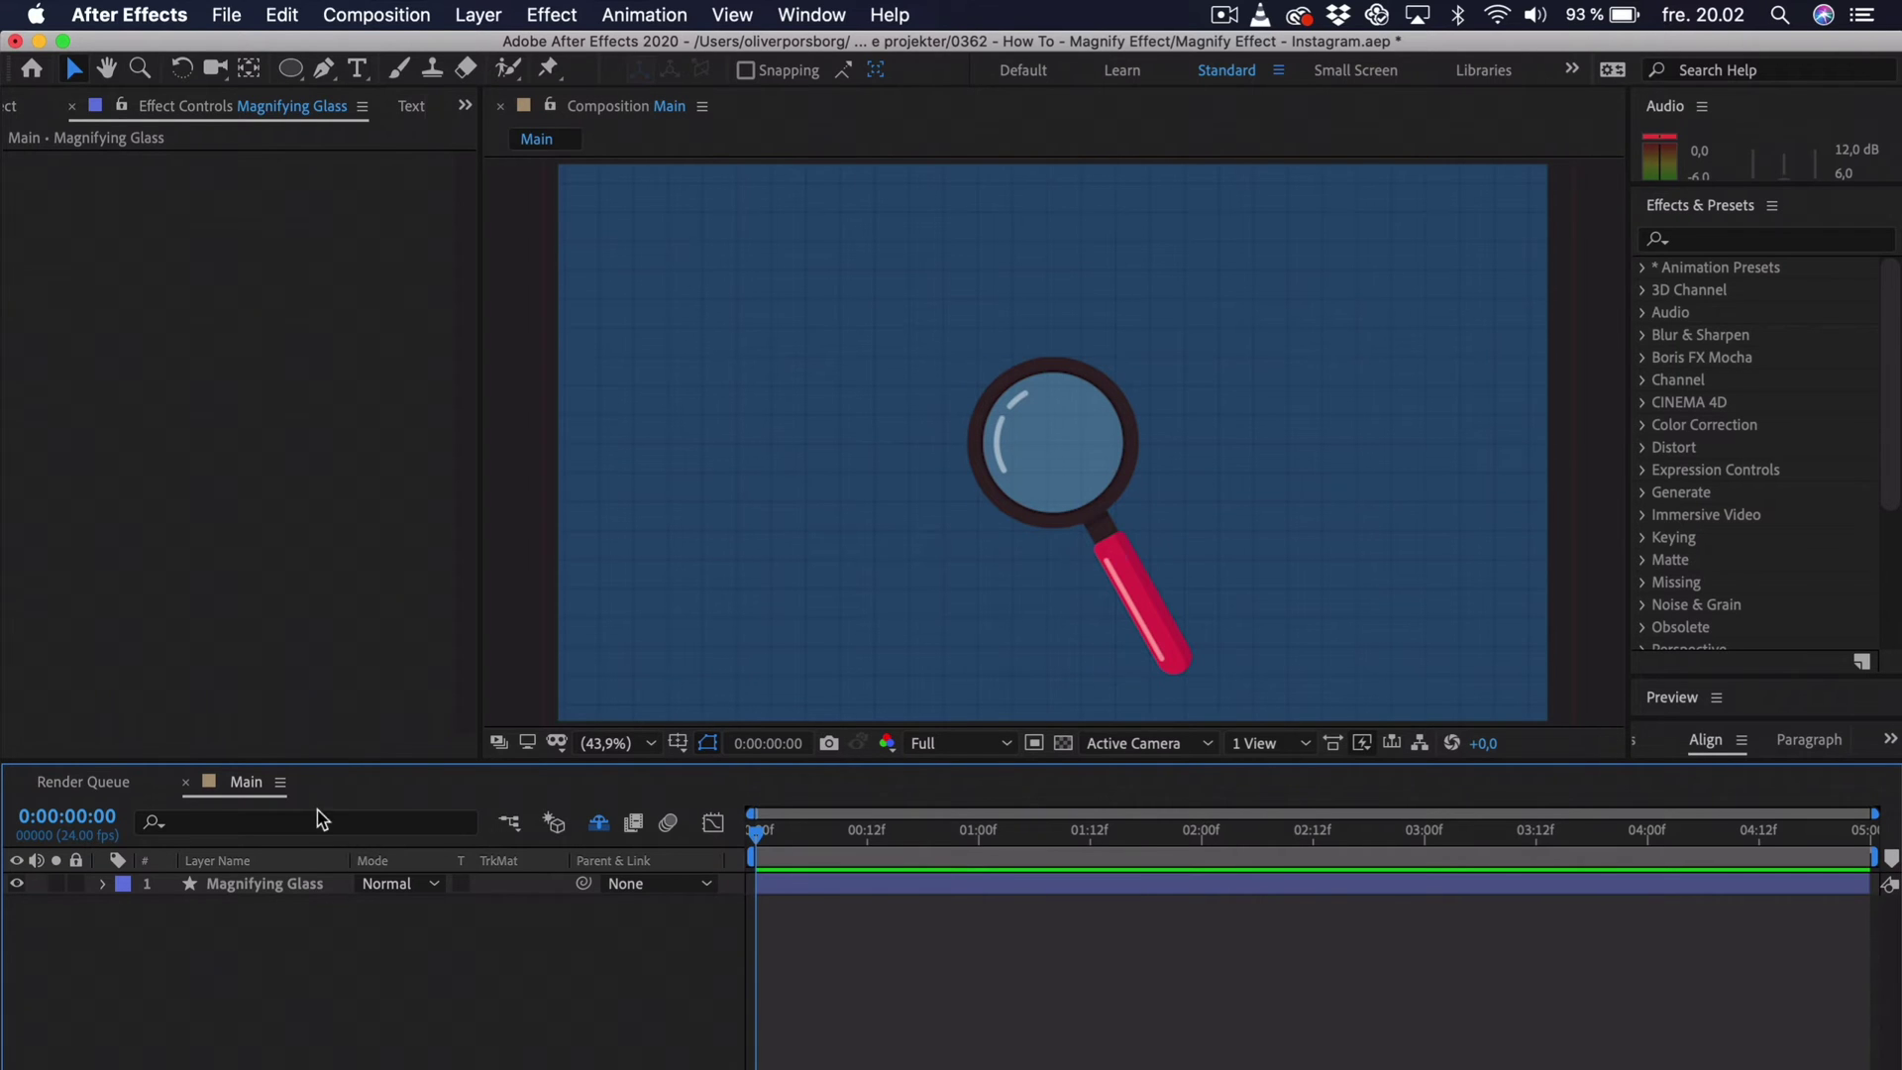
- Create a new adjustment layer and move it beneath the Magnifying Glass layer
{"action": "left_click", "coordinate": [474, 16]}
{"action": "mouse_move", "coordinate": [480, 46]}
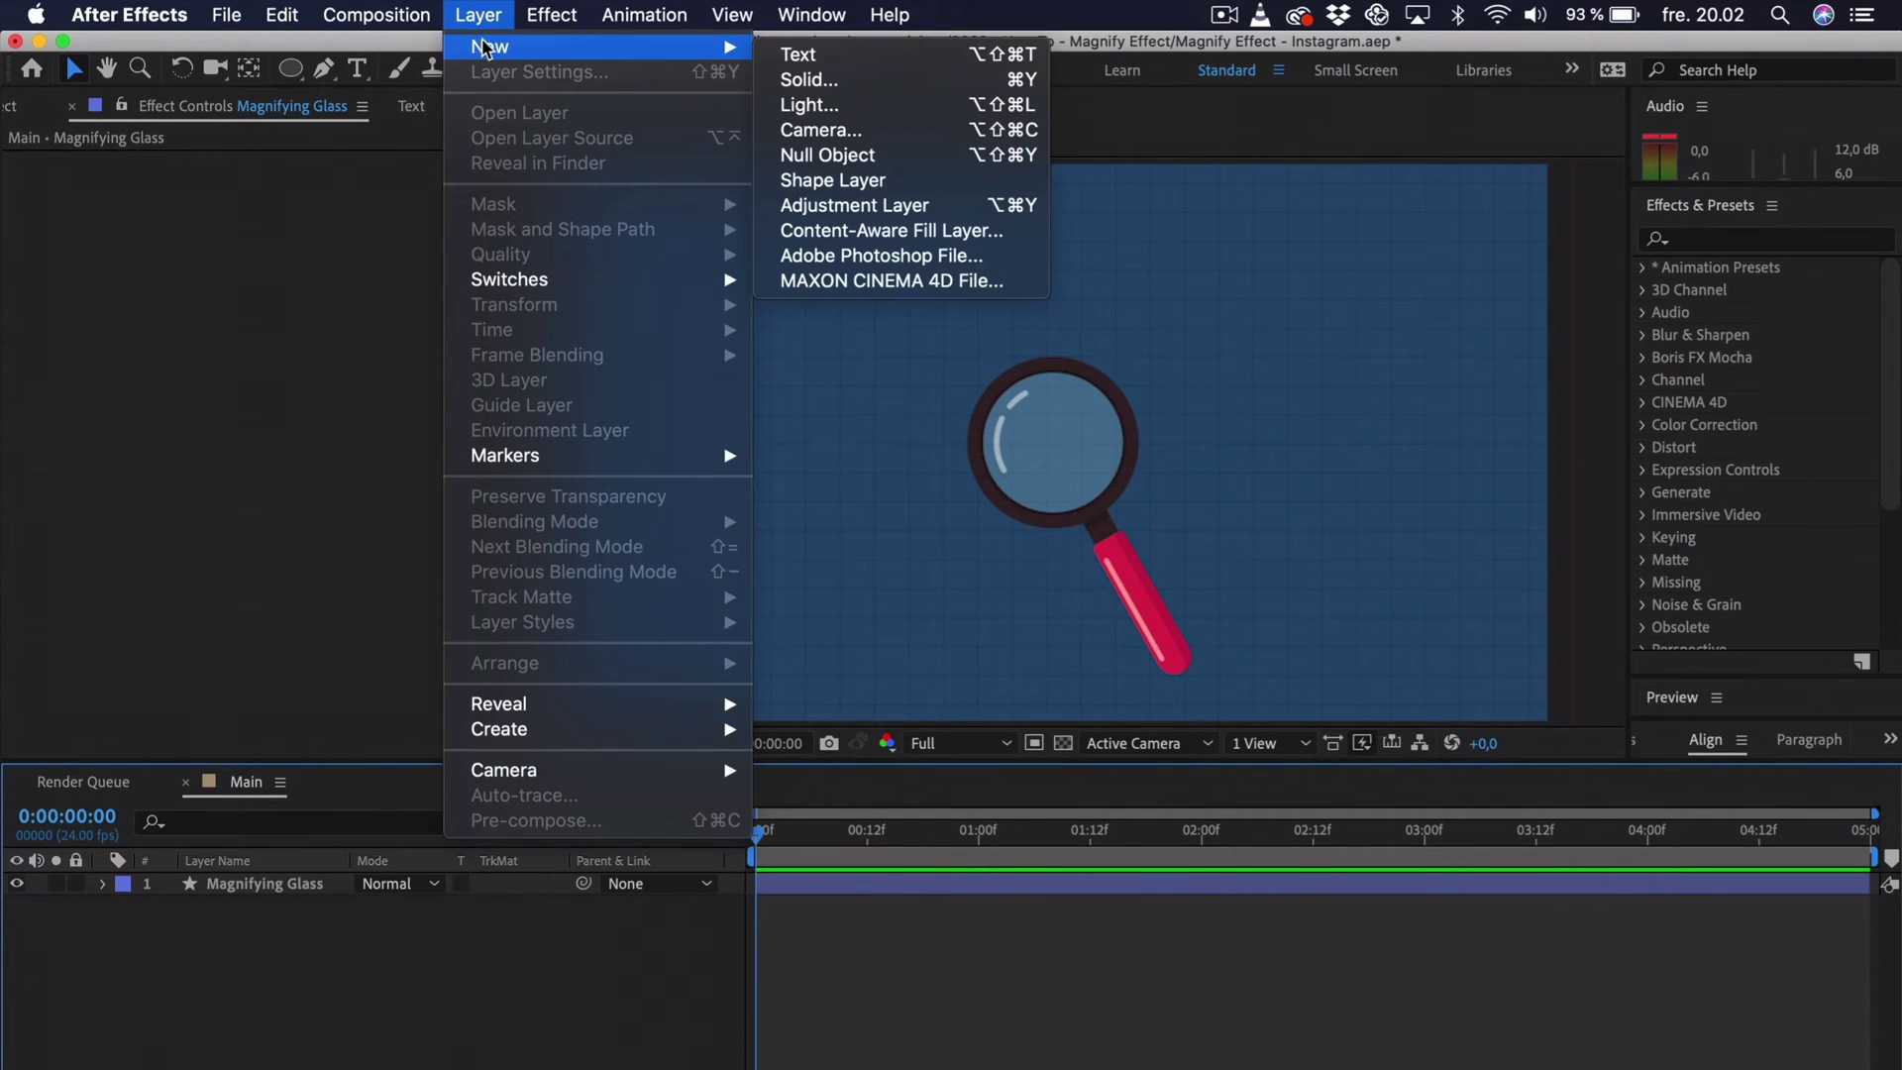
{"action": "left_click", "coordinate": [810, 201]}
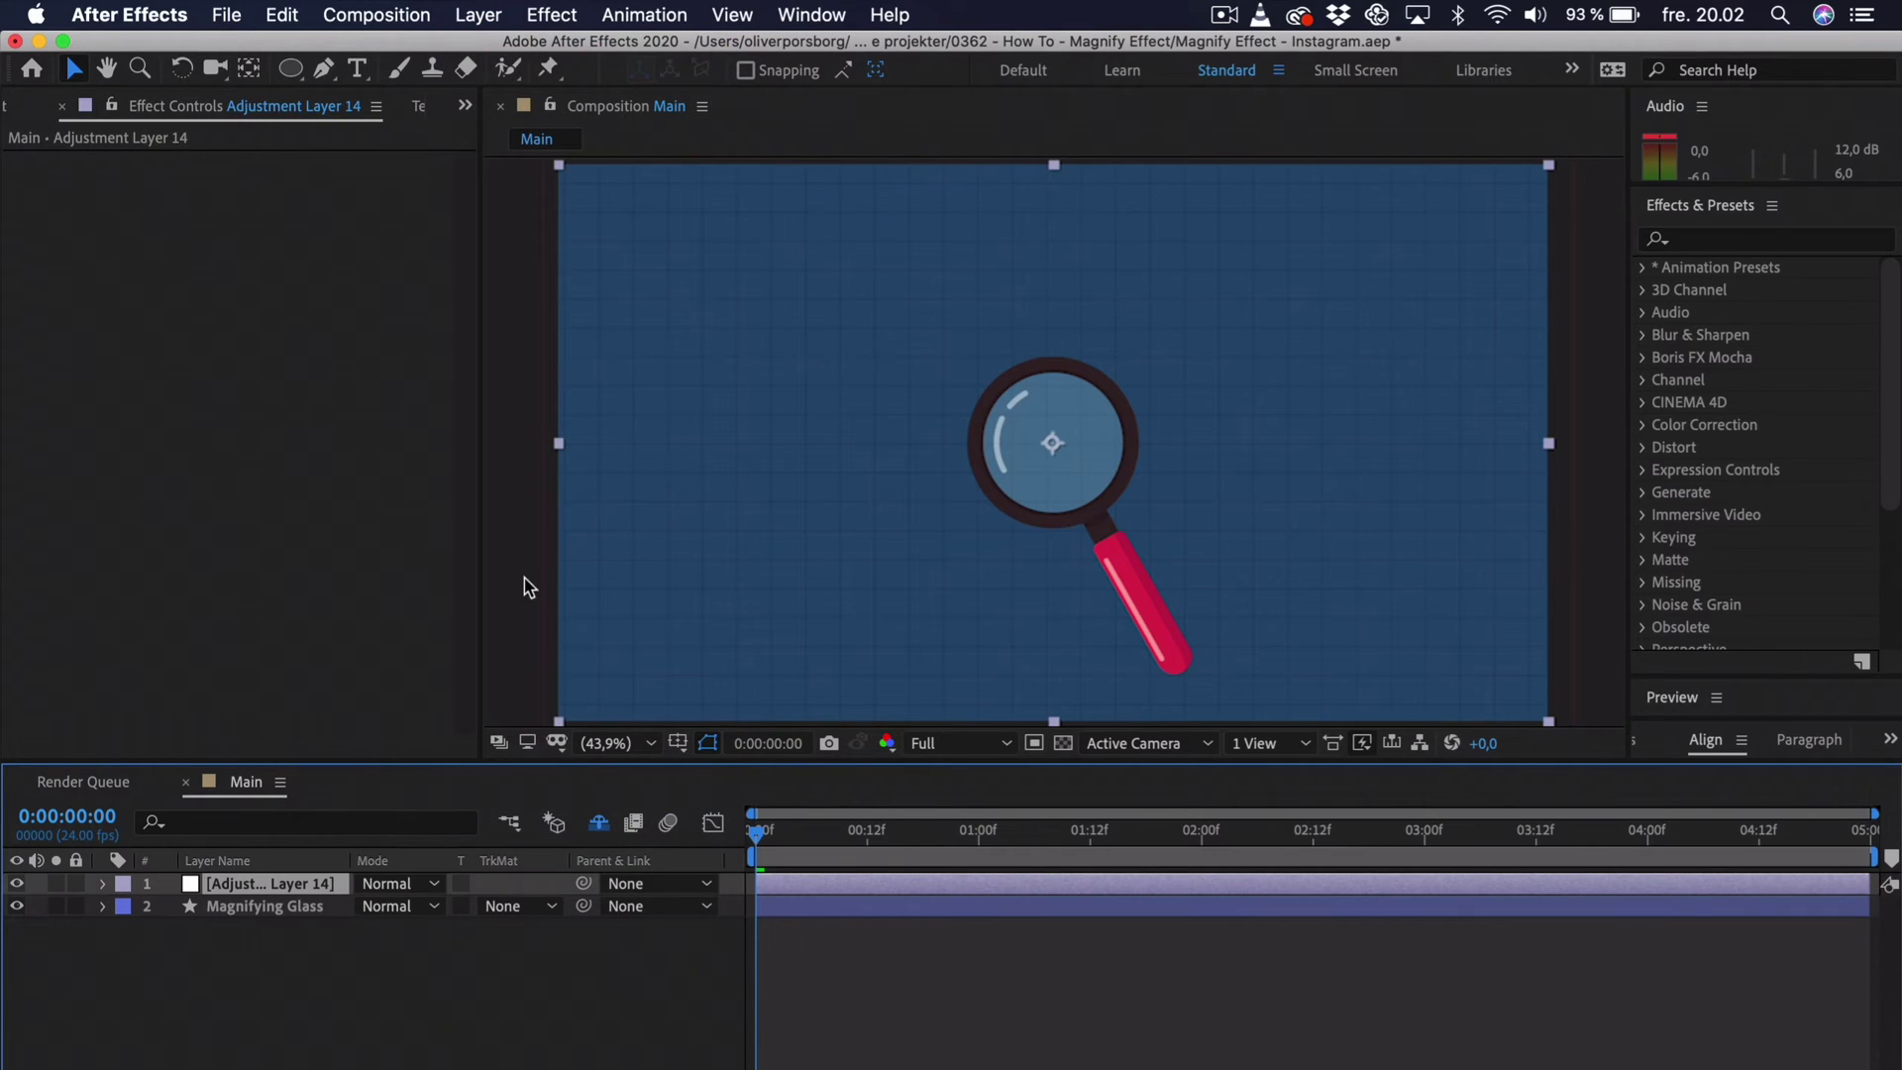
{"action": "left_click_drag", "start_coordinate": [243, 882], "coordinate": [248, 923]}
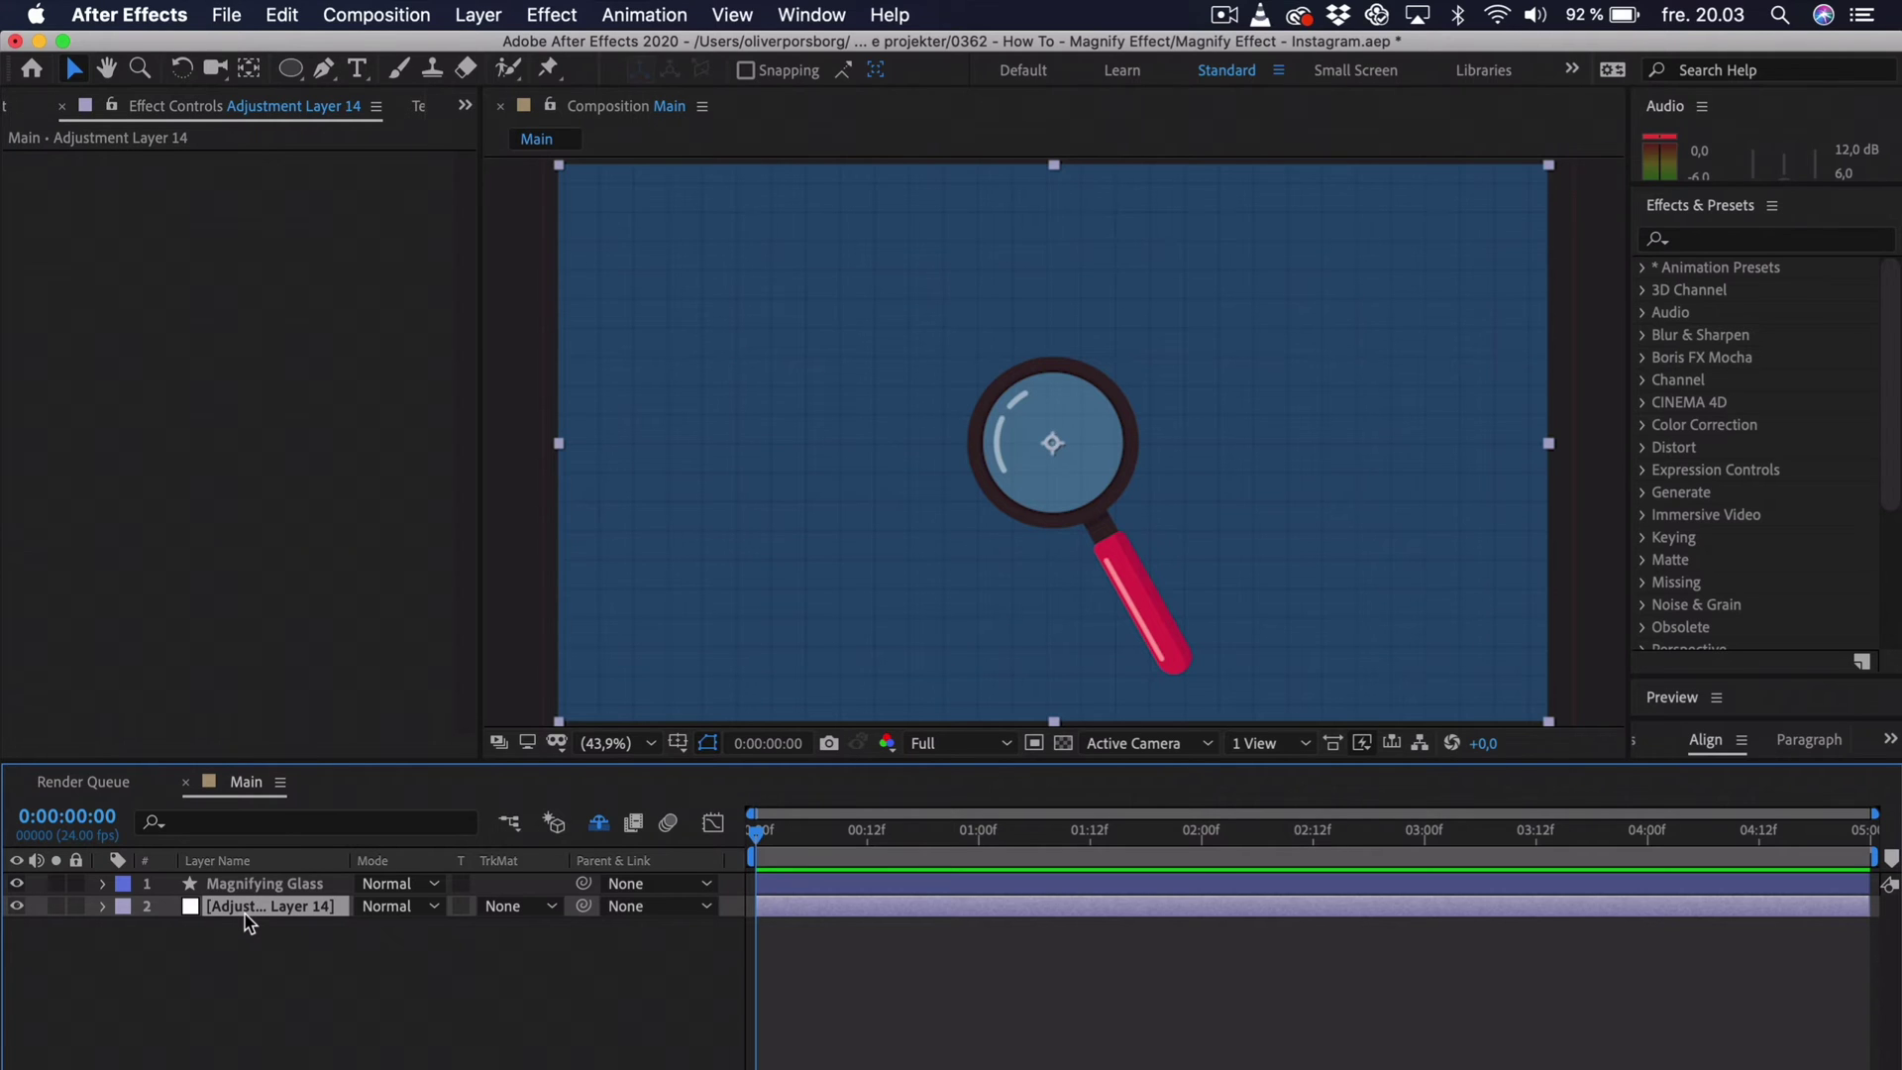
- Rename the adjustment layer to 'Magnify Effect'
{"action": "key", "text": "Return"}
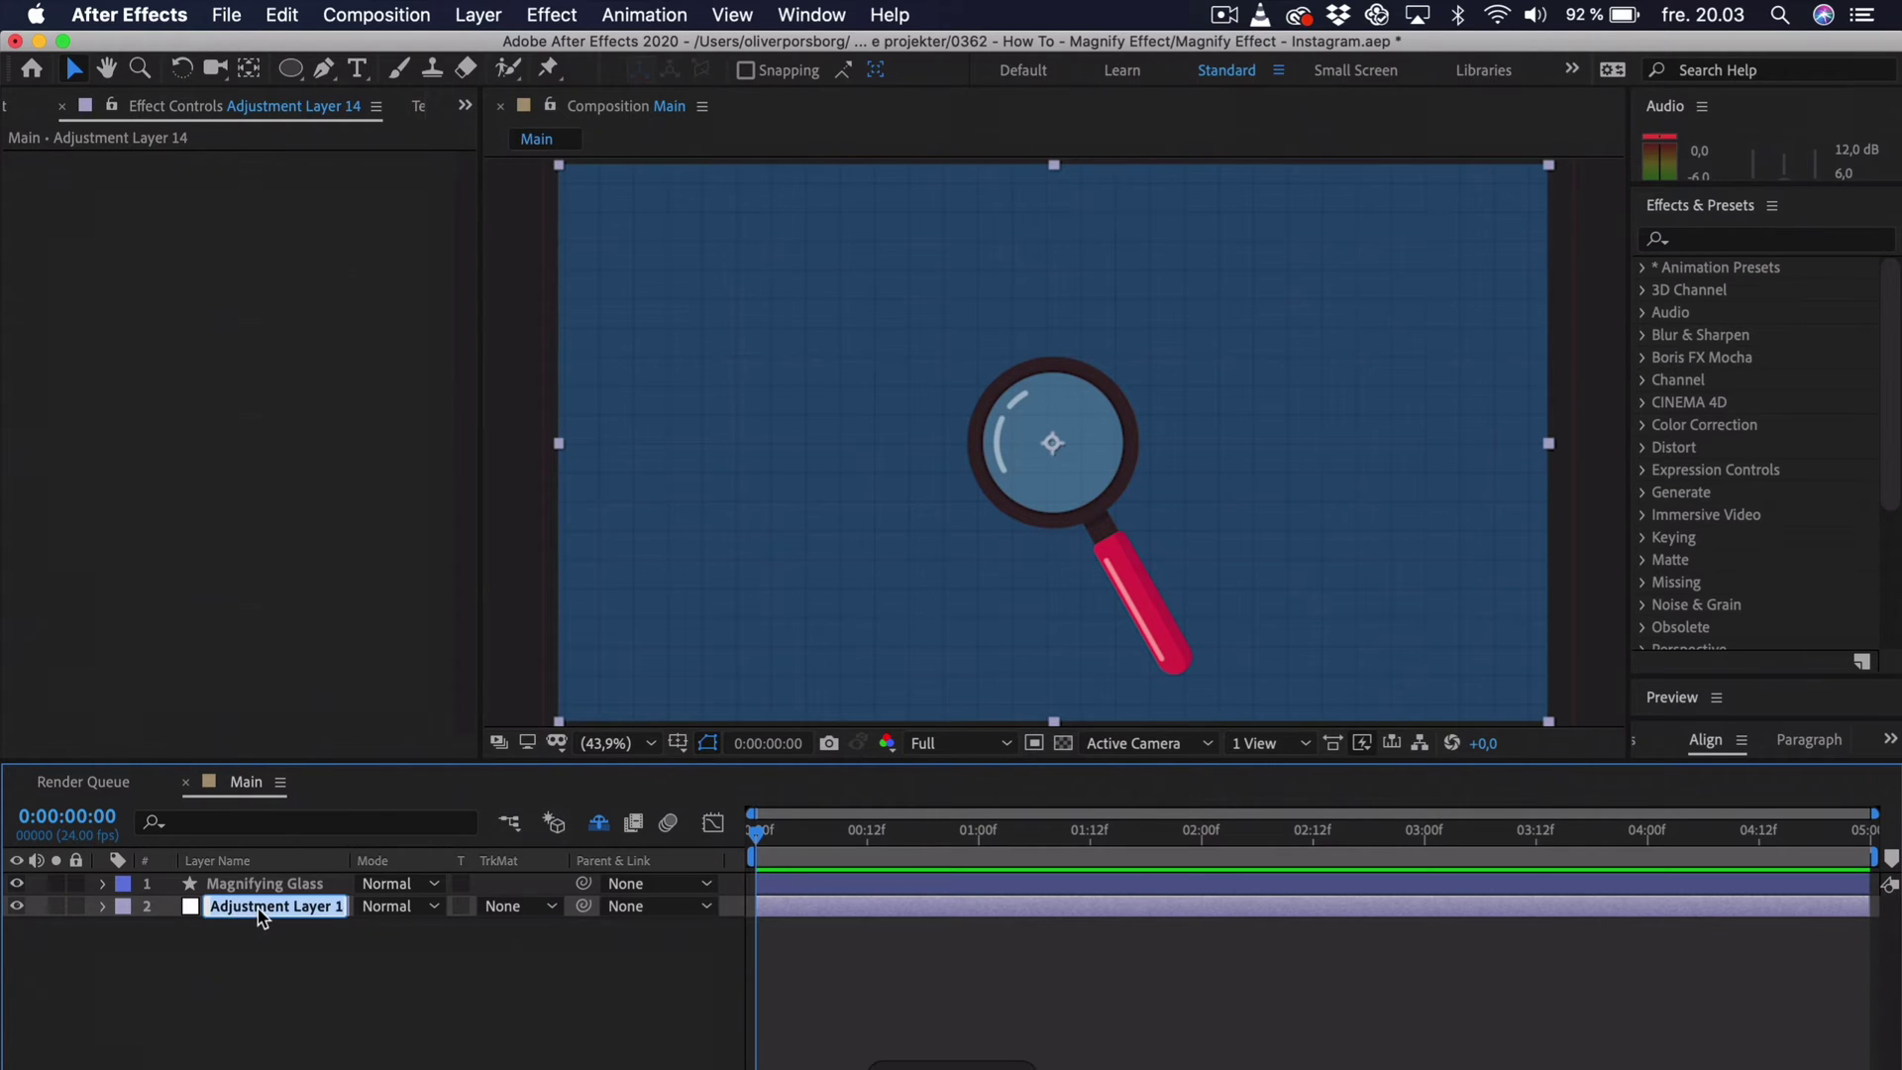
{"action": "type", "text": "Magnify Effect"}
{"action": "key", "text": "Return"}
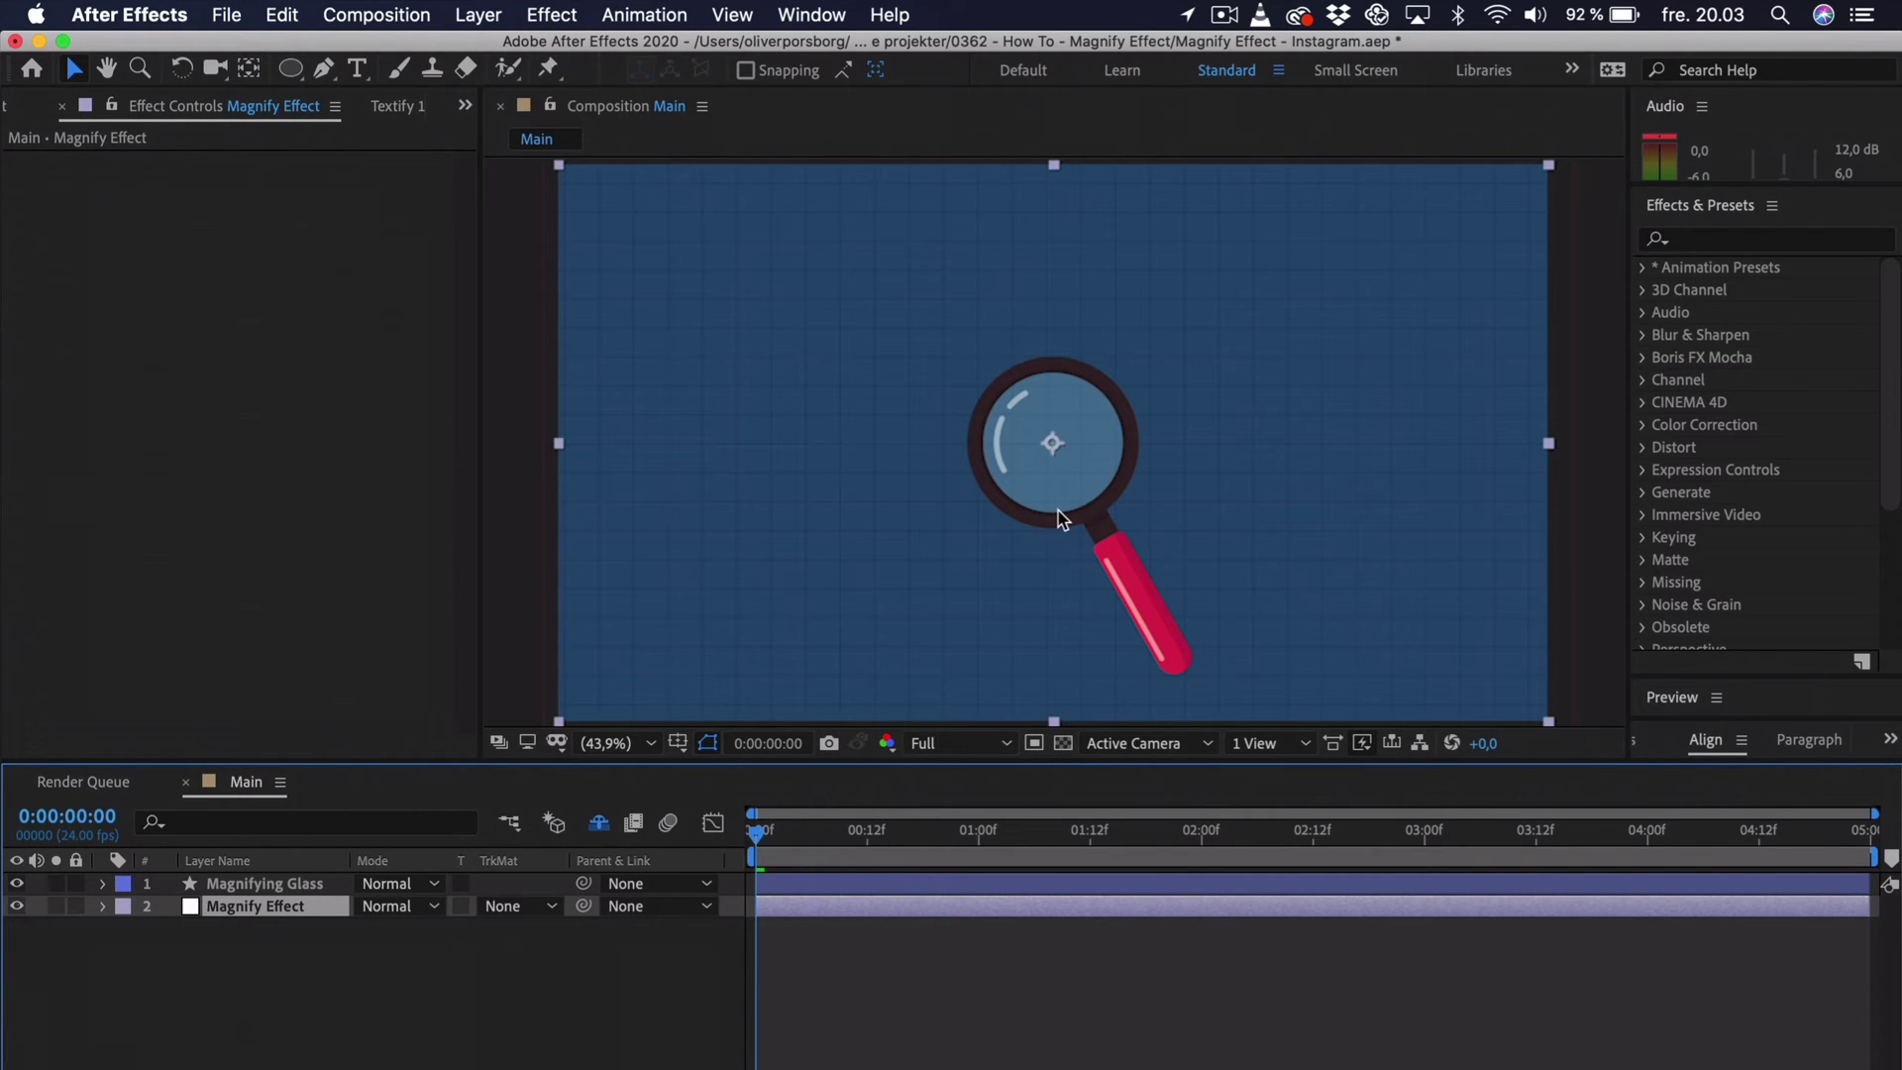
- Zoom to the magnifying glass and draw an elliptical Mask 1 over its lens on Magnify Effect
{"action": "key", "text": "z"}
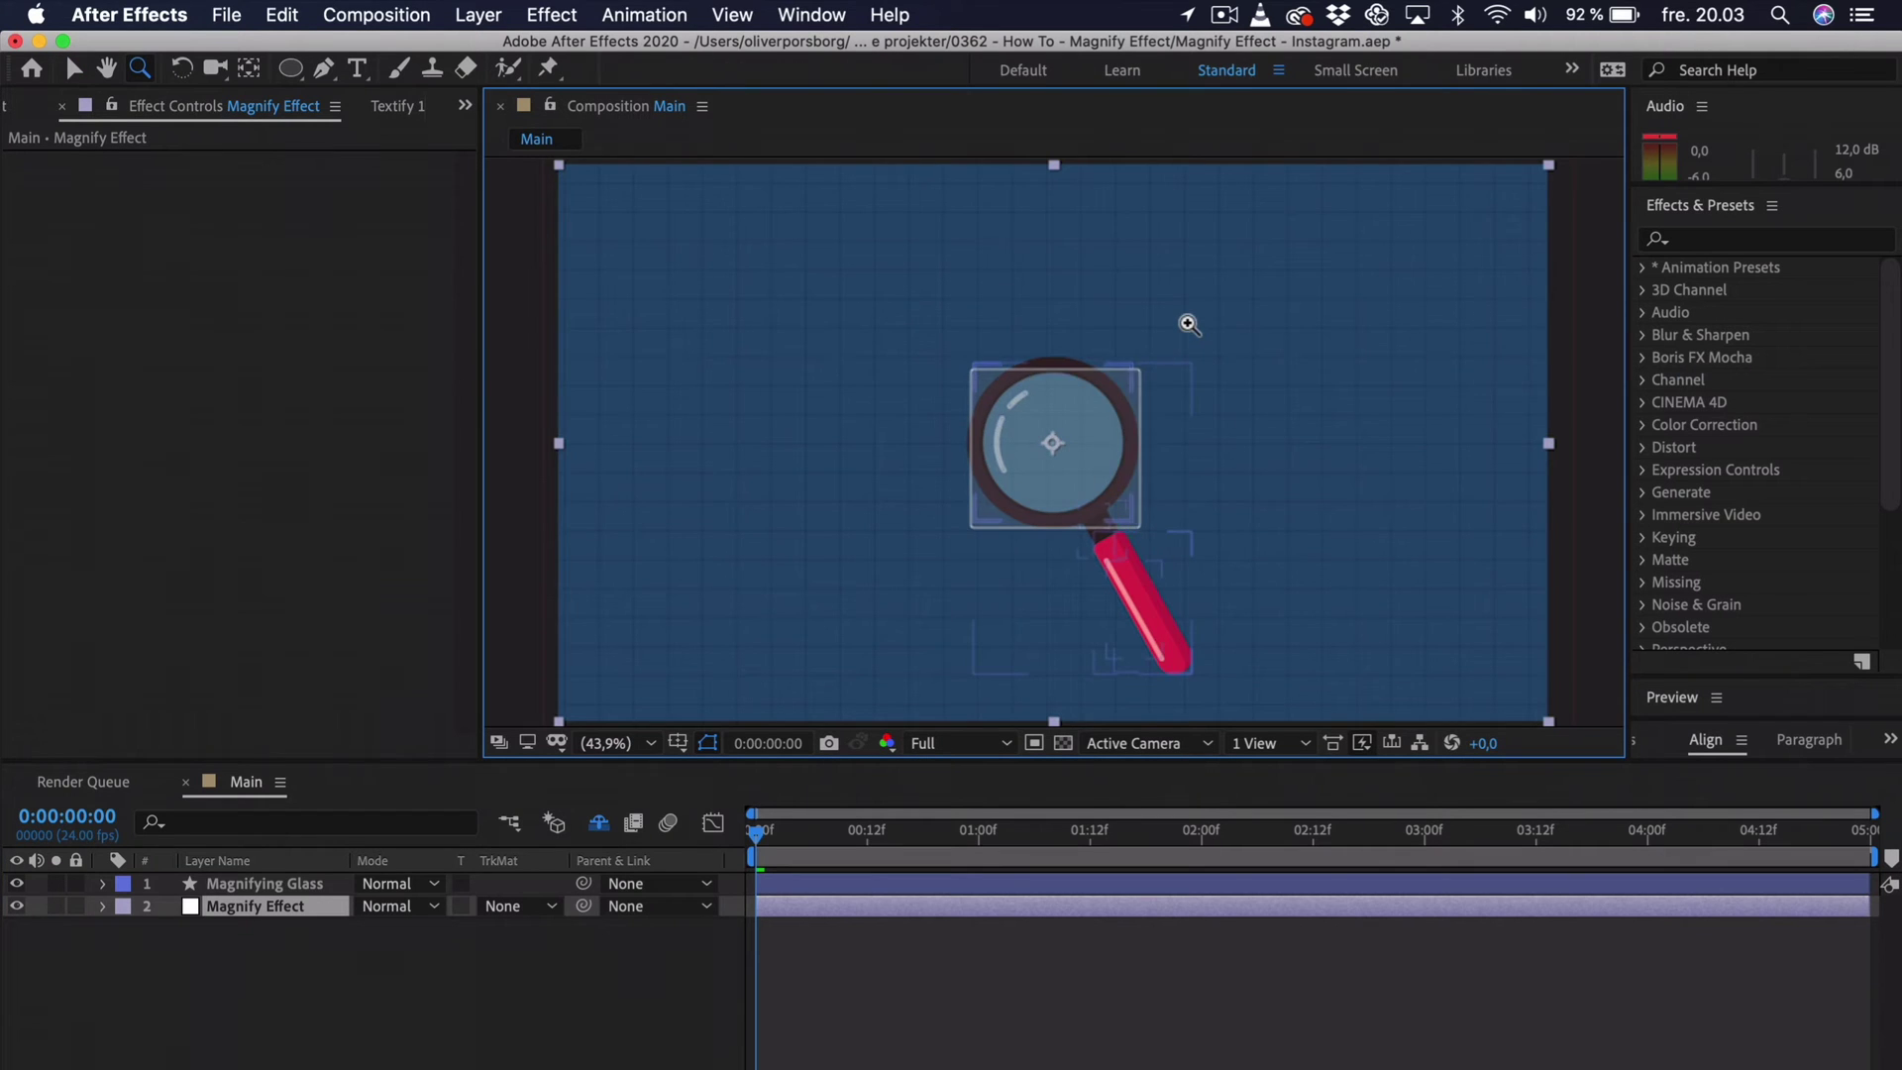
{"action": "left_click", "coordinate": [1132, 436]}
{"action": "key", "text": "space"}
{"action": "mouse_move", "coordinate": [990, 538]}
{"action": "left_mouse_down"}
{"action": "mouse_move", "coordinate": [1019, 501]}
{"action": "mouse_move", "coordinate": [1010, 514]}
{"action": "left_mouse_up"}
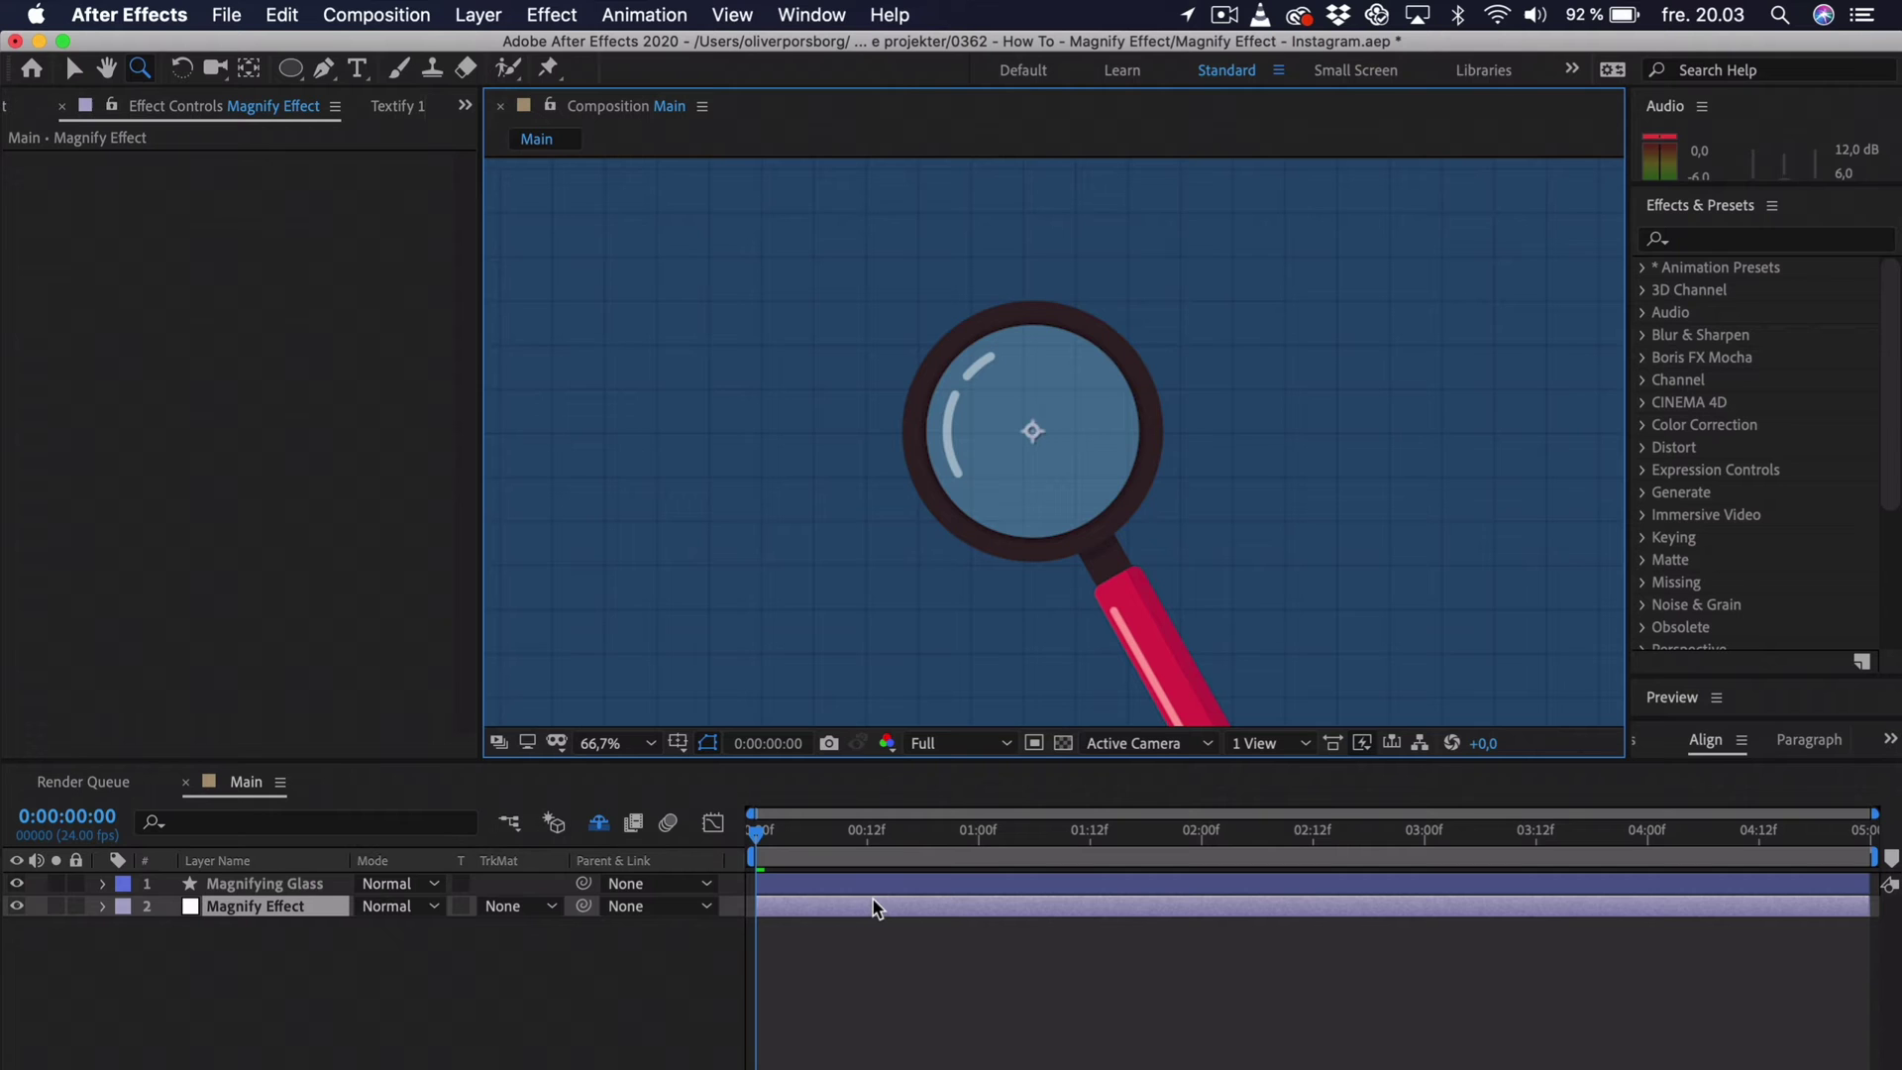
{"action": "left_click", "coordinate": [289, 72]}
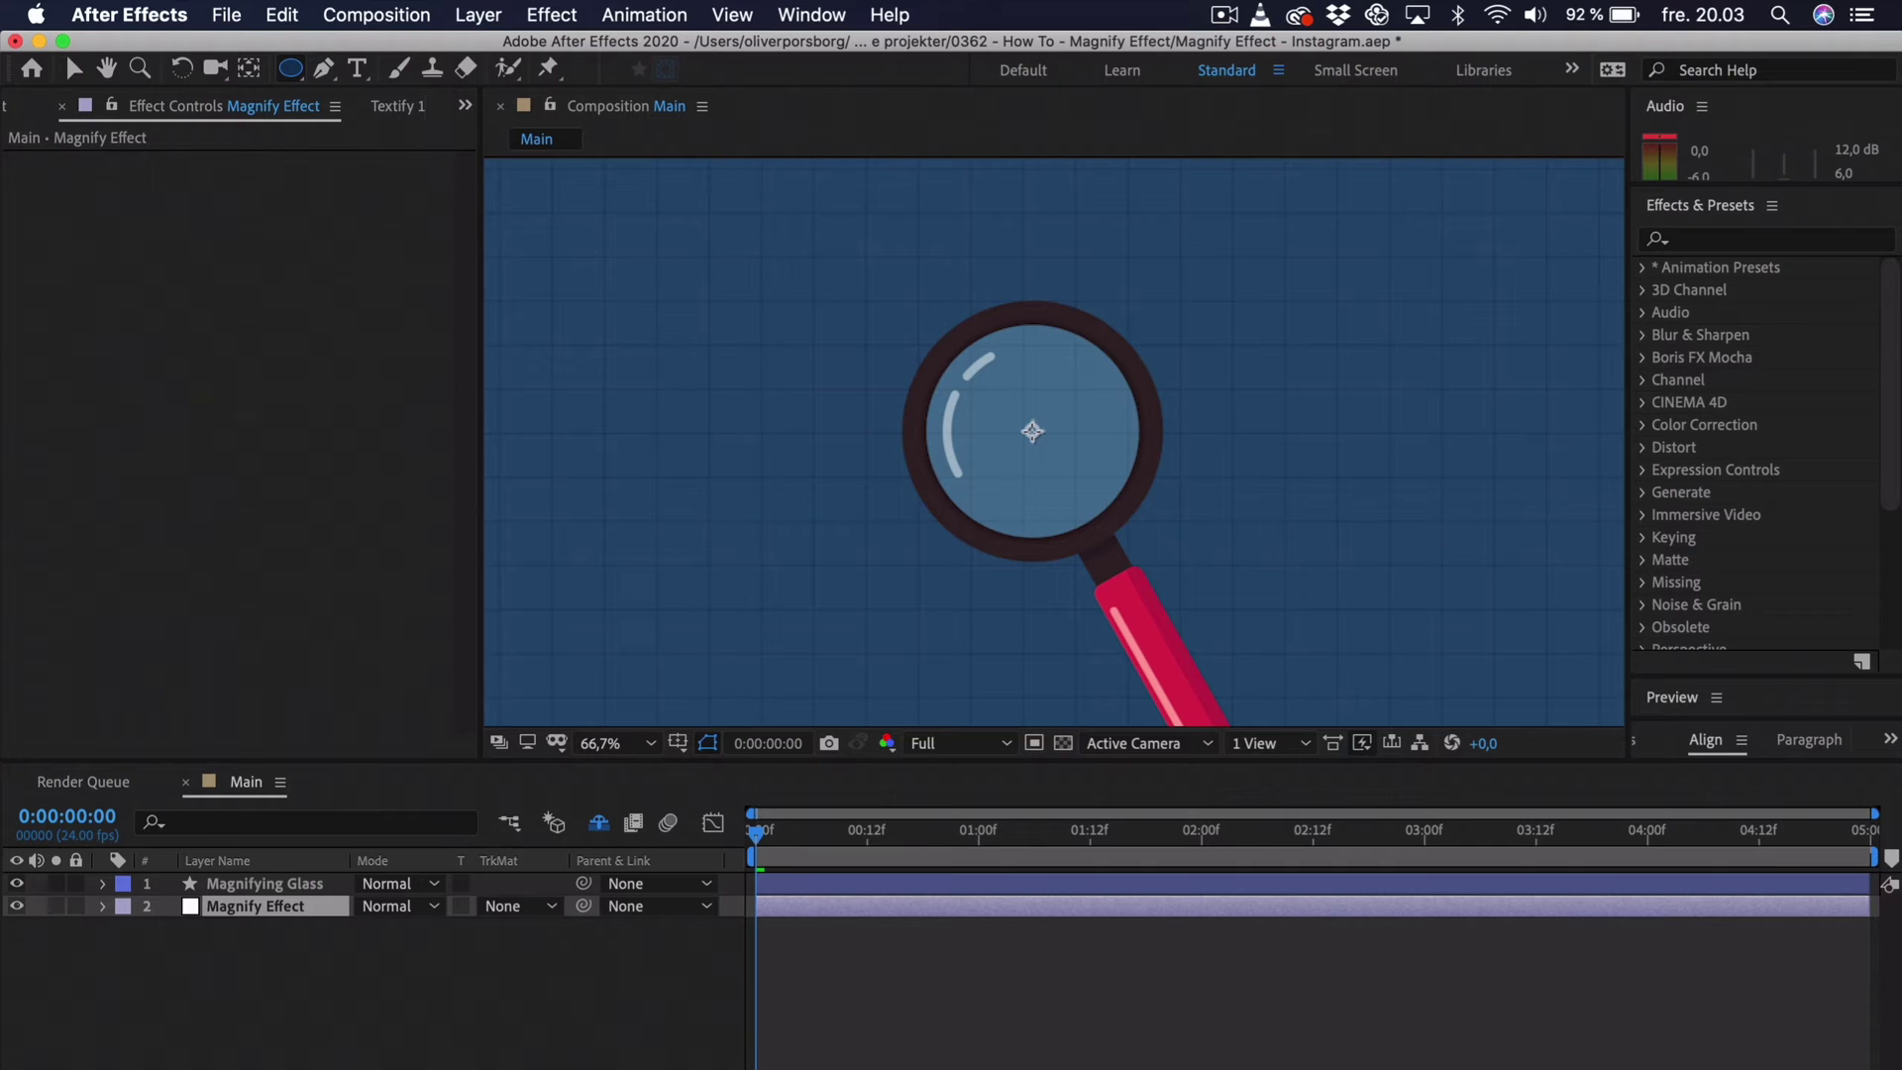
{"action": "left_click", "coordinate": [1032, 431]}
{"action": "left_click_drag", "start_coordinate": [1032, 431], "coordinate": [956, 315]}
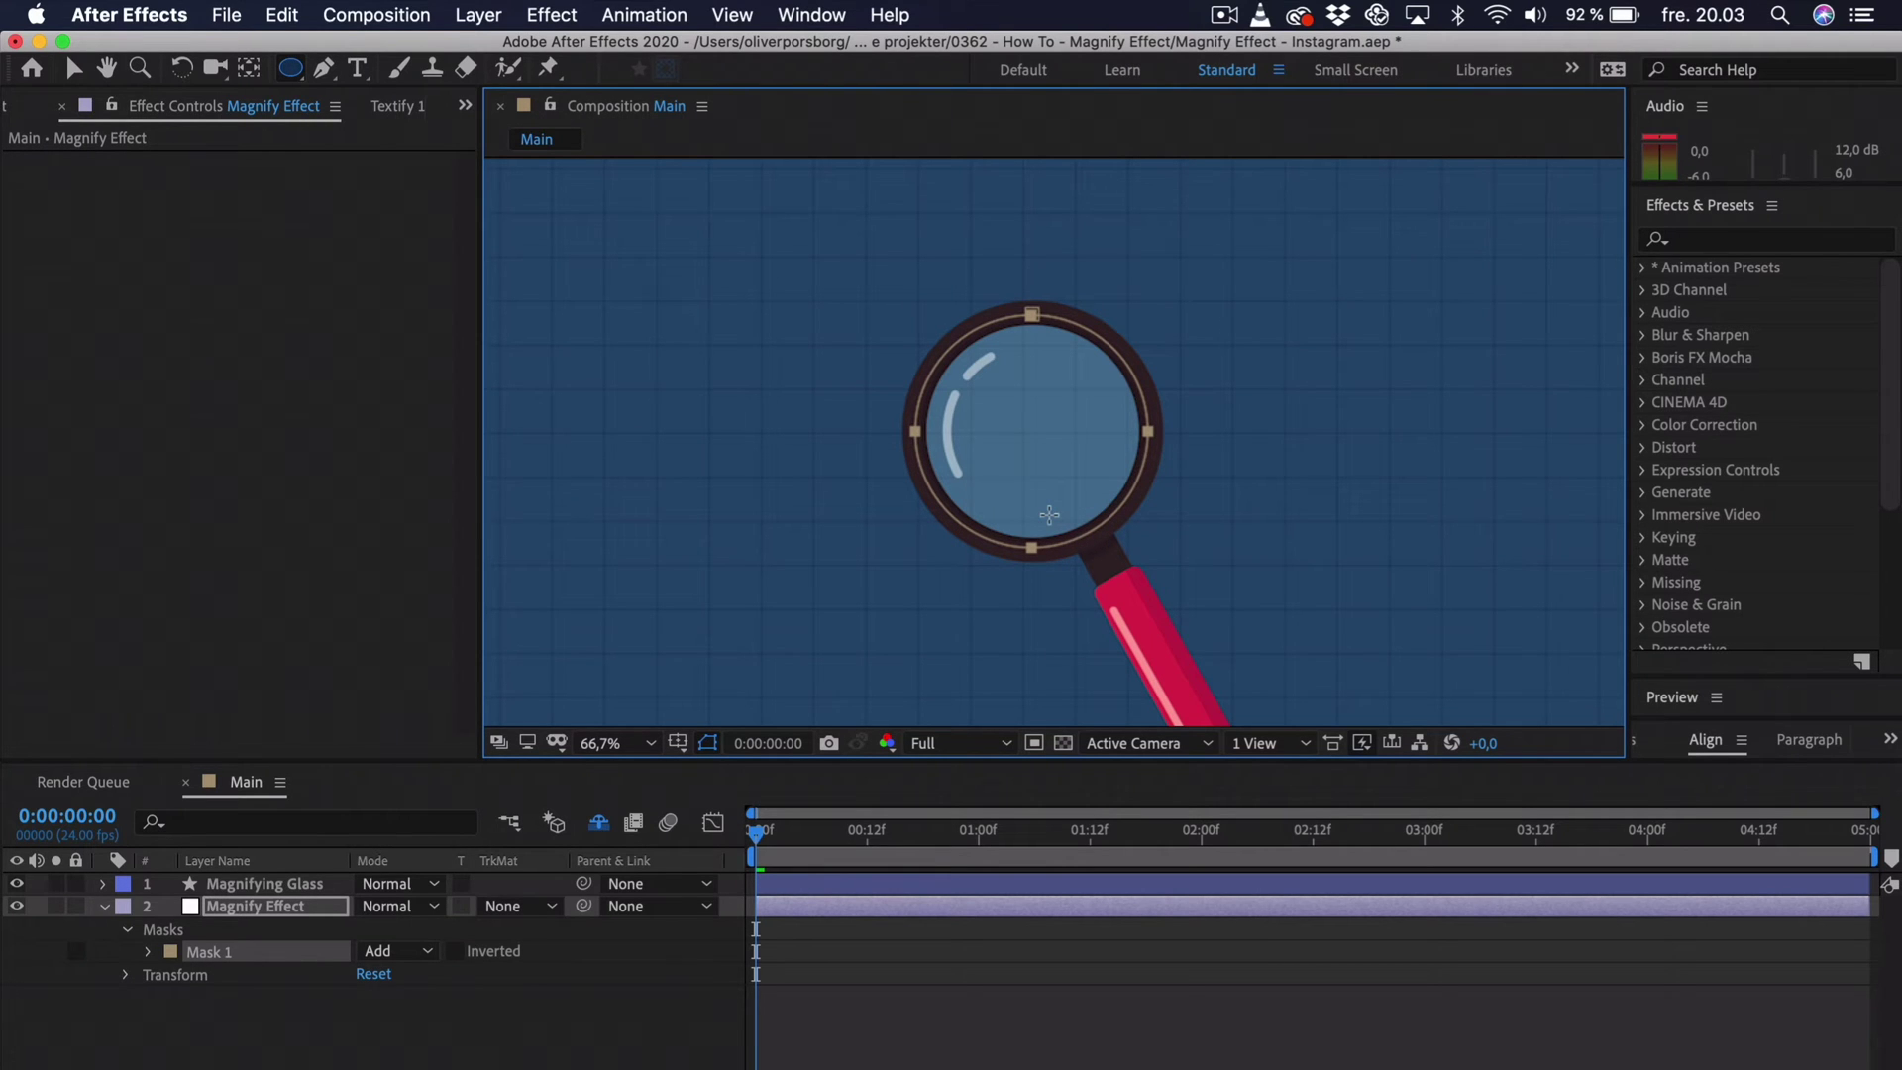
{"action": "key", "text": "v"}
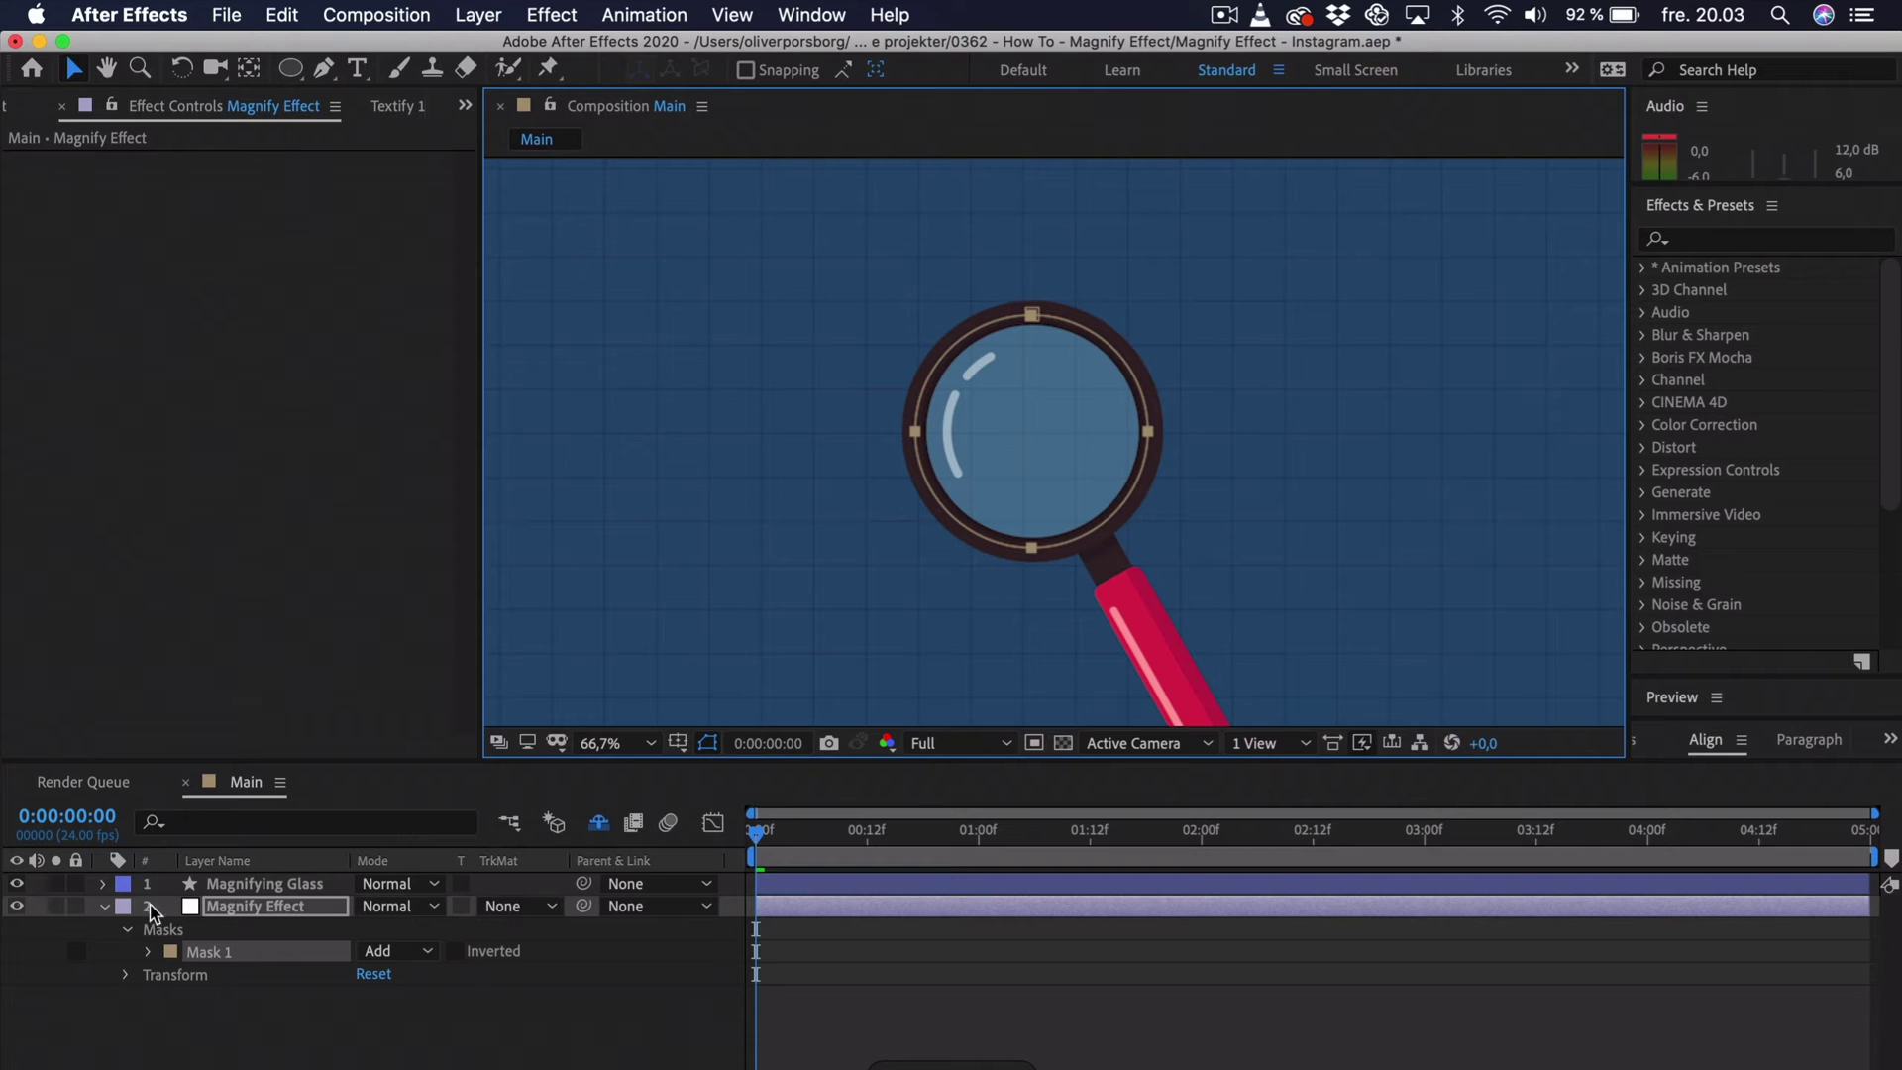
{"action": "left_click", "coordinate": [104, 907]}
{"action": "left_click", "coordinate": [200, 992]}
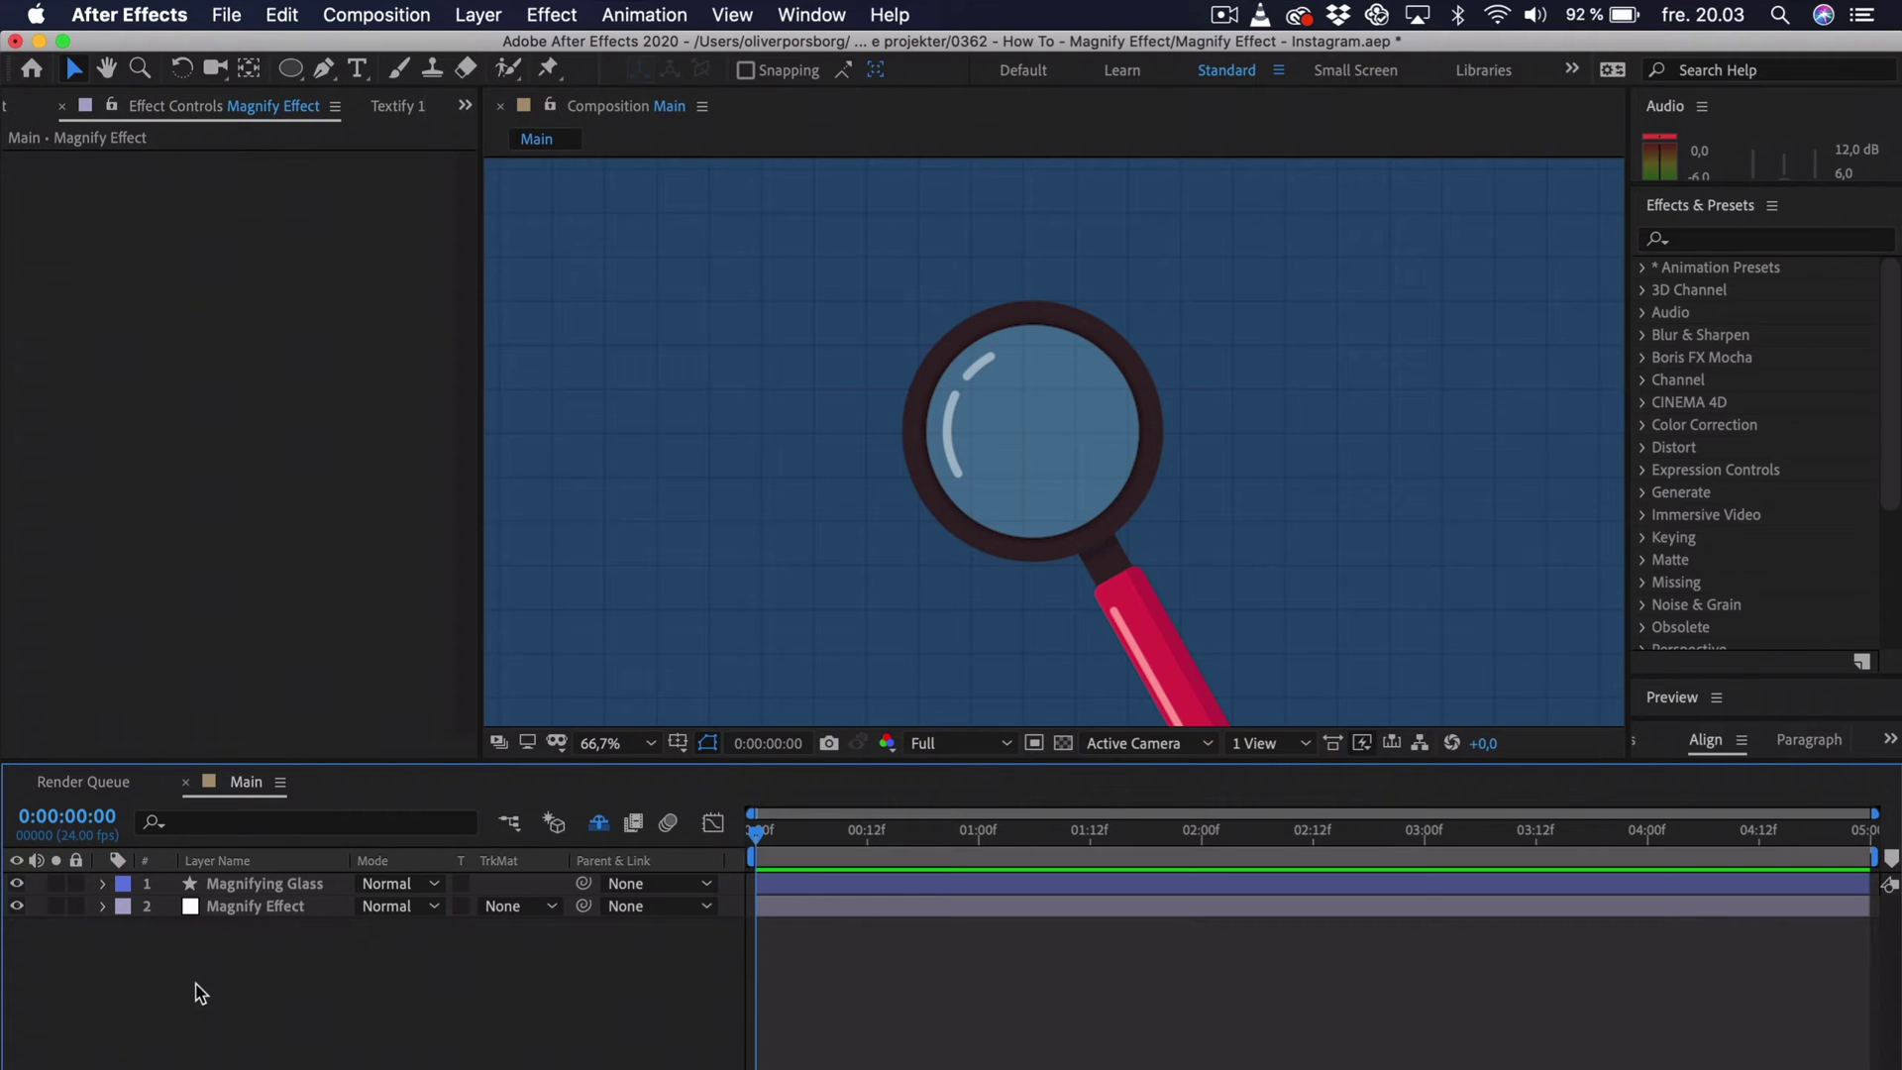
{"action": "left_click", "coordinate": [276, 886]}
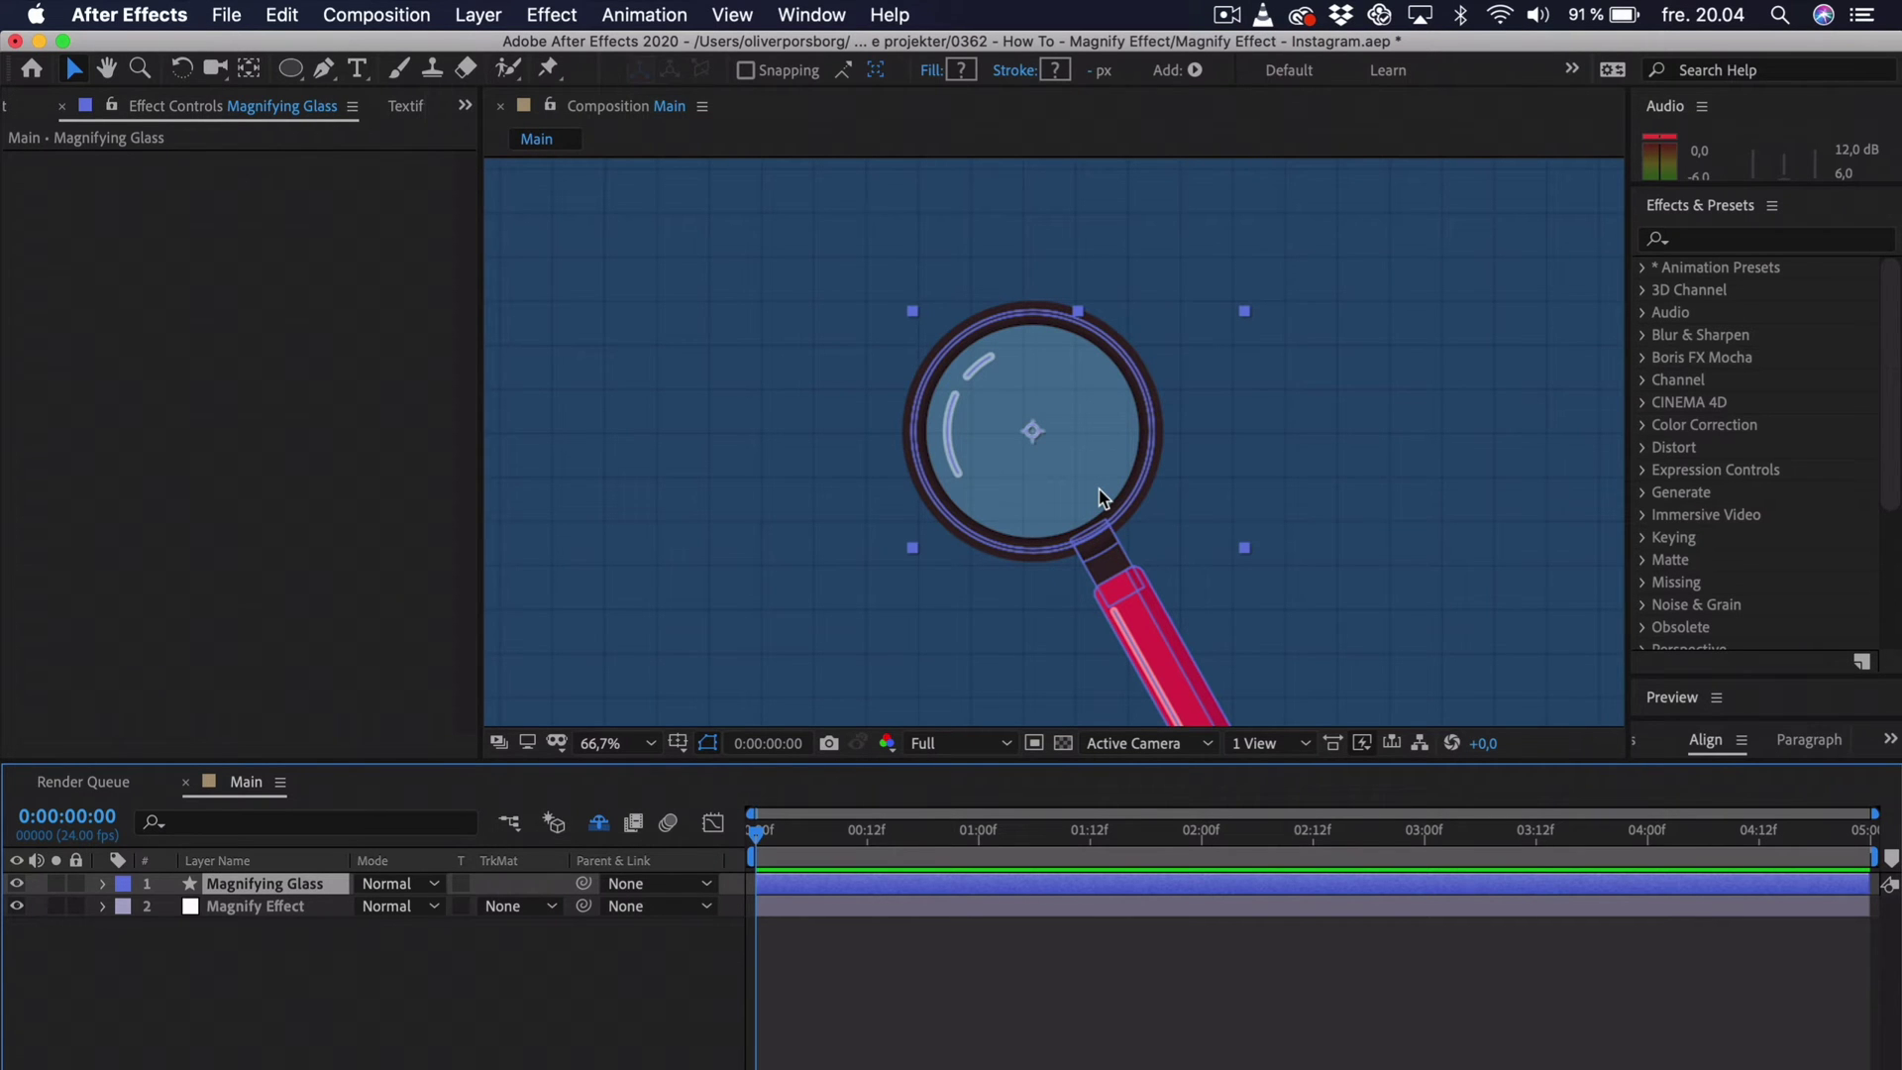
{"action": "left_click", "coordinate": [681, 743]}
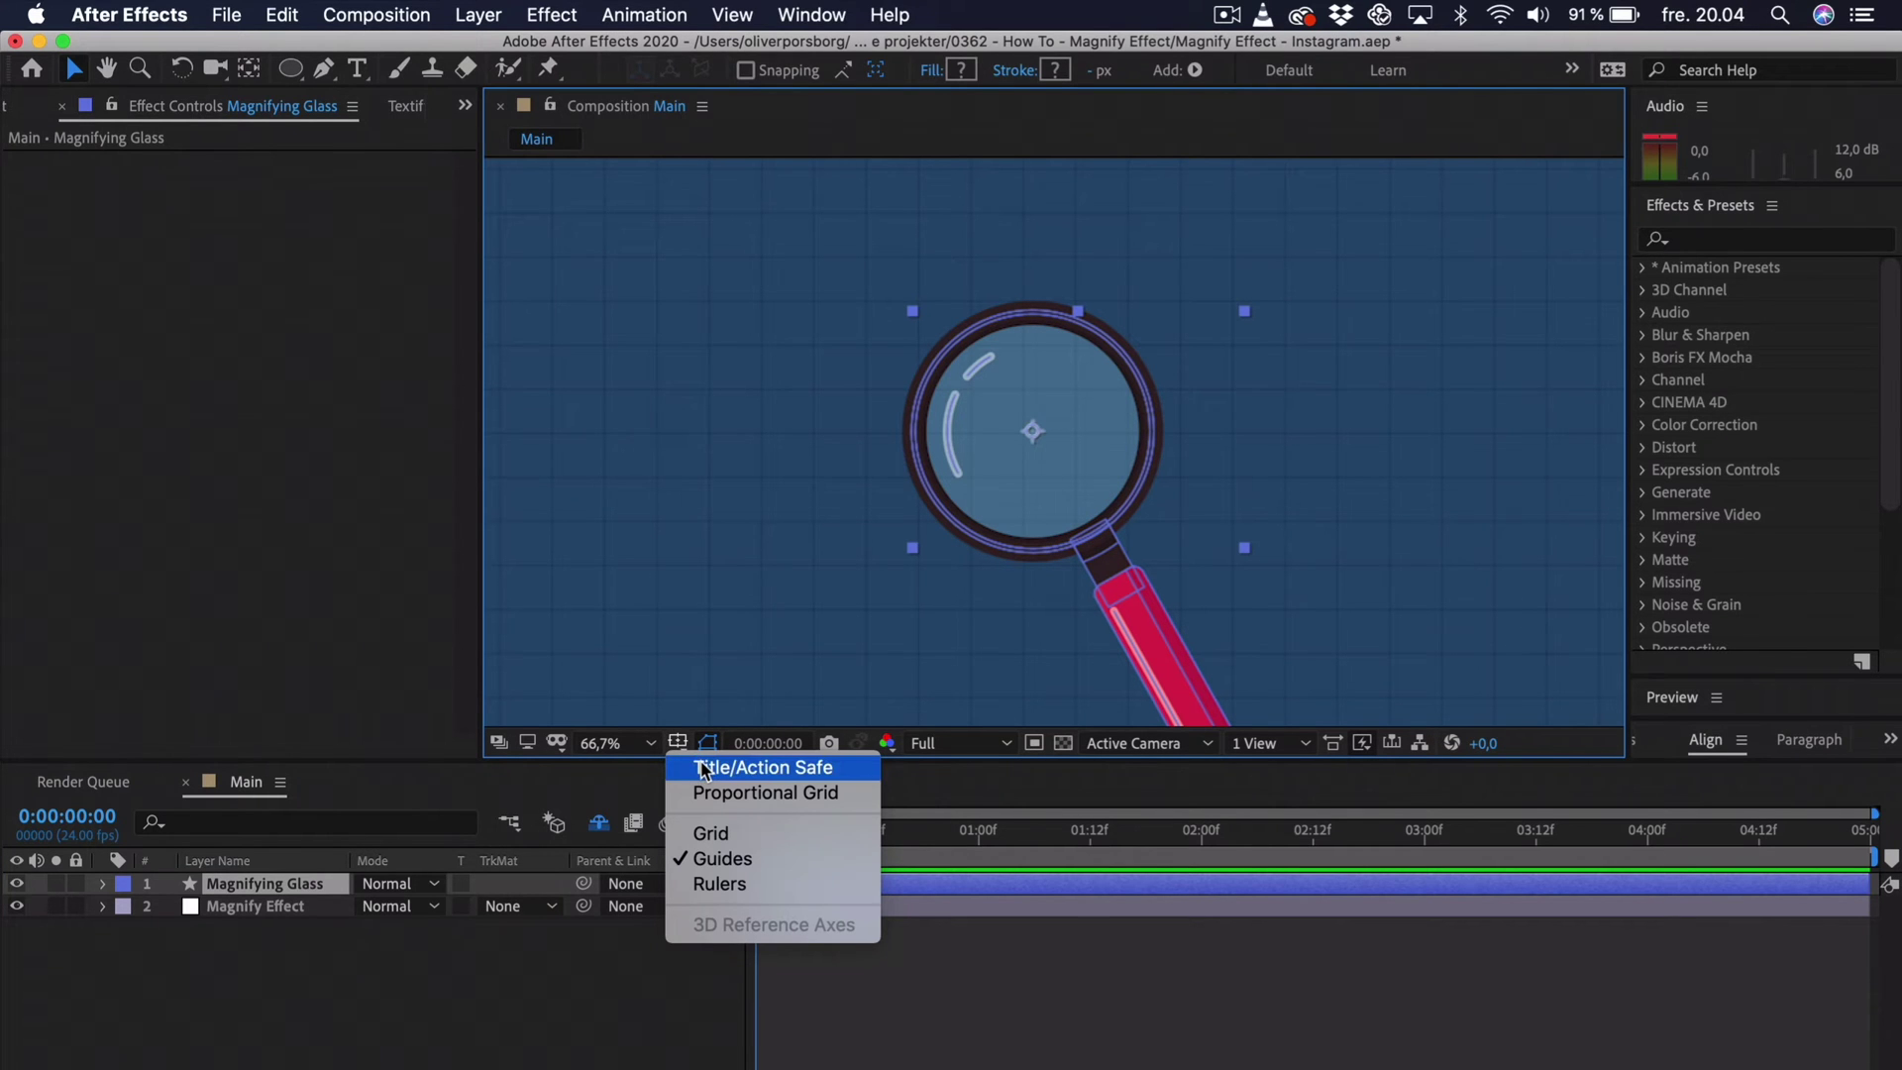
{"action": "left_click", "coordinate": [703, 768]}
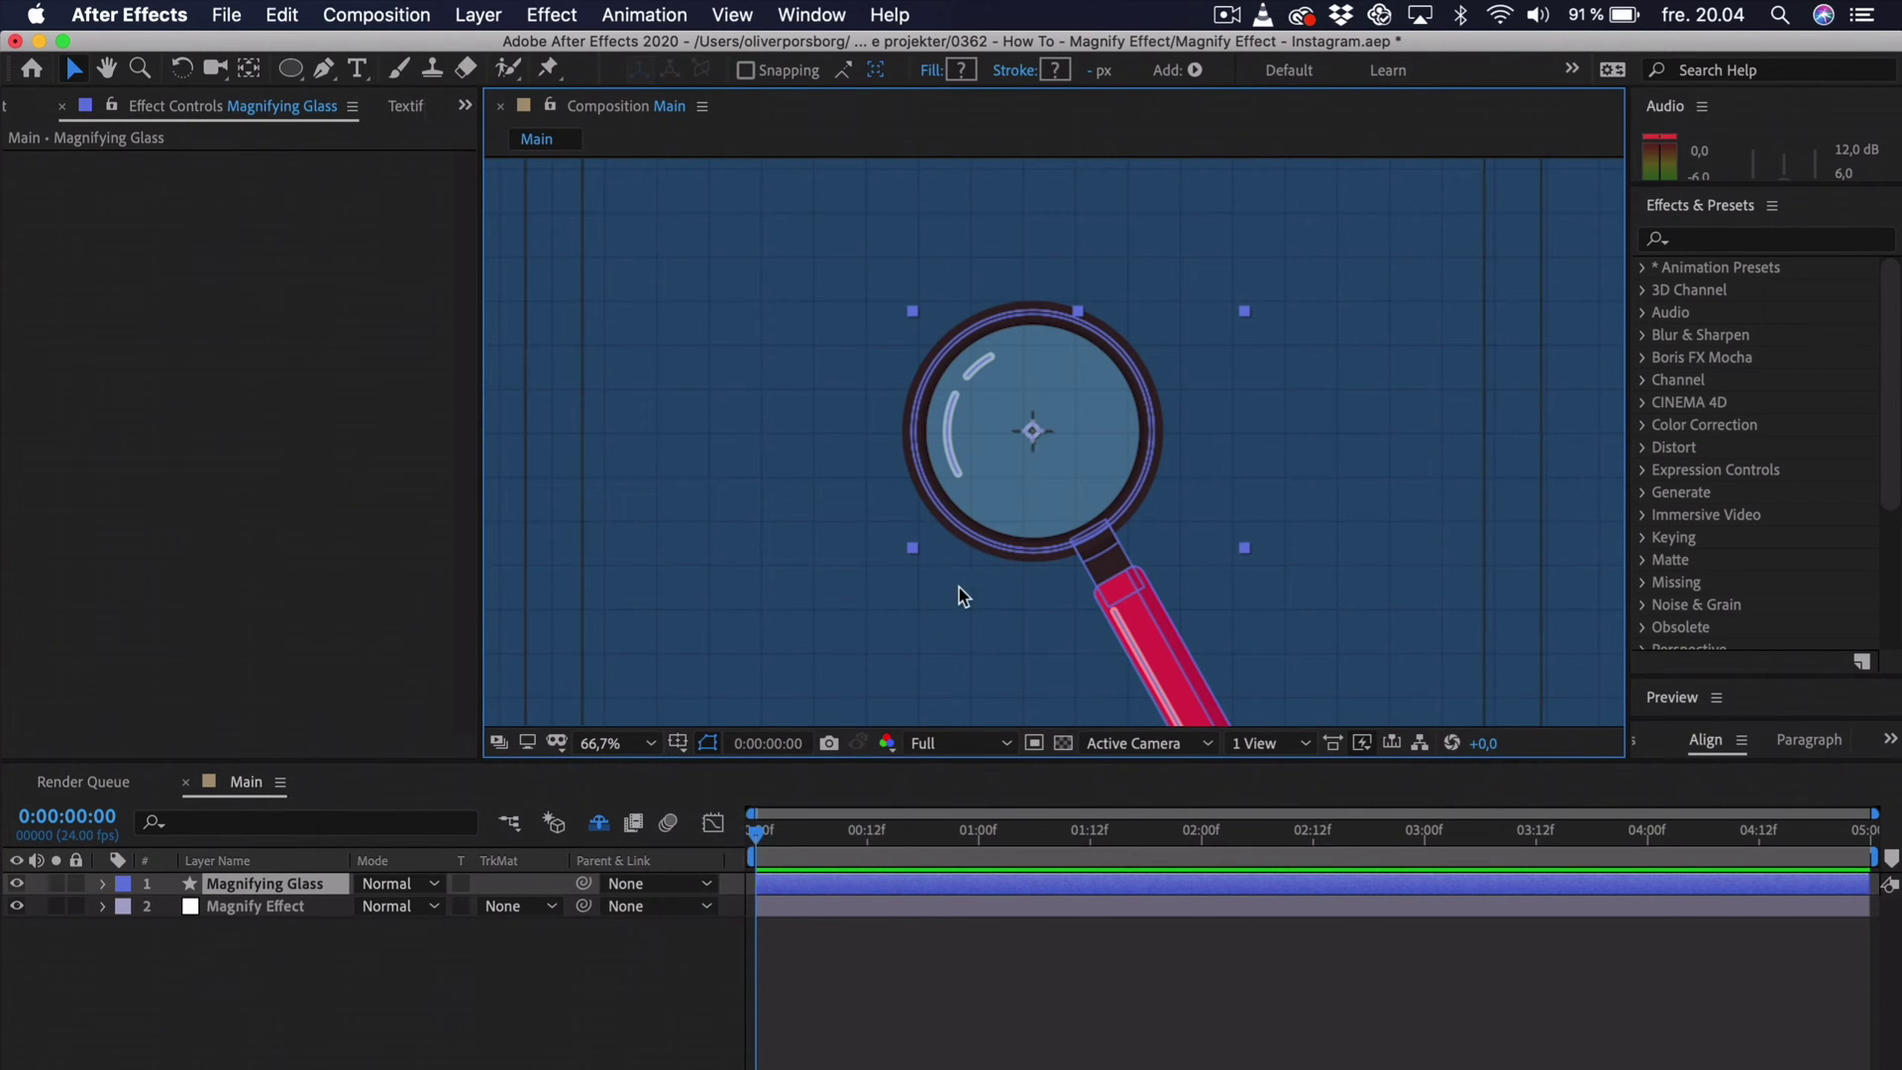
{"action": "key", "text": "z"}
{"action": "left_click_drag", "start_coordinate": [1000, 479], "coordinate": [1091, 401]}
{"action": "key", "text": "v"}
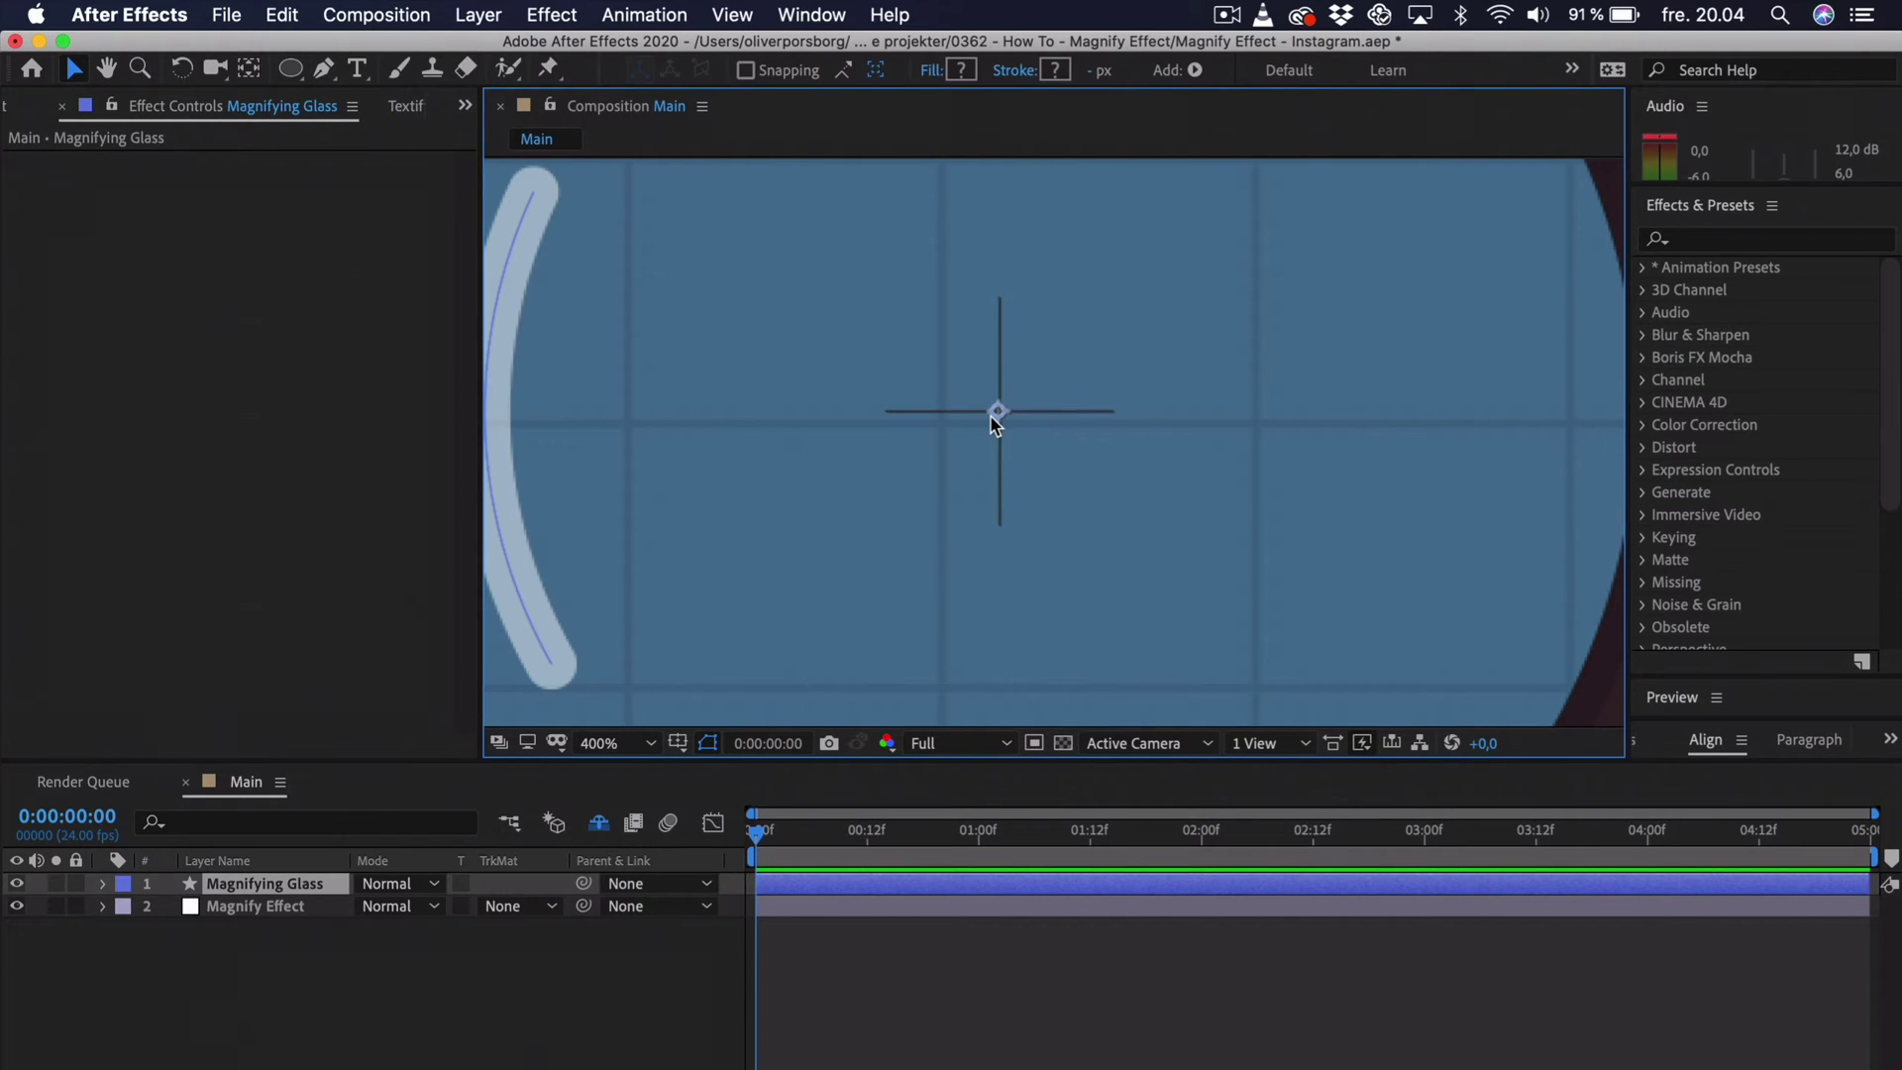
{"action": "key", "text": "comma"}
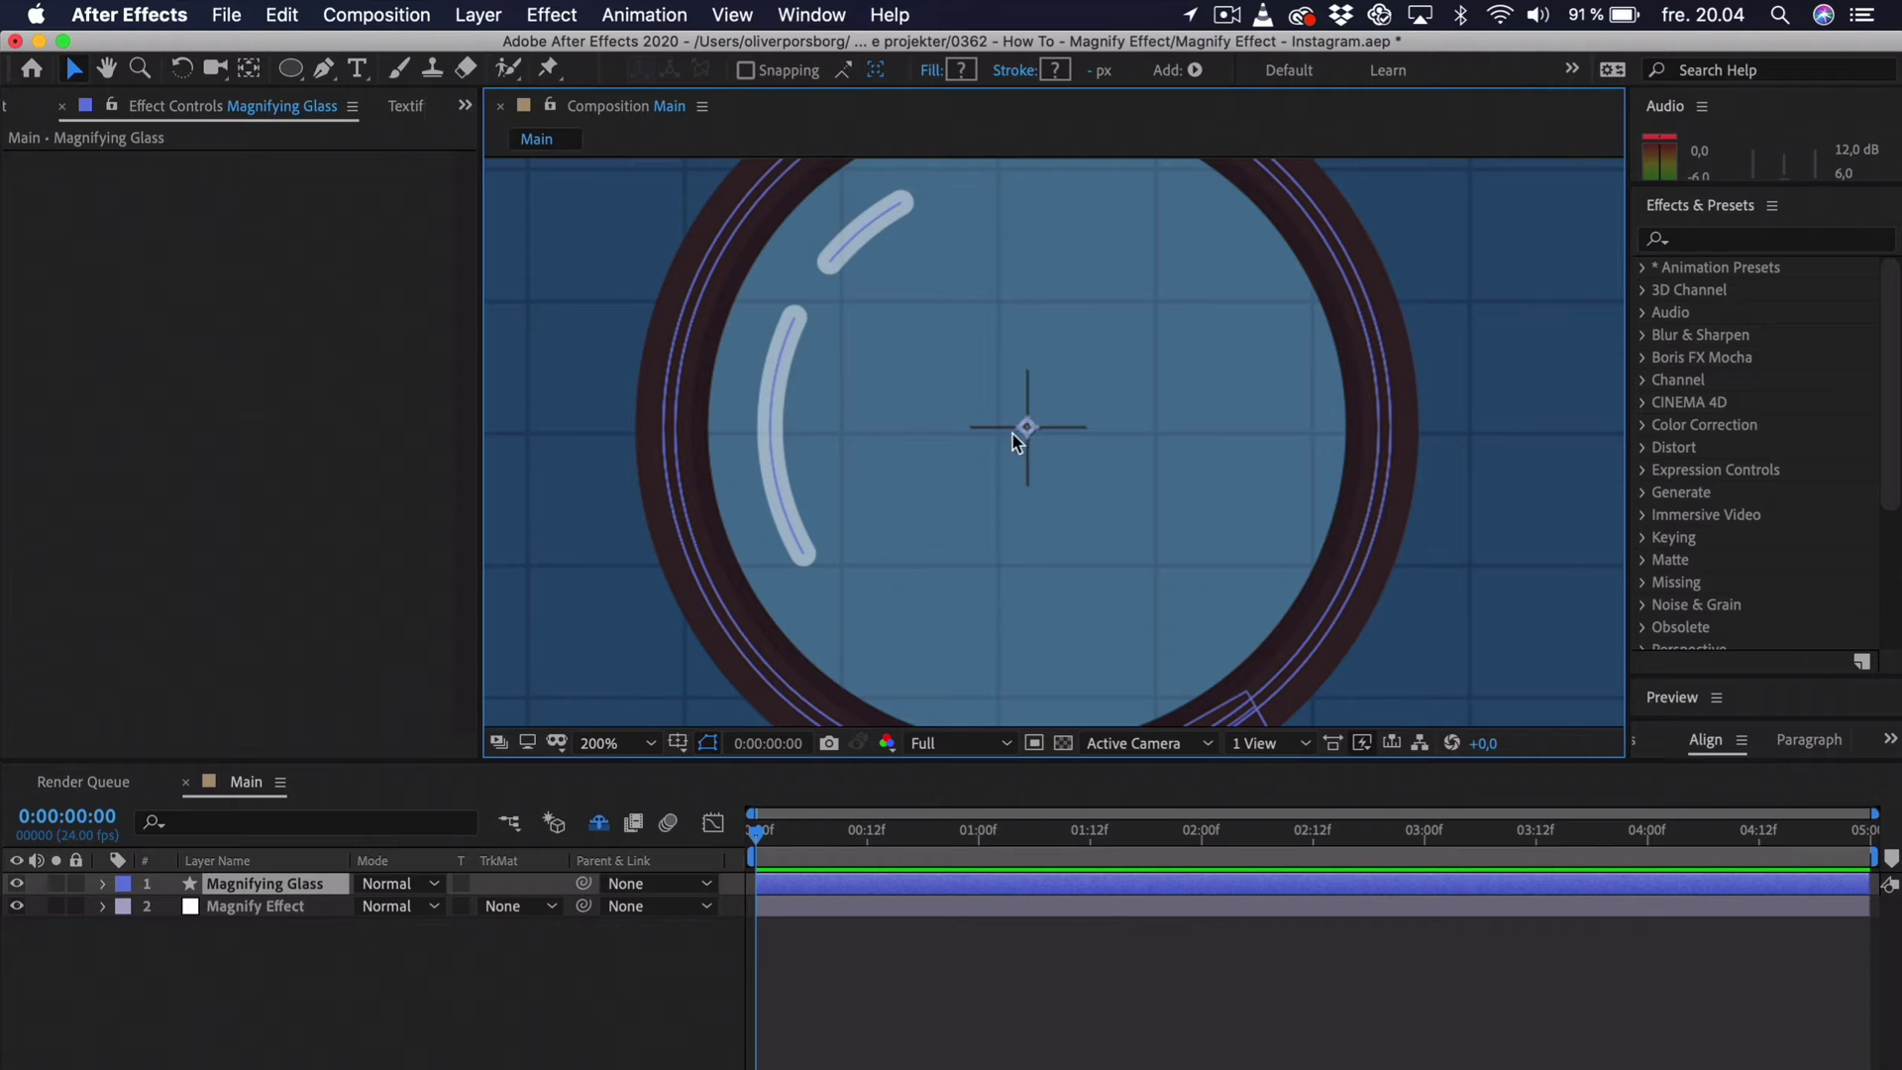
{"action": "left_click", "coordinate": [249, 68]}
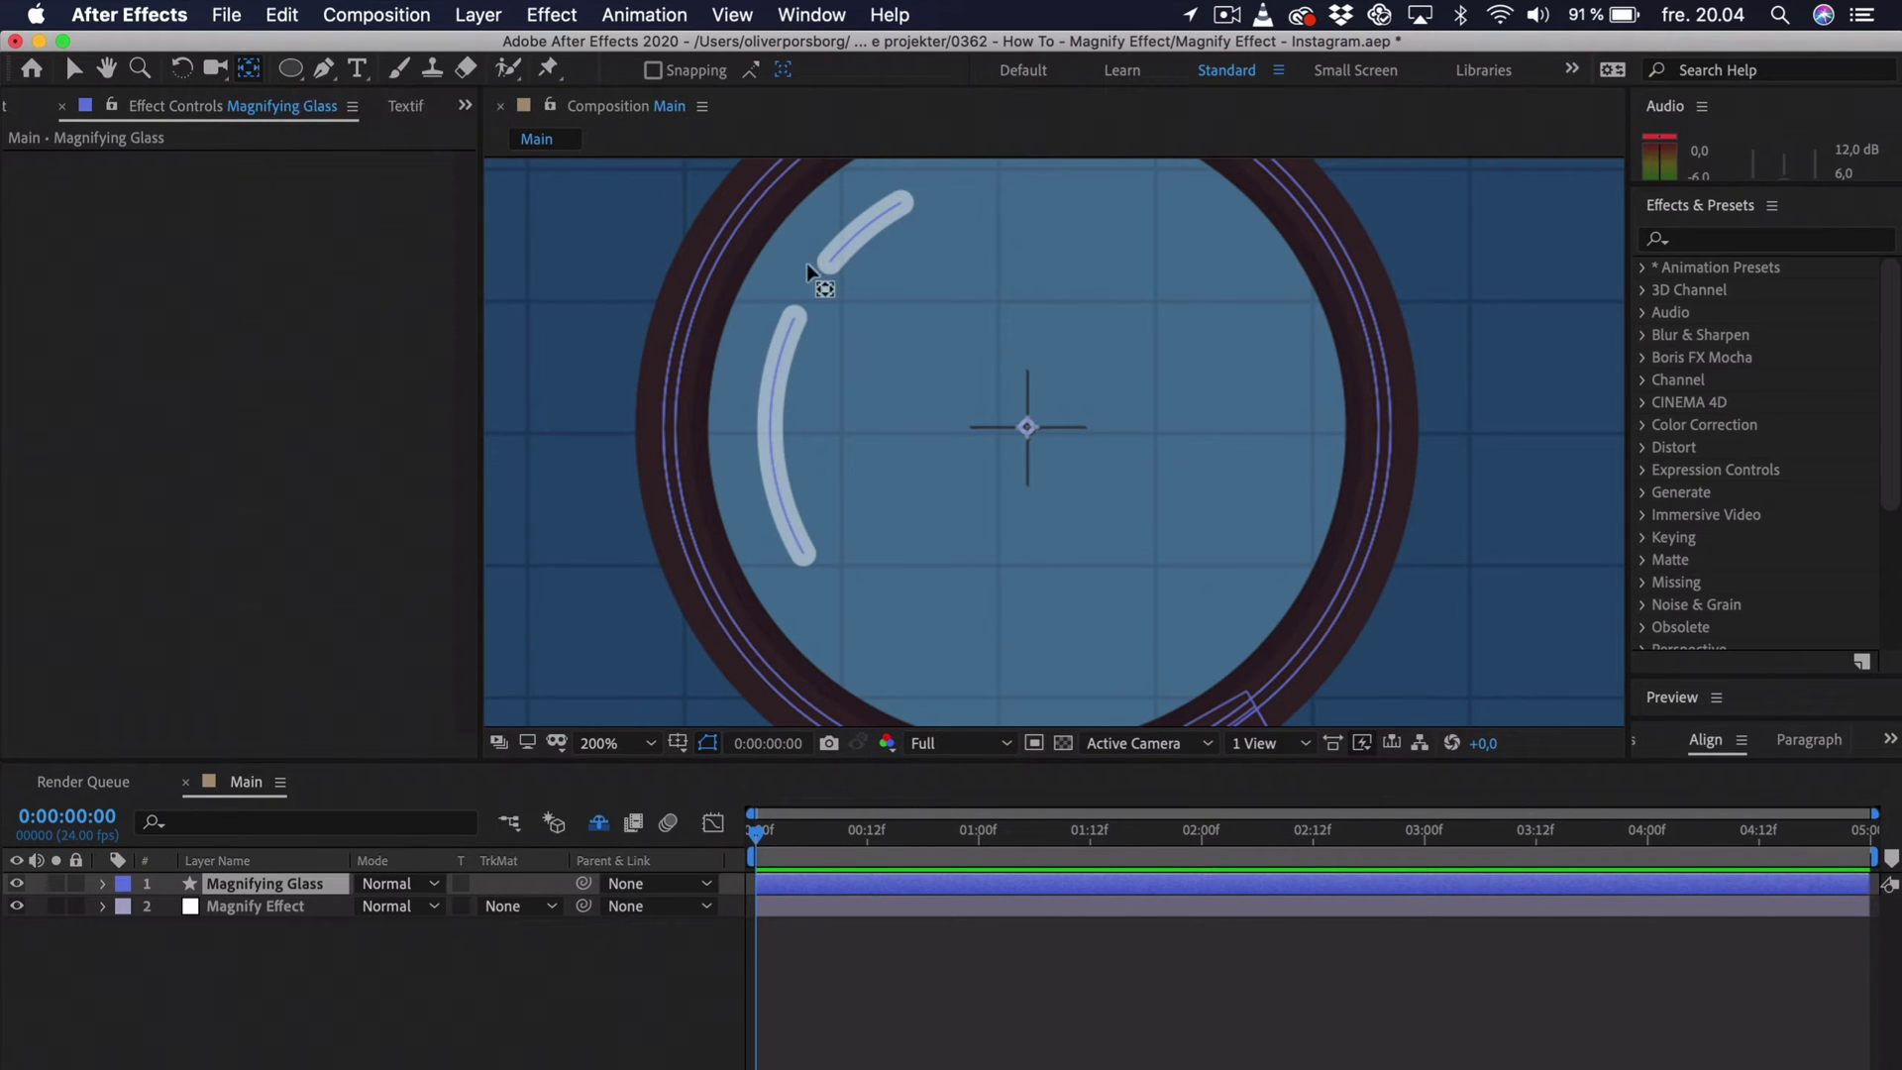
{"action": "mouse_move", "coordinate": [1030, 430]}
{"action": "left_mouse_down"}
{"action": "mouse_move", "coordinate": [996, 394]}
{"action": "mouse_move", "coordinate": [1002, 449]}
{"action": "mouse_move", "coordinate": [1022, 456]}
{"action": "left_mouse_up"}
{"action": "key", "text": "super+z"}
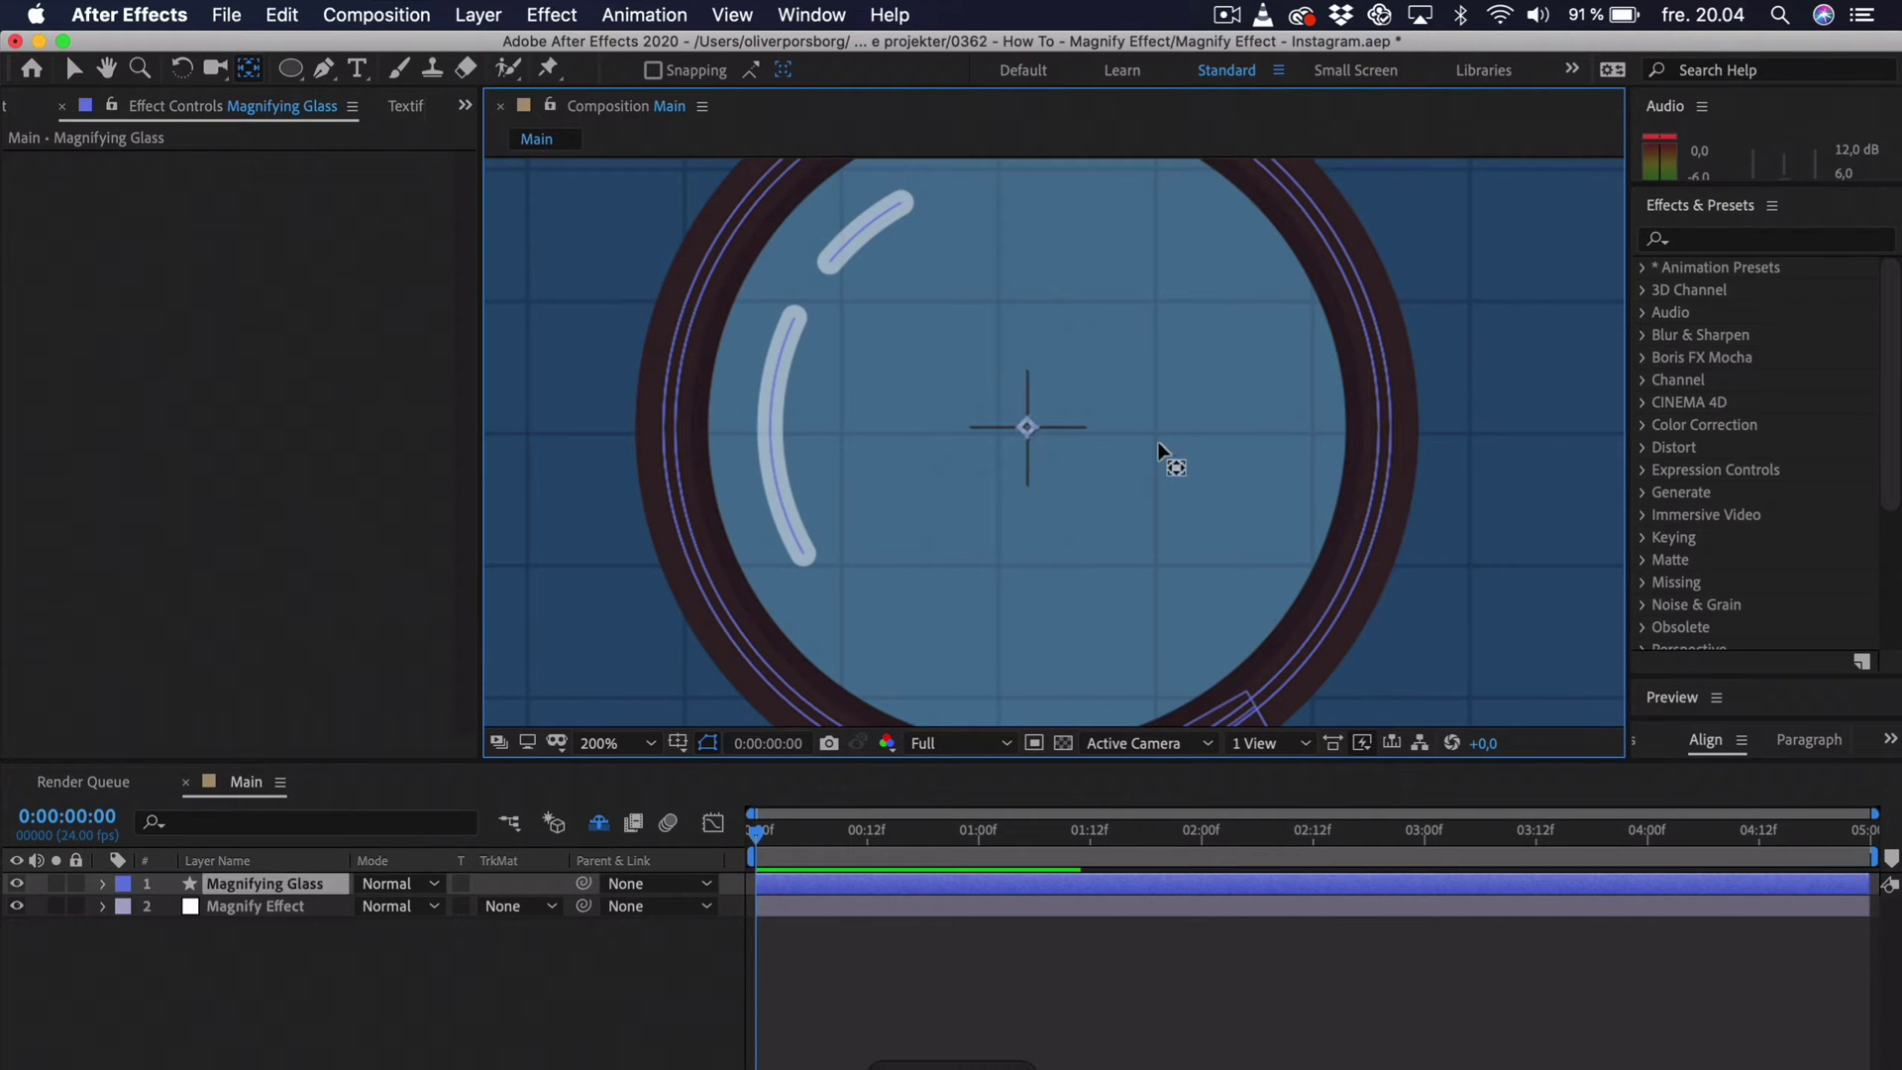
{"action": "left_click", "coordinate": [620, 741]}
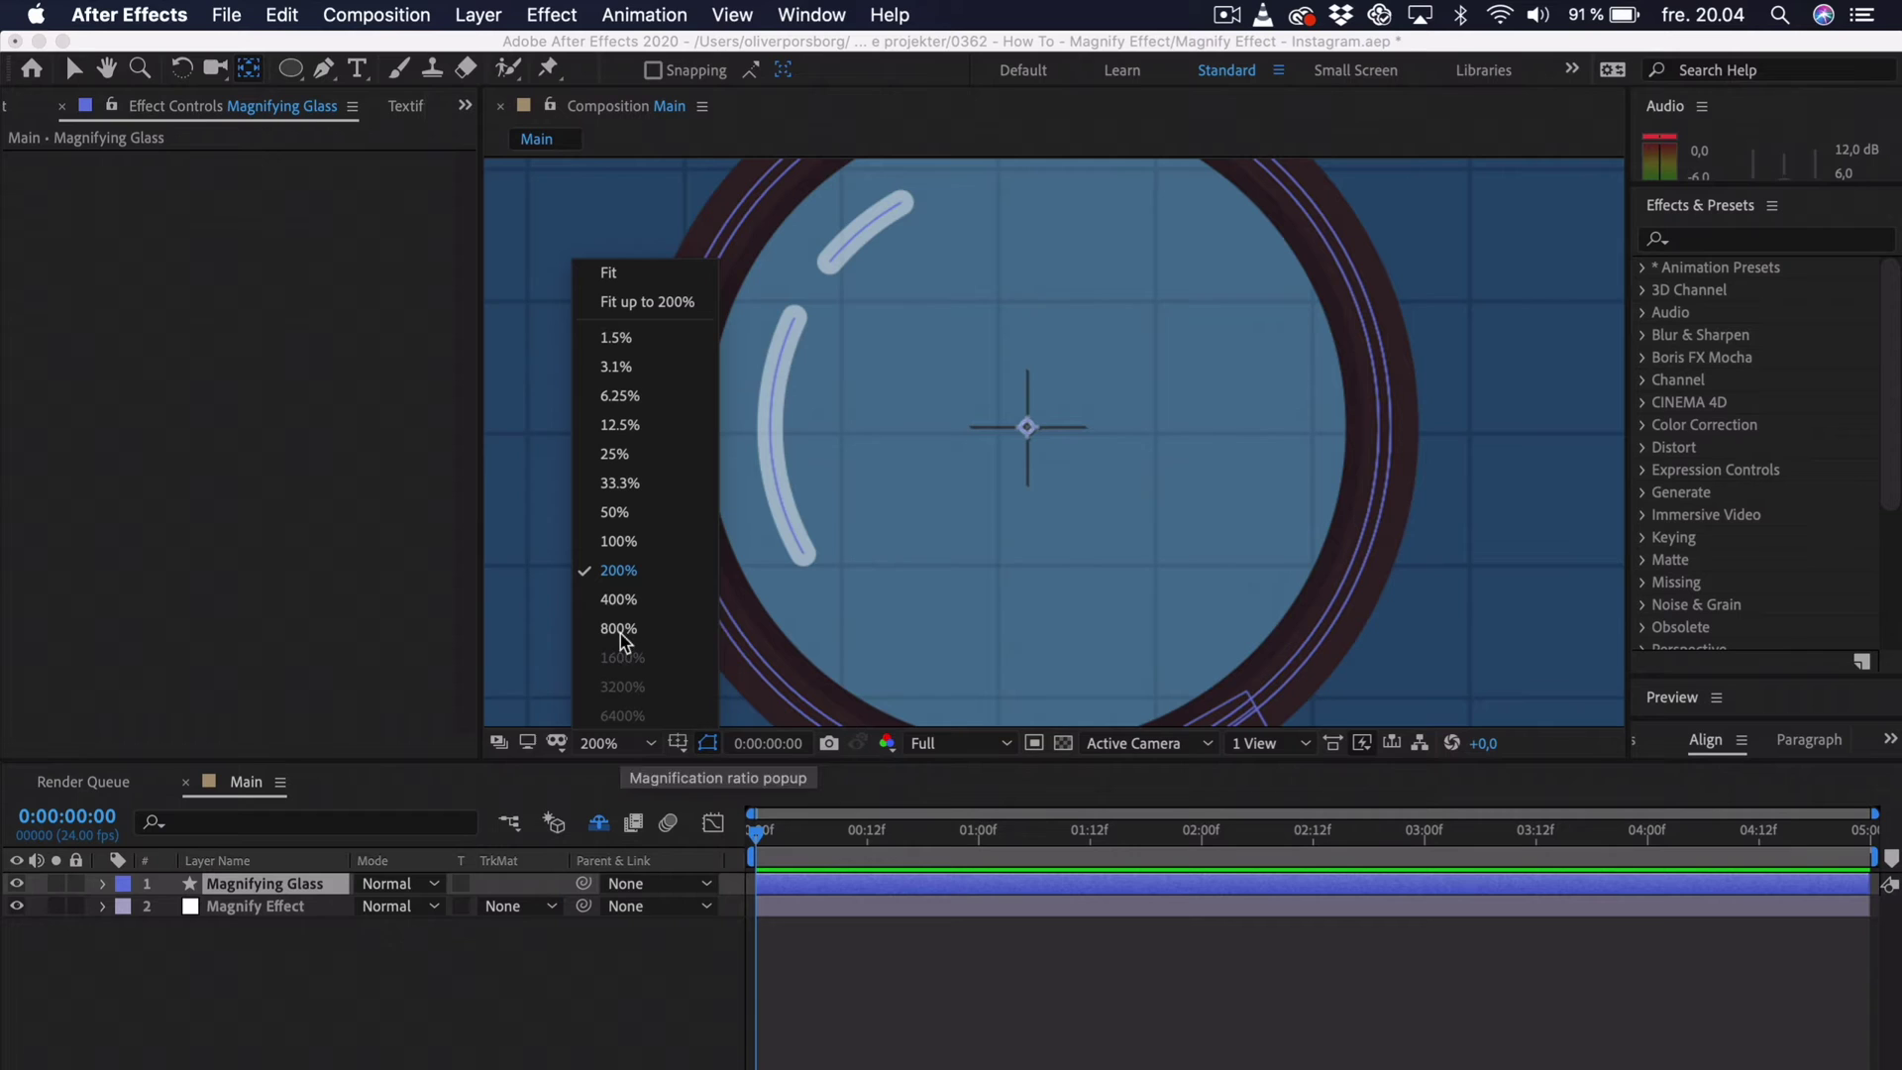
{"action": "left_click", "coordinate": [655, 300]}
{"action": "key", "text": "v"}
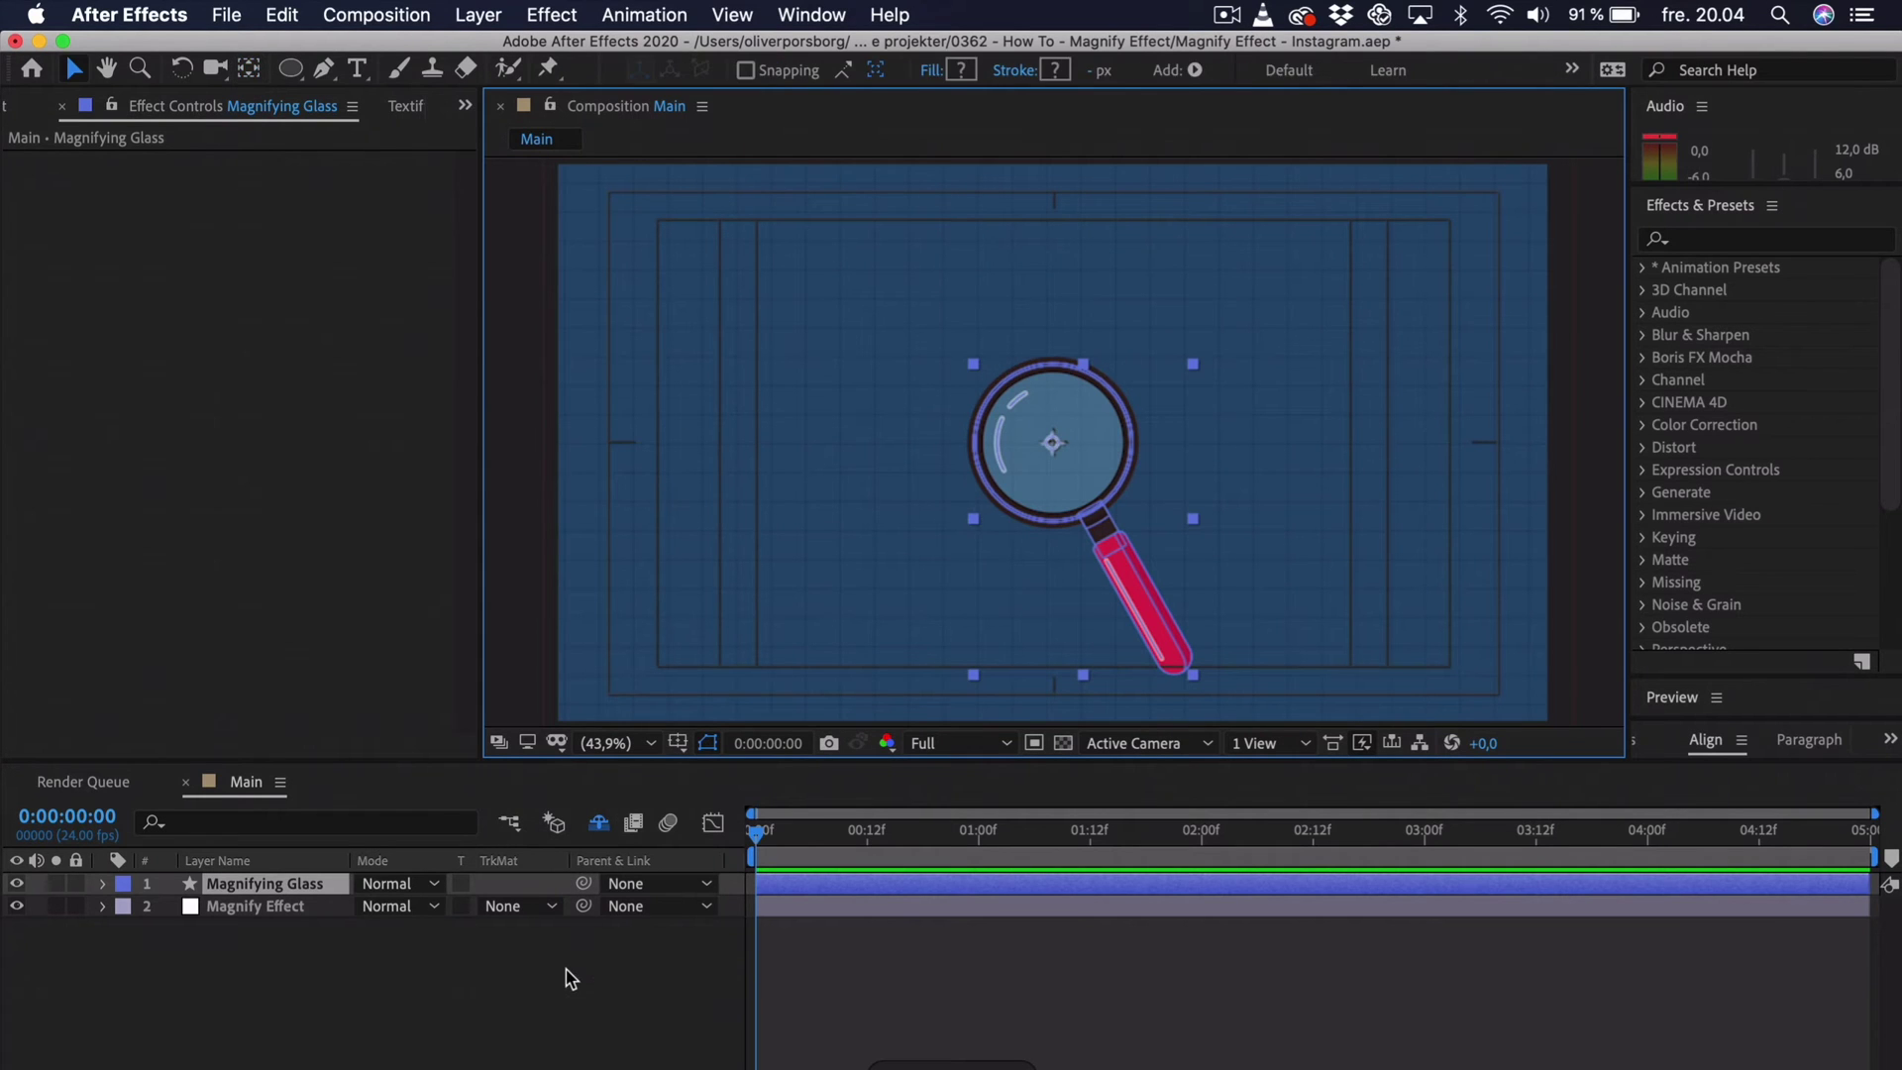
{"action": "left_click", "coordinate": [564, 973]}
{"action": "left_click", "coordinate": [678, 751]}
{"action": "left_click", "coordinate": [711, 768]}
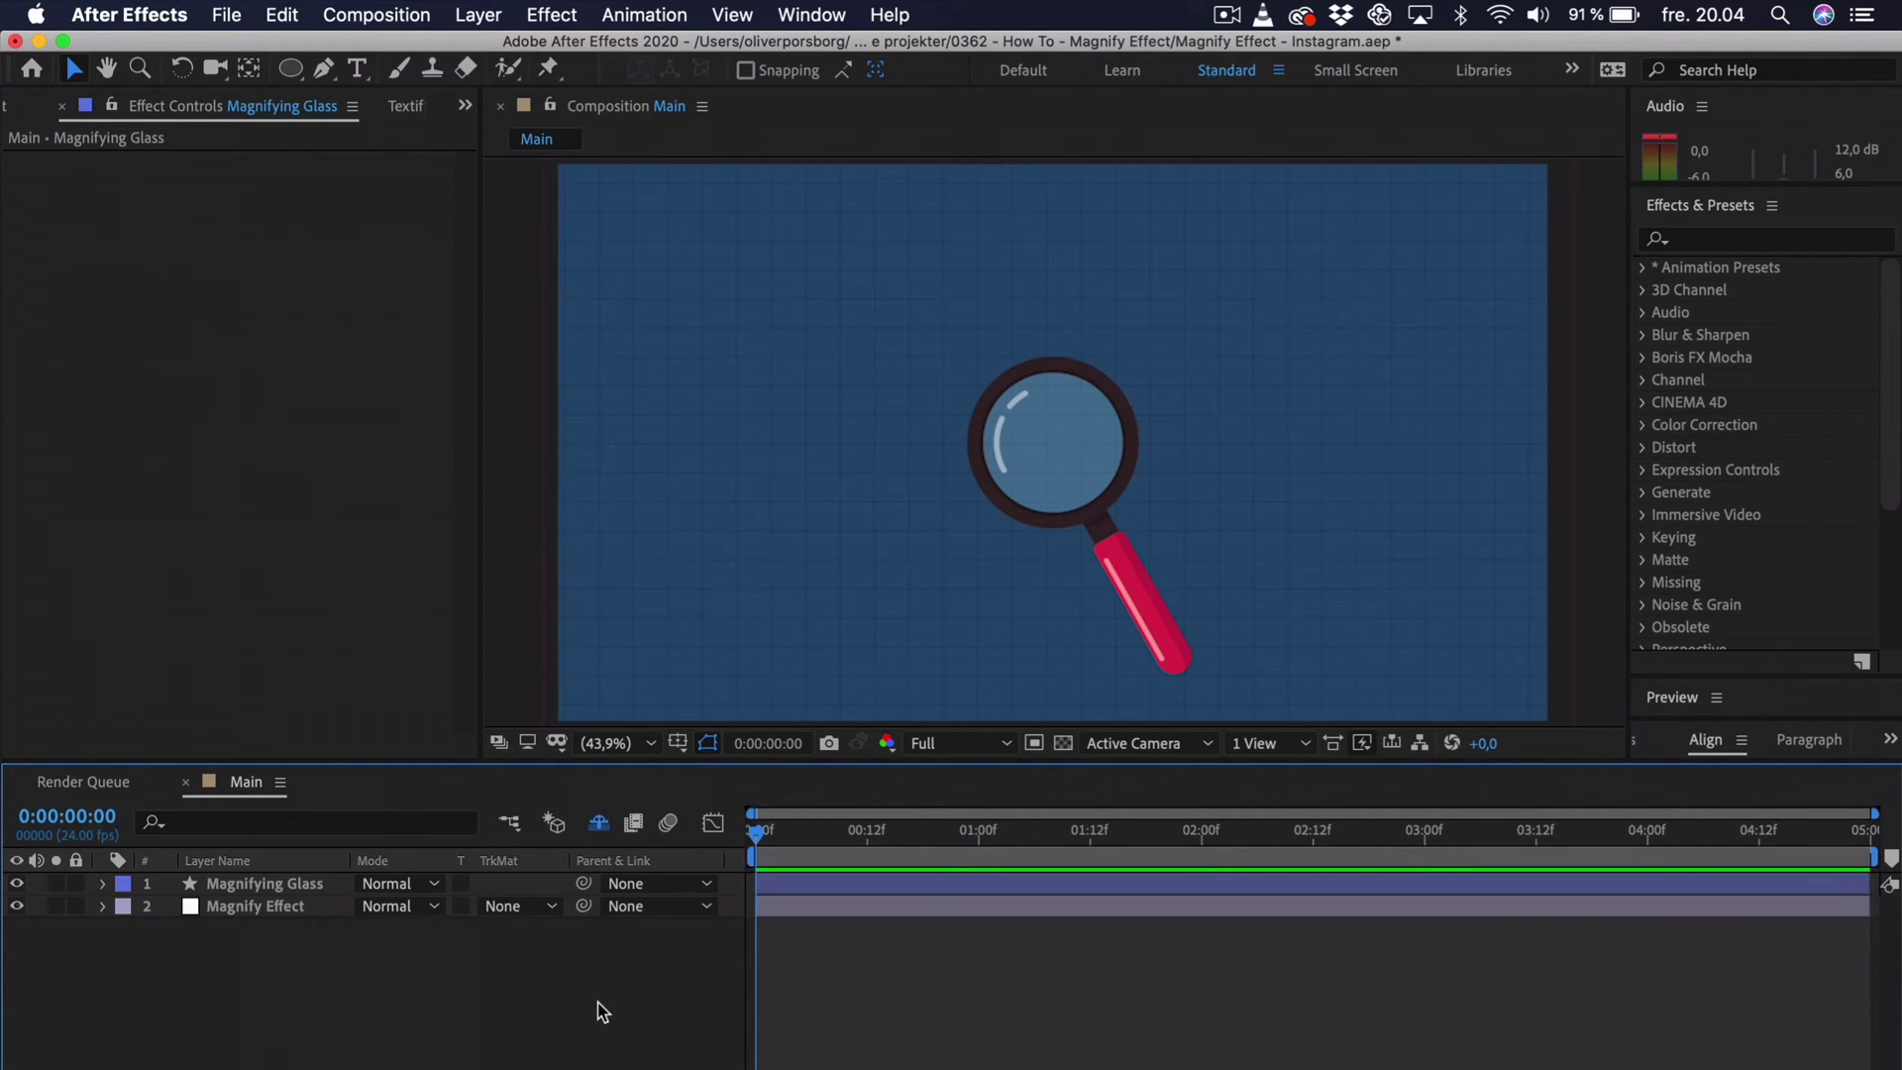
- Search 'transf' and apply the Transform effect to the Magnify Effect layer
{"action": "left_click", "coordinate": [1689, 242]}
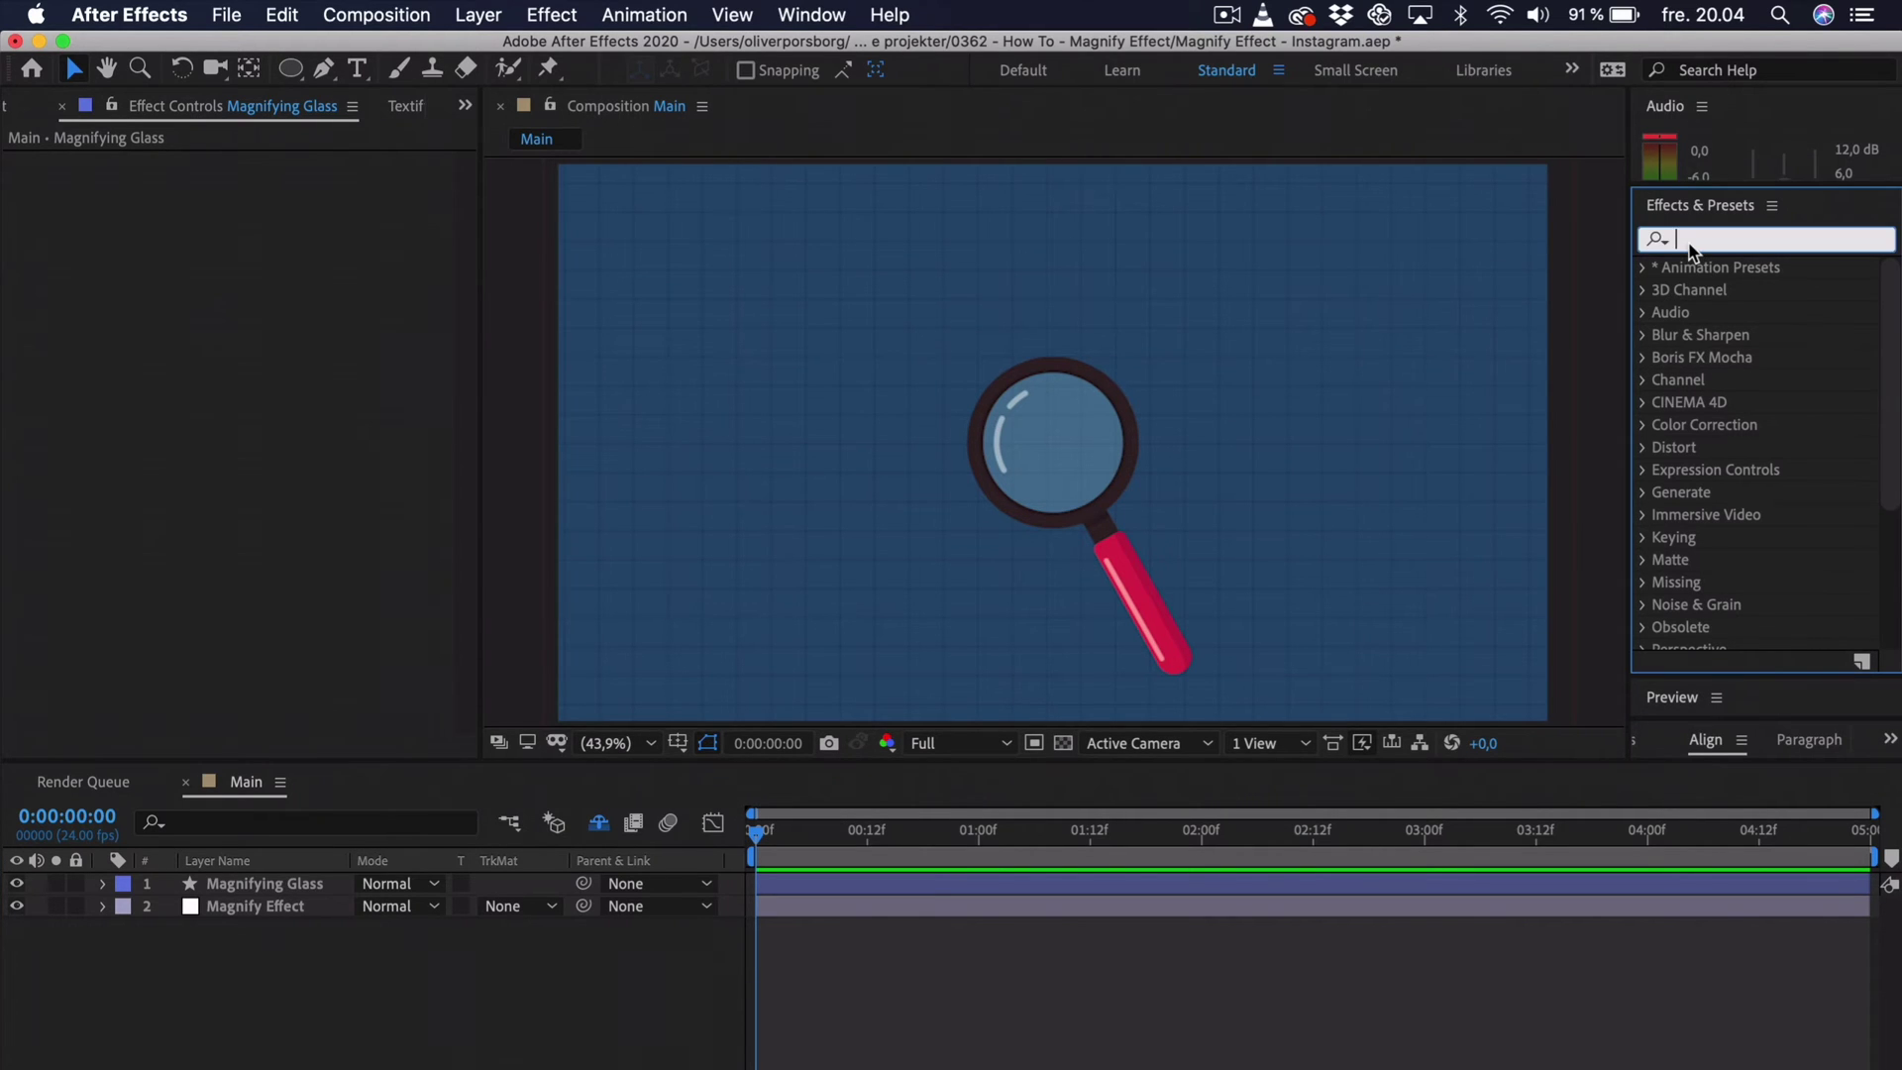
{"action": "type", "text": "transf"}
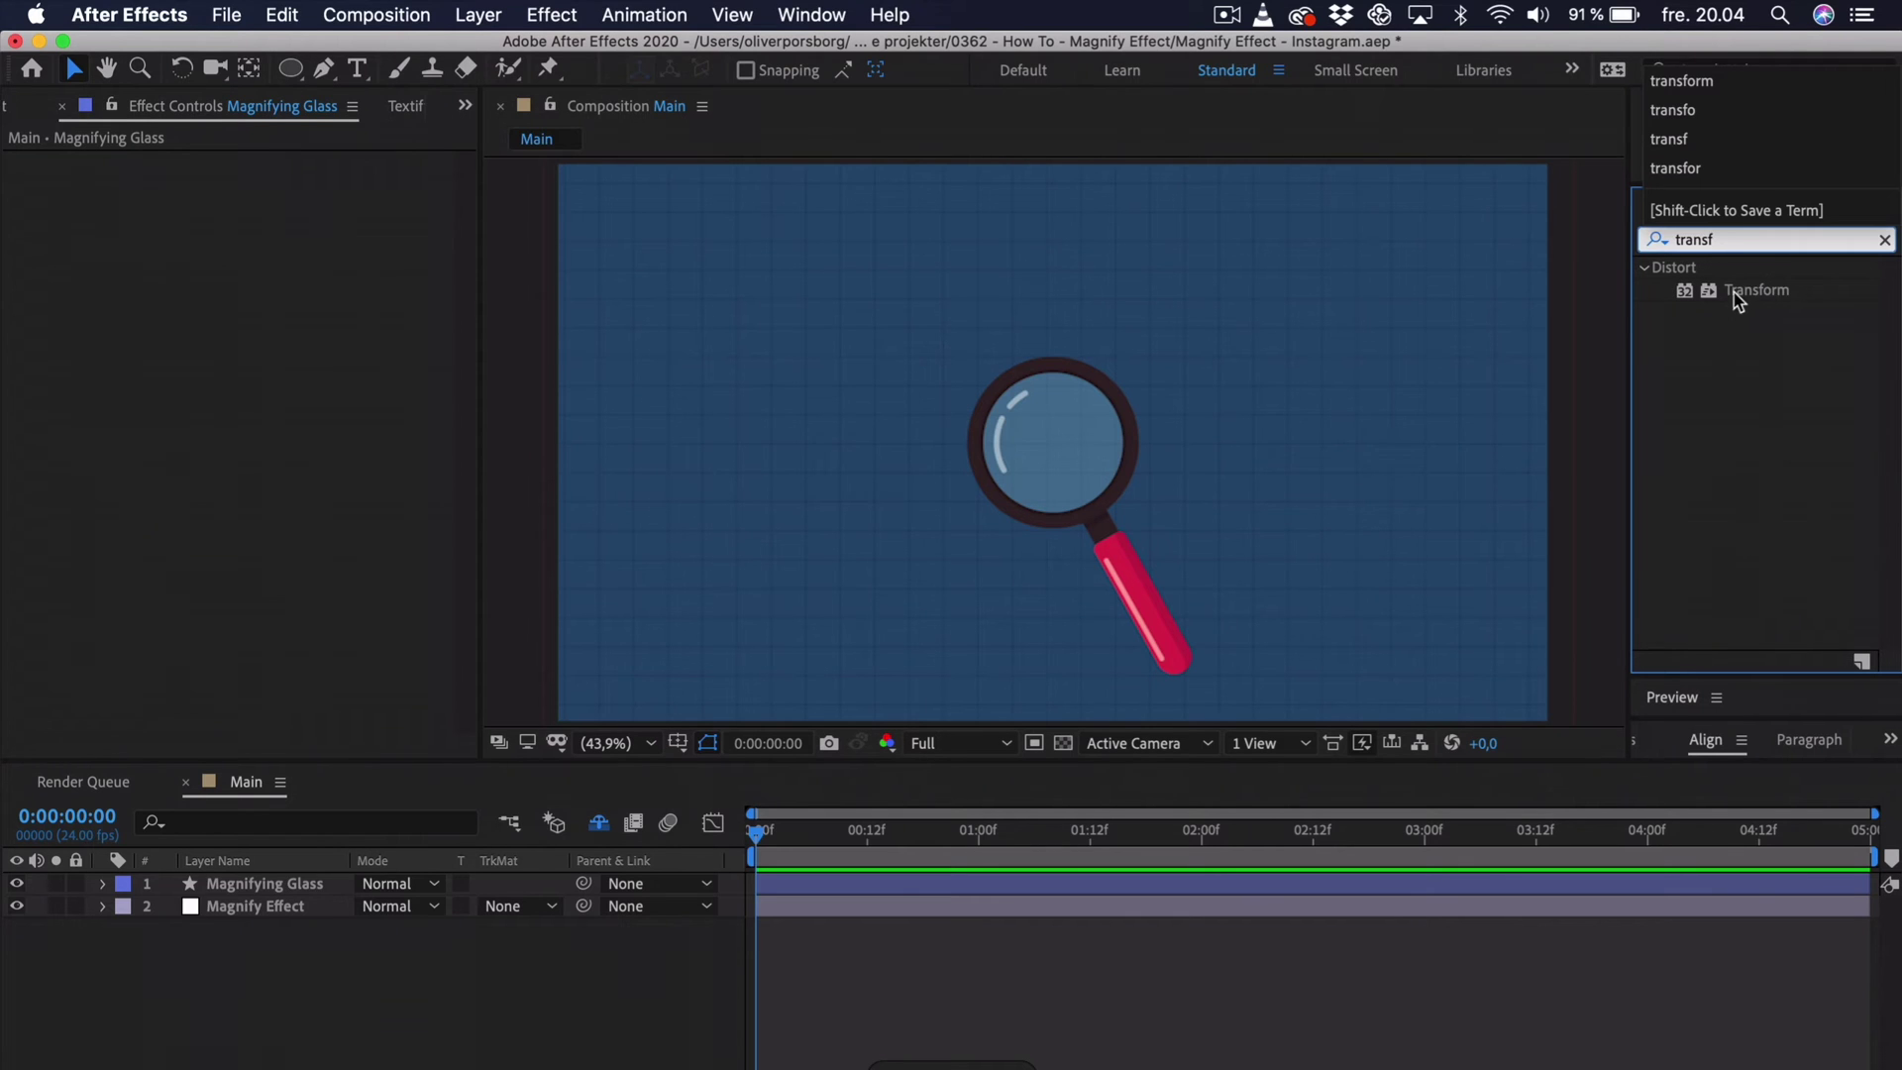
{"action": "left_click_drag", "start_coordinate": [1743, 290], "coordinate": [317, 905]}
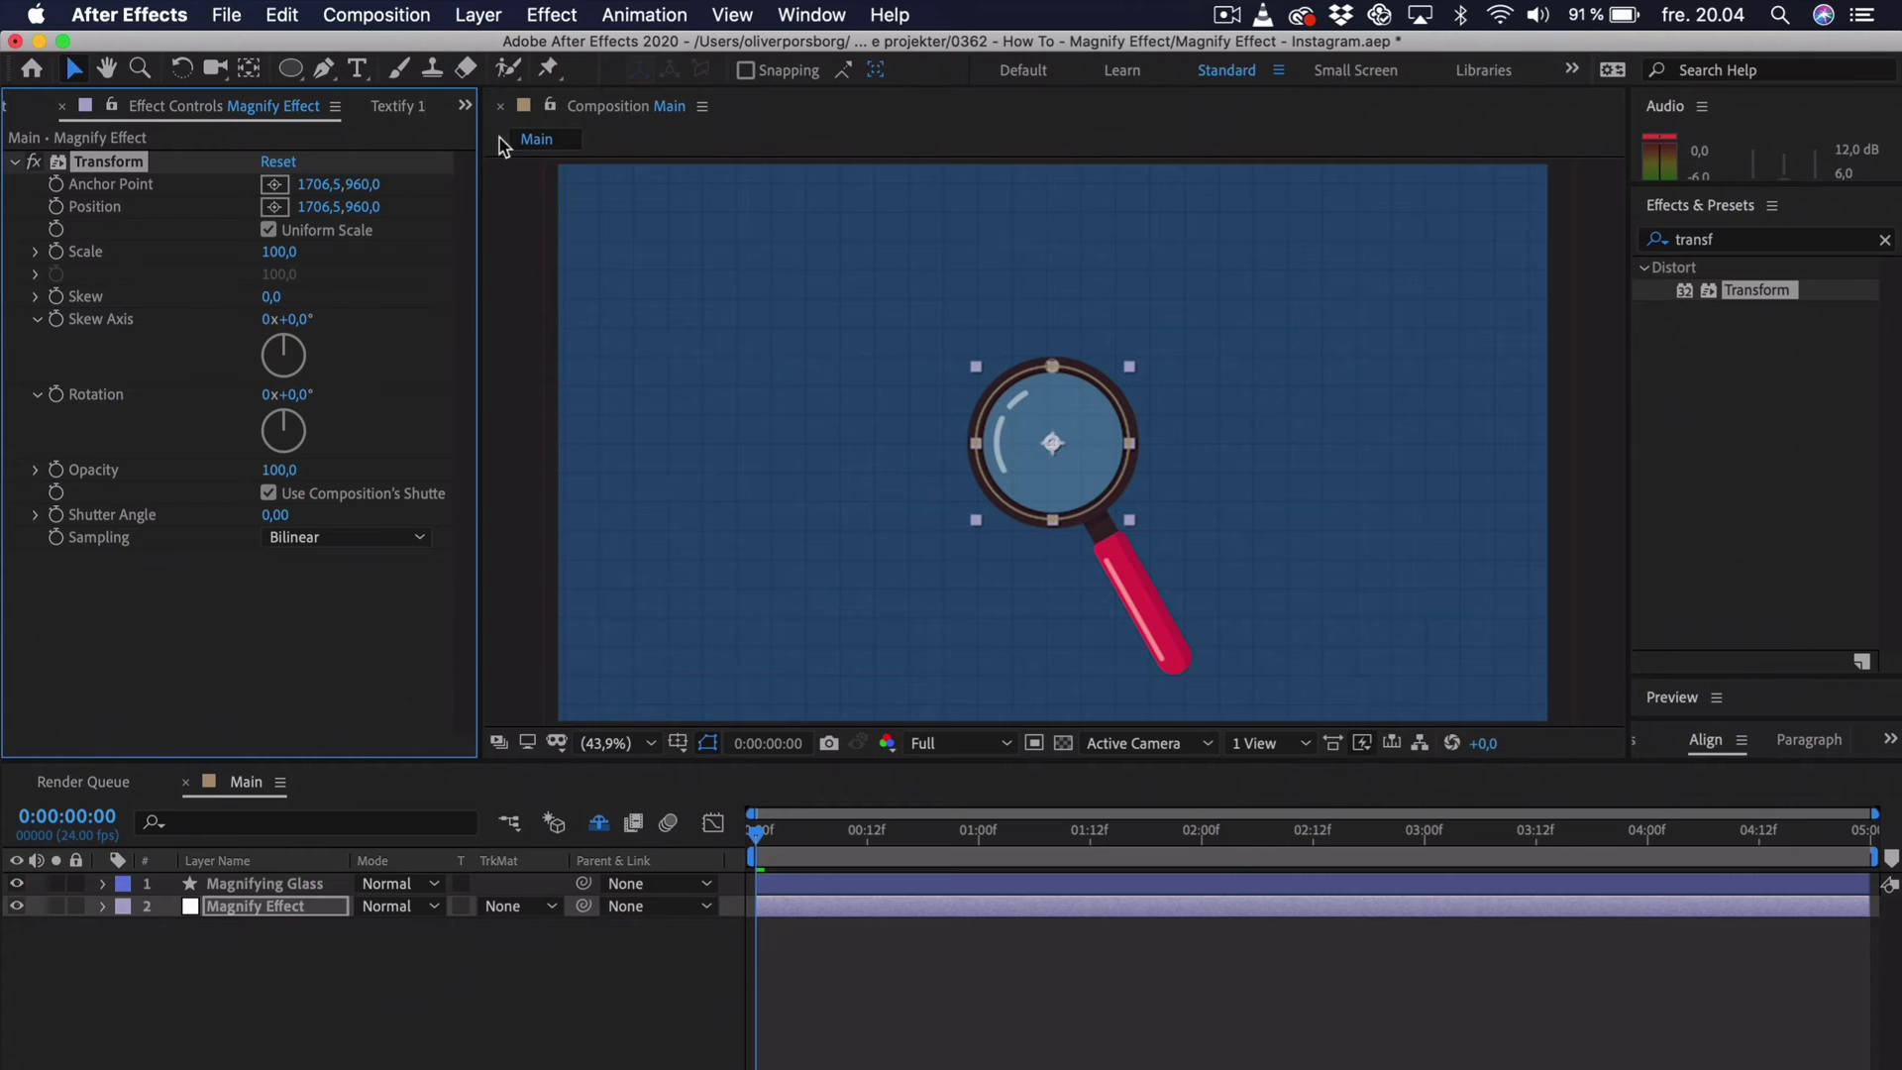
- Set the Transform Scale to 125, undoing a trial push to 292
{"action": "key", "text": "z"}
{"action": "left_click_drag", "start_coordinate": [934, 552], "coordinate": [1235, 297]}
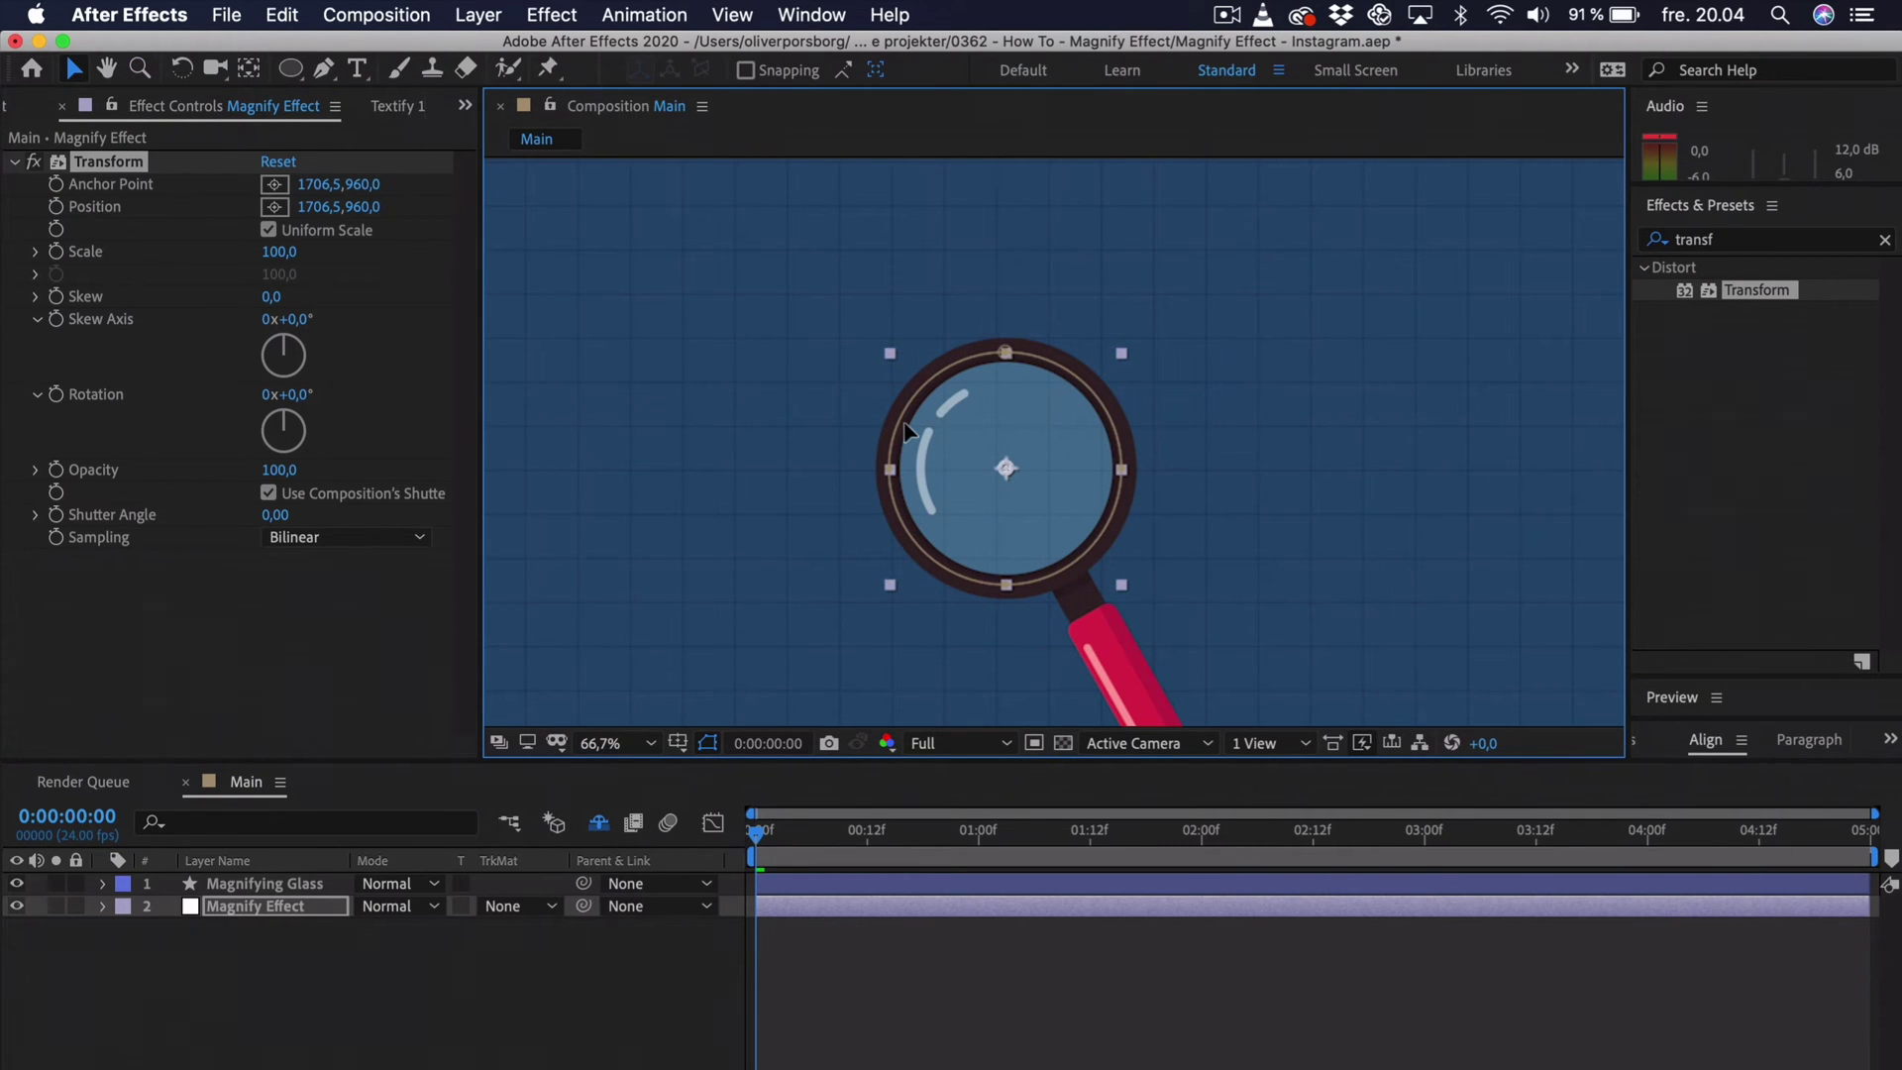
{"action": "left_click", "coordinate": [396, 298]}
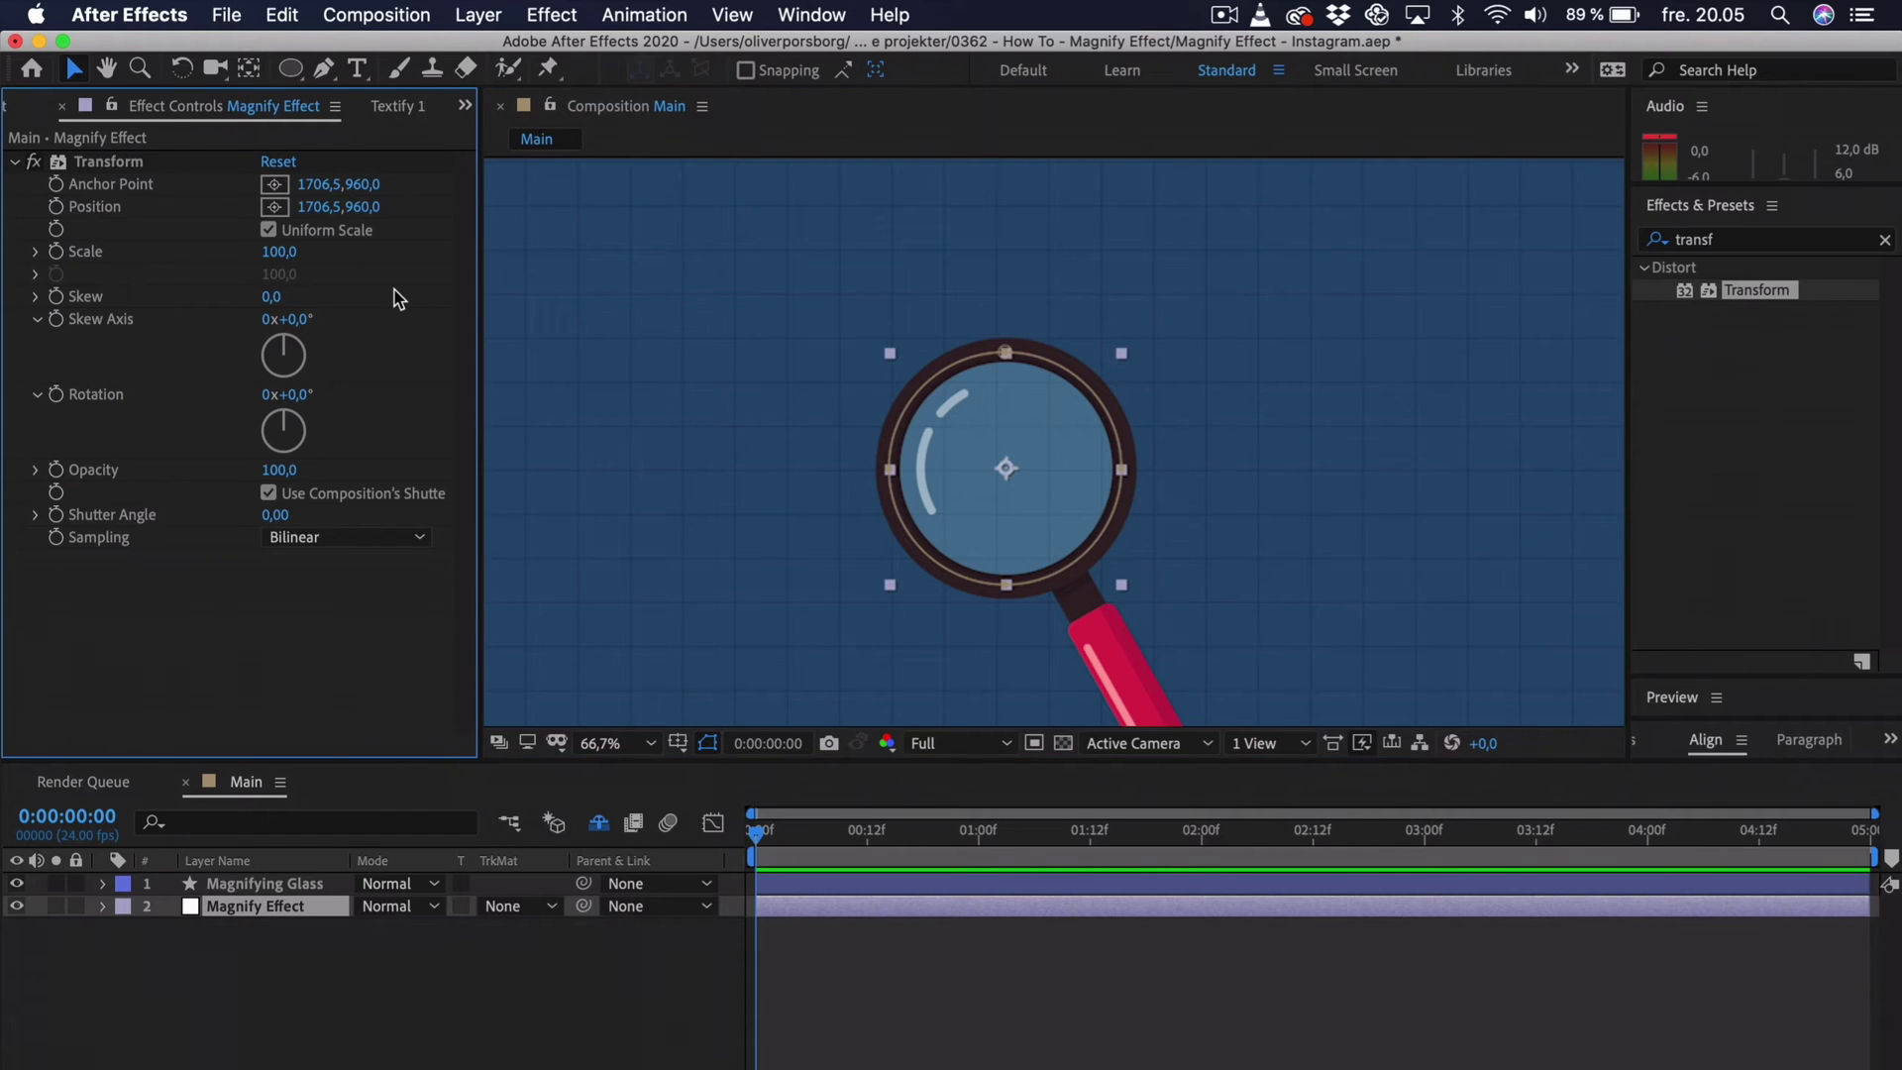
{"action": "left_click", "coordinate": [279, 254]}
{"action": "type", "text": "125"}
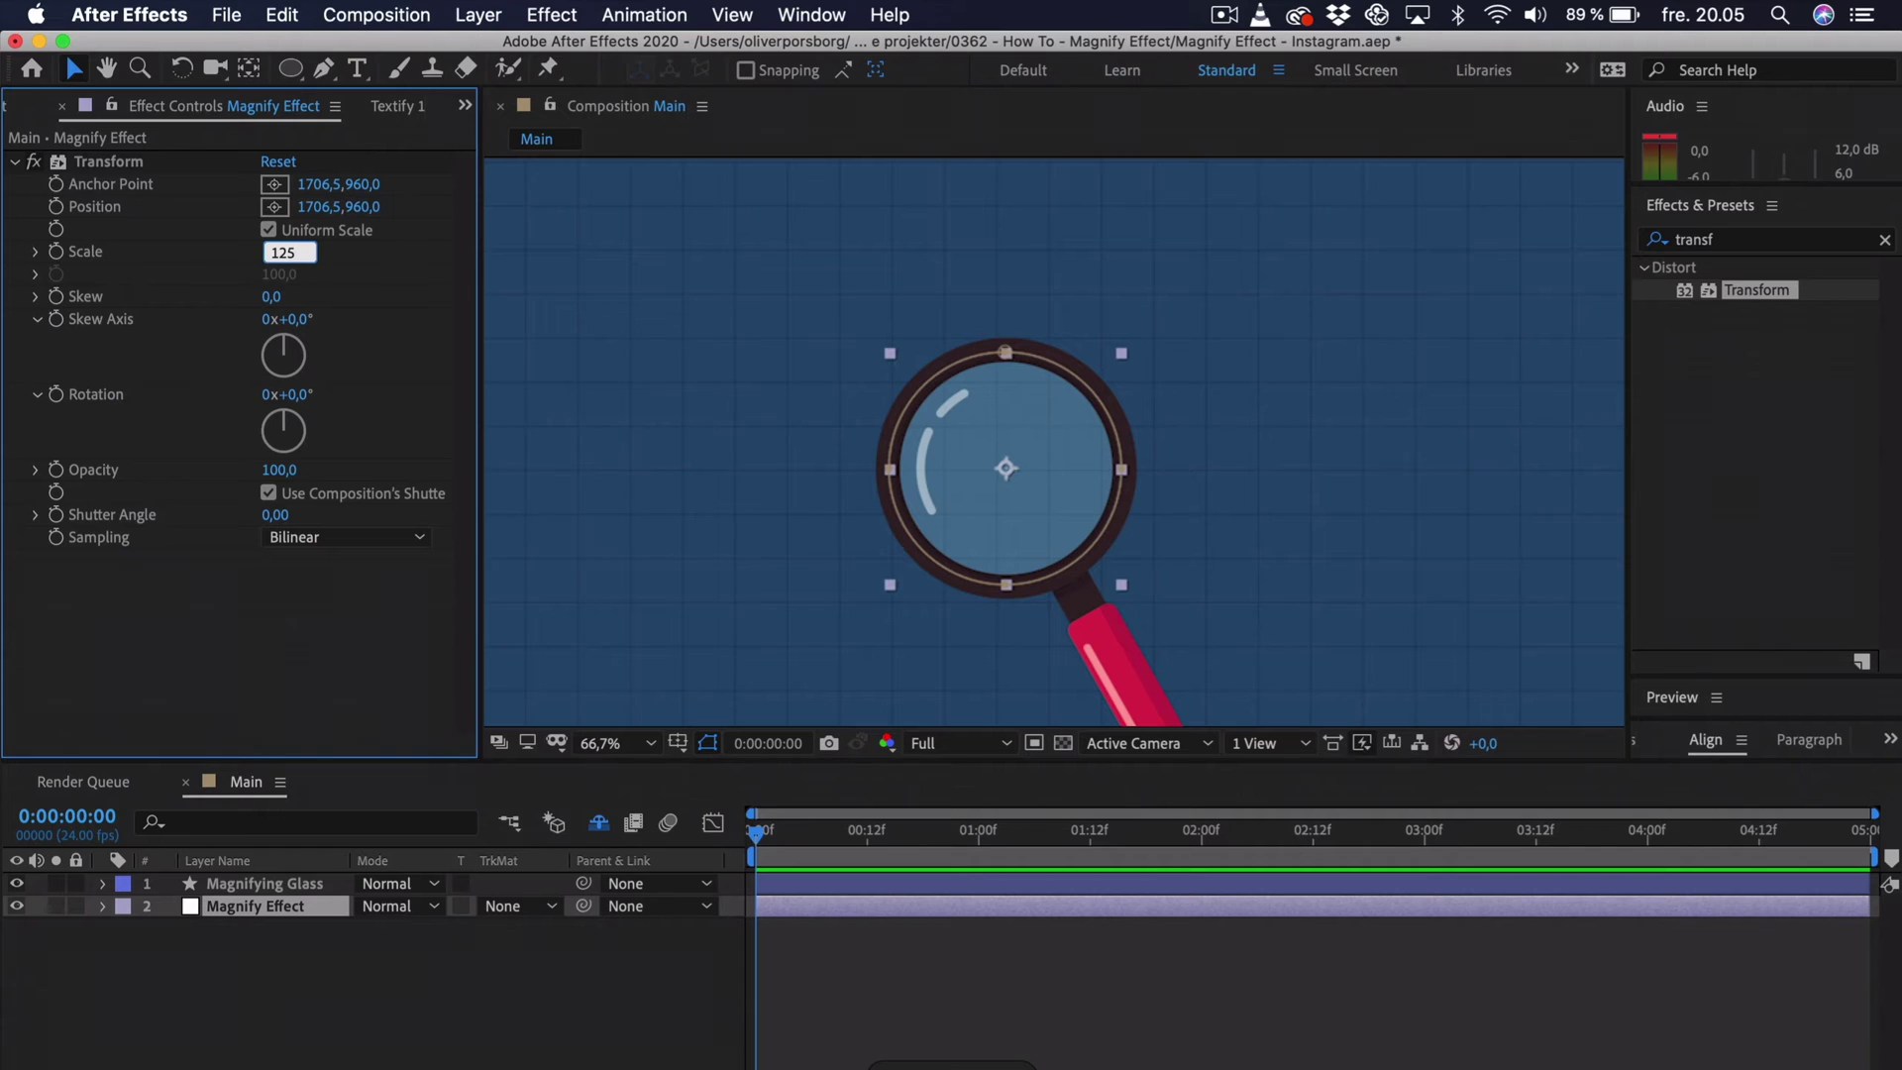
{"action": "key", "text": "Return"}
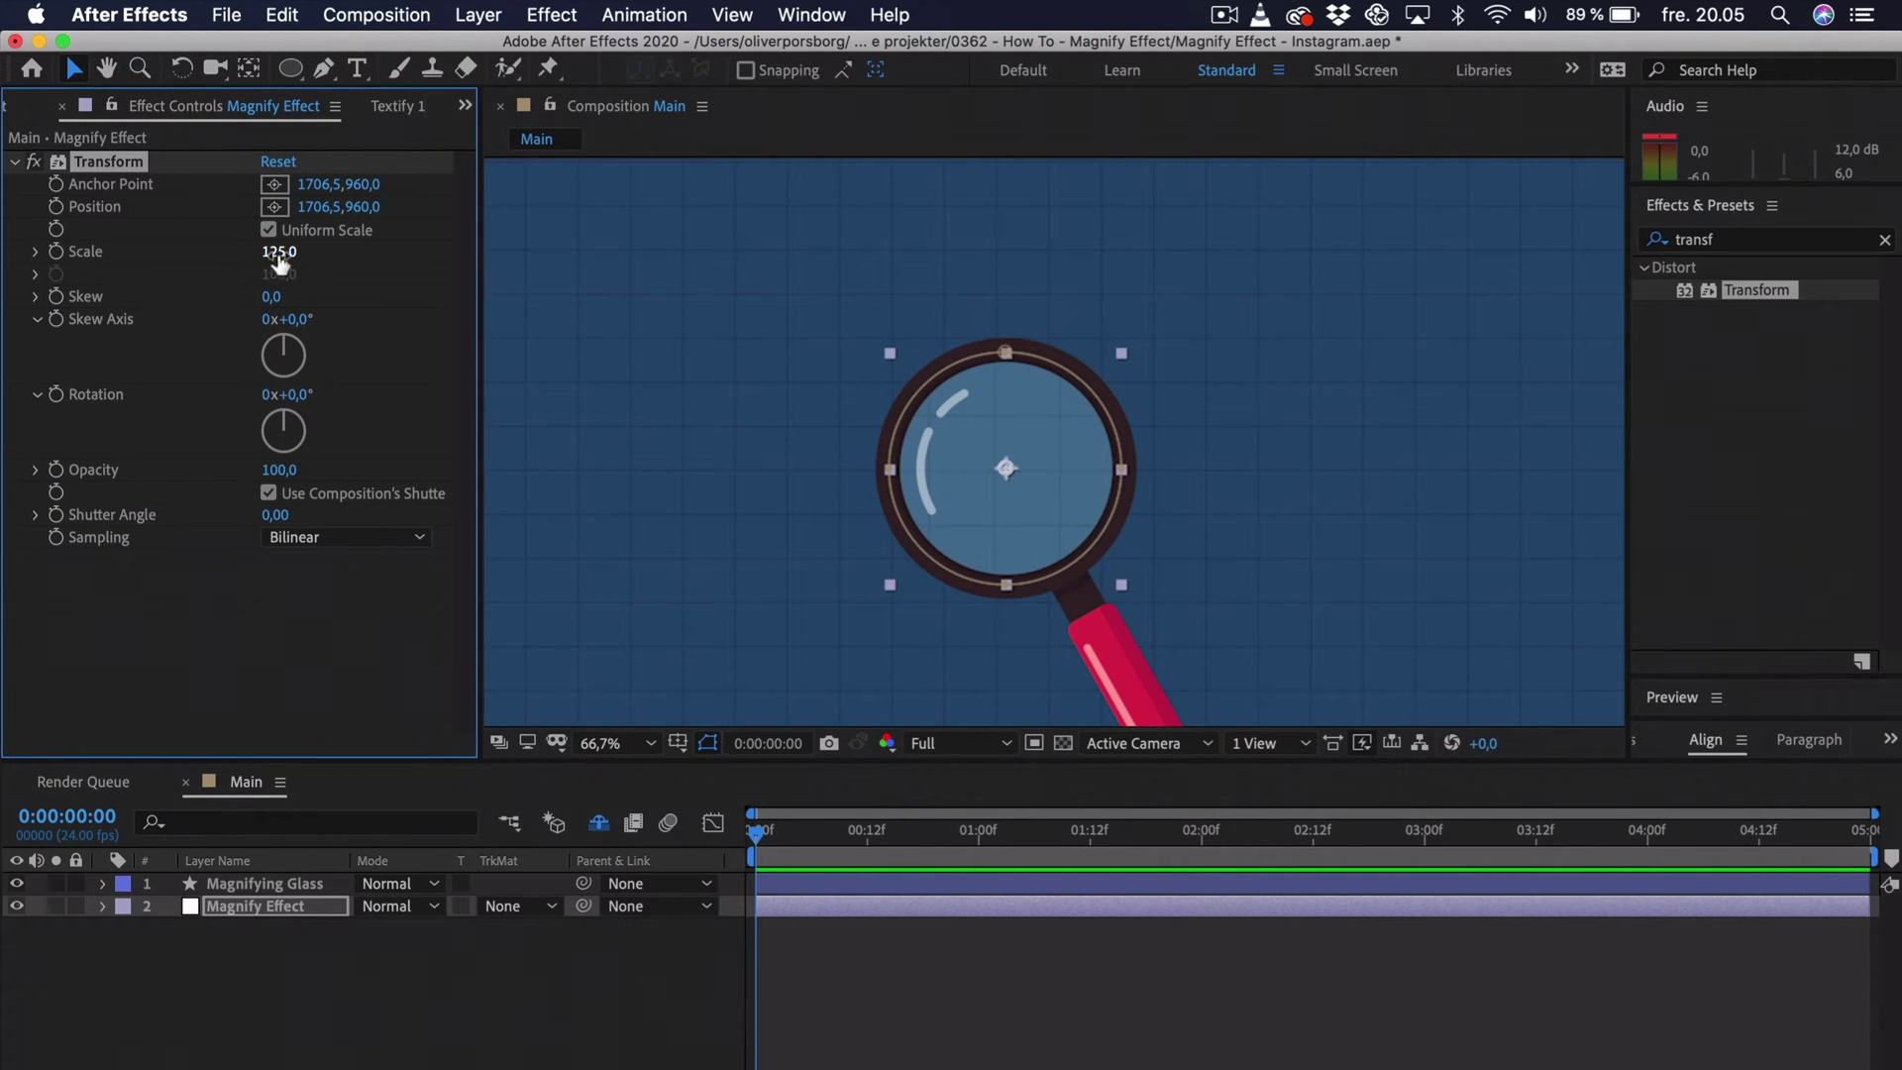
{"action": "left_click_drag", "start_coordinate": [279, 260], "coordinate": [497, 259]}
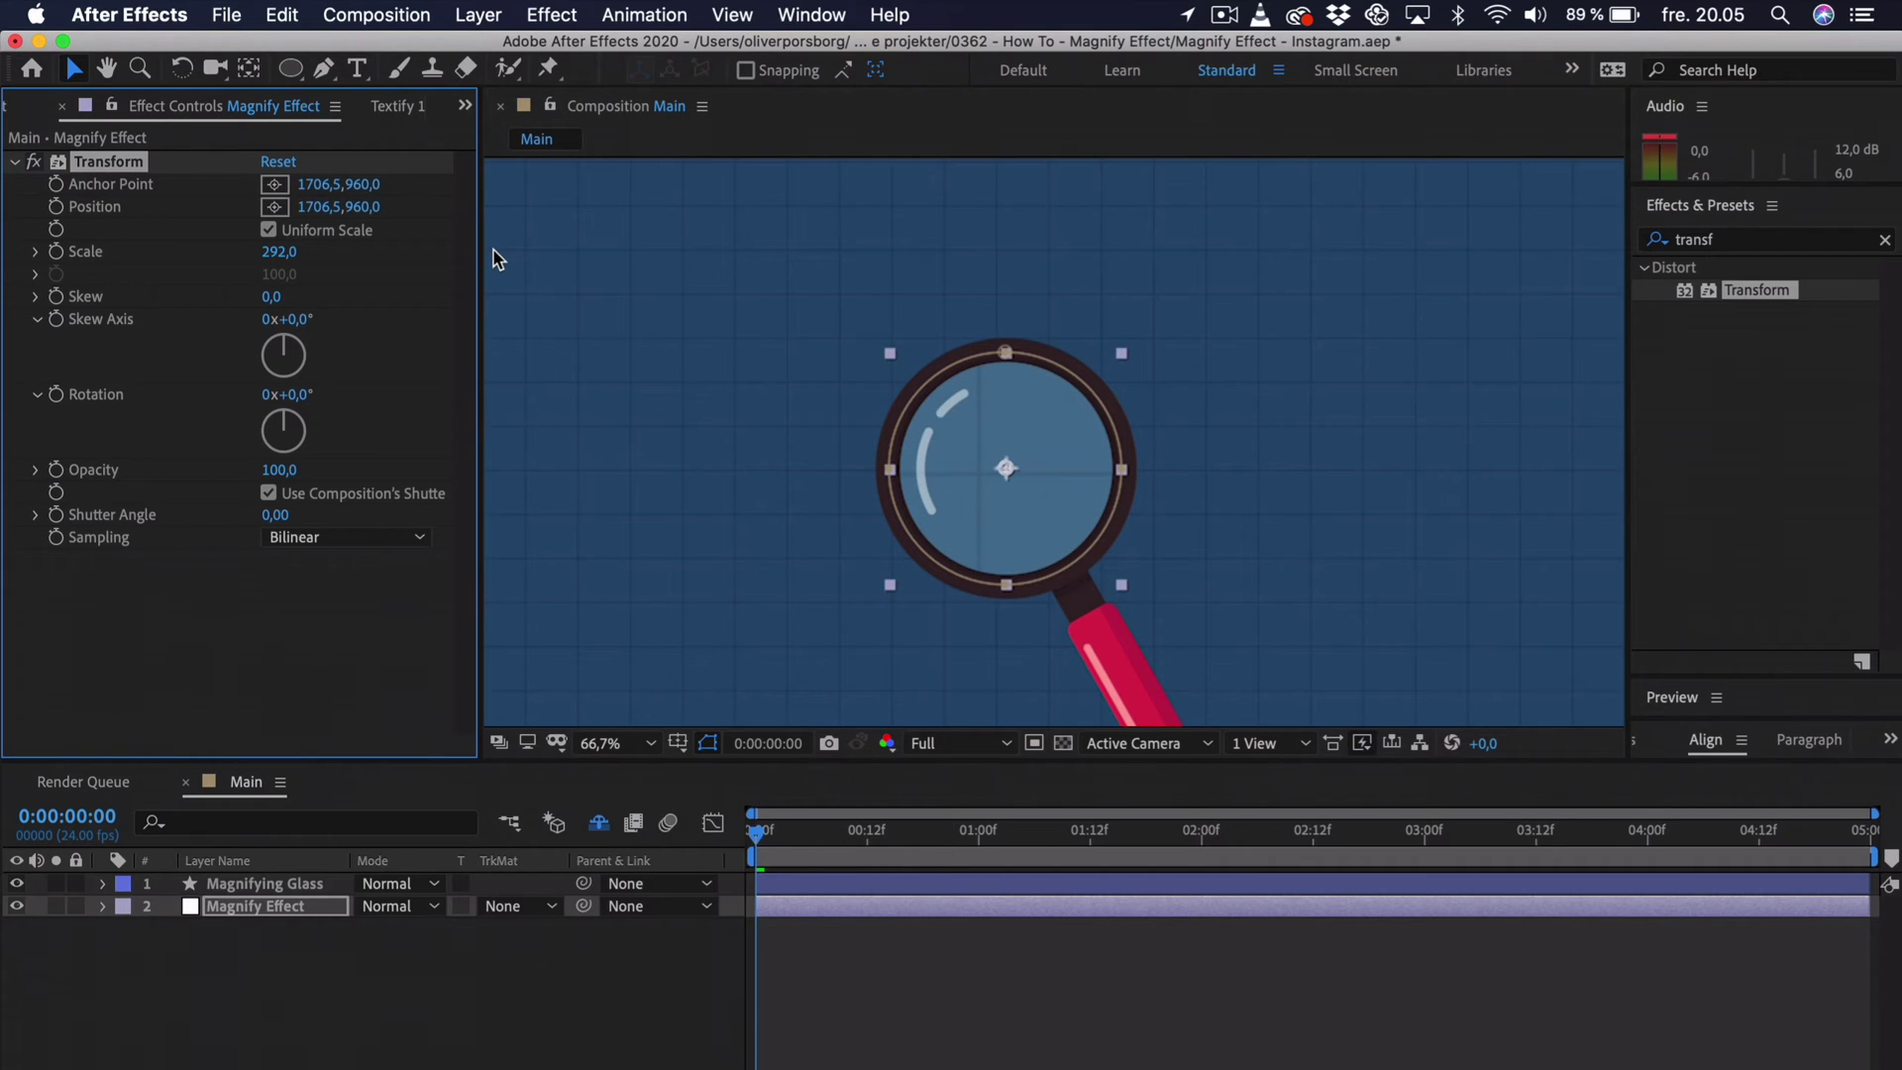
{"action": "key", "text": "super+z"}
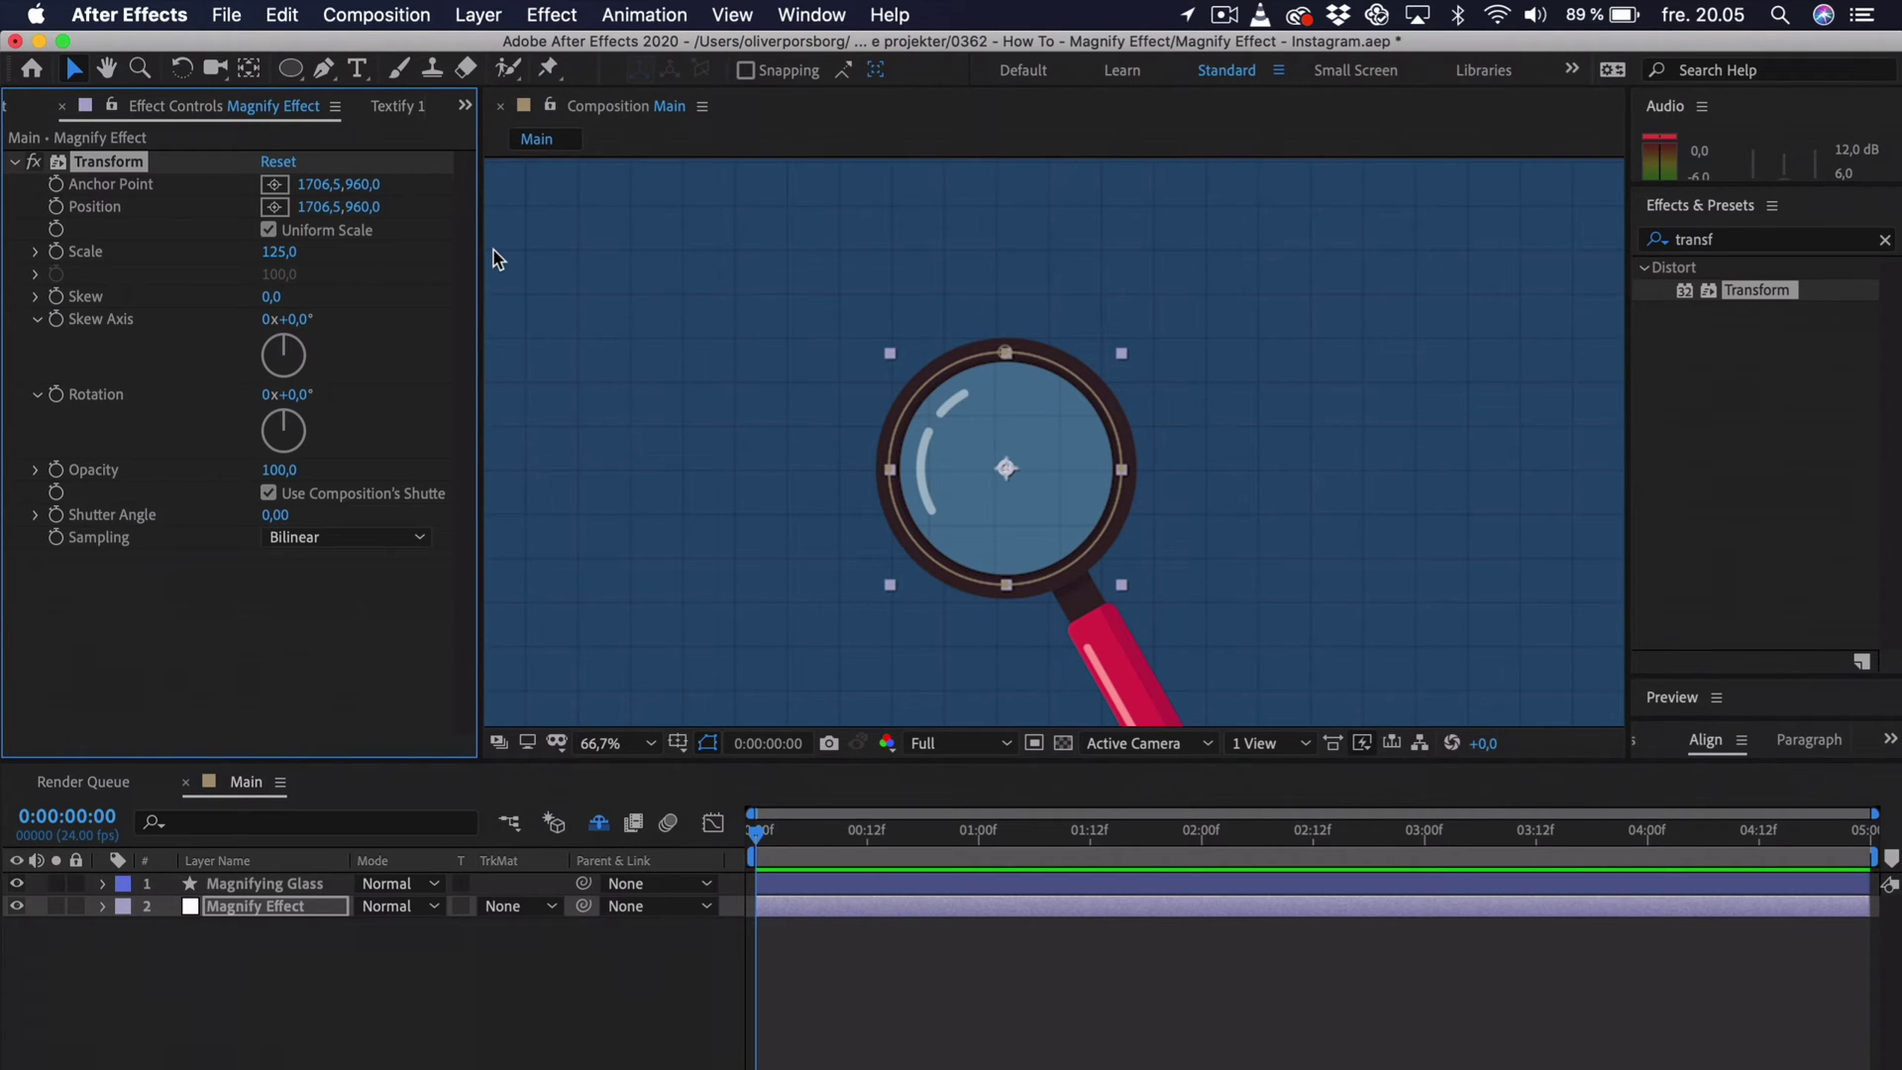
- Search 'bulge' and drop the Distort > Bulge effect onto Magnify Effect
{"action": "left_click", "coordinate": [1749, 243]}
{"action": "type", "text": "bulge"}
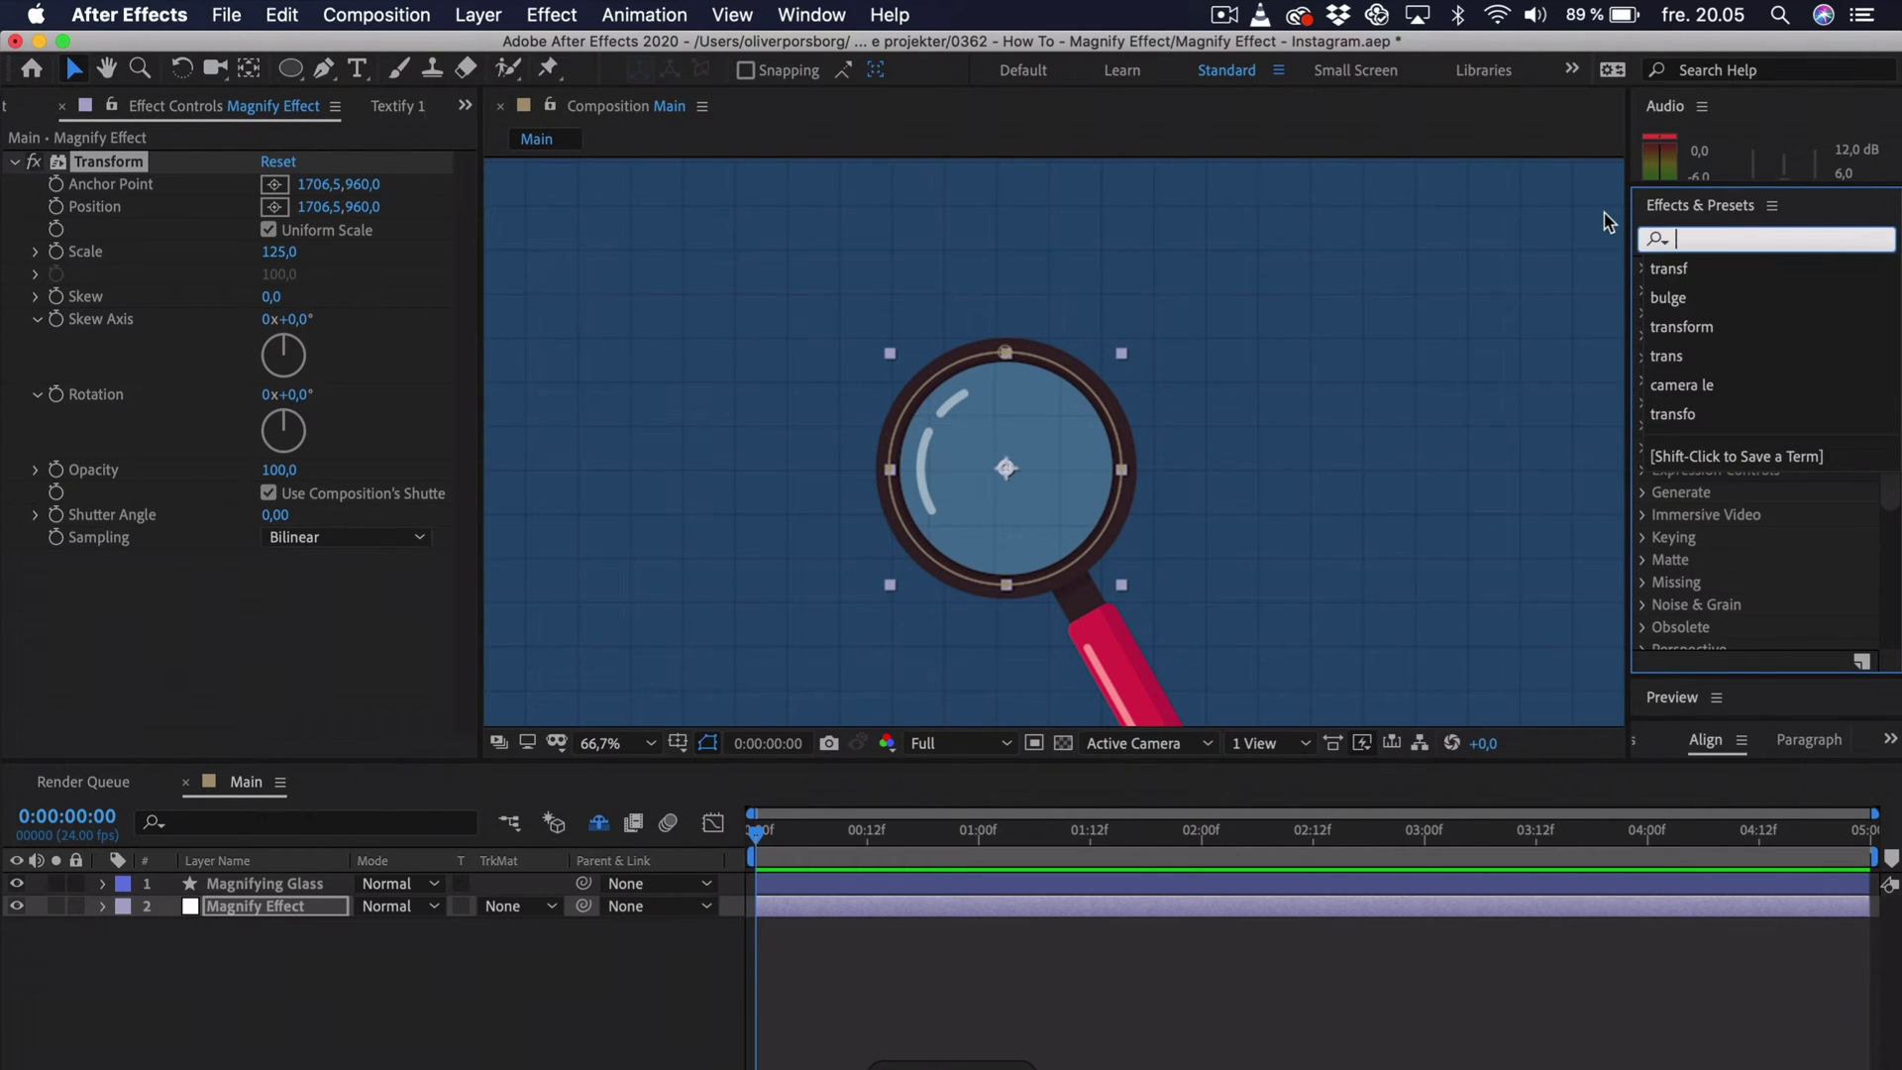
{"action": "left_click_drag", "start_coordinate": [1724, 298], "coordinate": [277, 654]}
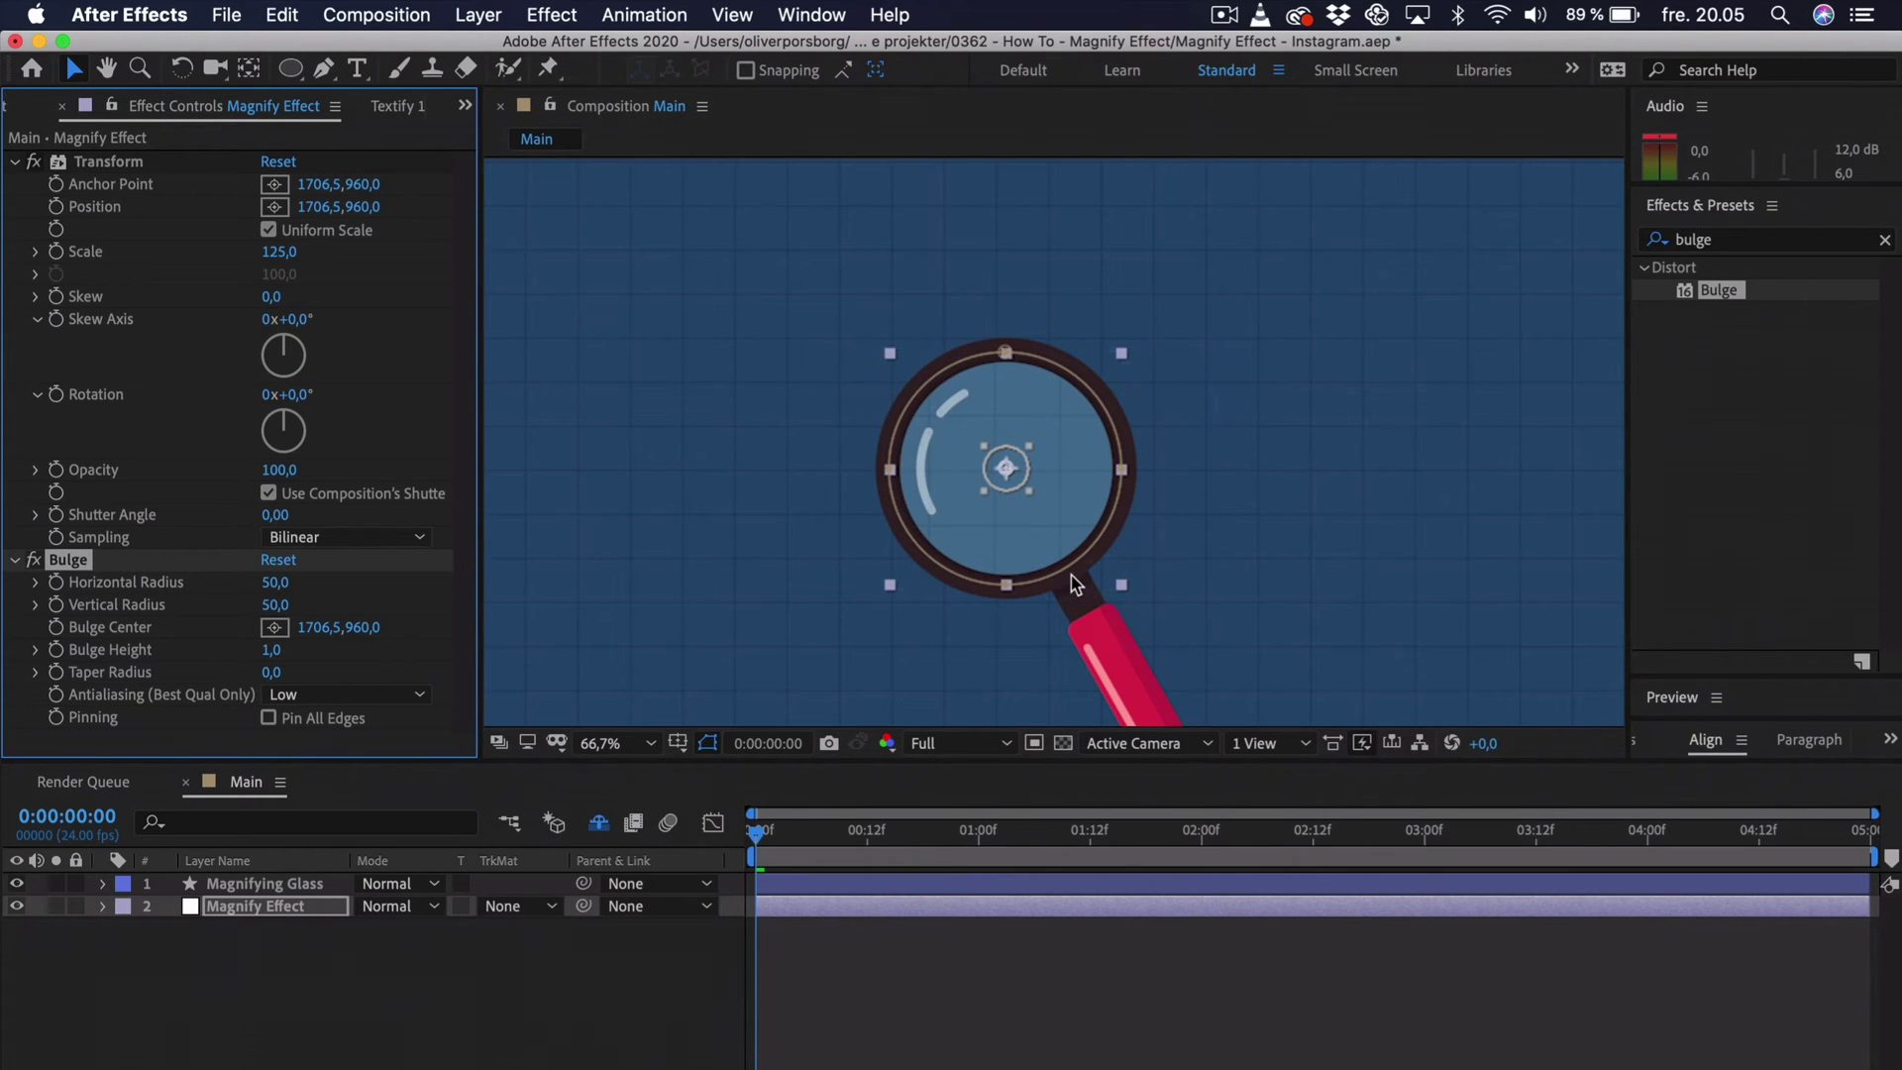
- Enter 300 for both Bulge radii and lower Bulge Height to 0,6 in Effect Controls
{"action": "left_click", "coordinate": [275, 583]}
{"action": "type", "text": "300"}
{"action": "key", "text": "Tab"}
{"action": "type", "text": "300"}
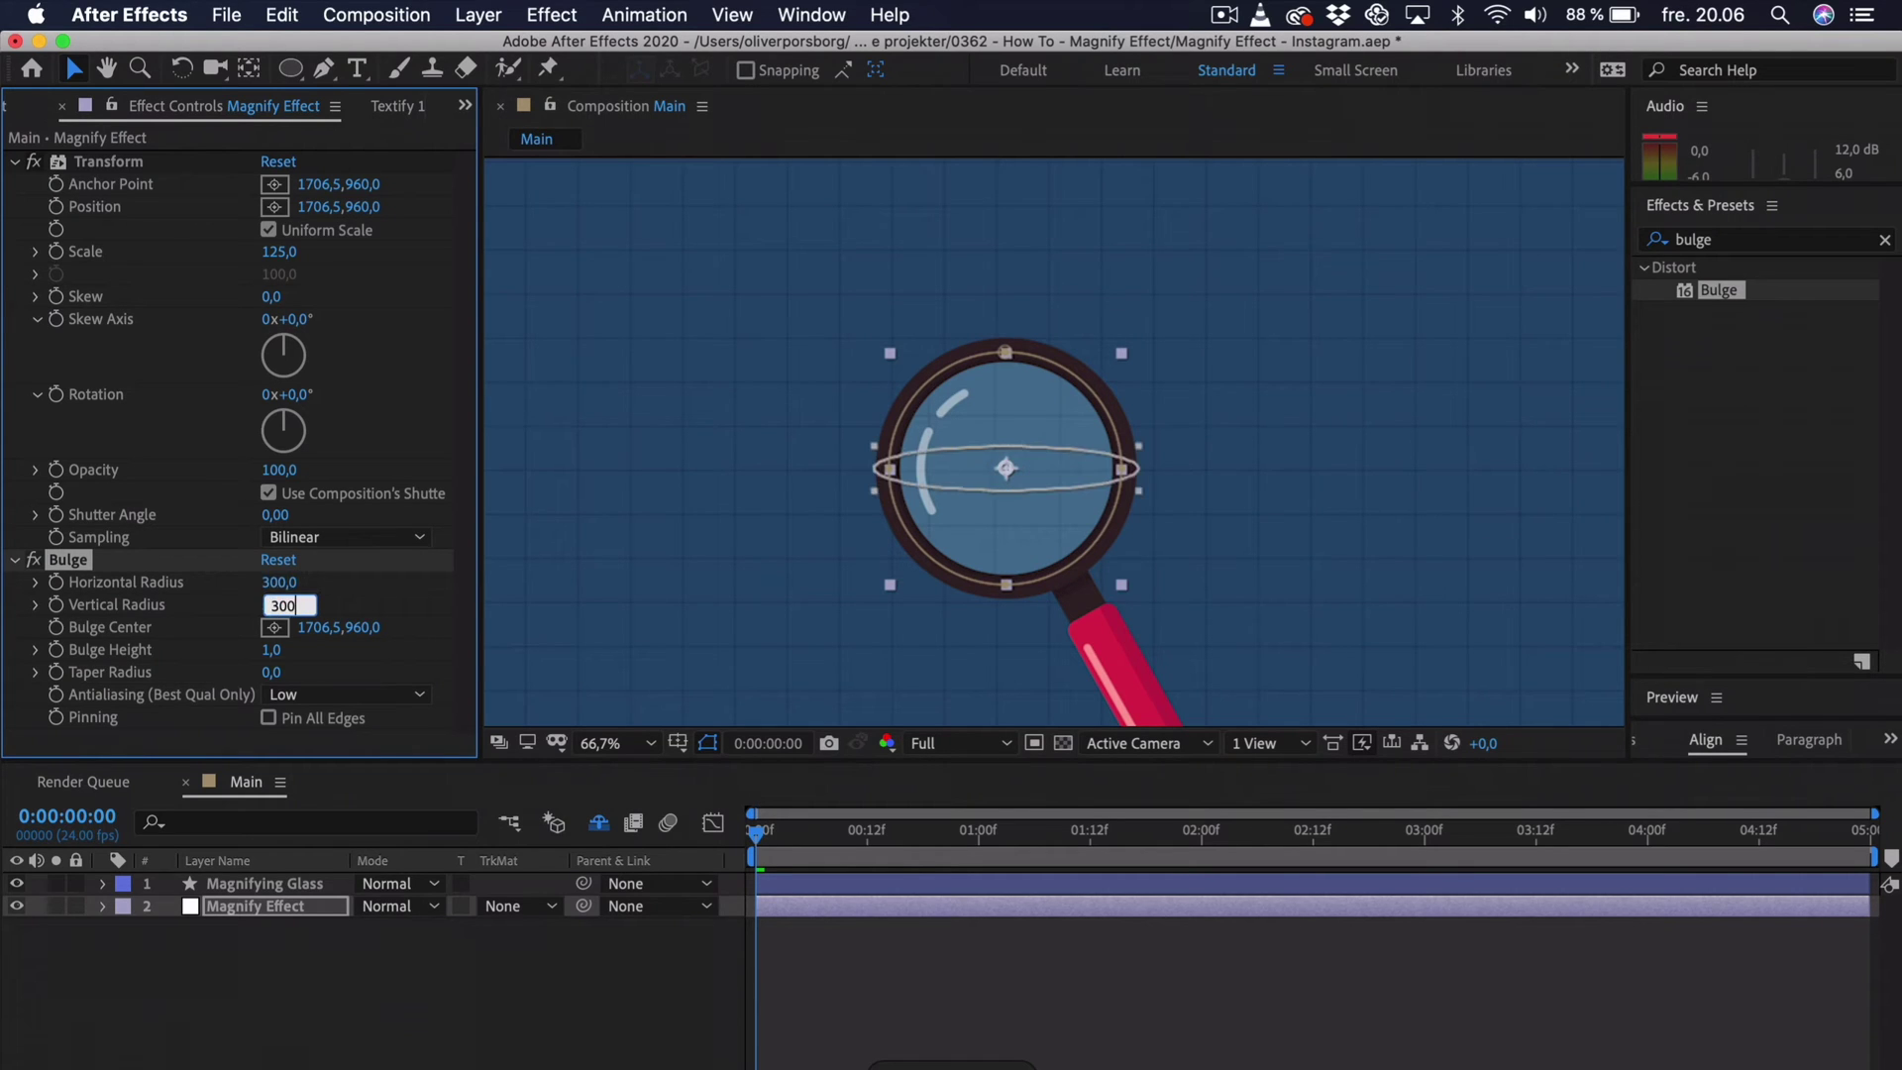
{"action": "key", "text": "Return"}
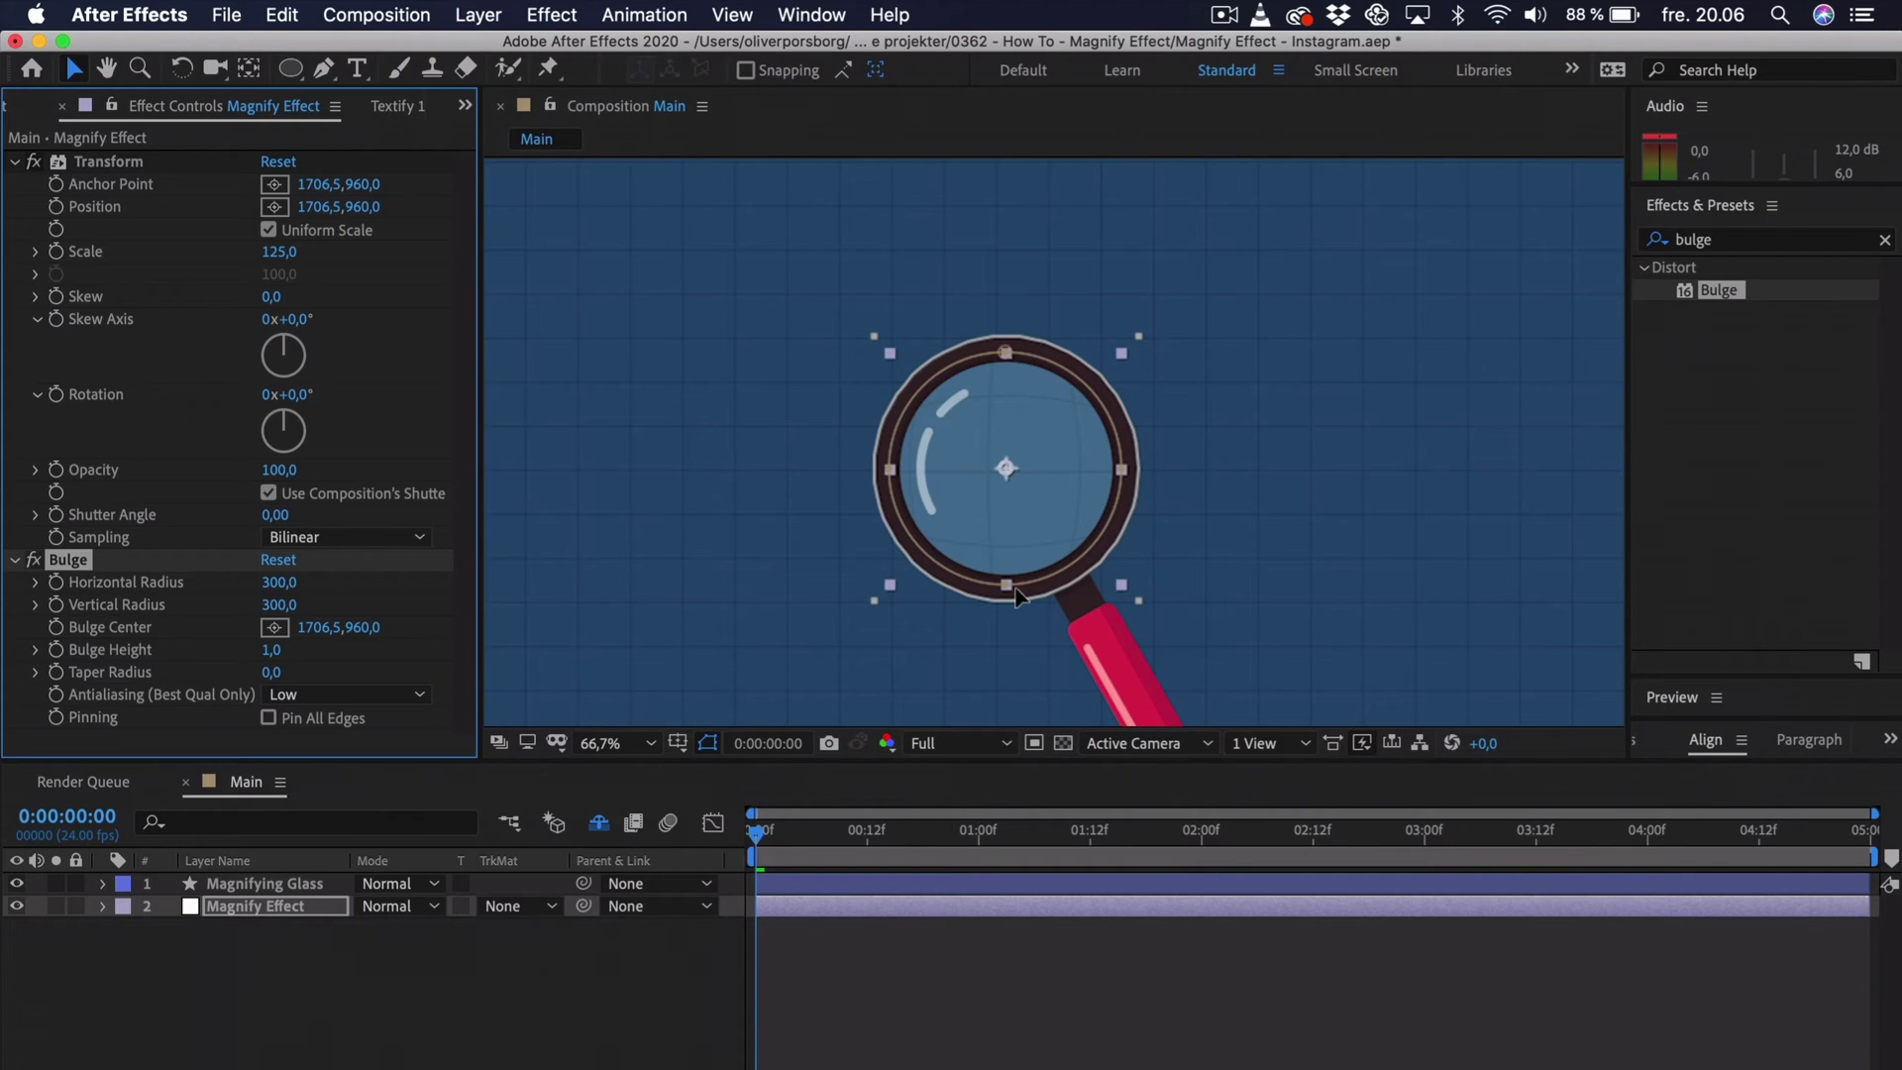
{"action": "left_click", "coordinate": [277, 651]}
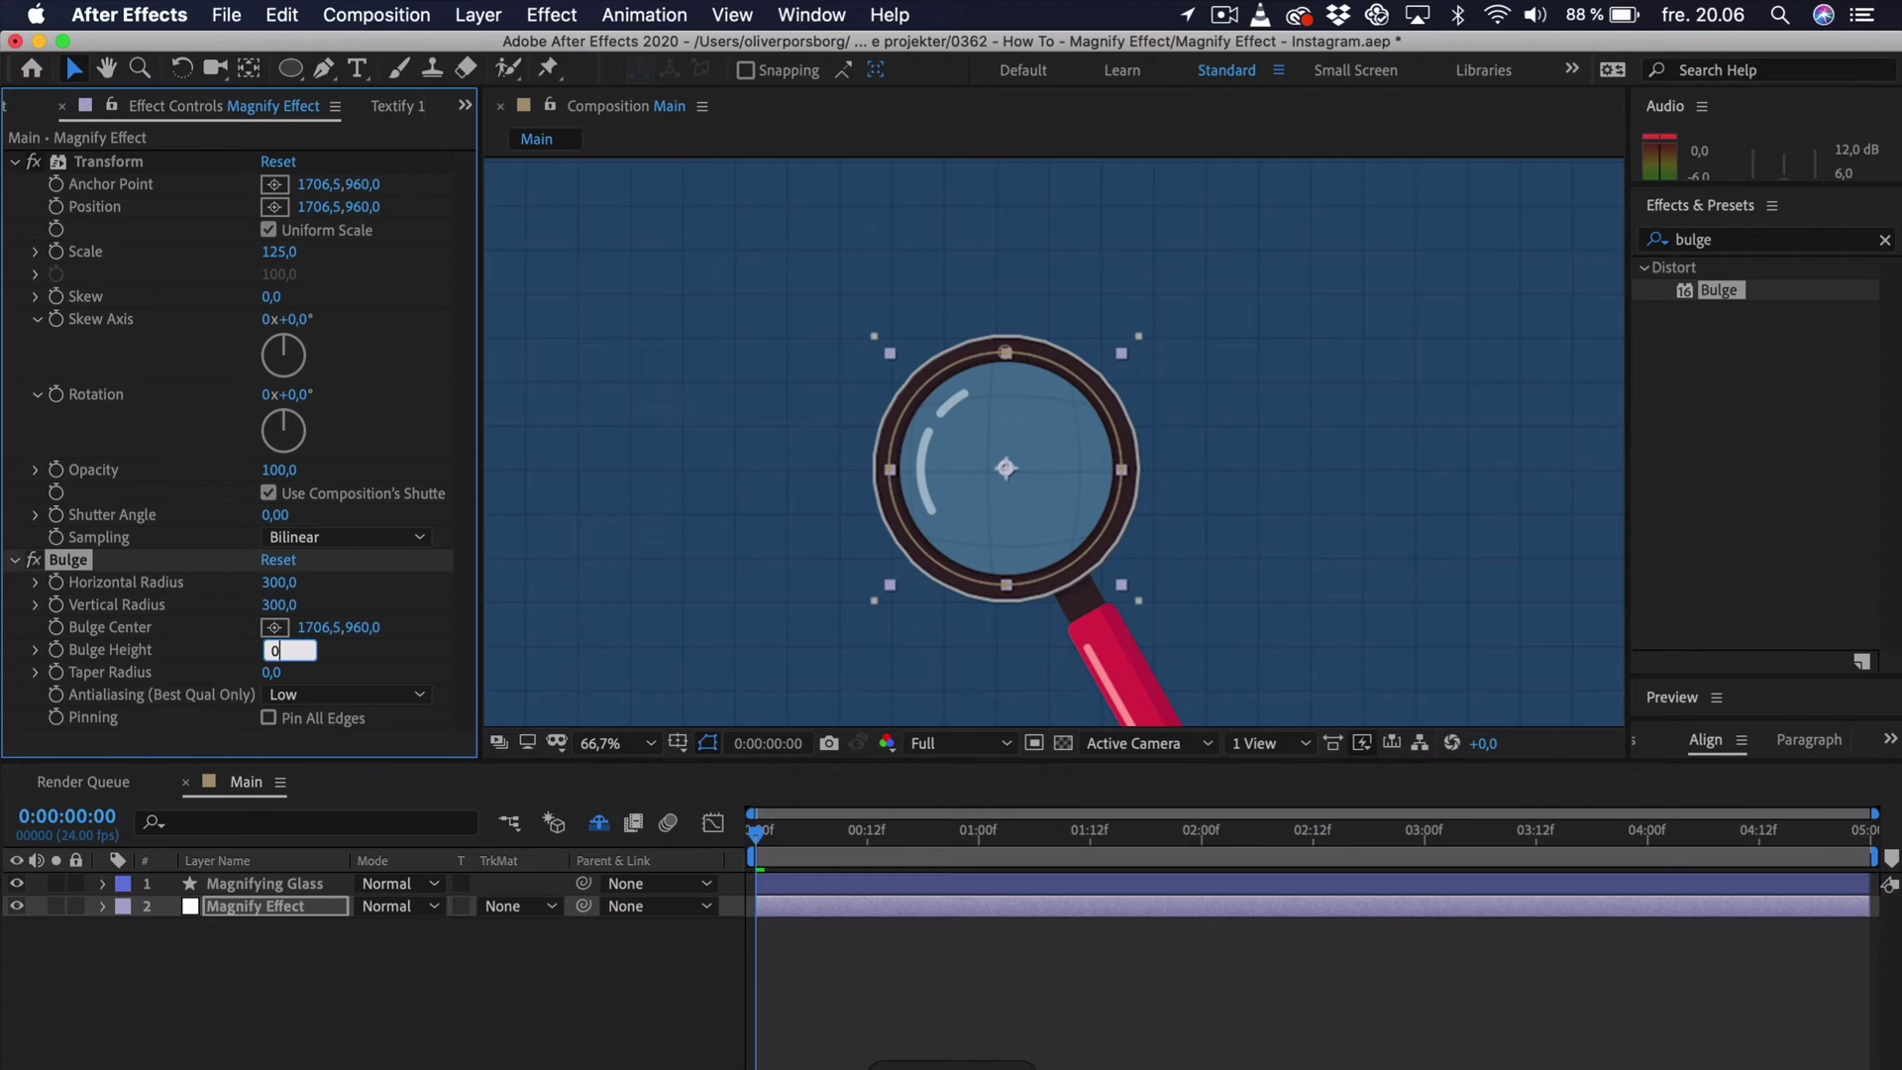
{"action": "type", "text": "0,6"}
{"action": "key", "text": "Return"}
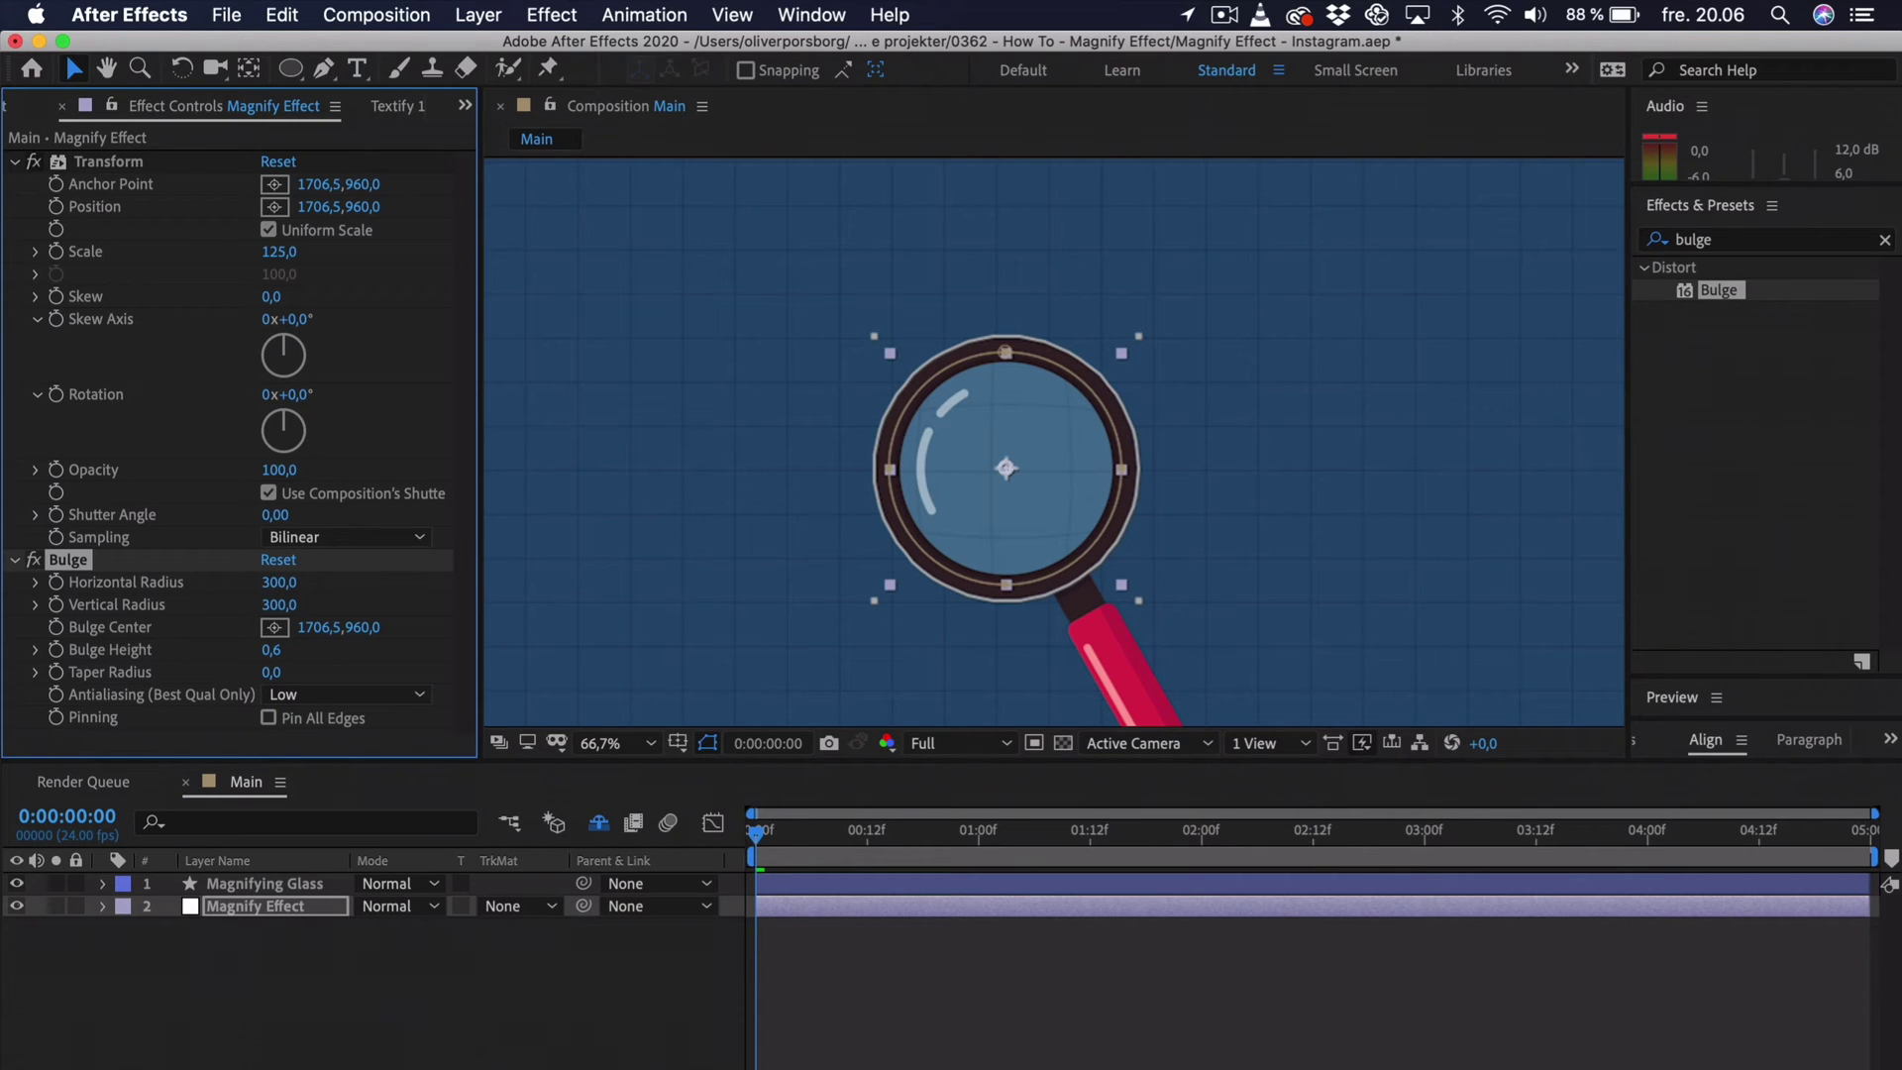
{"action": "left_click", "coordinate": [15, 160]}
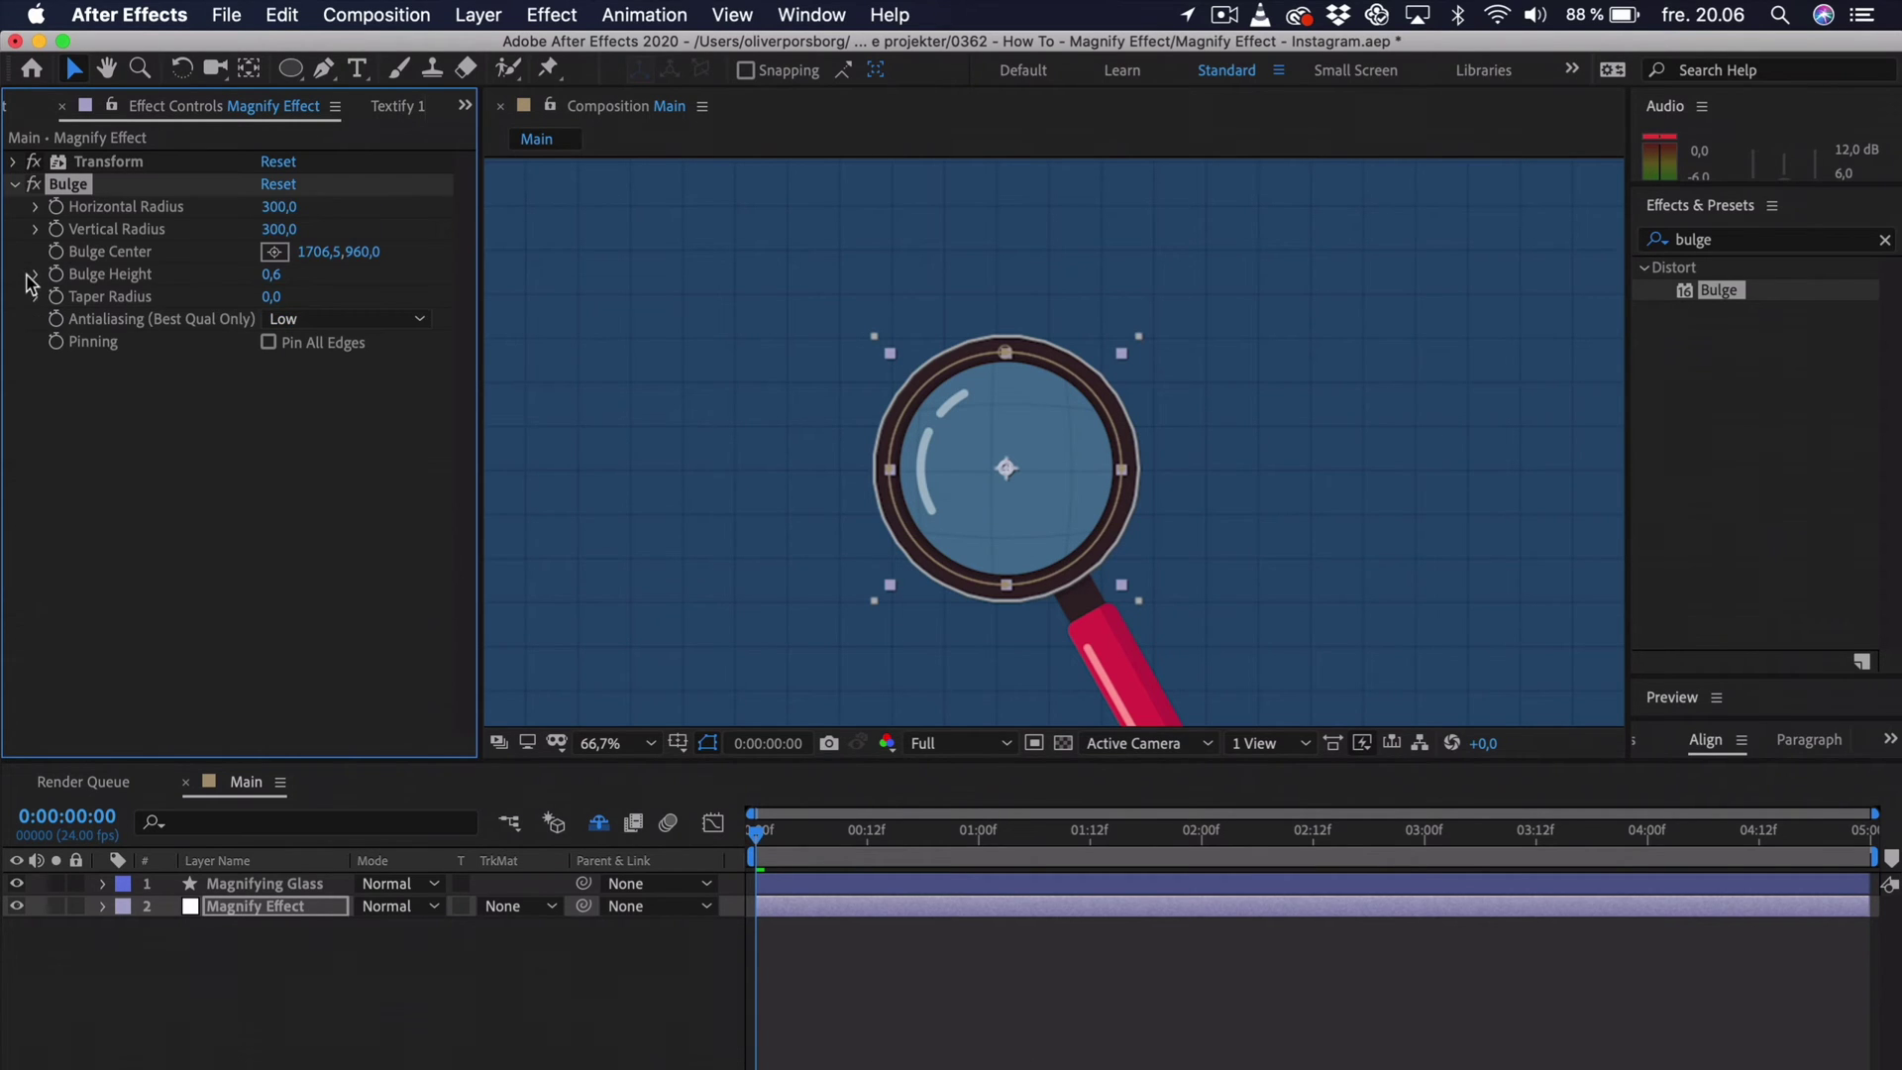
{"action": "left_click", "coordinate": [17, 906]}
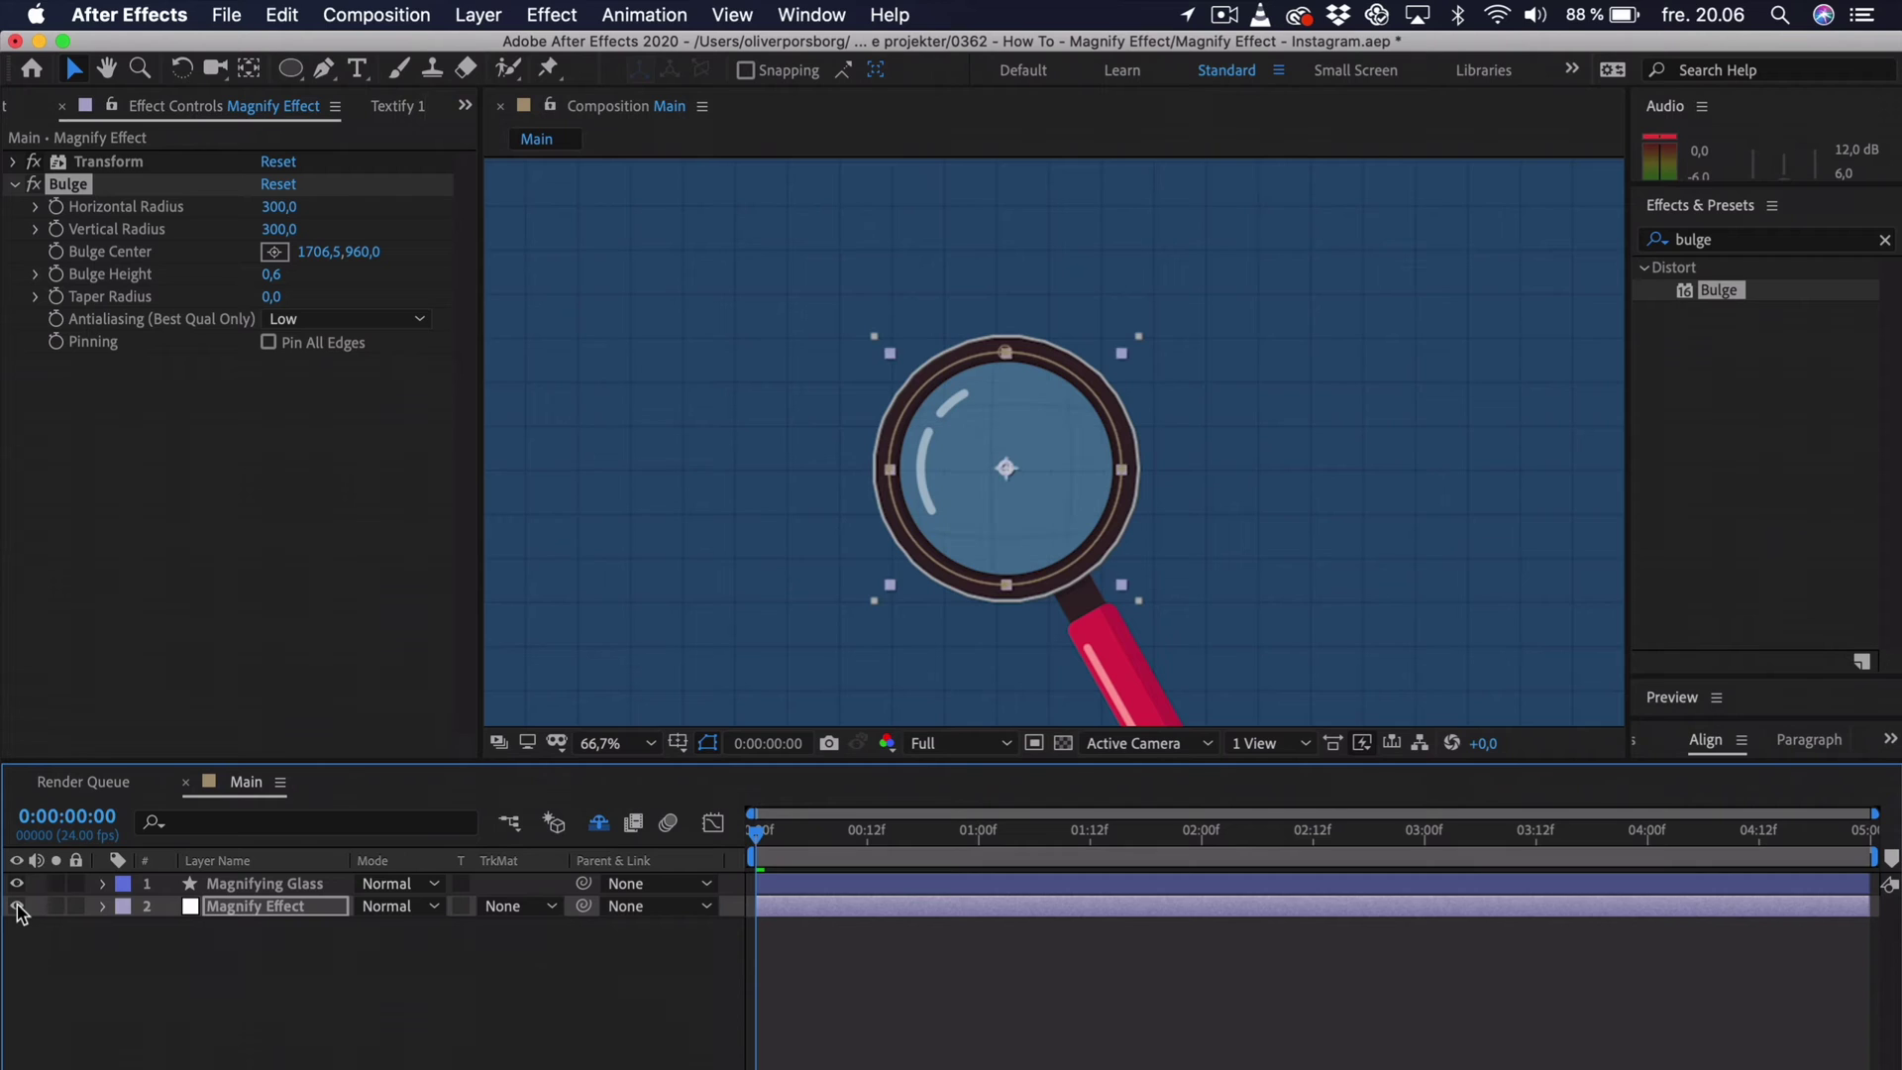
{"action": "left_click", "coordinate": [17, 905]}
{"action": "left_click", "coordinate": [17, 905]}
{"action": "left_click", "coordinate": [200, 979]}
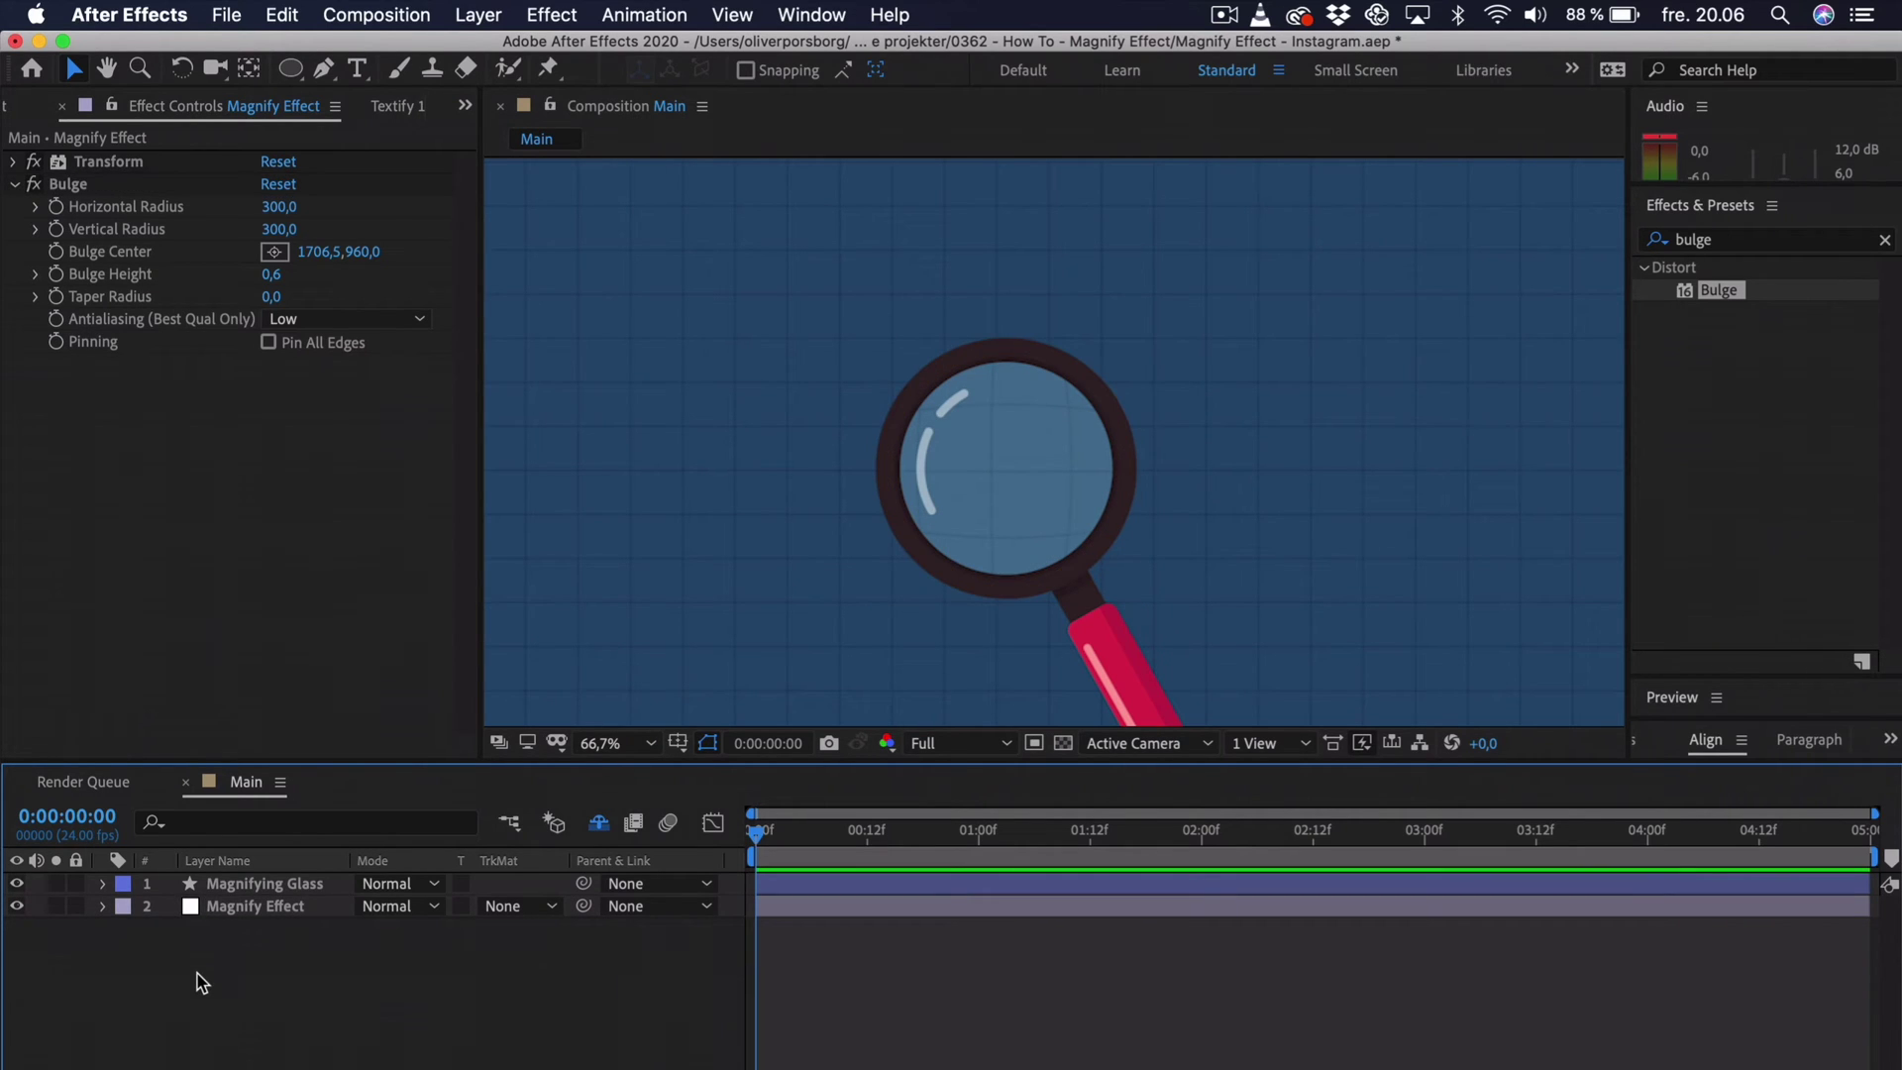
{"action": "left_click", "coordinate": [243, 885]}
{"action": "left_click_drag", "start_coordinate": [996, 498], "coordinate": [733, 424]}
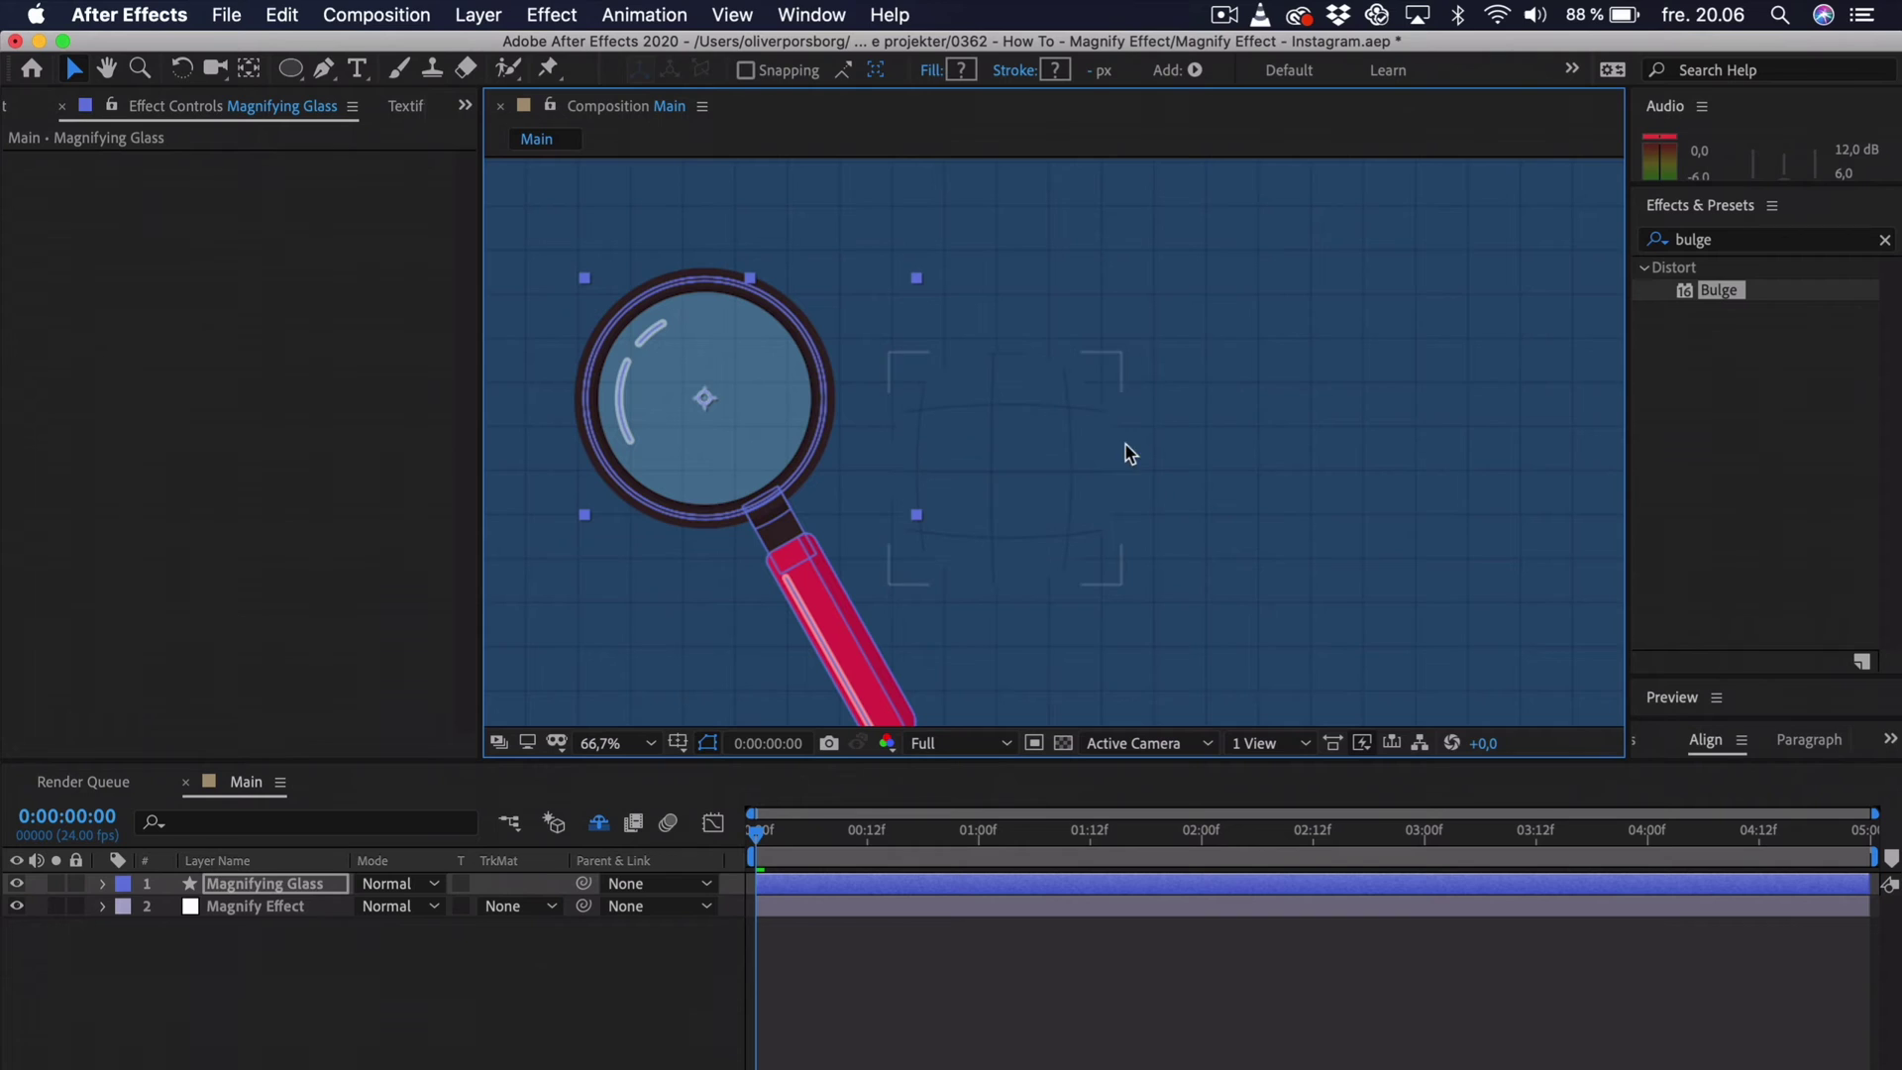
{"action": "key", "text": "super+z"}
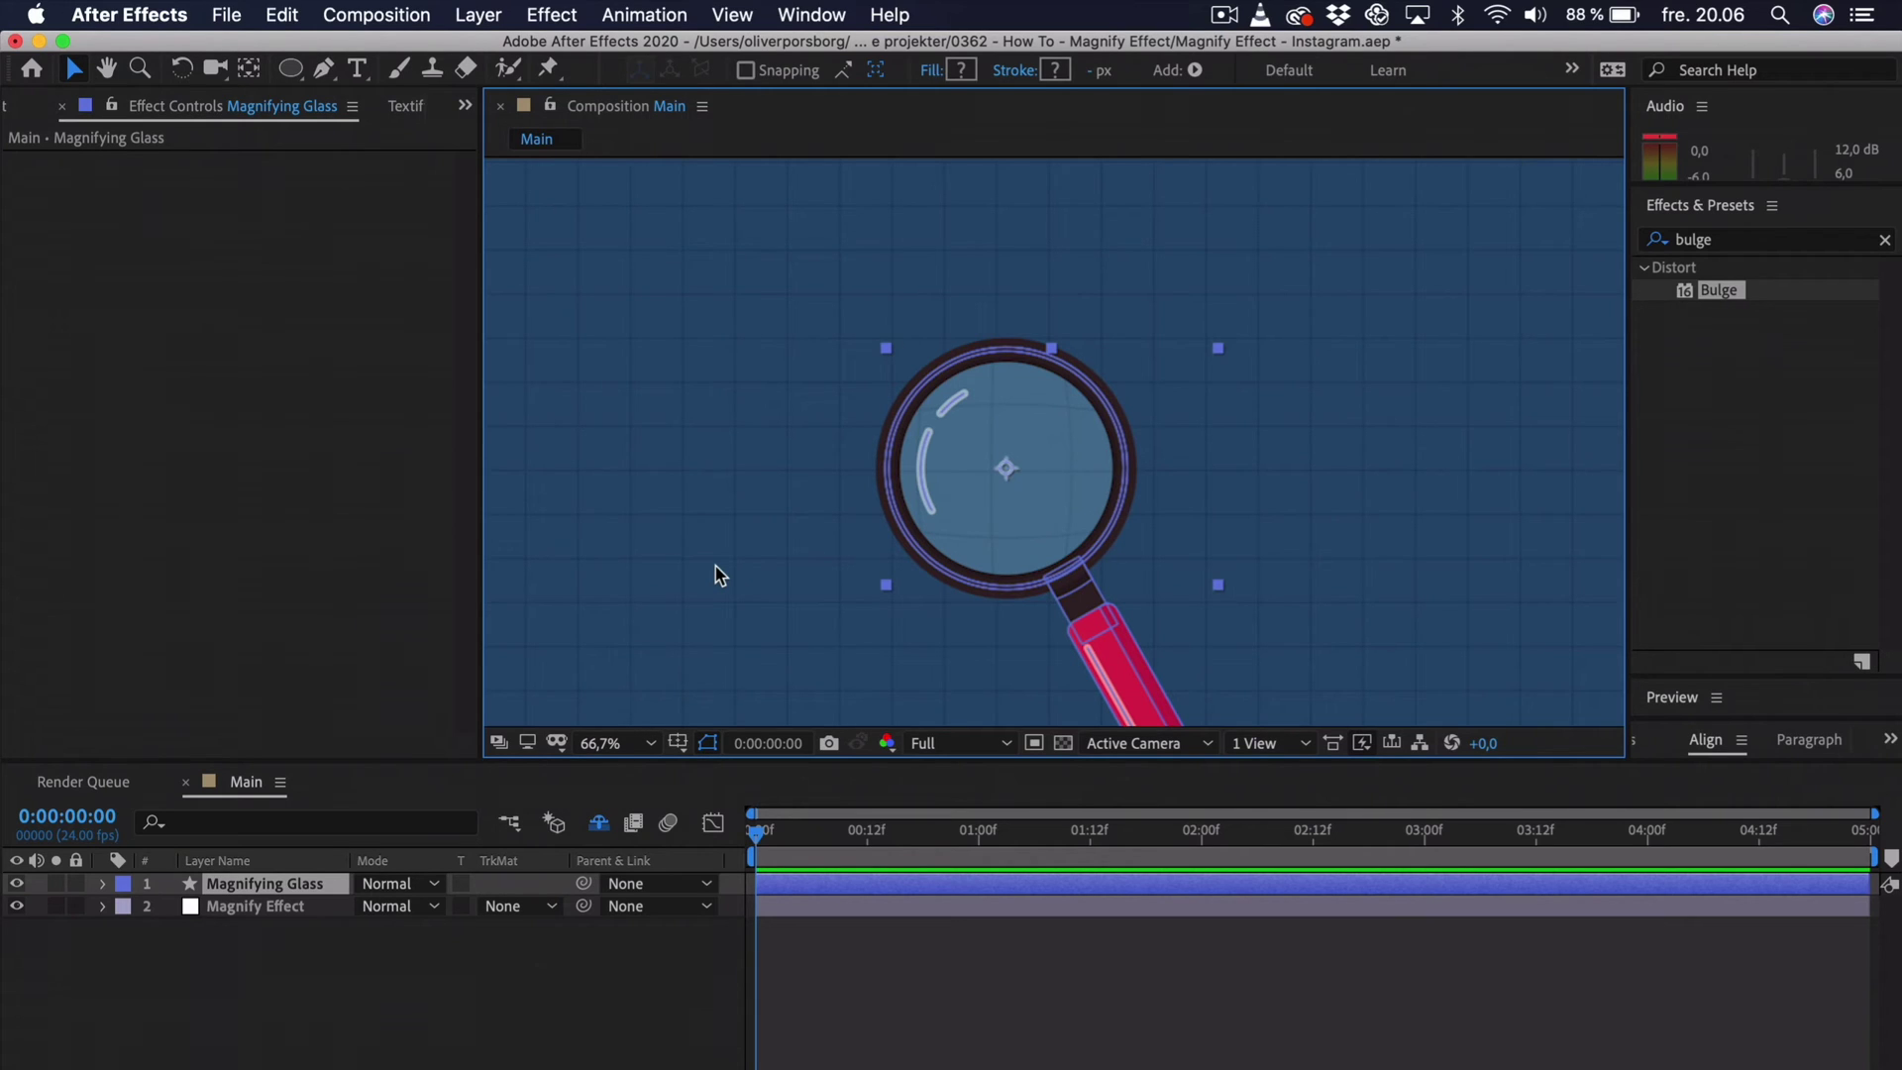
- Add a new null object layer named 'Control'
{"action": "left_click", "coordinate": [365, 936]}
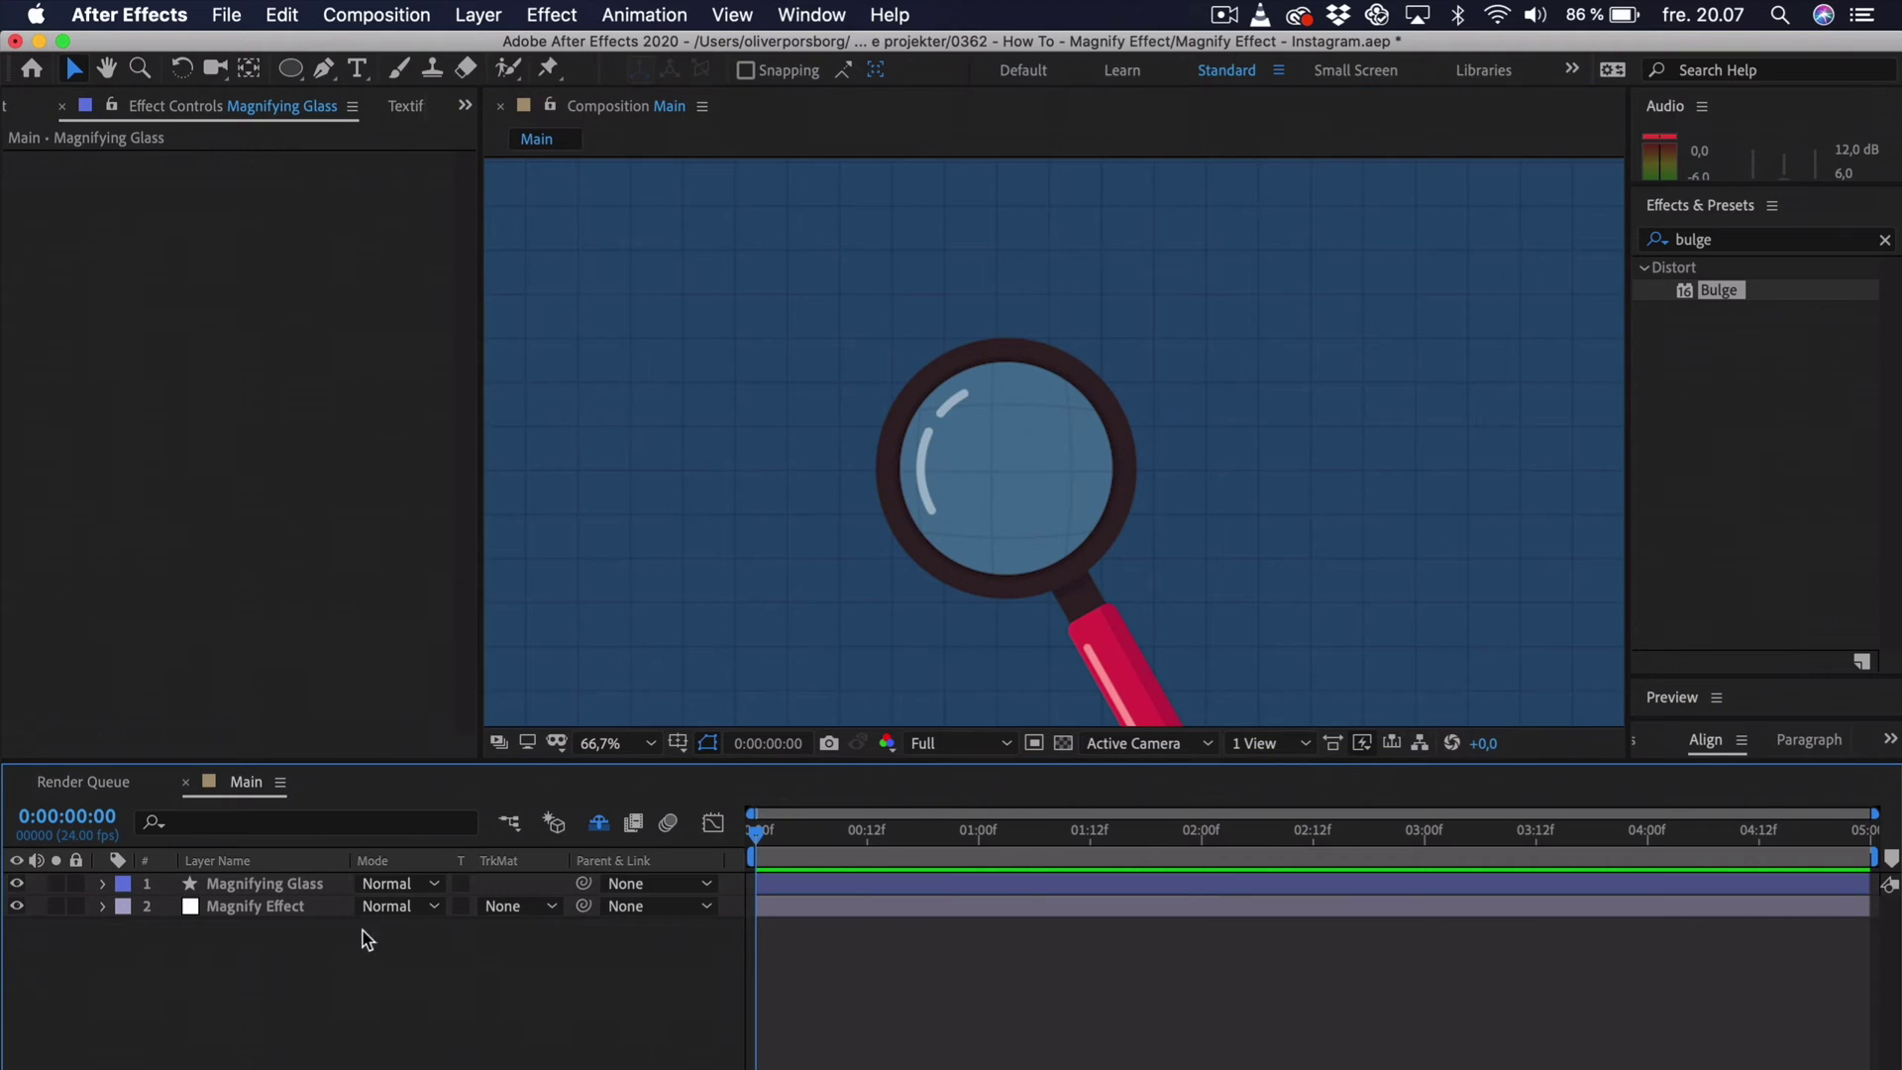
{"action": "left_click", "coordinate": [479, 14]}
{"action": "mouse_move", "coordinate": [505, 46]}
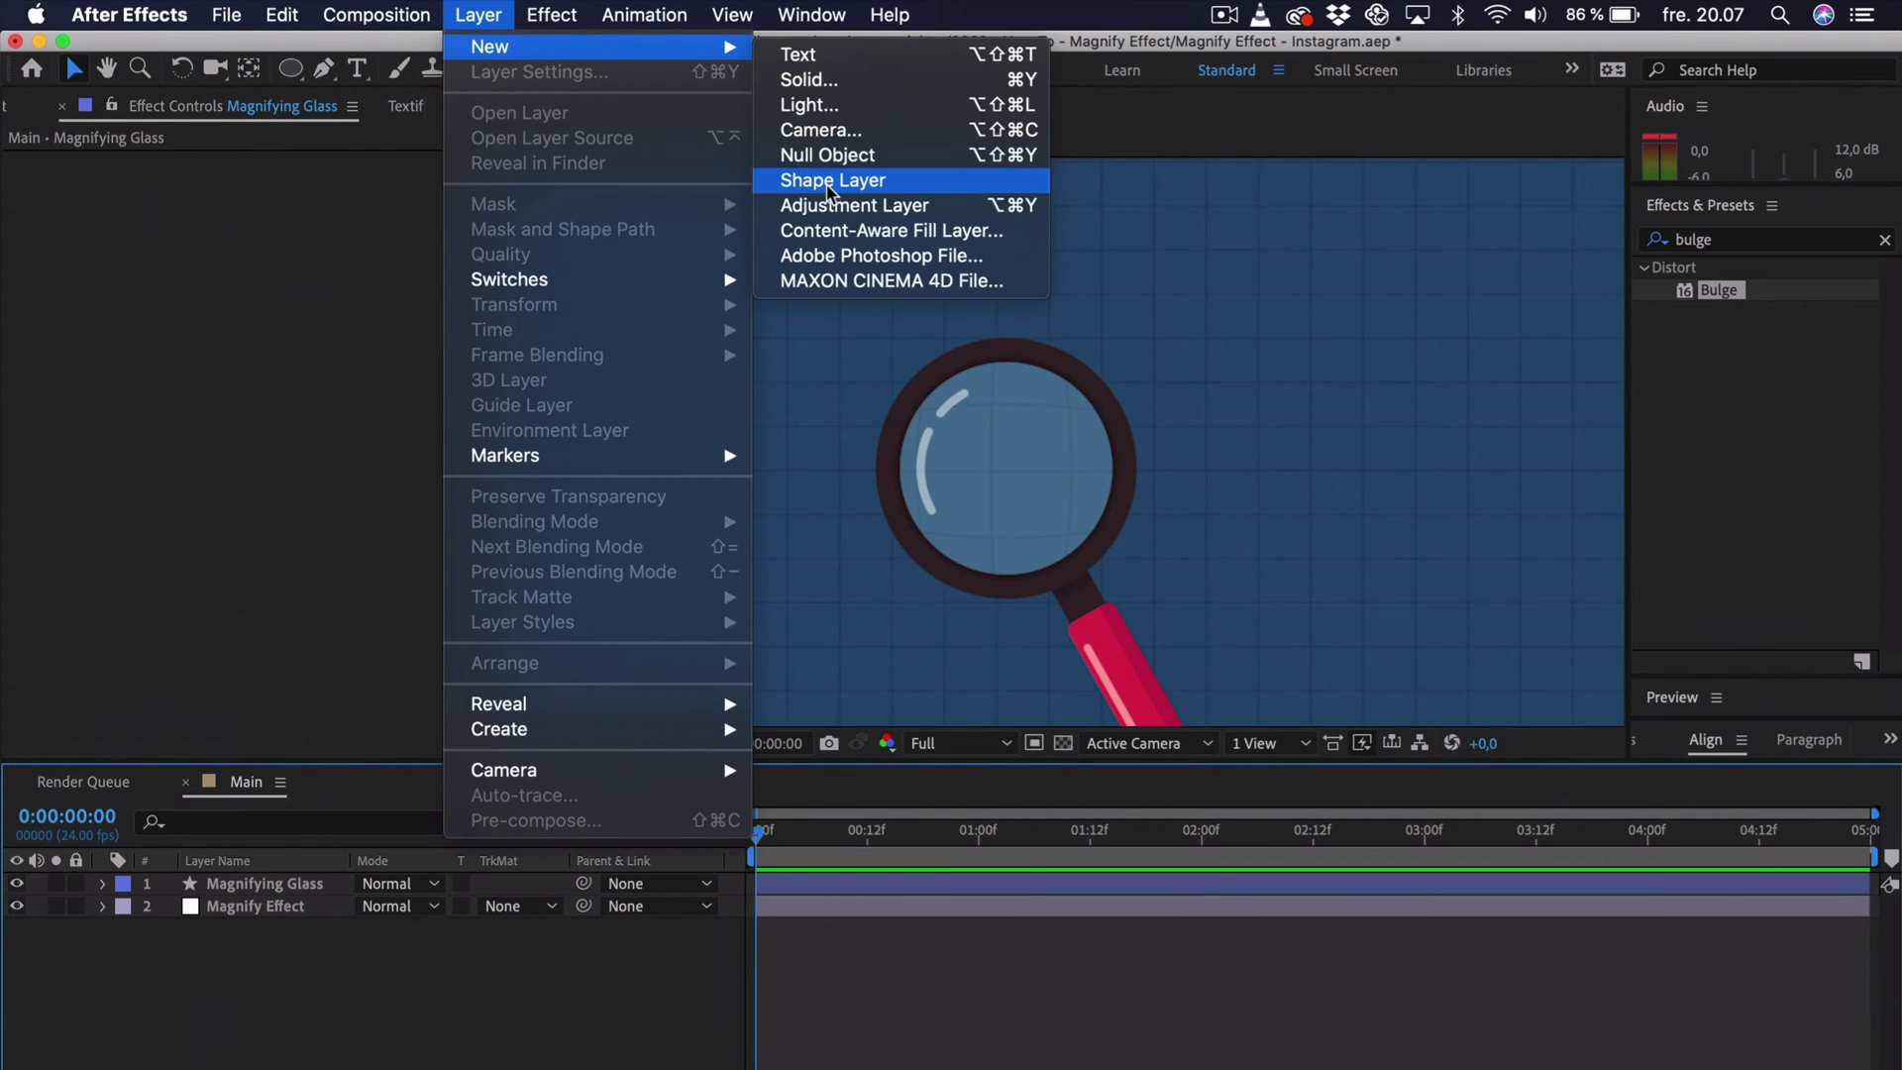
{"action": "left_click", "coordinate": [810, 156]}
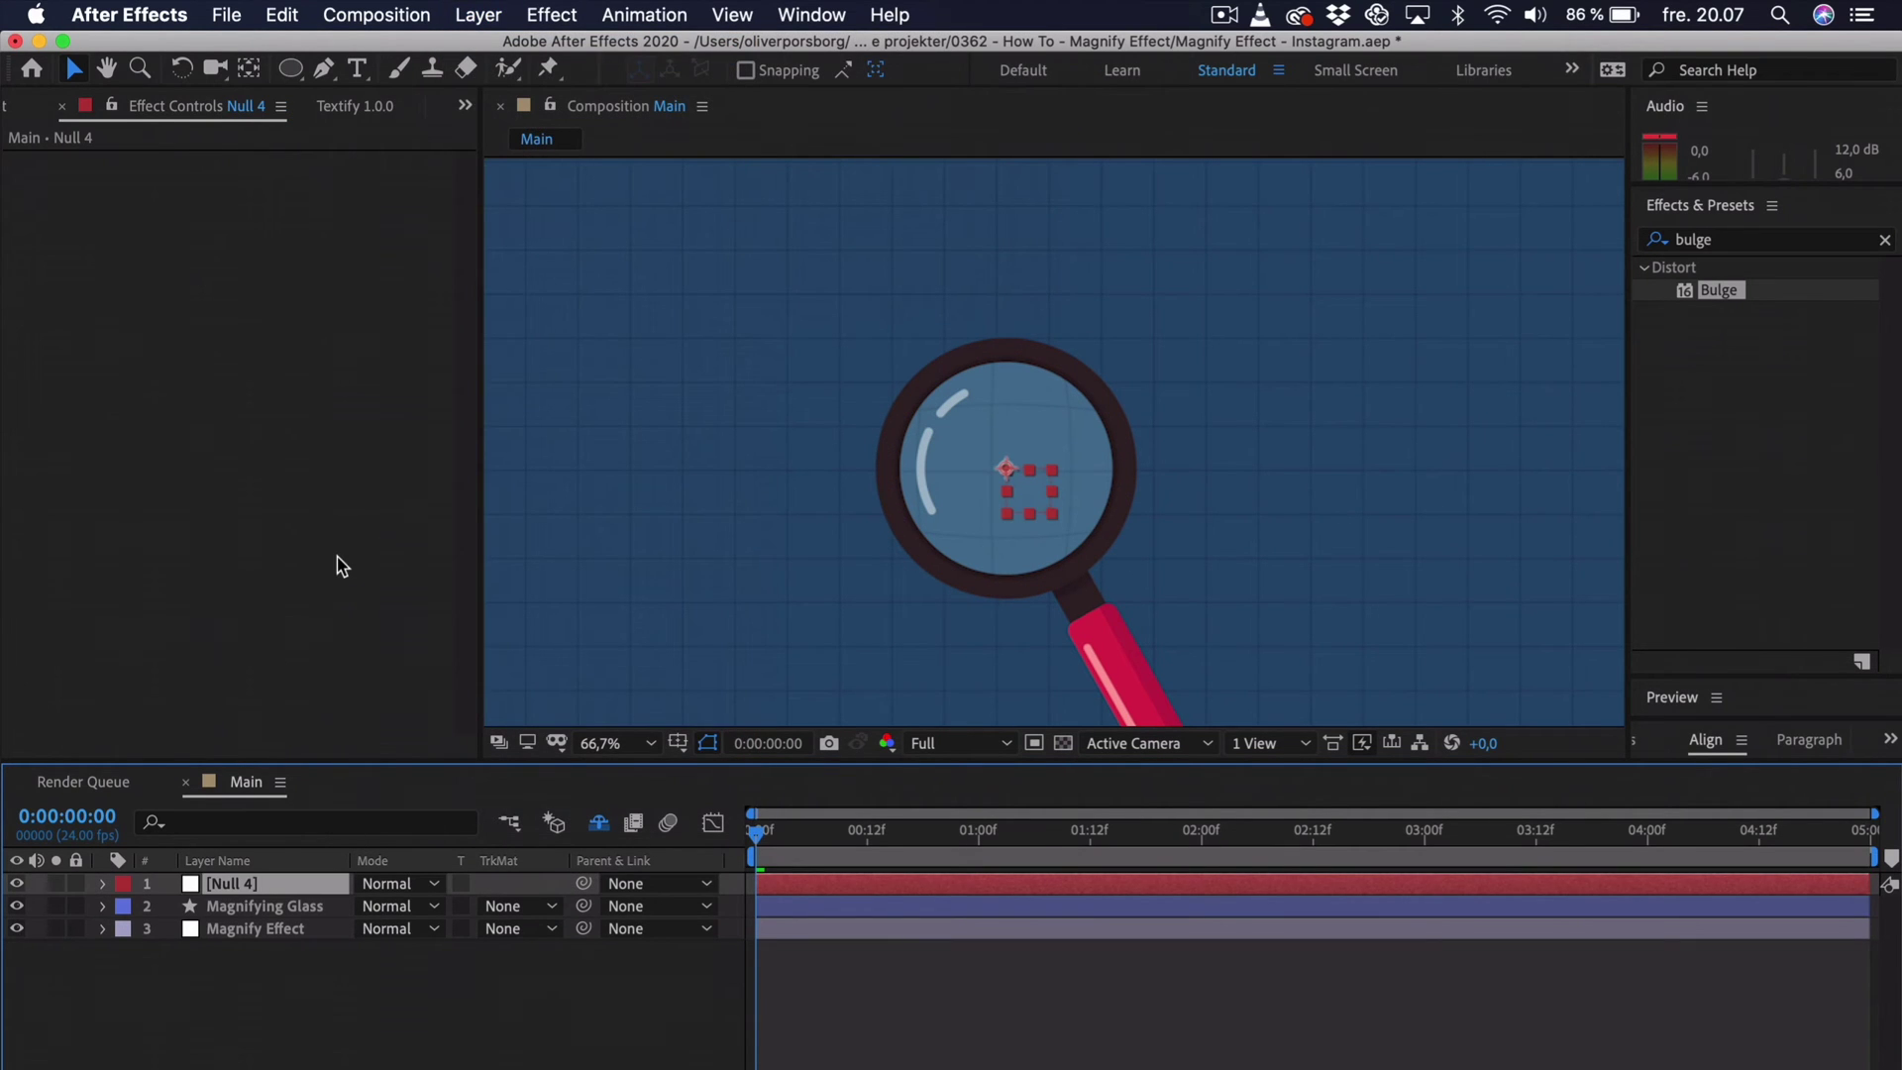
{"action": "key", "text": "Return"}
{"action": "type", "text": "Control"}
{"action": "key", "text": "Return"}
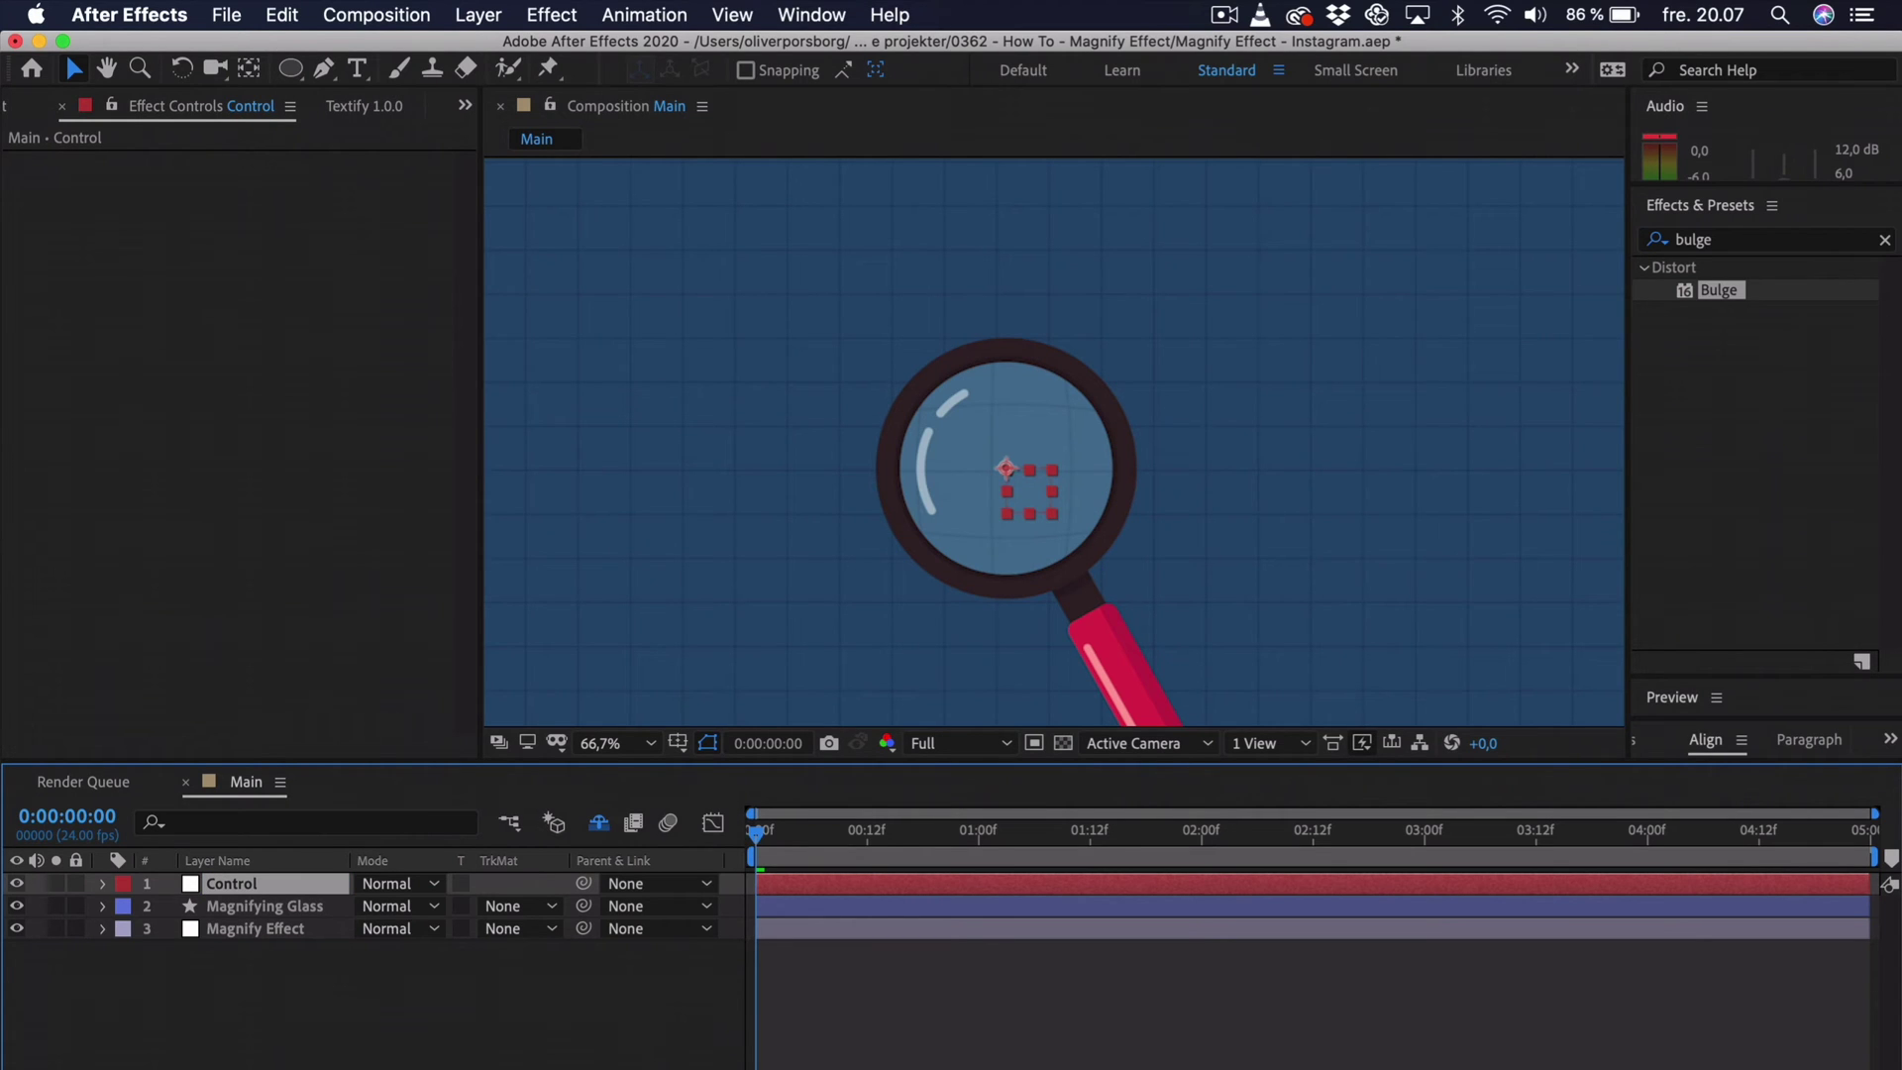
- Parent Magnifying Glass and Magnify Effect to Control, testing a move then undoing it
{"action": "left_click", "coordinate": [255, 906]}
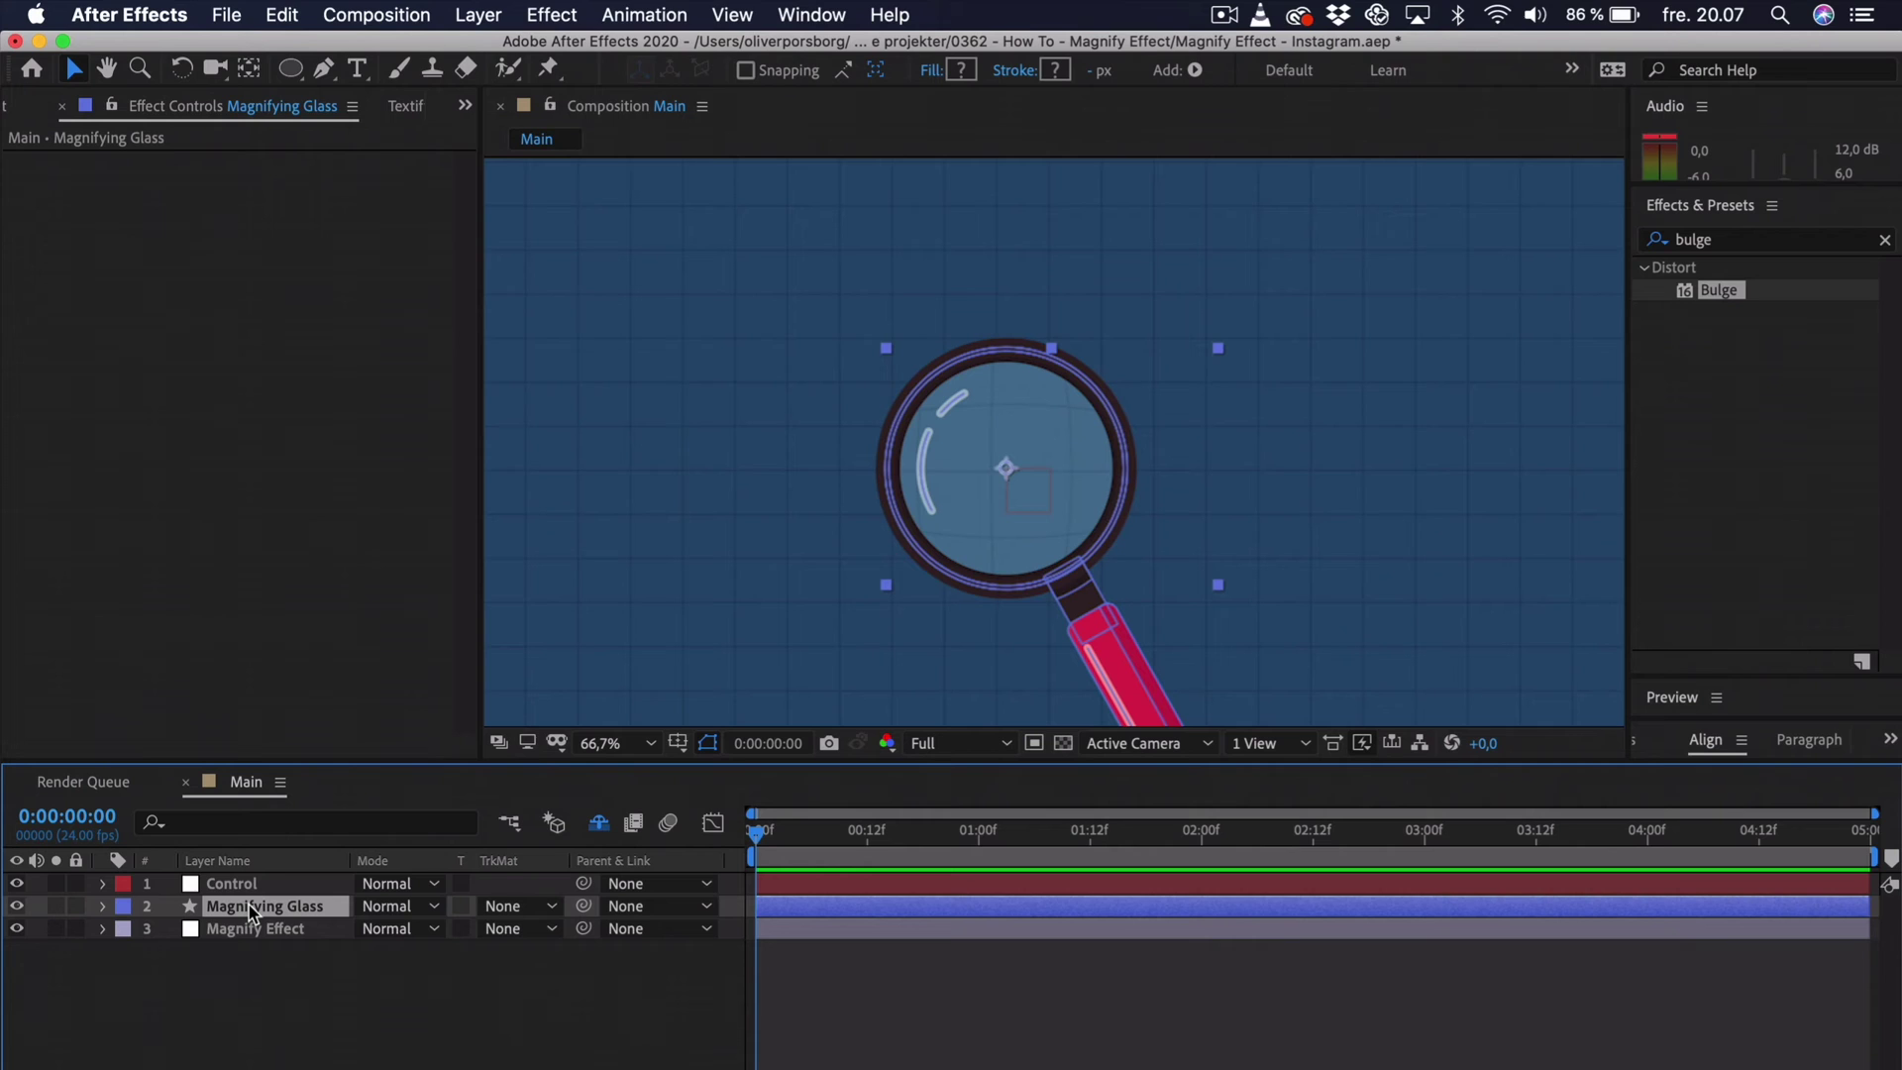
{"action": "left_click", "coordinate": [247, 931], "text": "shift"}
{"action": "left_click_drag", "start_coordinate": [583, 905], "coordinate": [282, 889]}
{"action": "left_click", "coordinate": [292, 892]}
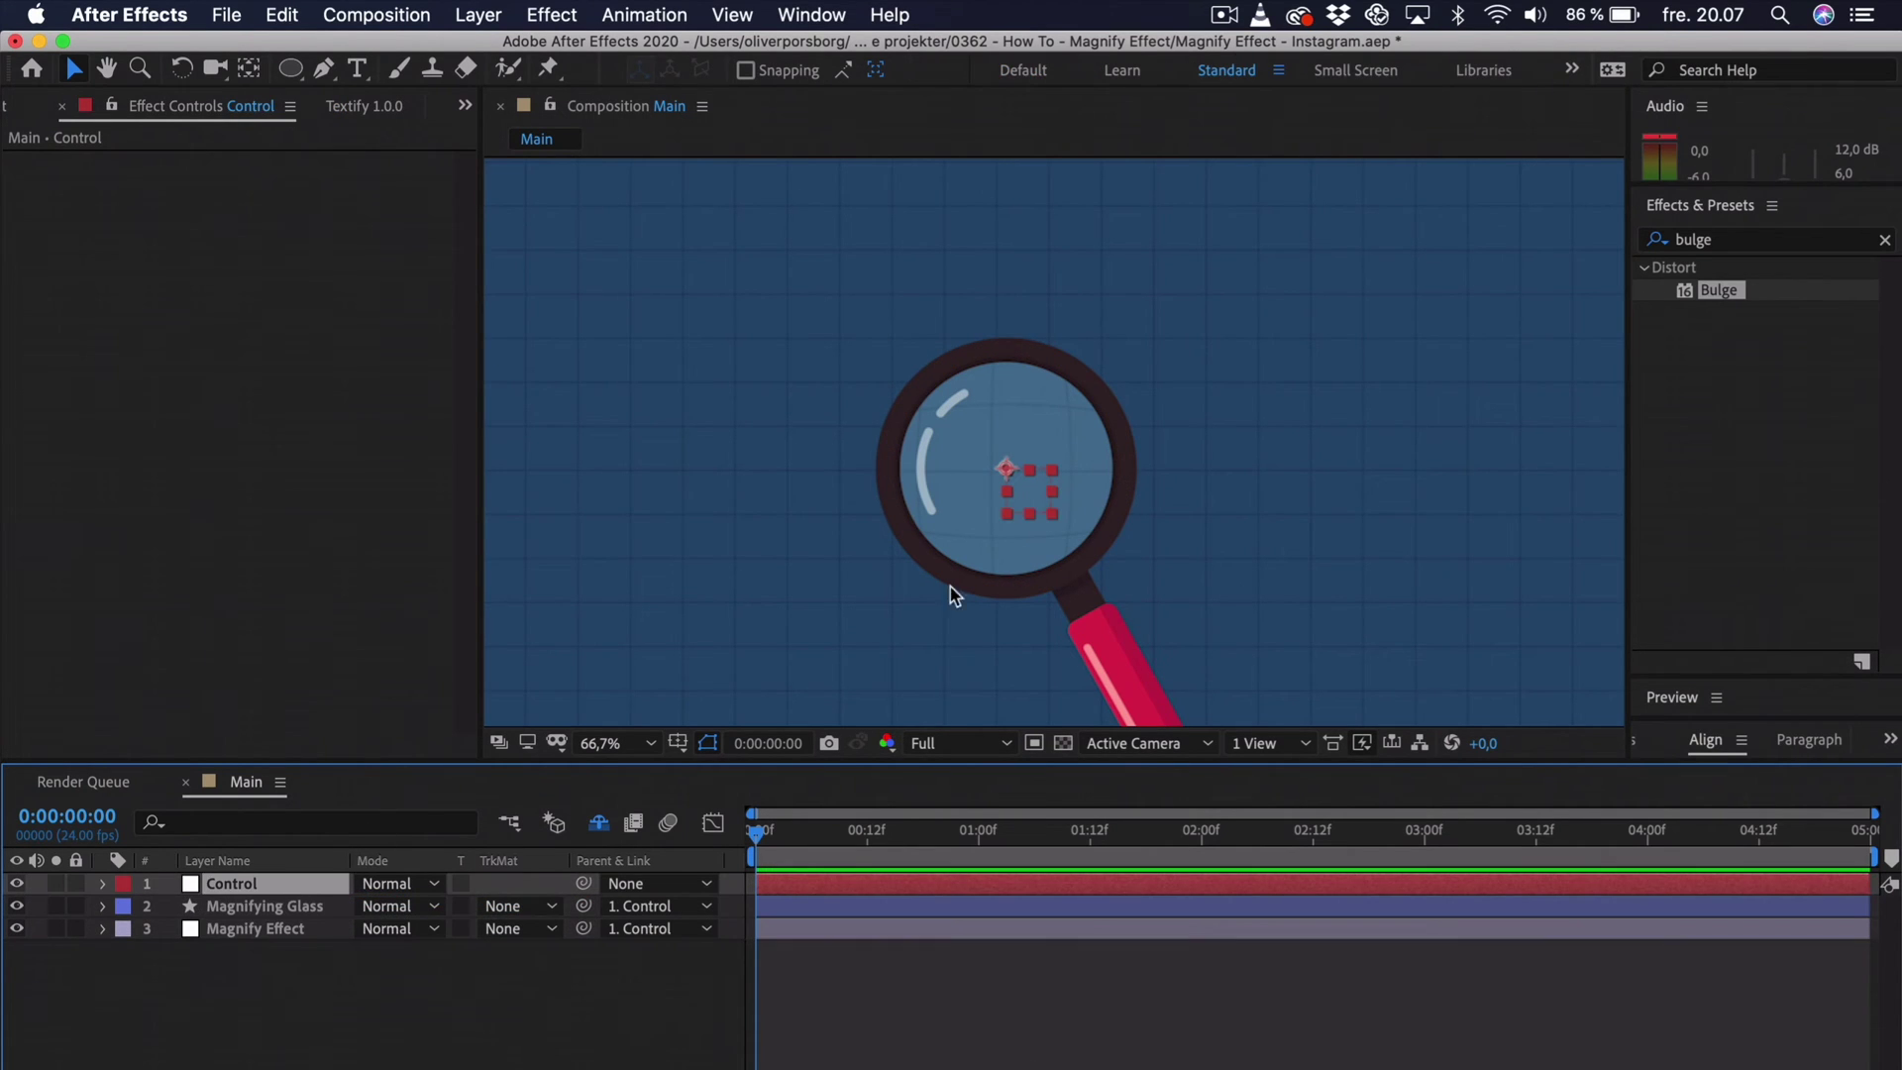
{"action": "left_click_drag", "start_coordinate": [1030, 483], "coordinate": [906, 408]}
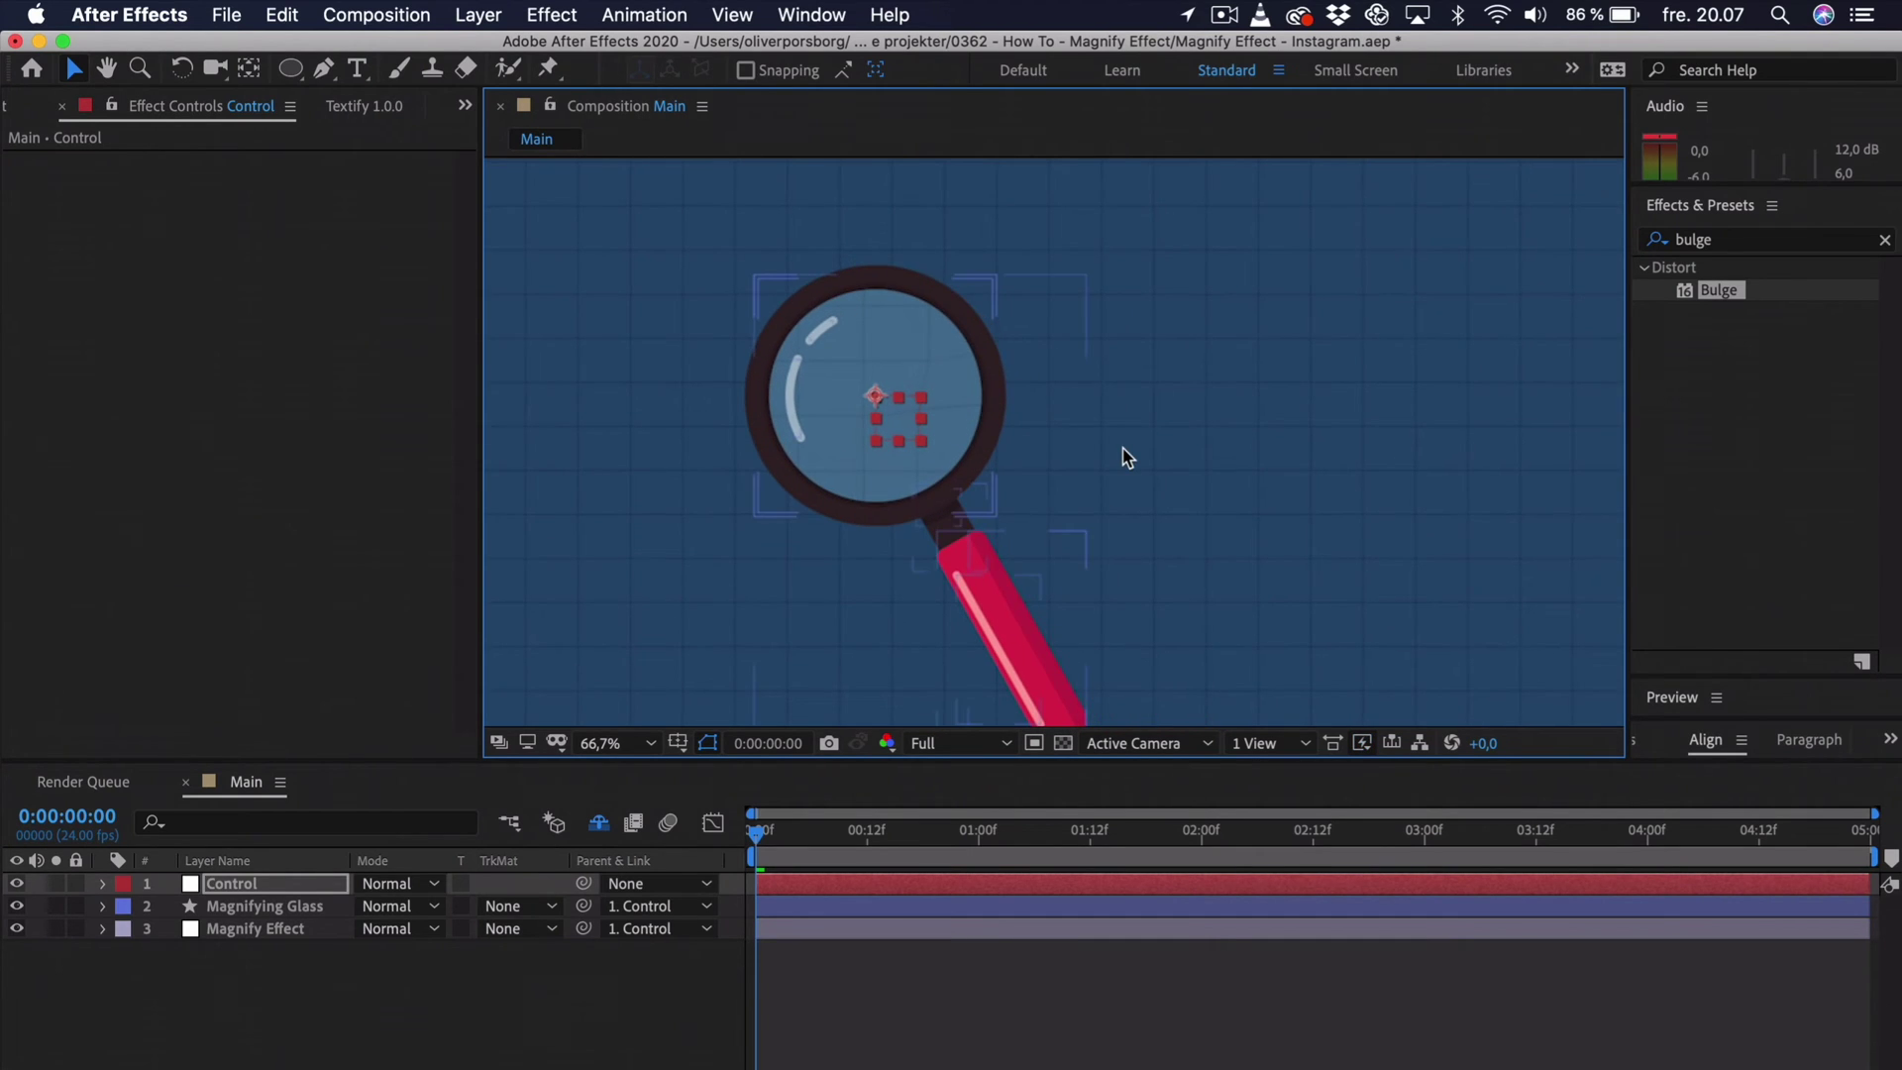
{"action": "key", "text": "super+z"}
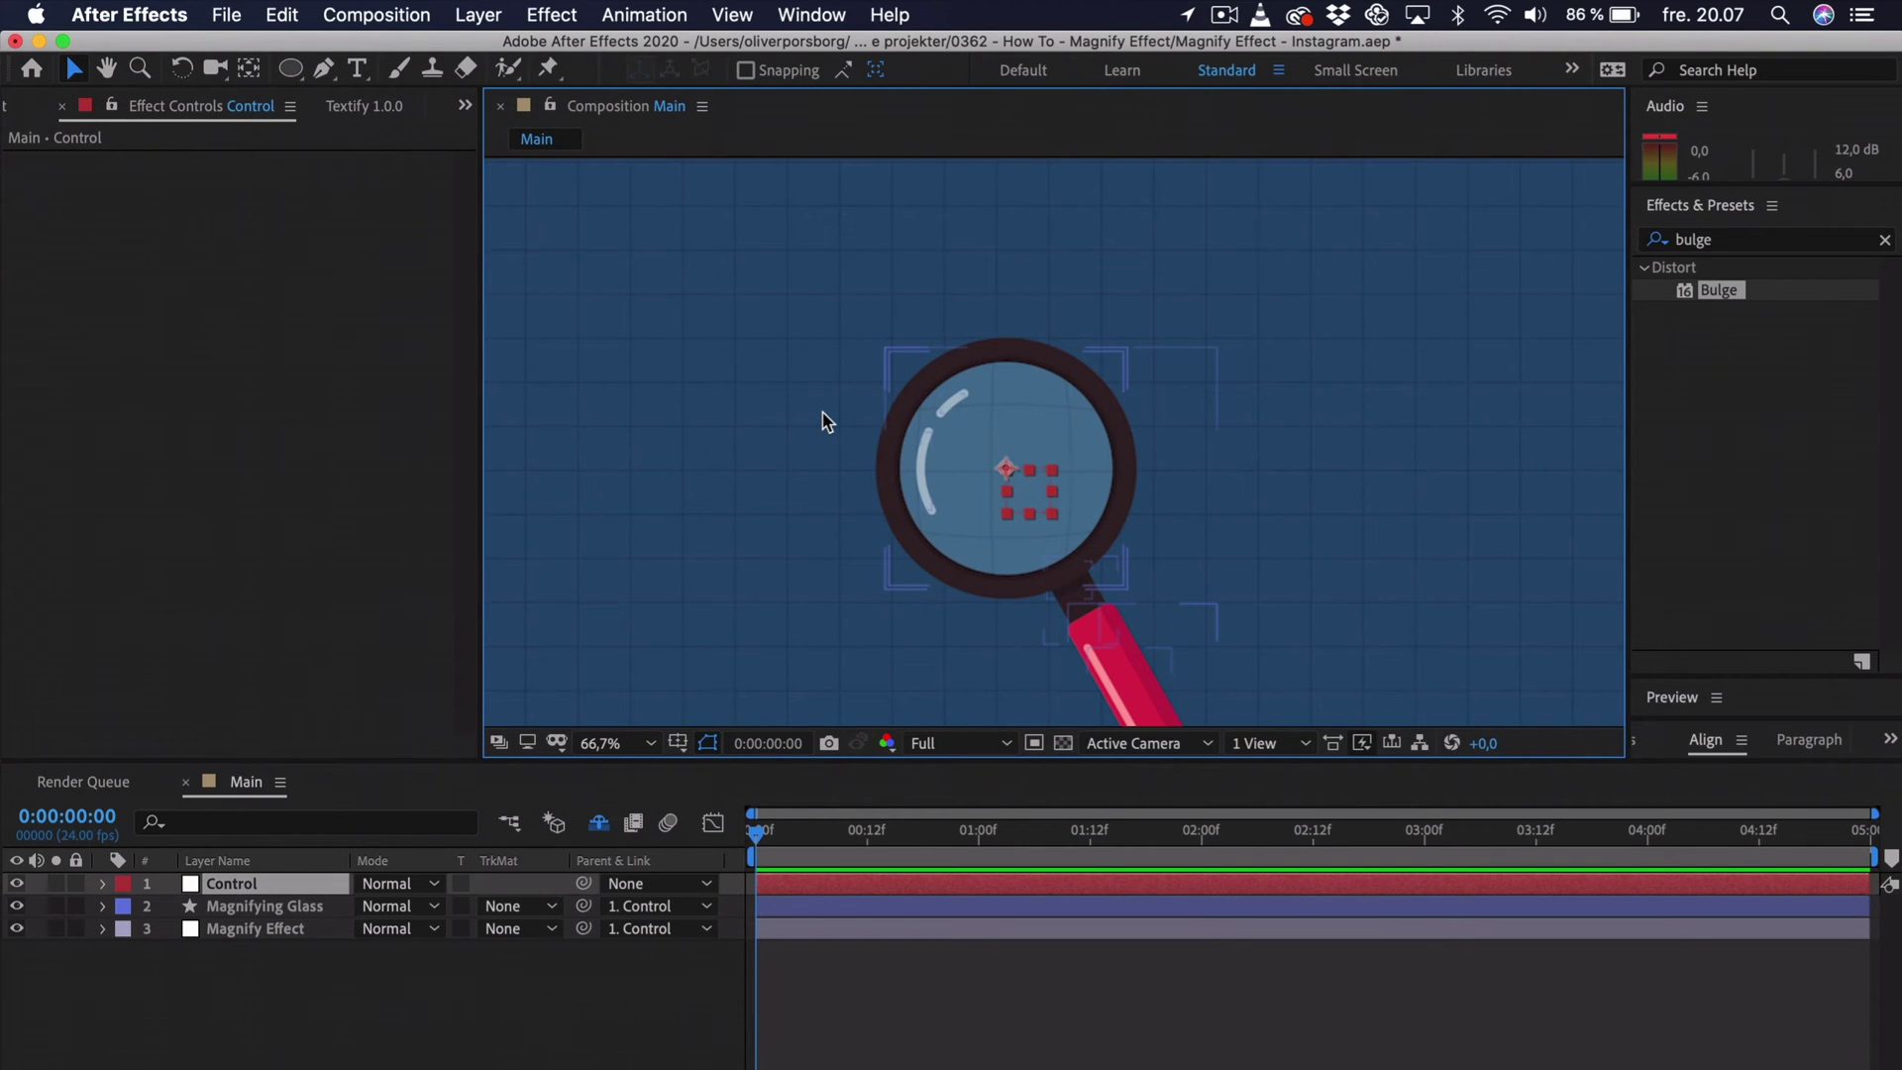
{"action": "left_click", "coordinate": [263, 928]}
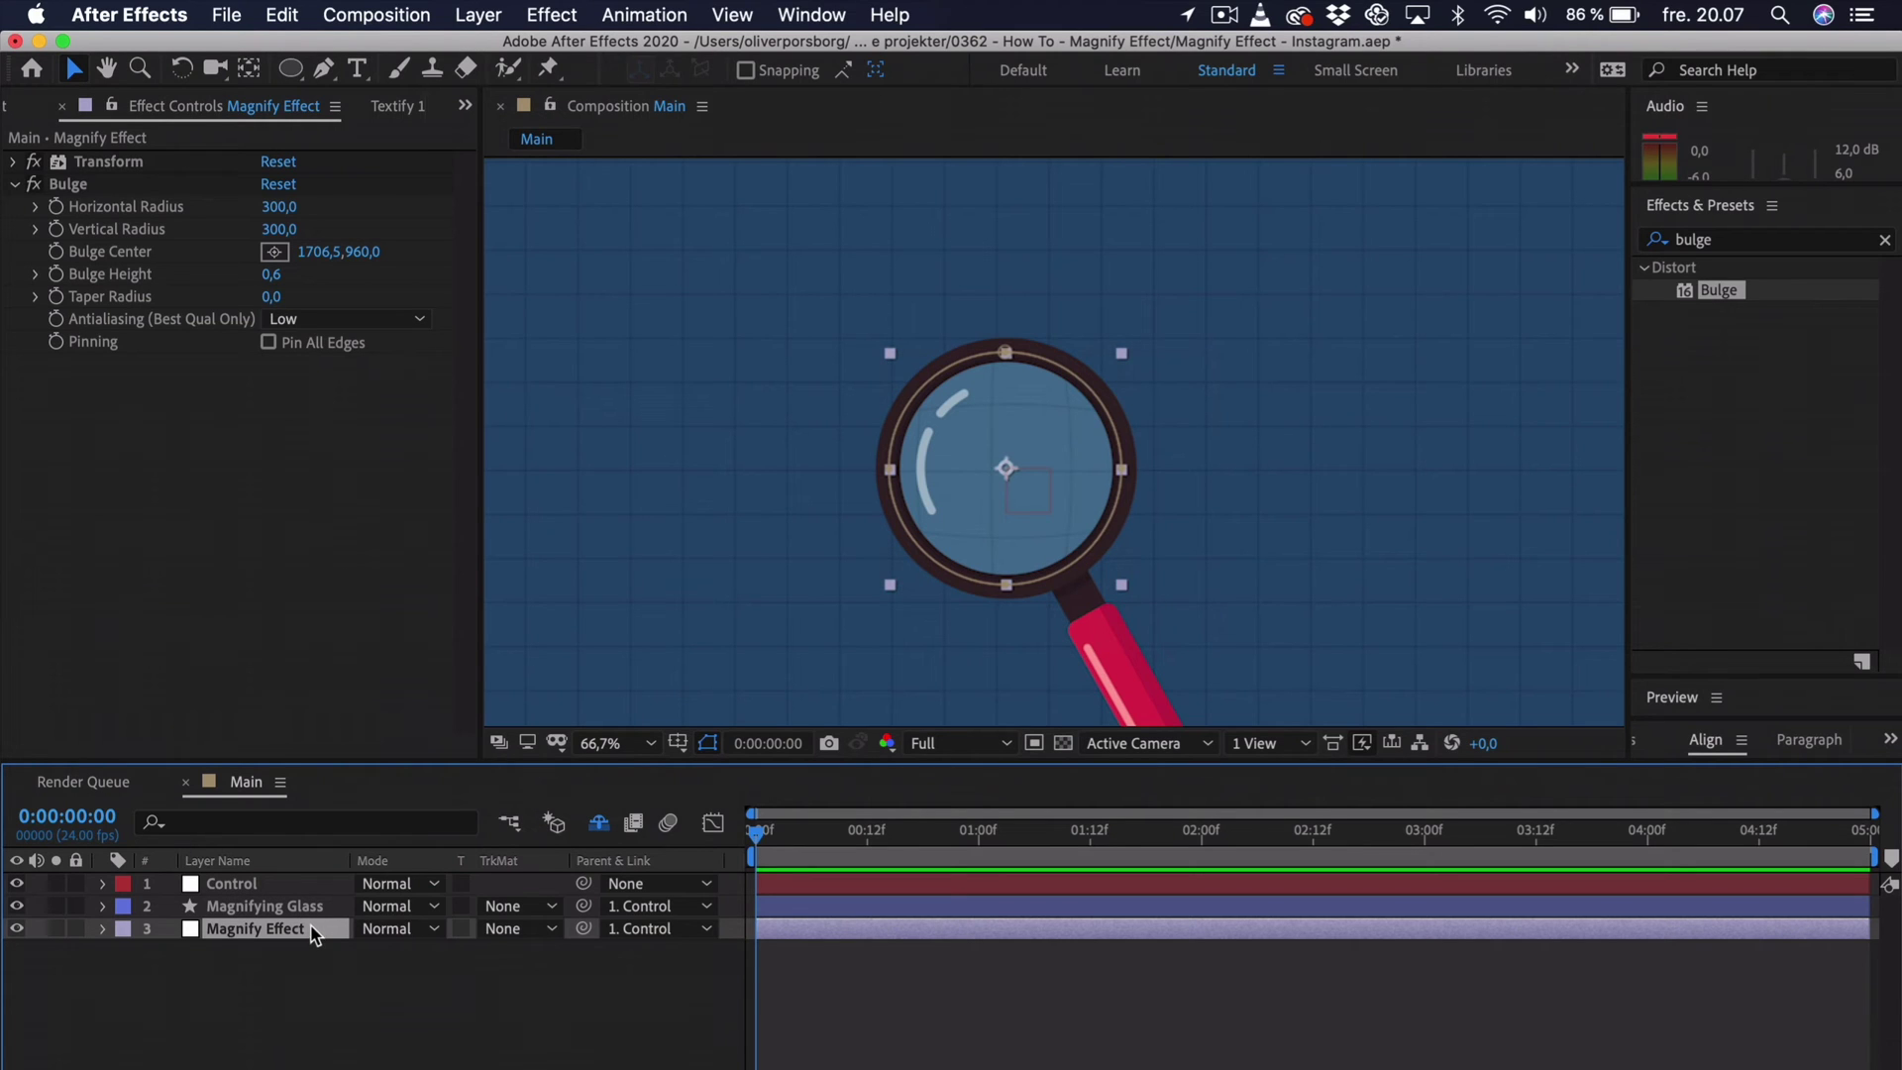
- Link Magnify Effect's Transform Anchor Point to Control's Position with an expression
{"action": "left_click", "coordinate": [15, 162]}
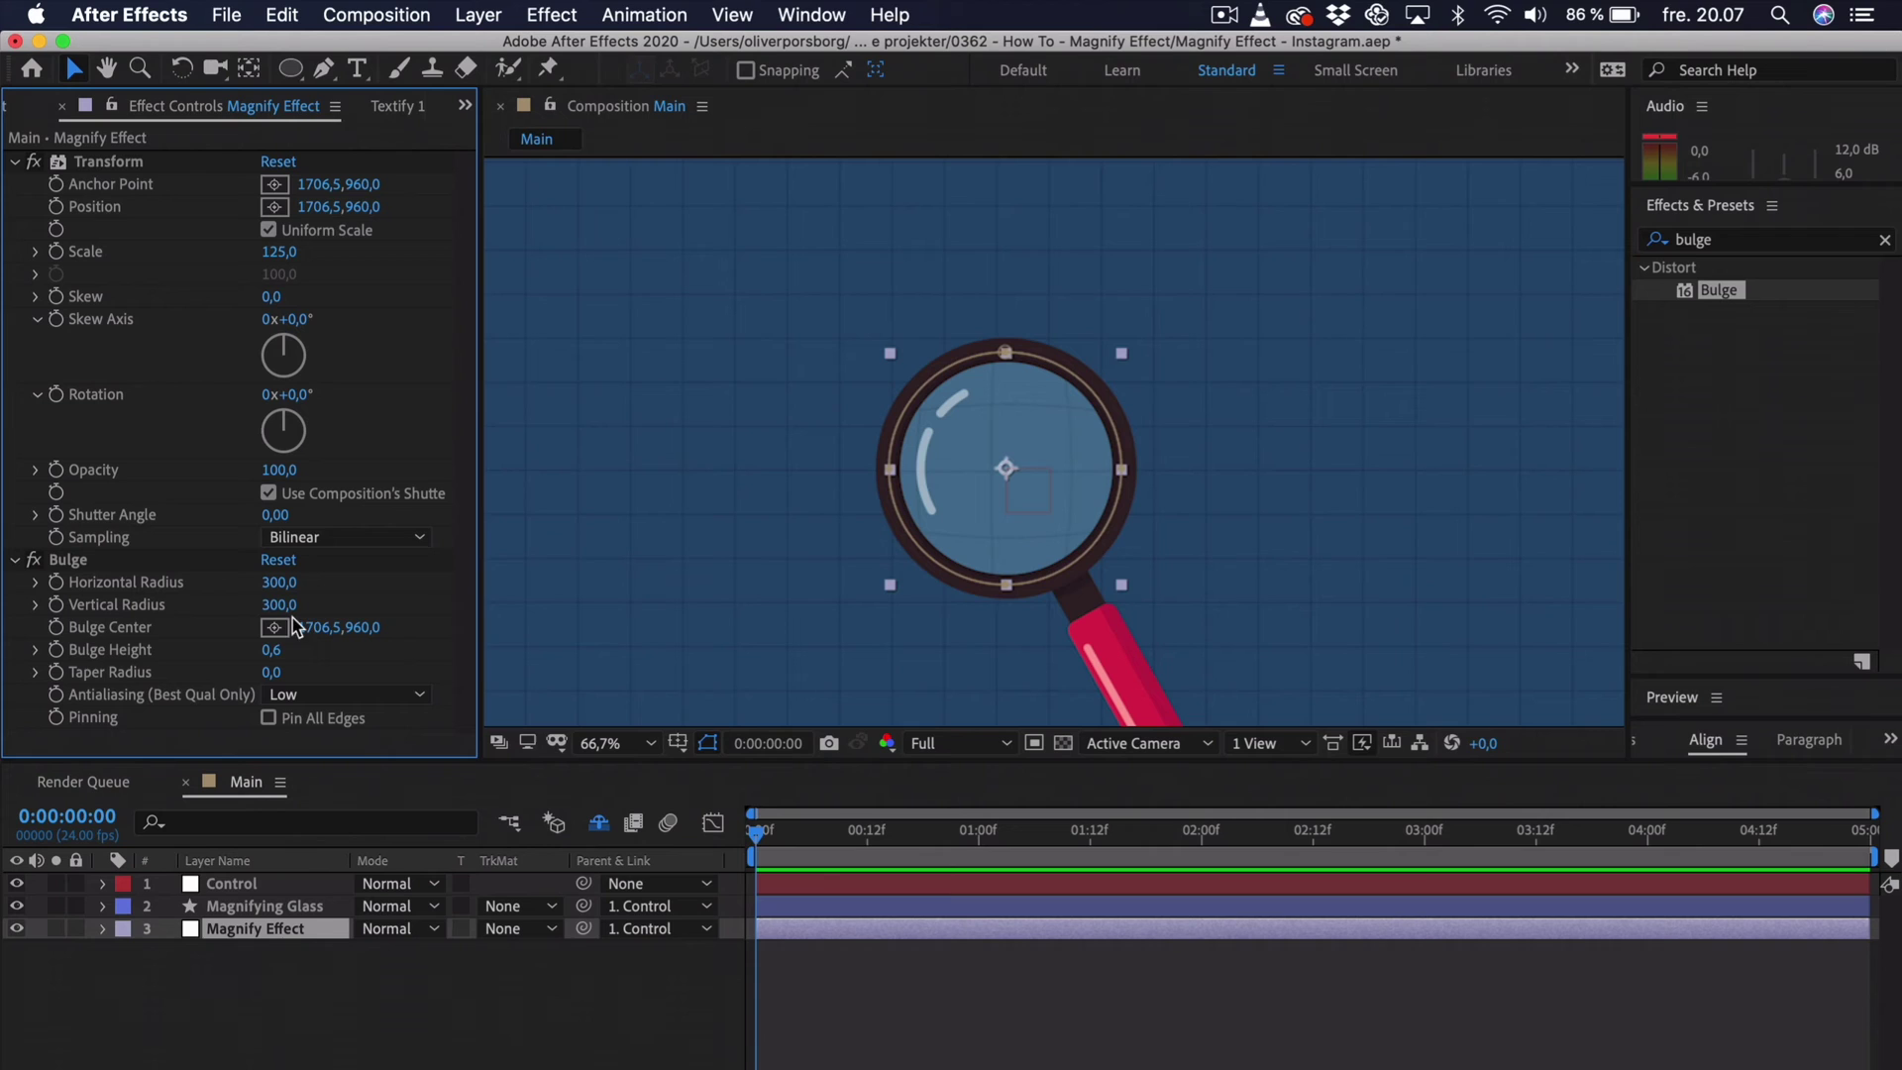
{"action": "left_click", "coordinate": [269, 884]}
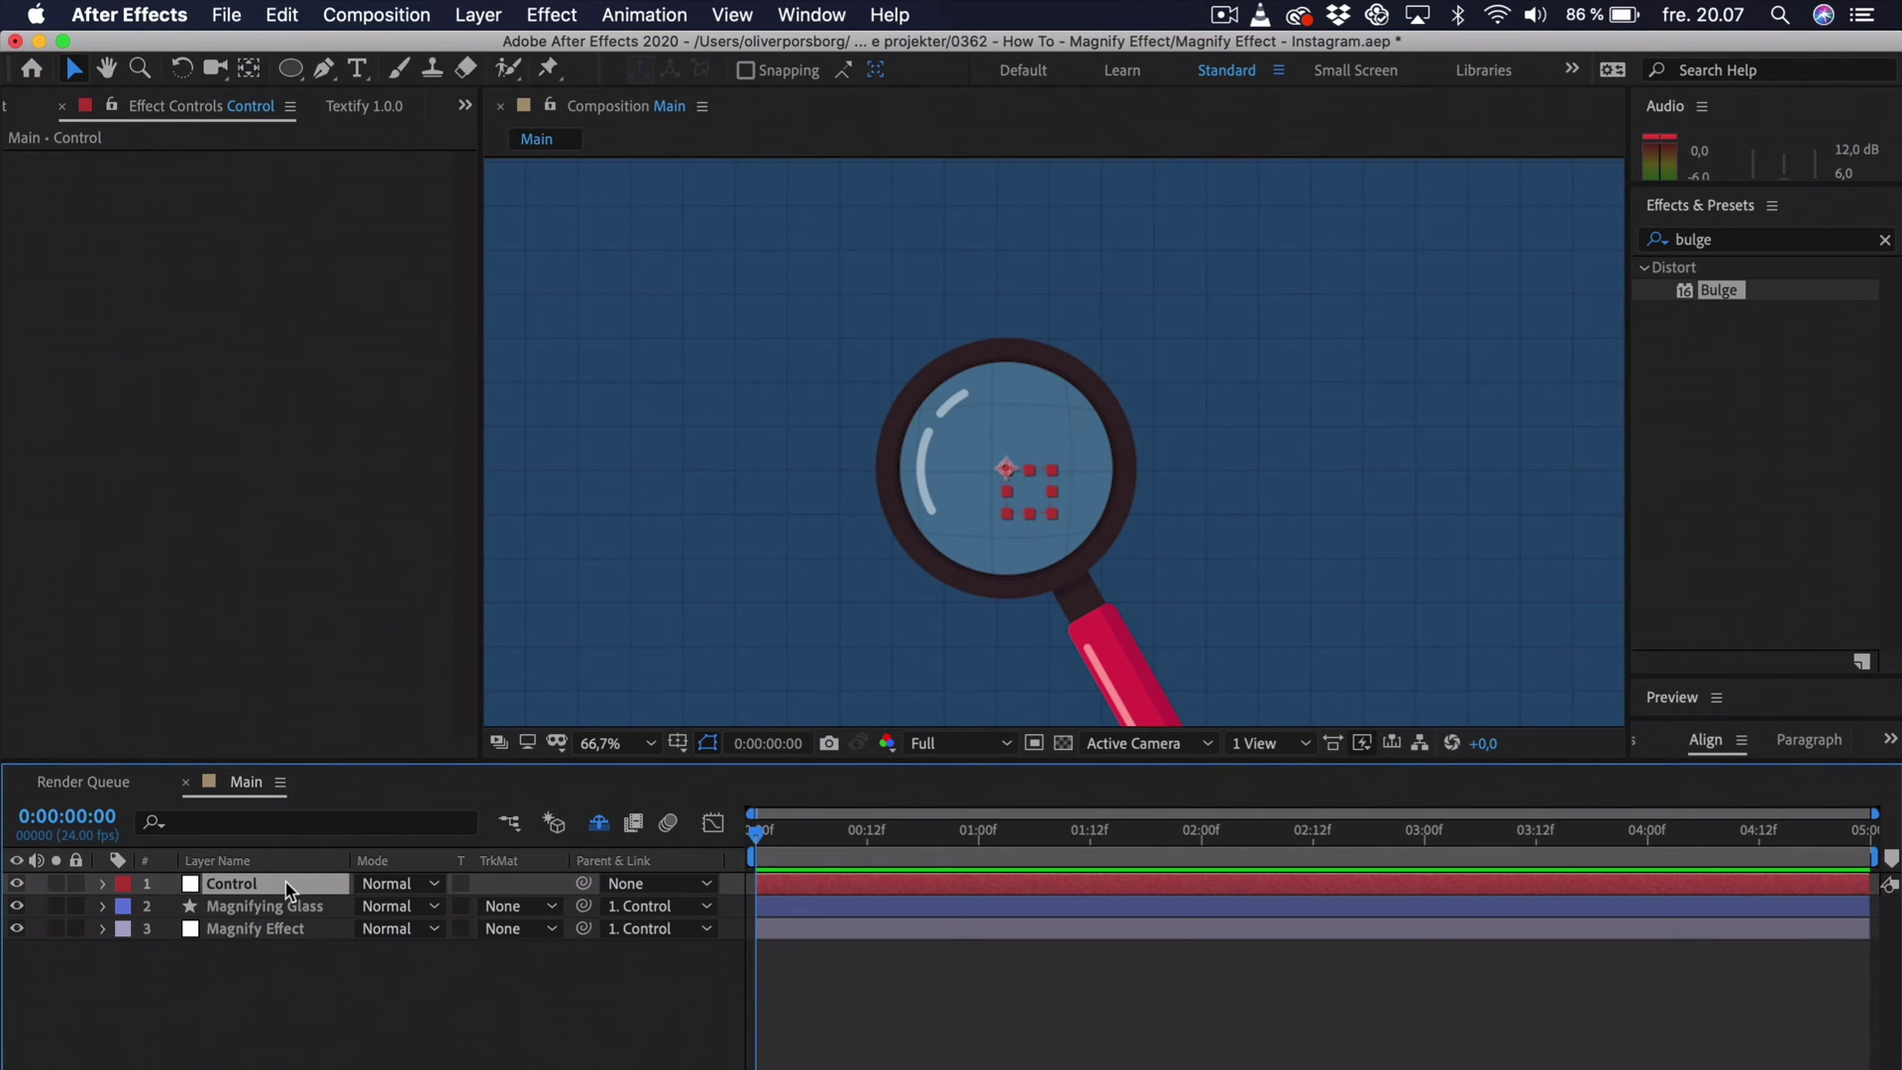
{"action": "key", "text": "p"}
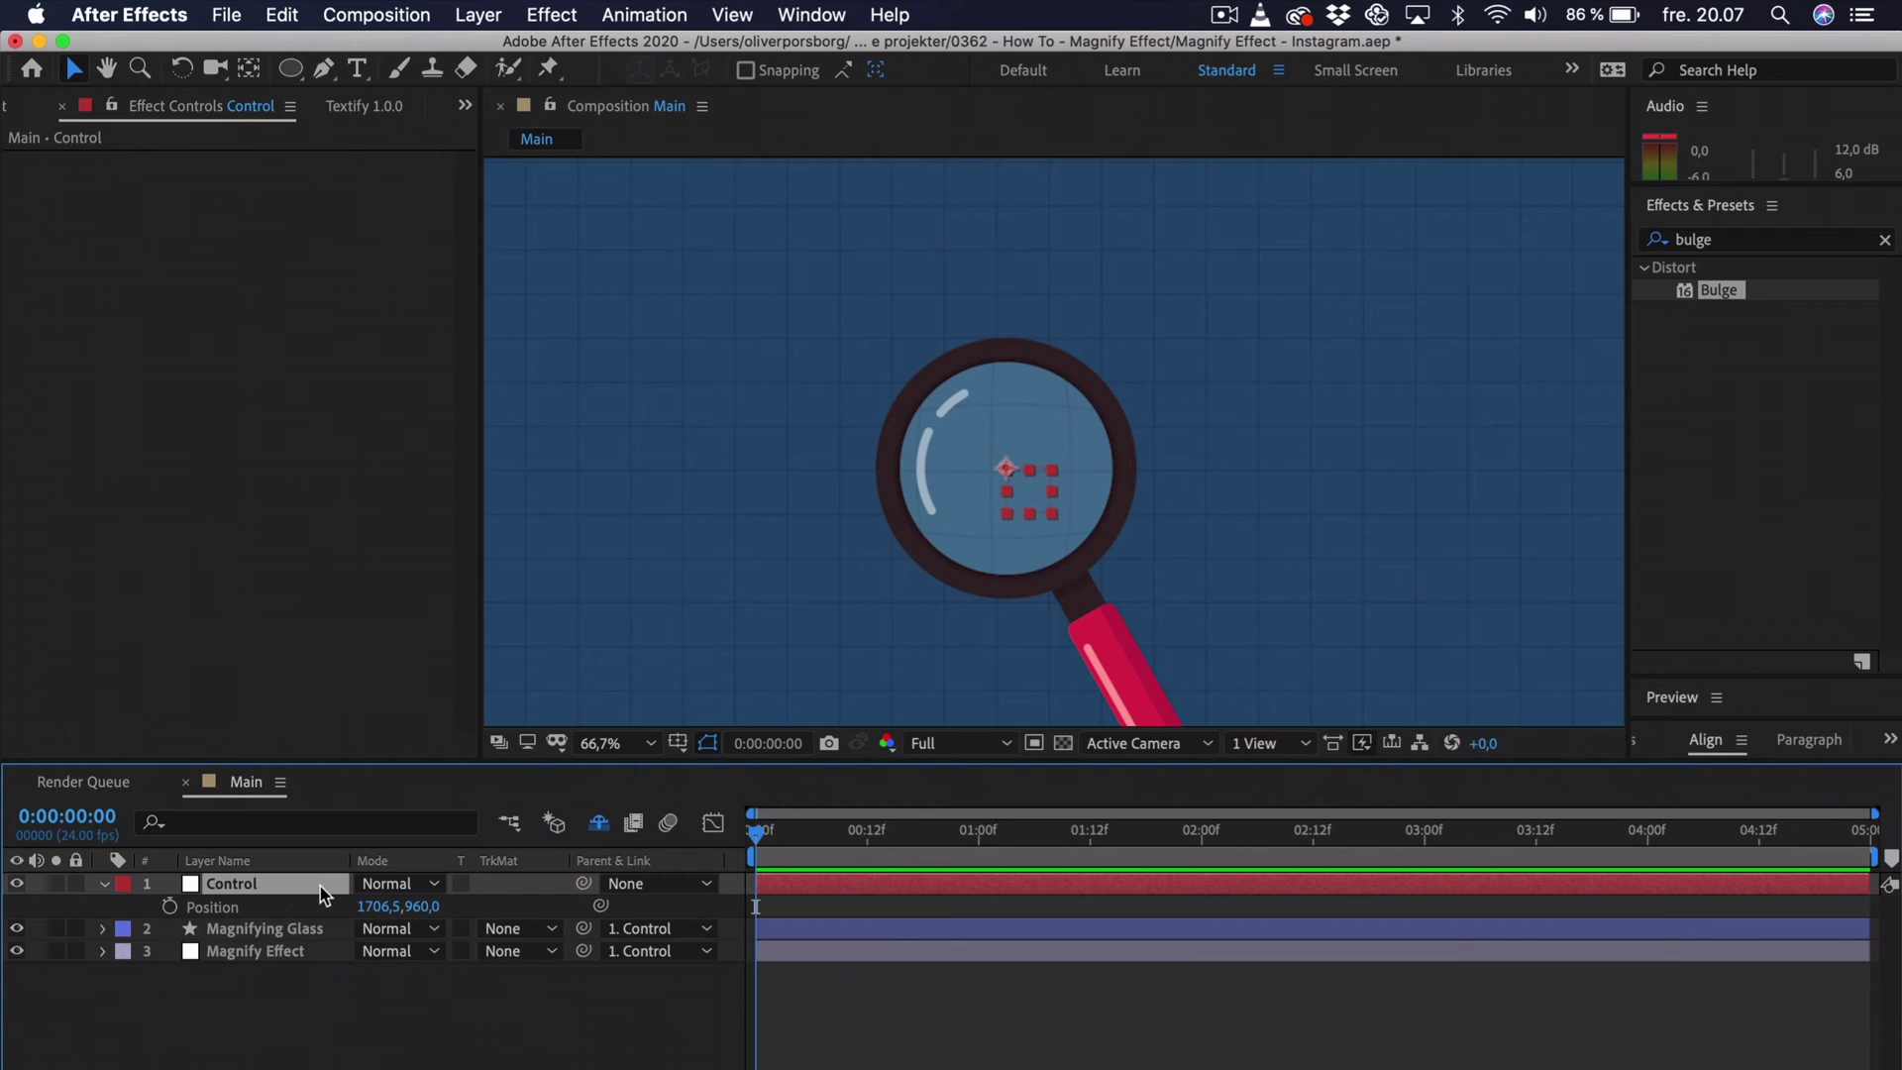
{"action": "left_click", "coordinate": [270, 952]}
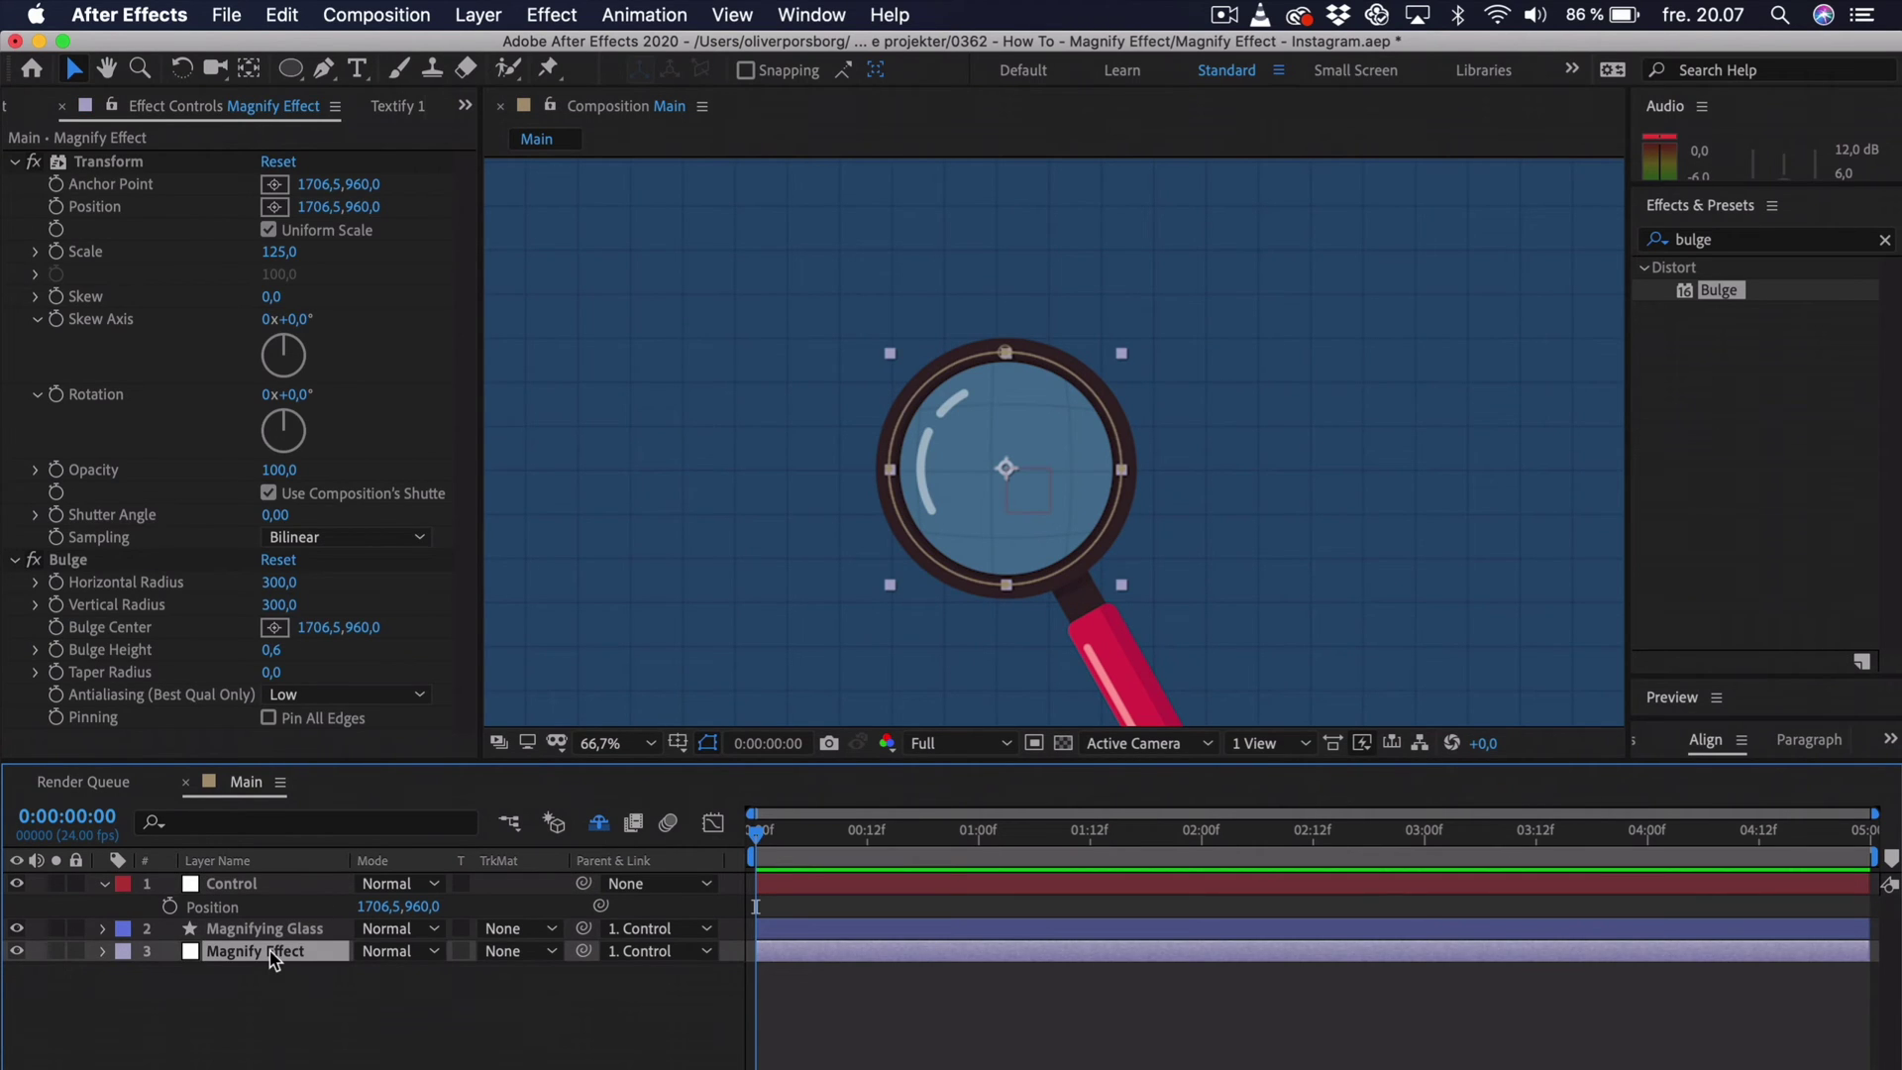
{"action": "left_click", "coordinate": [56, 183], "text": "alt"}
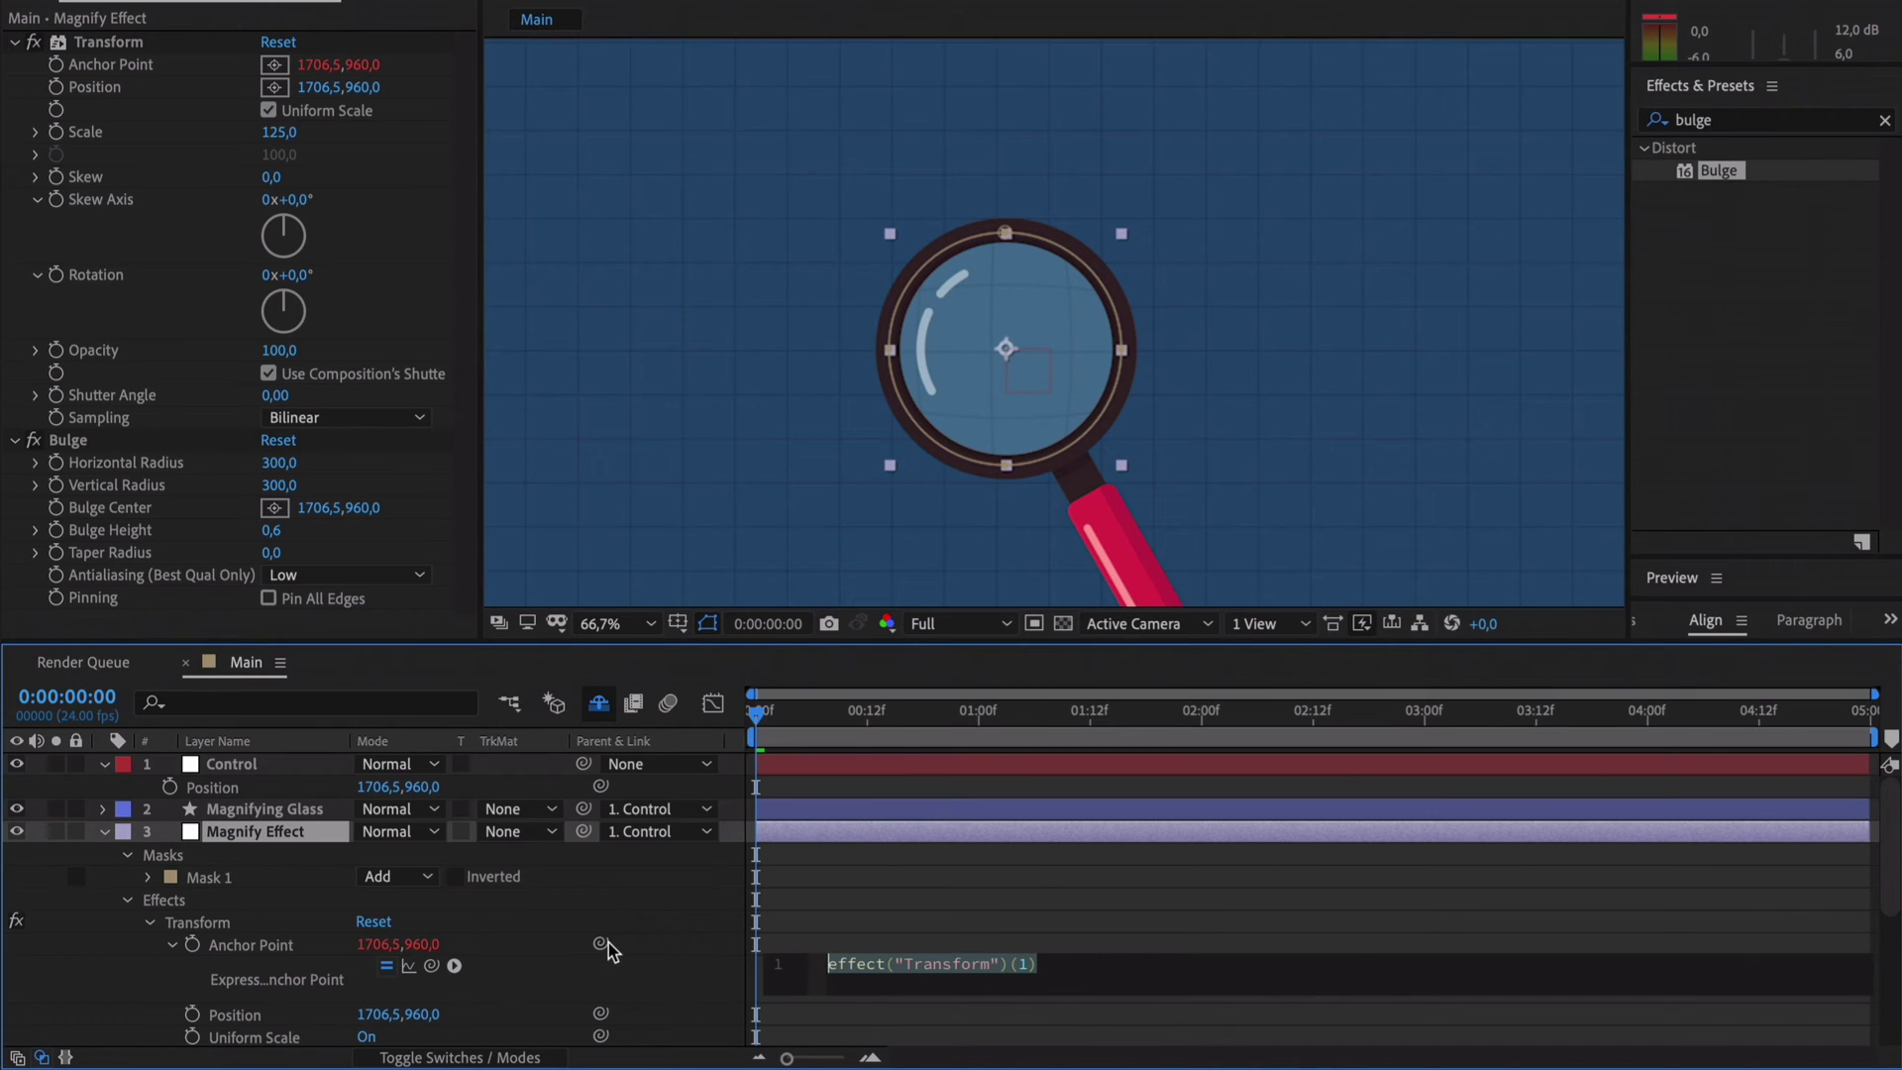
{"action": "left_click_drag", "start_coordinate": [601, 943], "coordinate": [282, 802]}
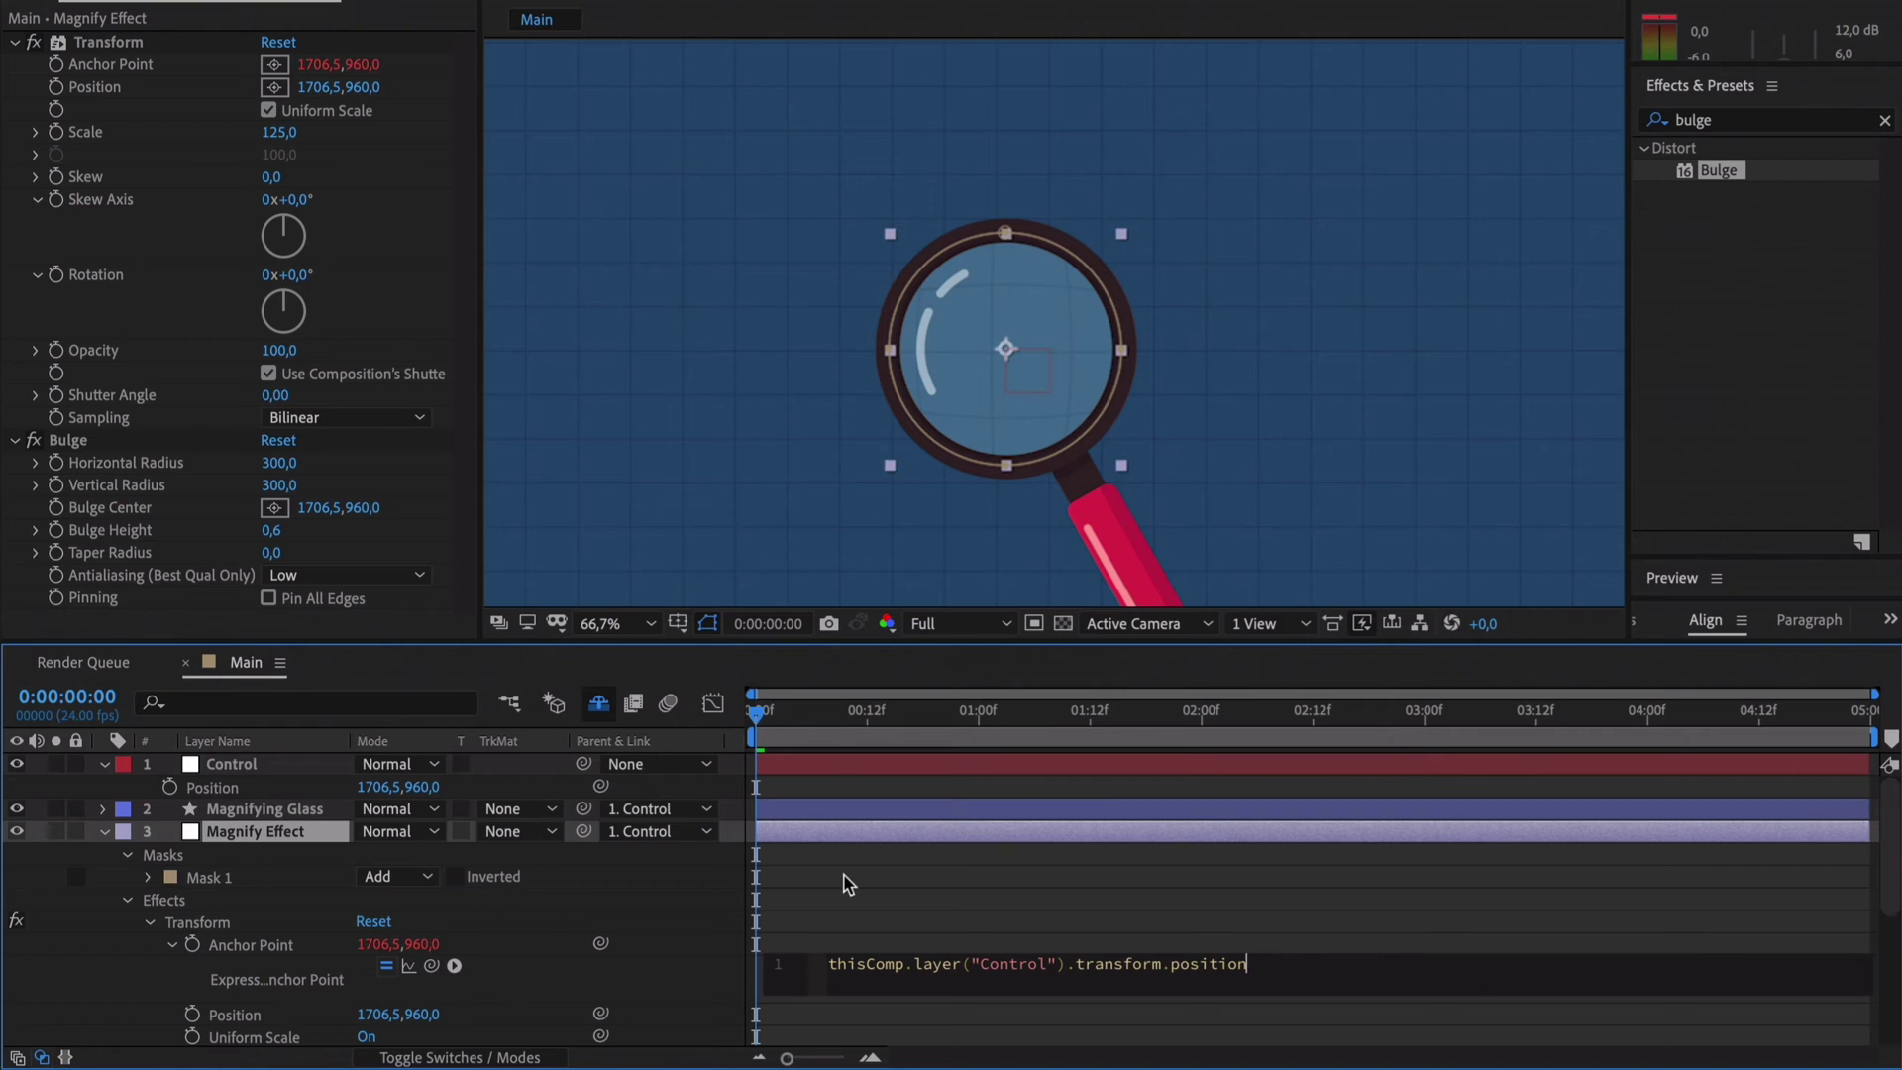
{"action": "left_click", "coordinate": [1027, 909]}
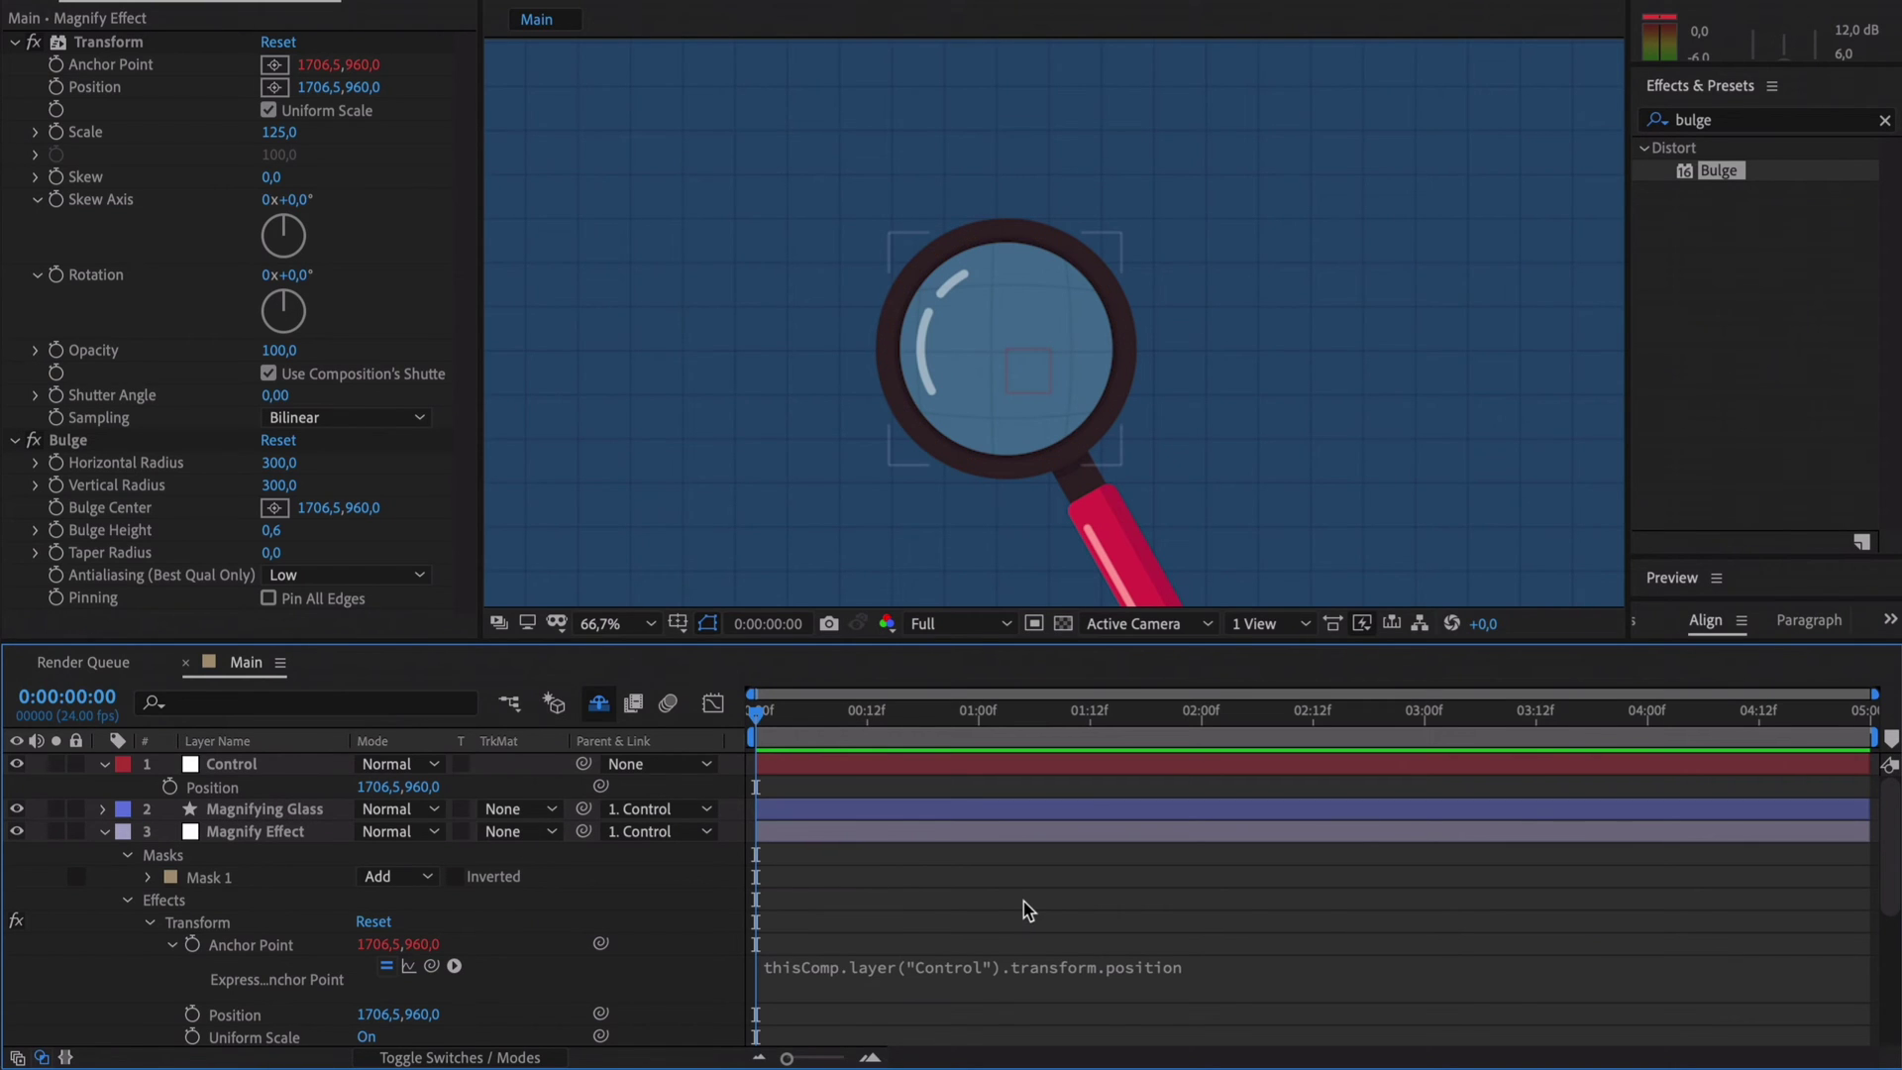
- Link the Transform Position and Bulge Center to Control's Position via expressions
{"action": "left_click", "coordinate": [57, 91], "text": "alt"}
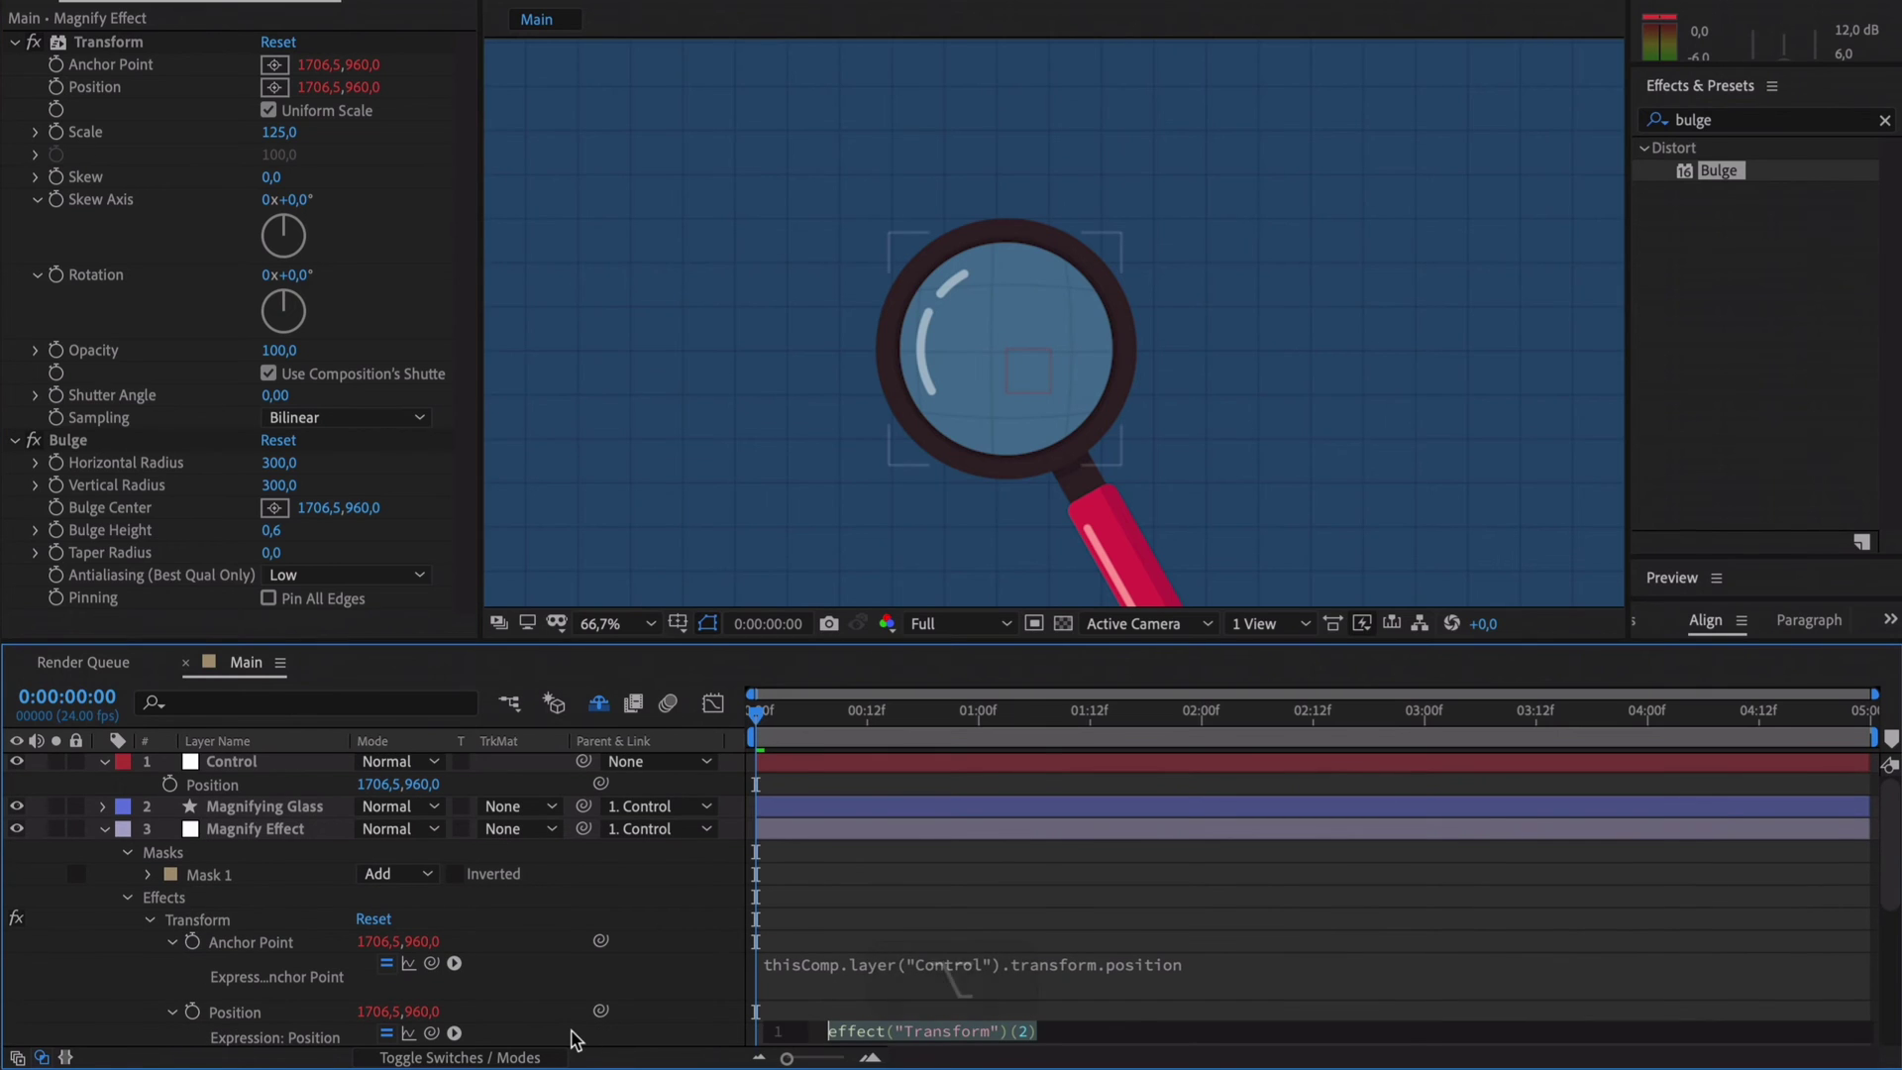
{"action": "left_click_drag", "start_coordinate": [598, 1014], "coordinate": [285, 792]}
{"action": "left_click", "coordinate": [389, 666]}
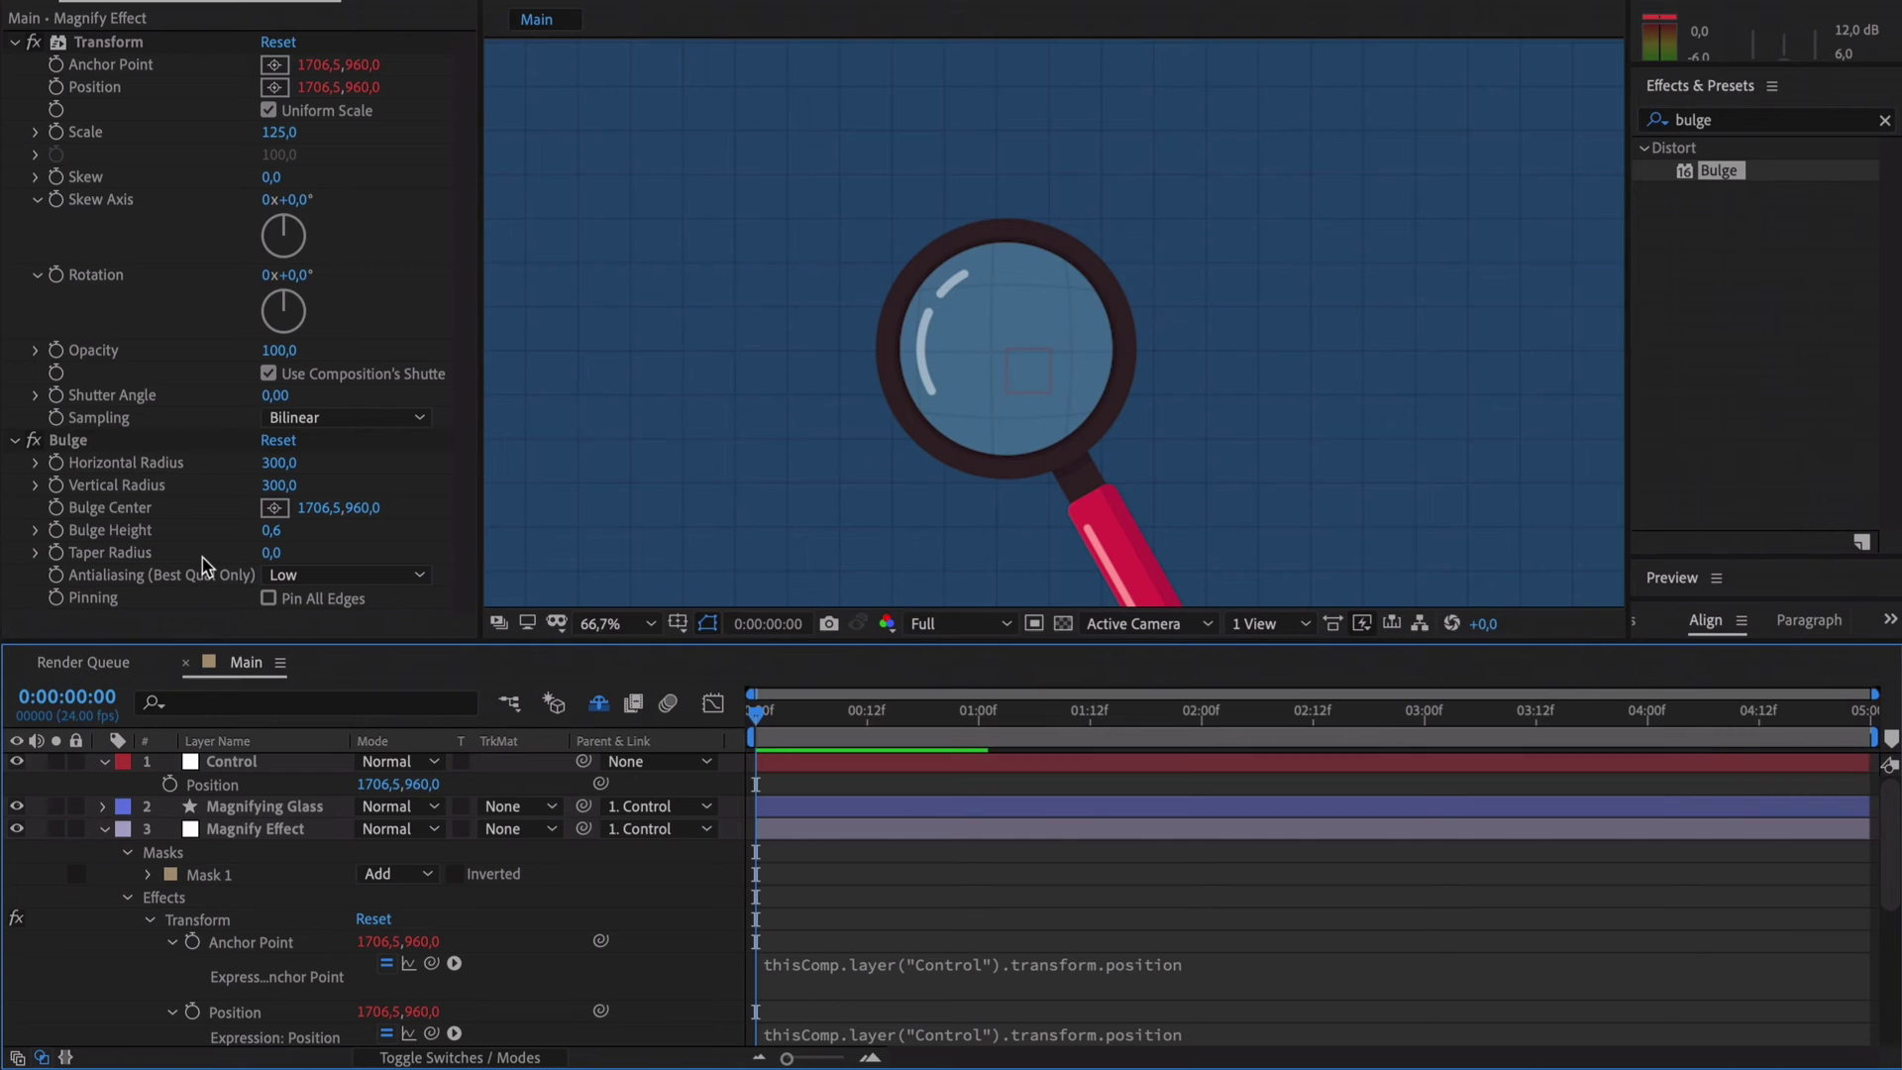
{"action": "key", "text": "alt"}
{"action": "left_click", "coordinate": [56, 508], "text": "alt"}
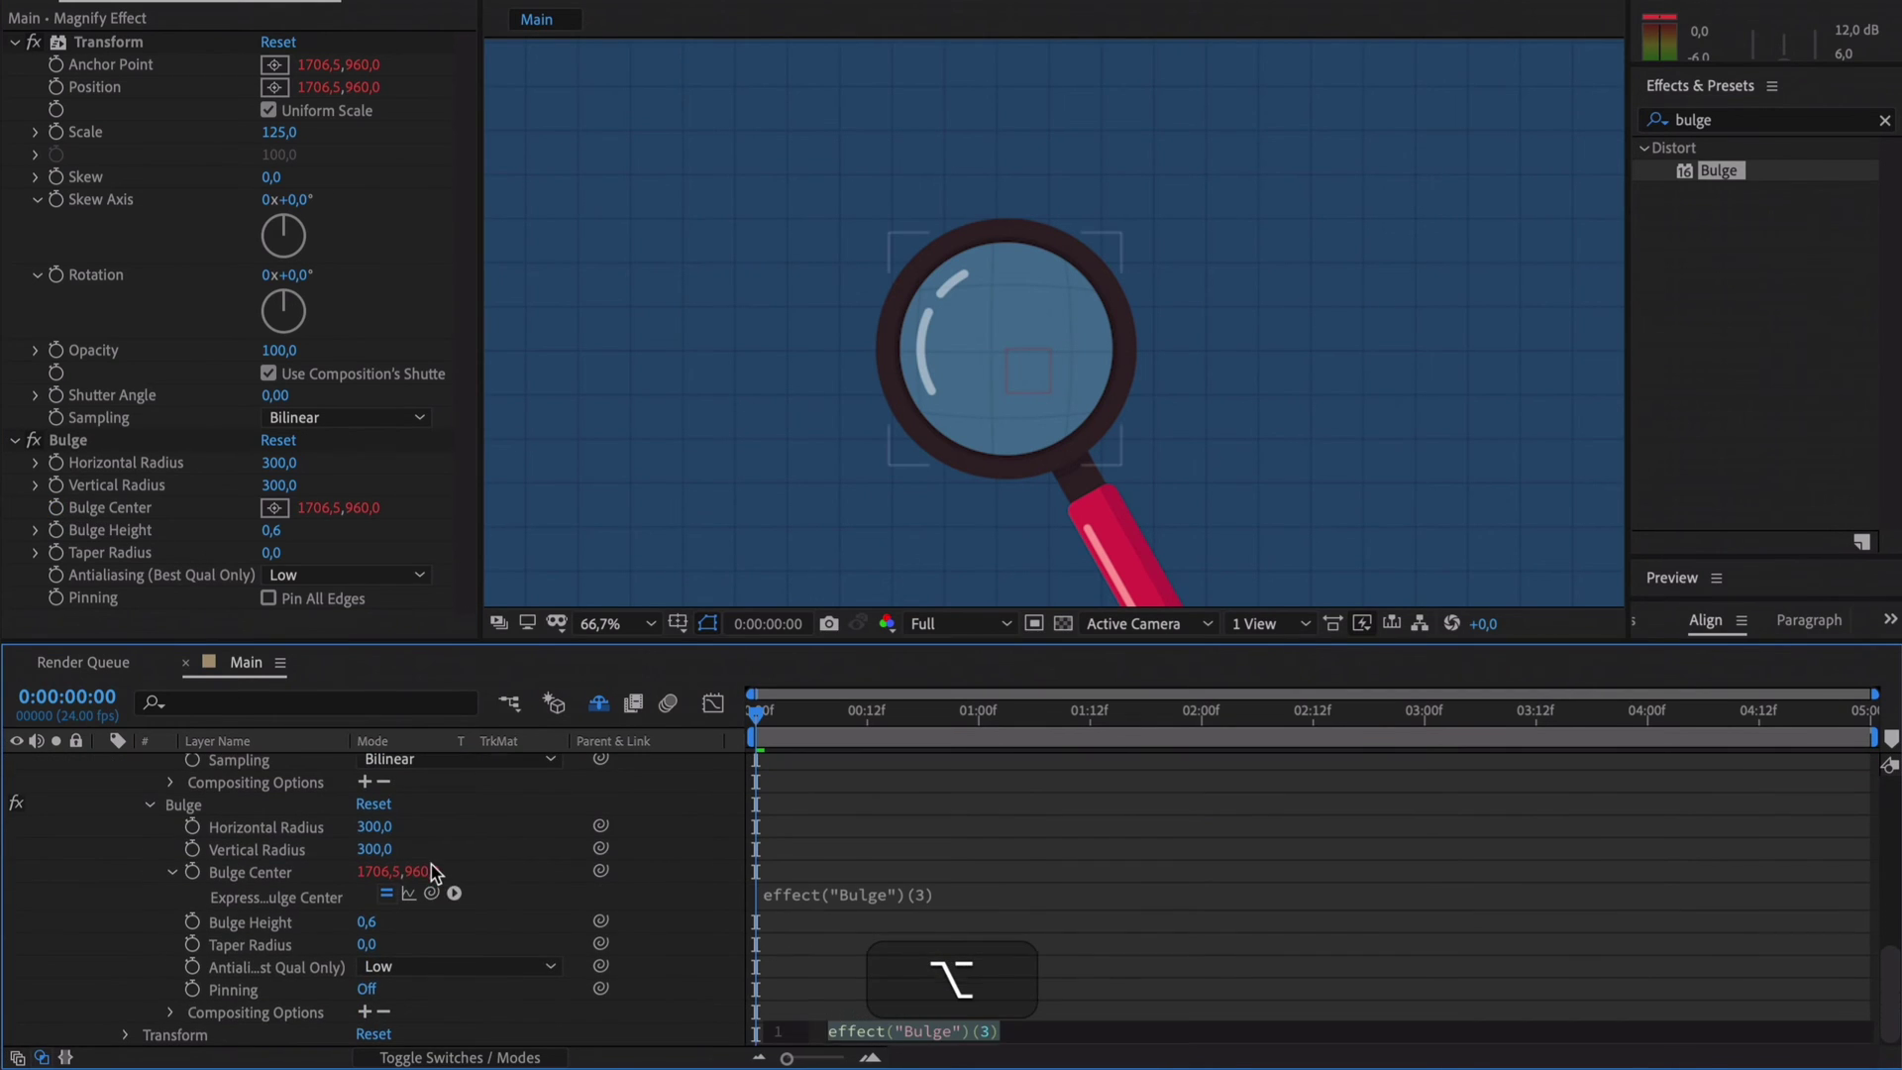
{"action": "left_click_drag", "start_coordinate": [432, 893], "coordinate": [280, 792]}
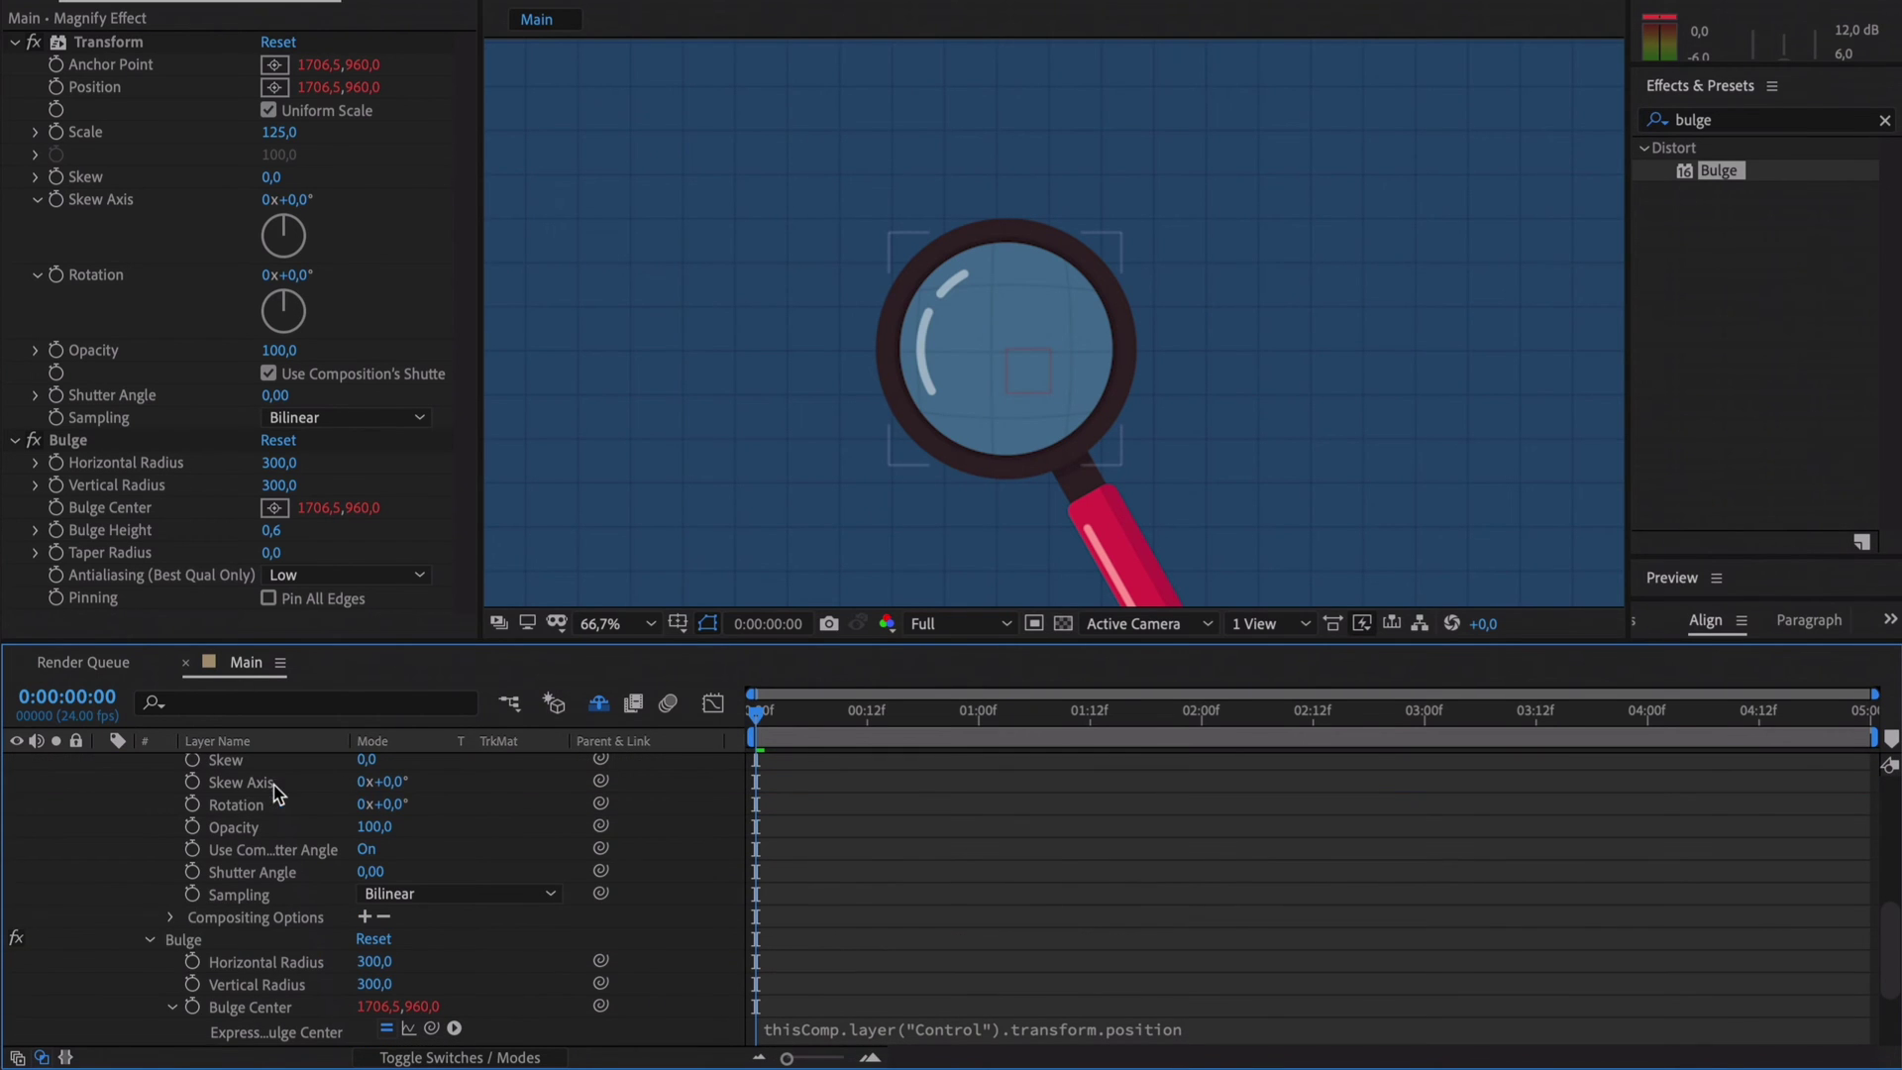
{"action": "scroll", "coordinate": [306, 849], "scroll_direction": "up", "scroll_amount": 10}
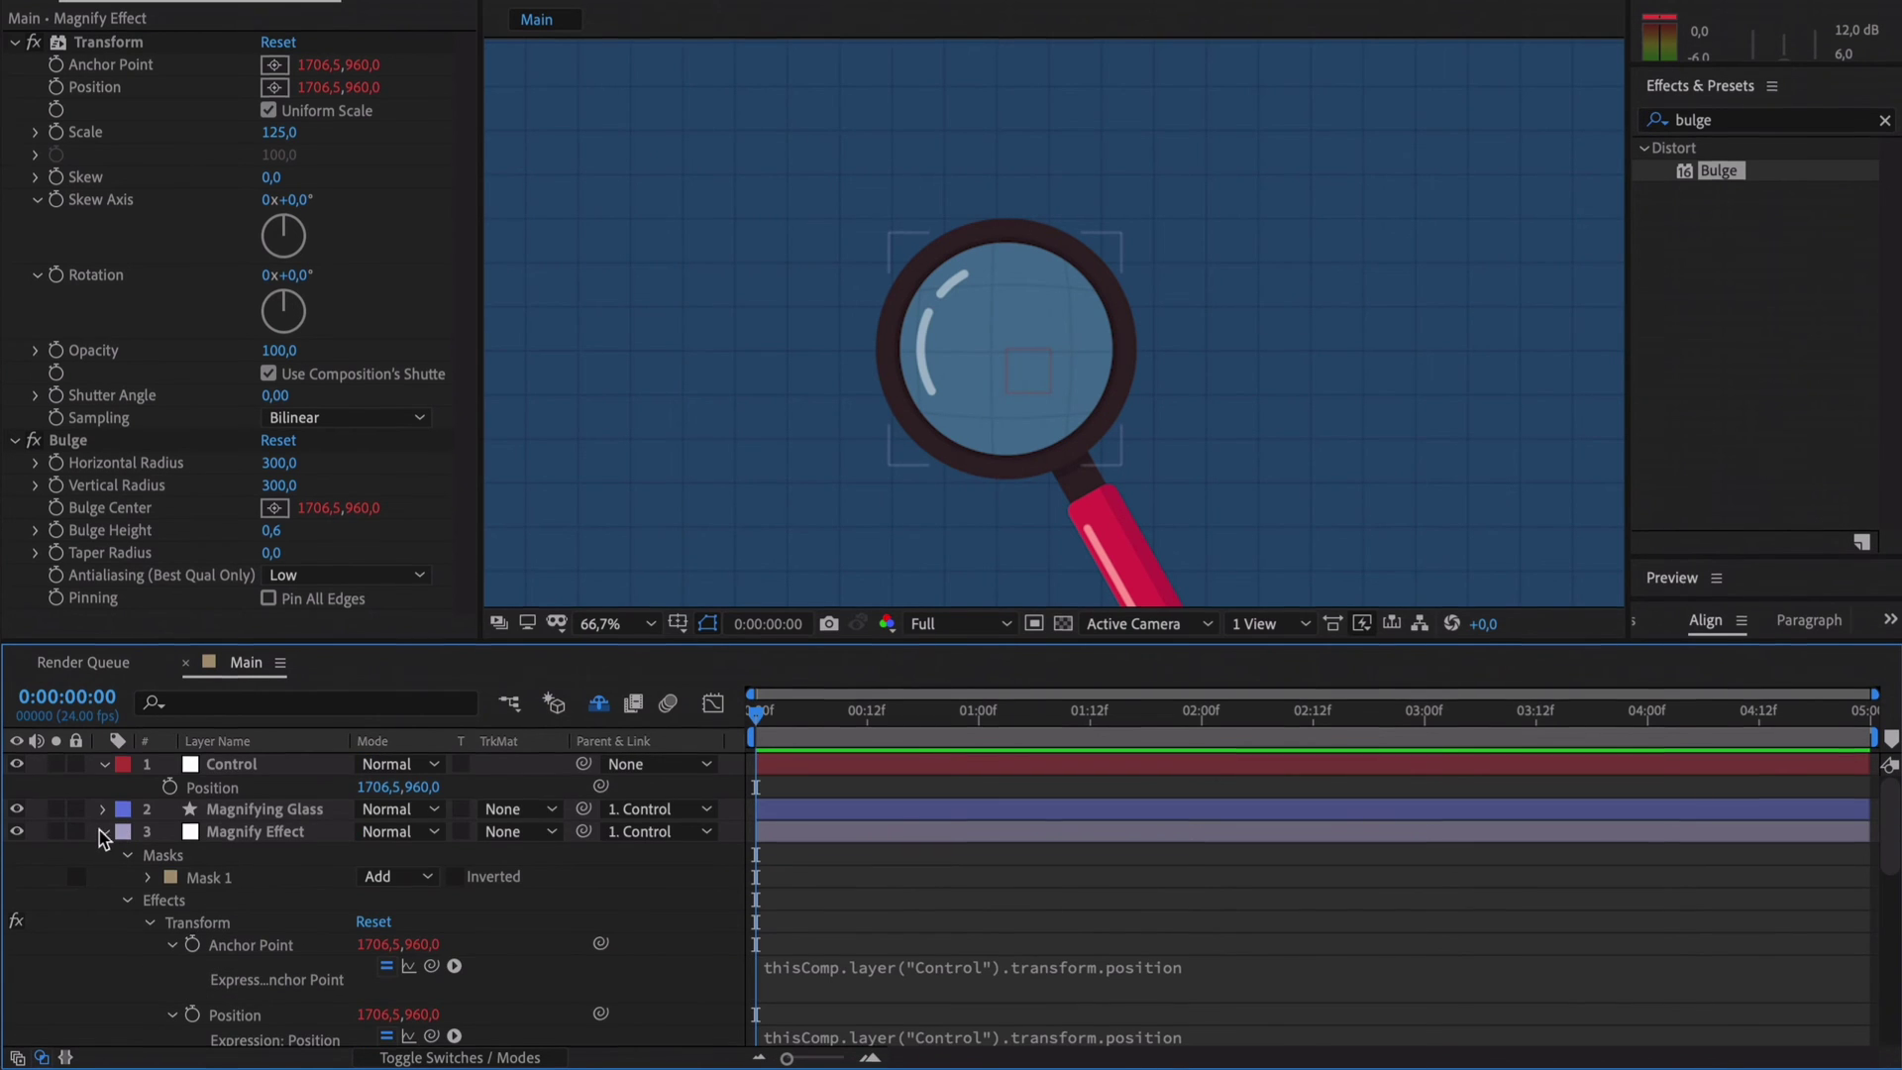
{"action": "left_click", "coordinate": [102, 832]}
{"action": "left_click", "coordinate": [105, 832]}
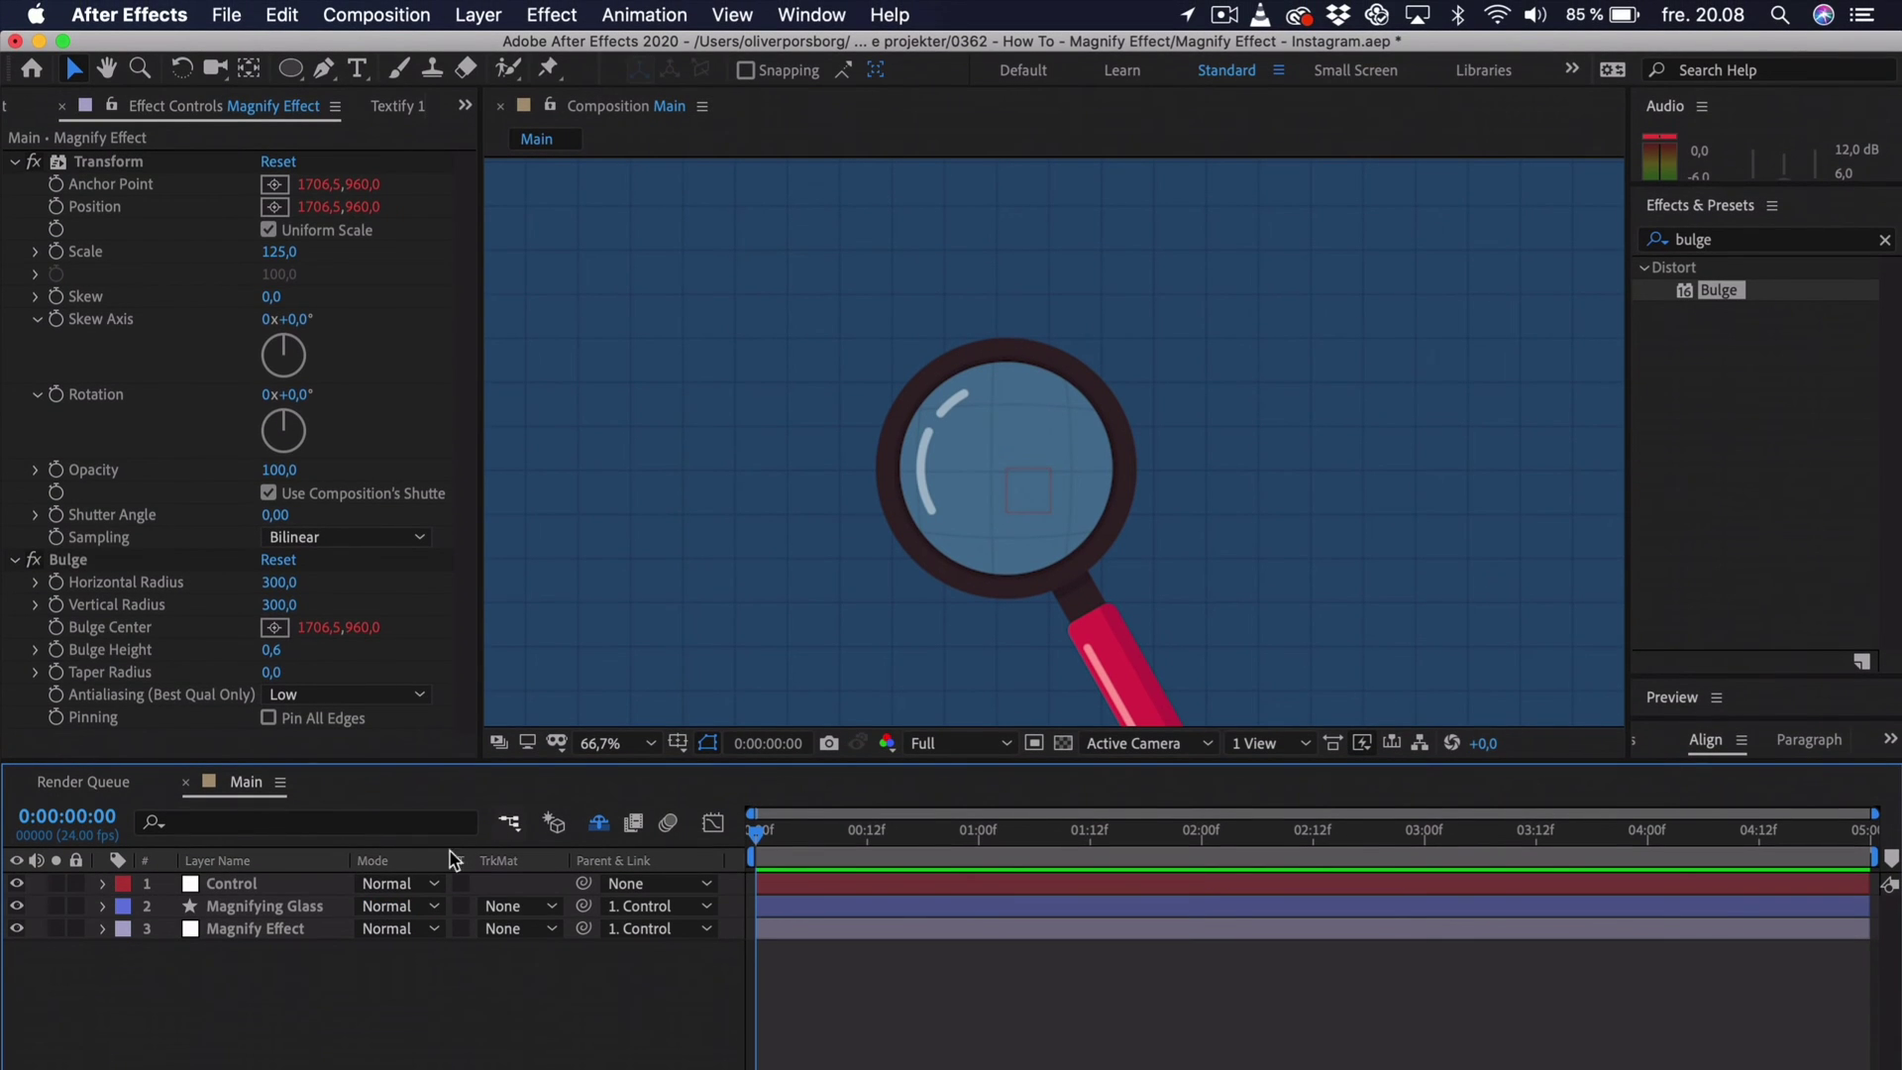
- Drag the Control null to test the rig, then set viewer magnification to Fit up to 100%
{"action": "left_click", "coordinate": [297, 836]}
{"action": "left_click_drag", "start_coordinate": [1028, 491], "coordinate": [1020, 545]}
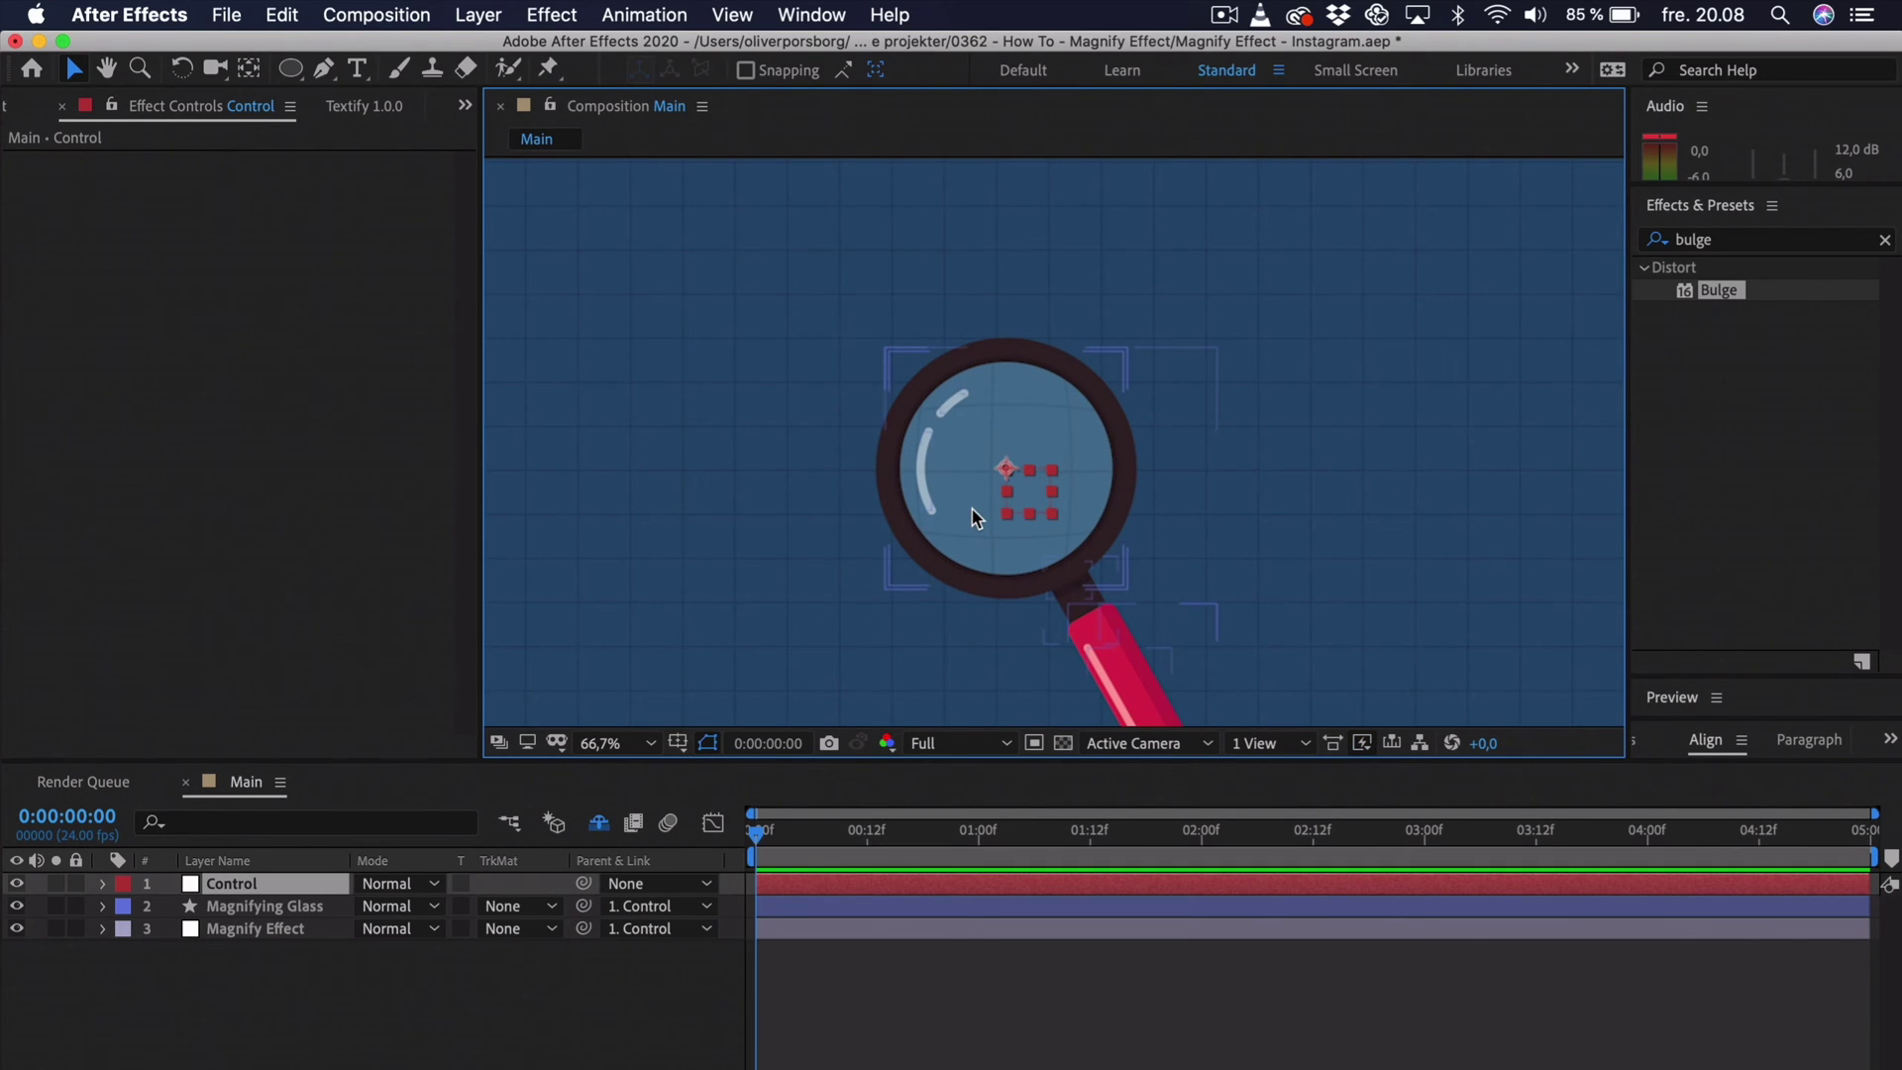
{"action": "left_click", "coordinate": [628, 744]}
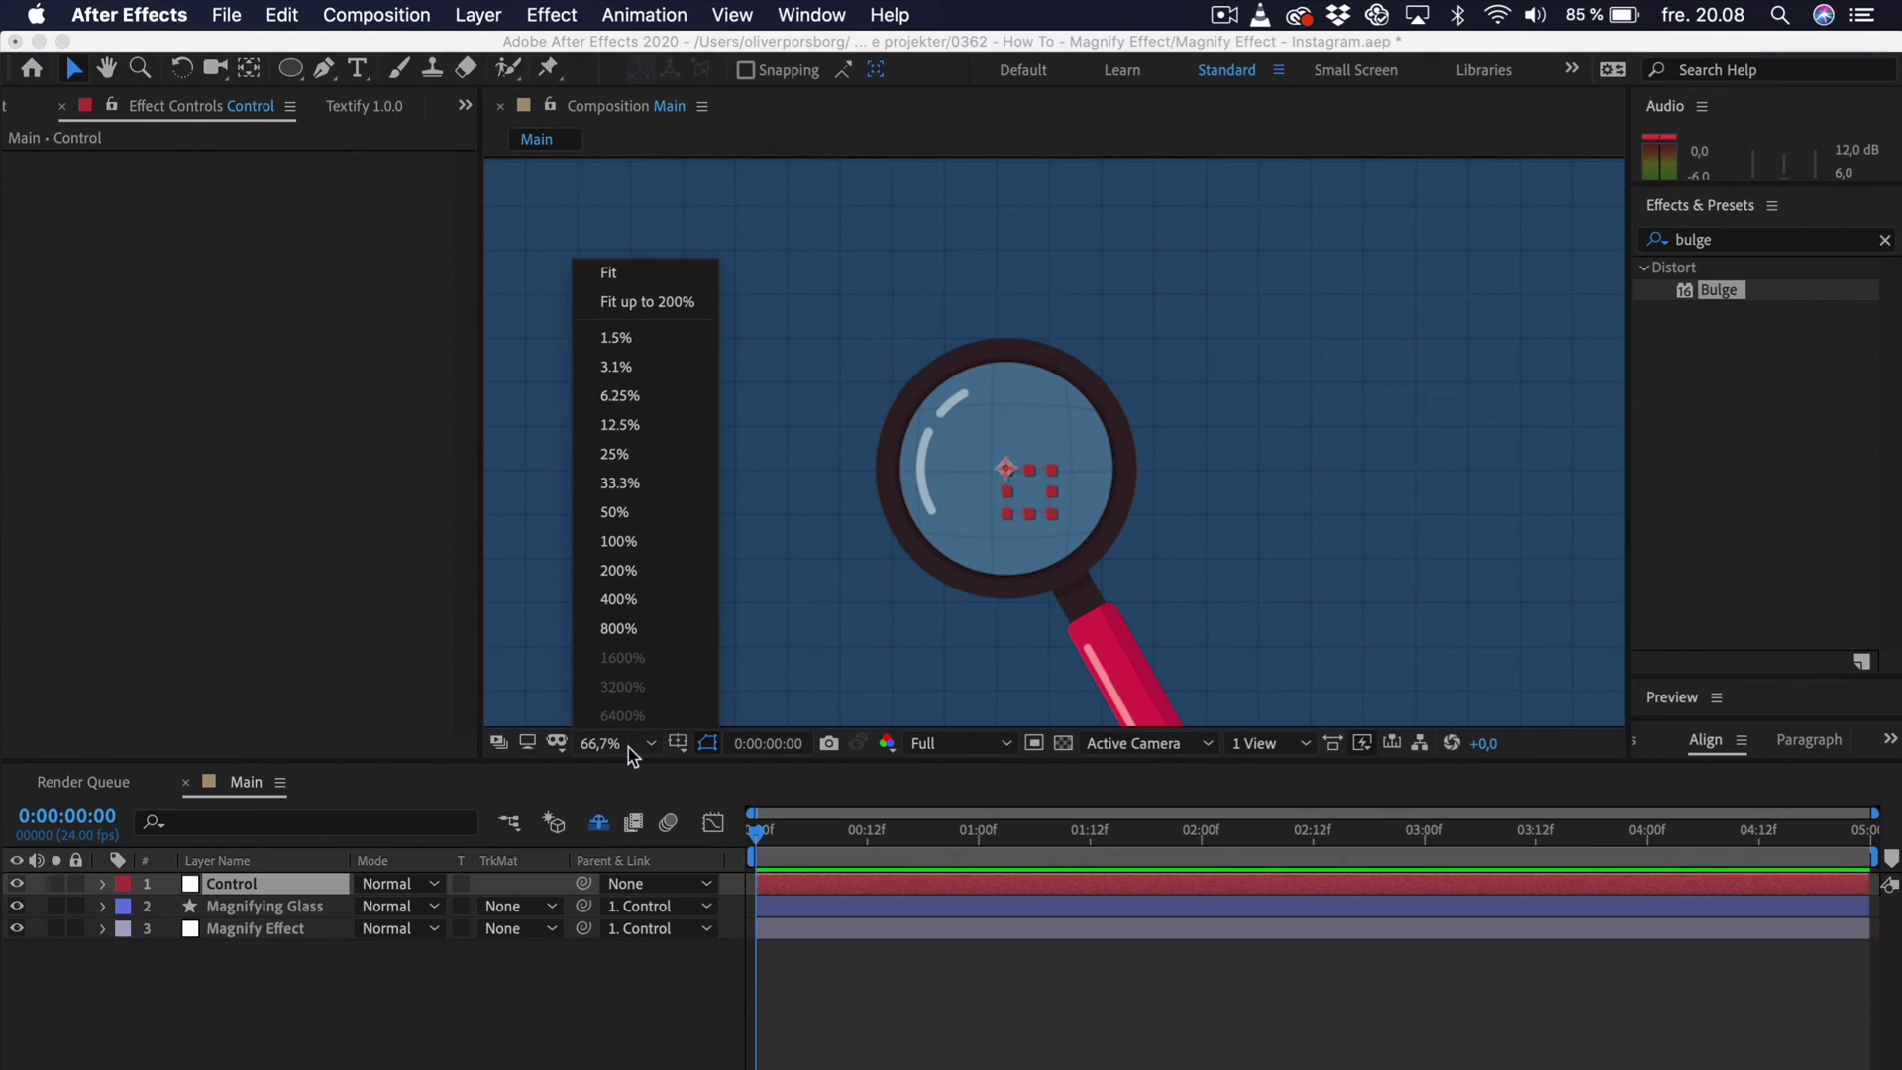
{"action": "left_click", "coordinate": [632, 311]}
{"action": "left_click", "coordinate": [433, 1026]}
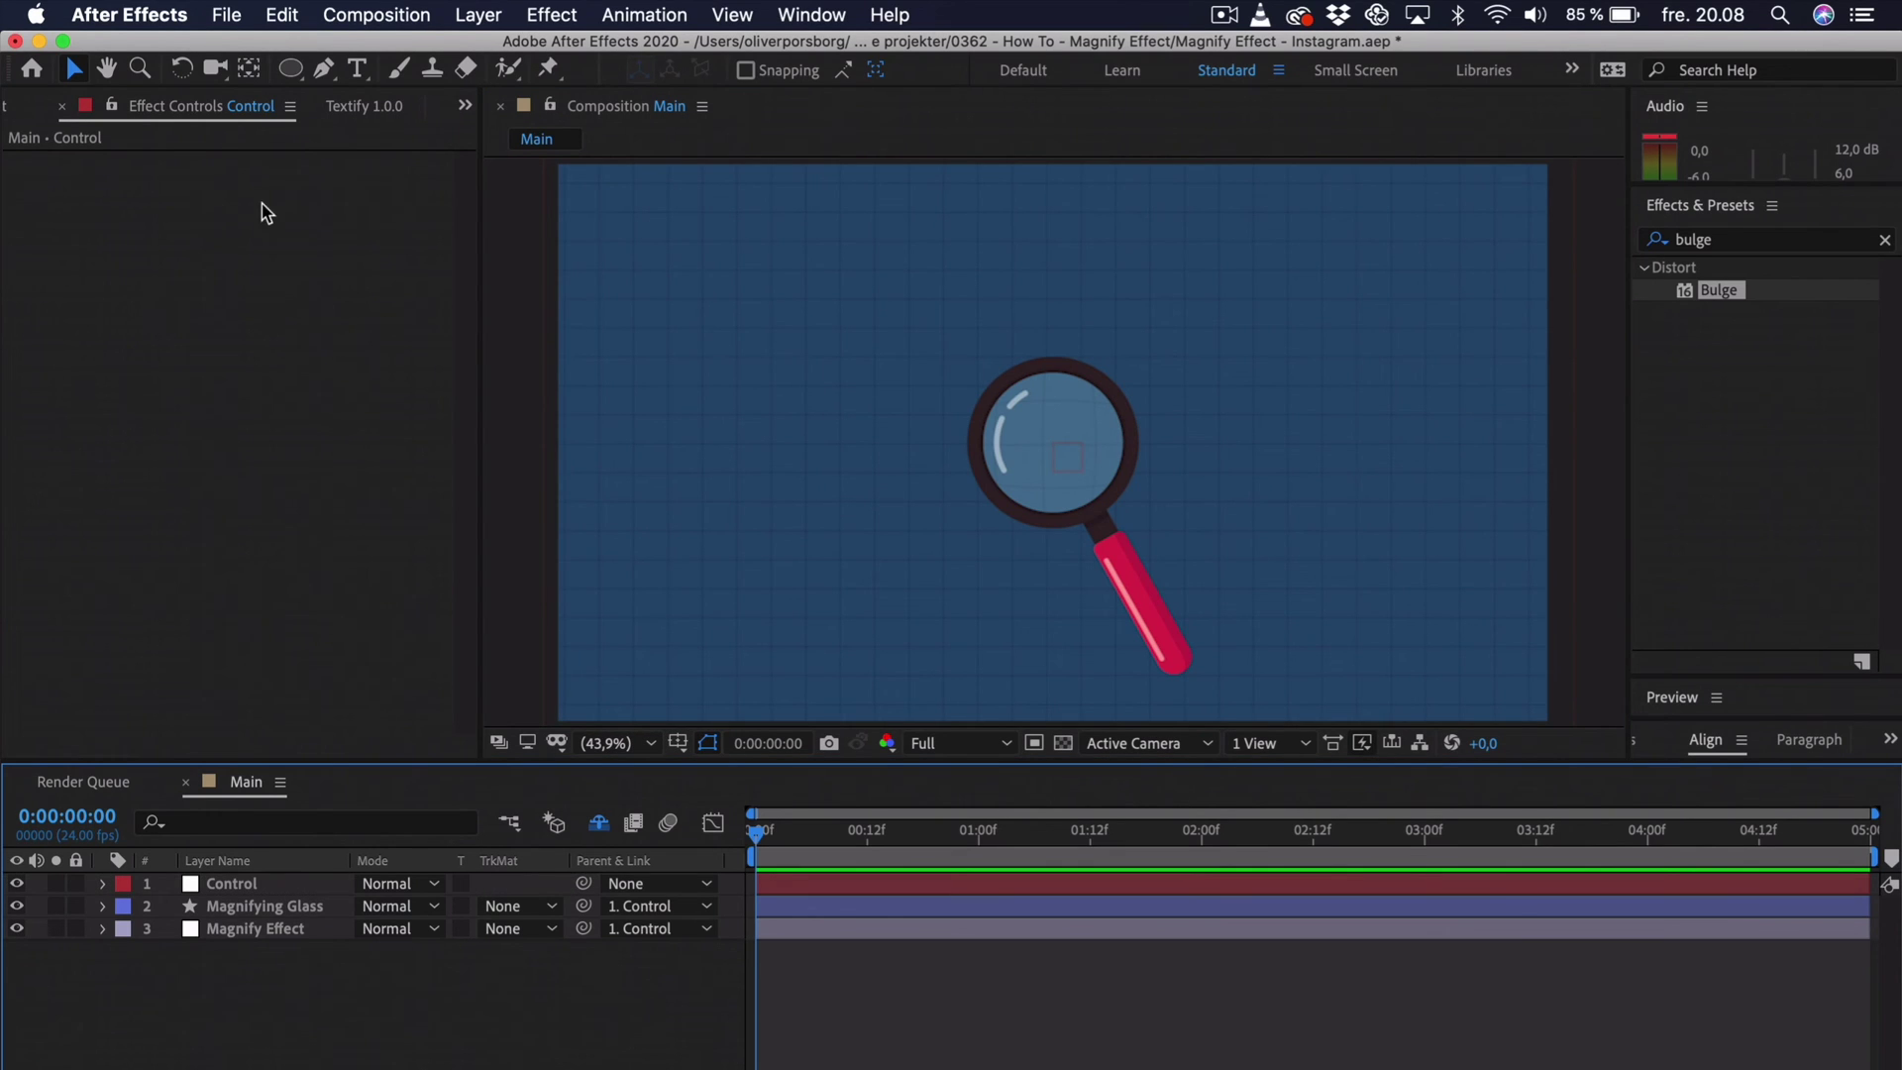
{"action": "left_click", "coordinate": [359, 68]}
- Type 'TEXT LAYER' left of the magnifier and colour the text white
{"action": "left_click", "coordinate": [753, 465]}
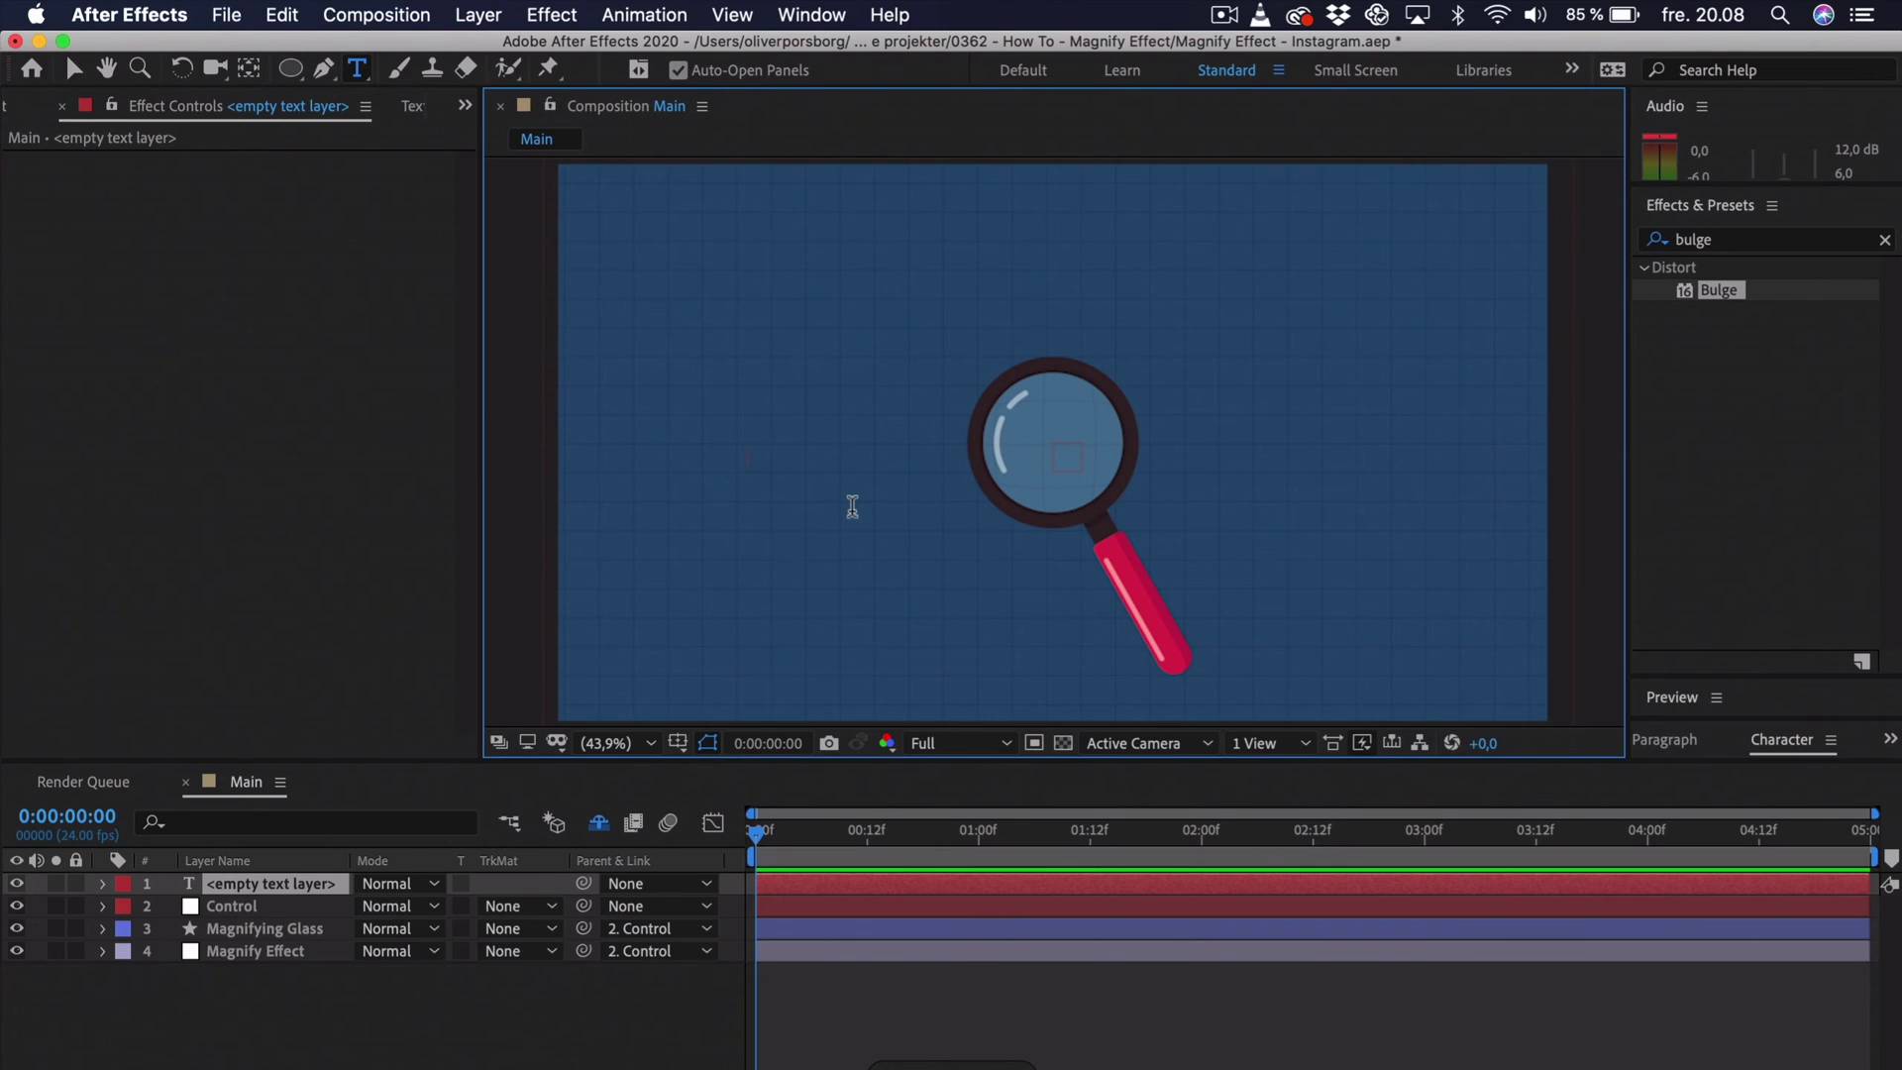
{"action": "type", "text": "TEXT LAYER"}
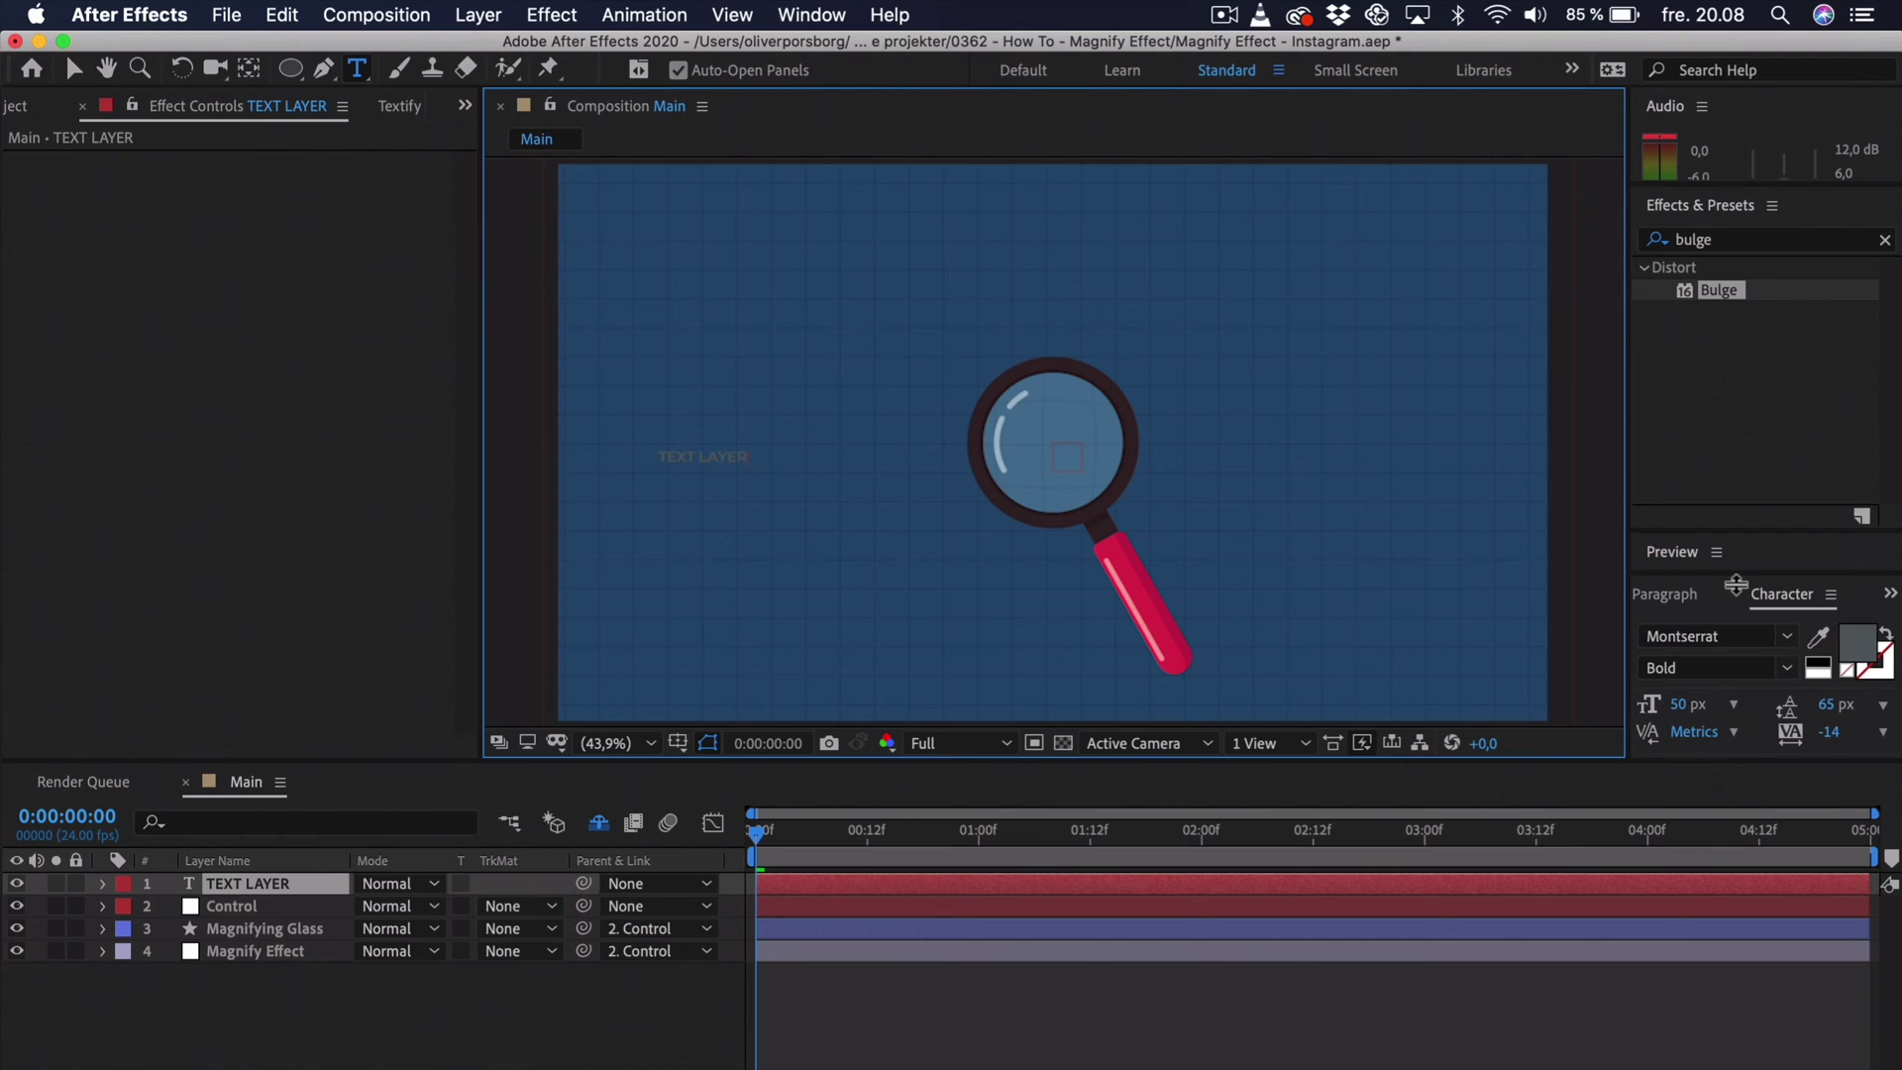
{"action": "left_click_drag", "start_coordinate": [1735, 584], "coordinate": [1738, 369]}
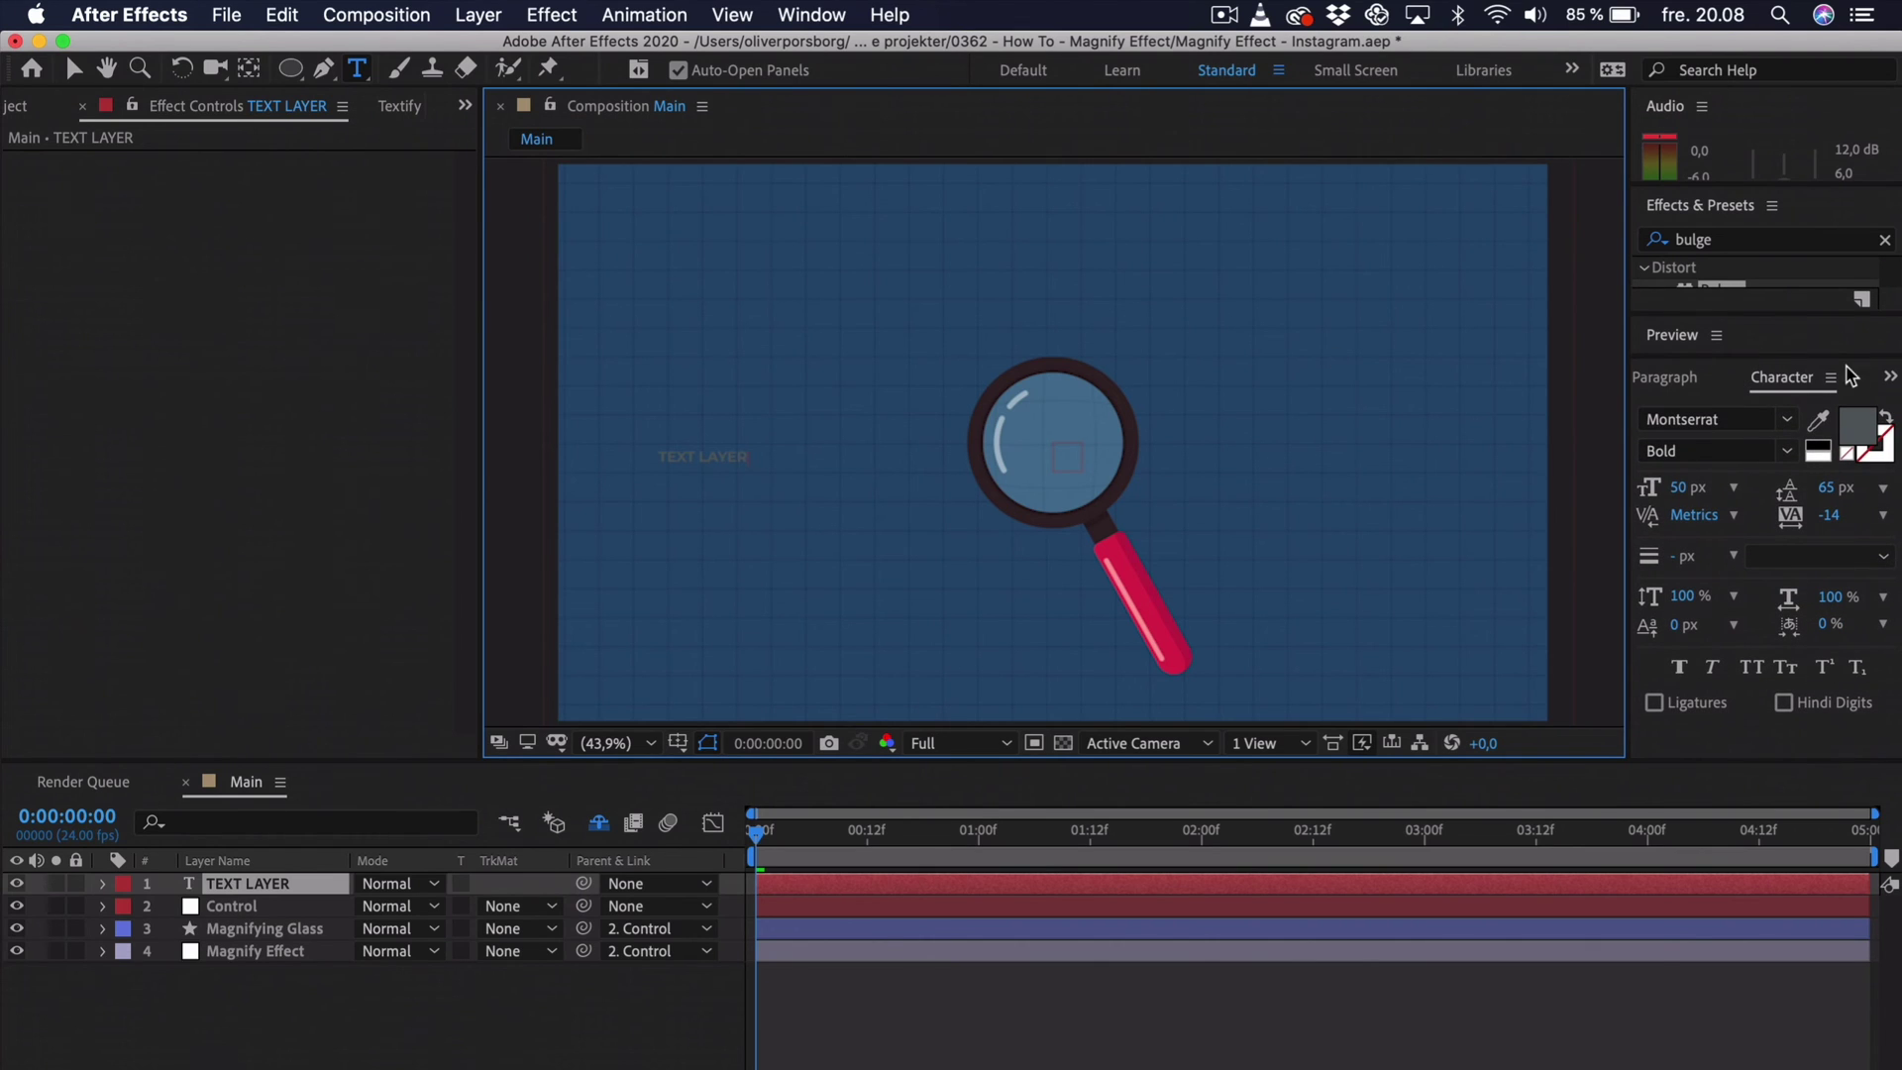
{"action": "left_click", "coordinate": [1860, 426]}
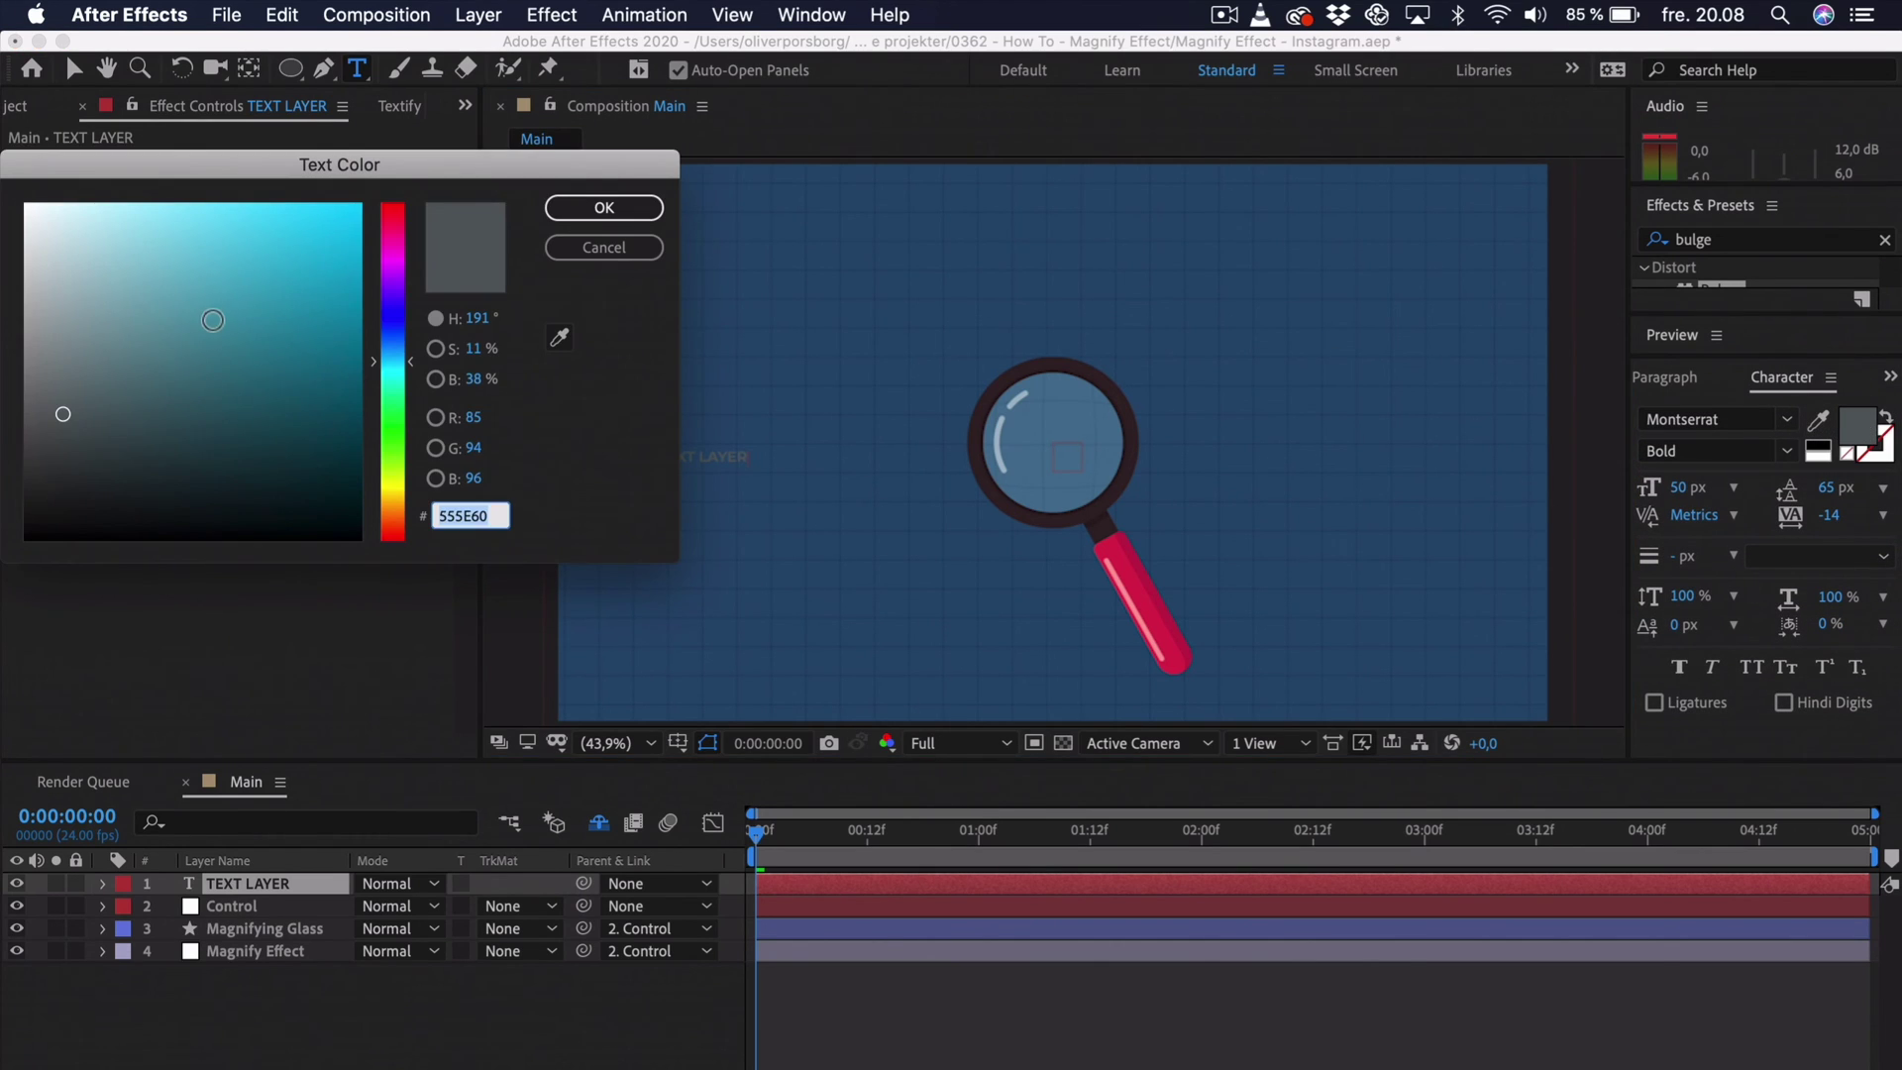
{"action": "left_click_drag", "start_coordinate": [212, 319], "coordinate": [10, 194]}
{"action": "left_click", "coordinate": [580, 206]}
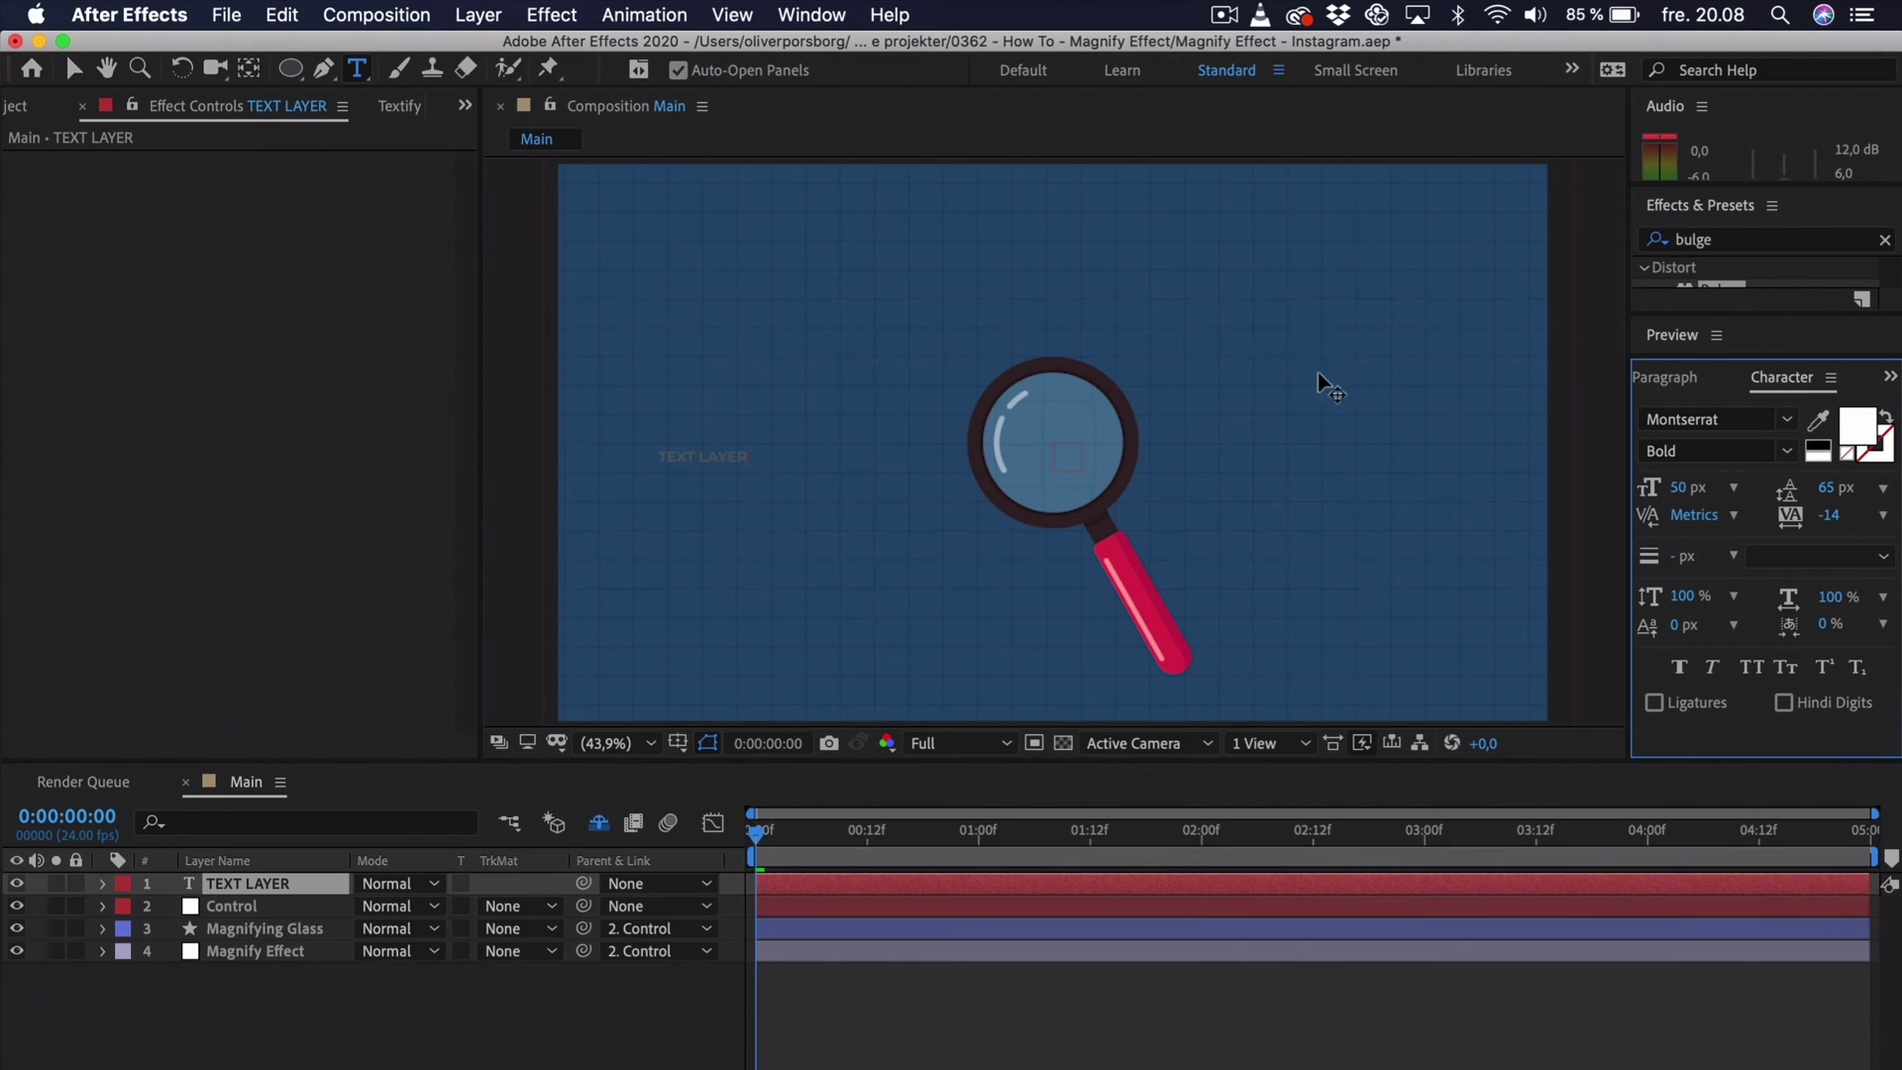
{"action": "left_click_drag", "start_coordinate": [739, 467], "coordinate": [658, 455]}
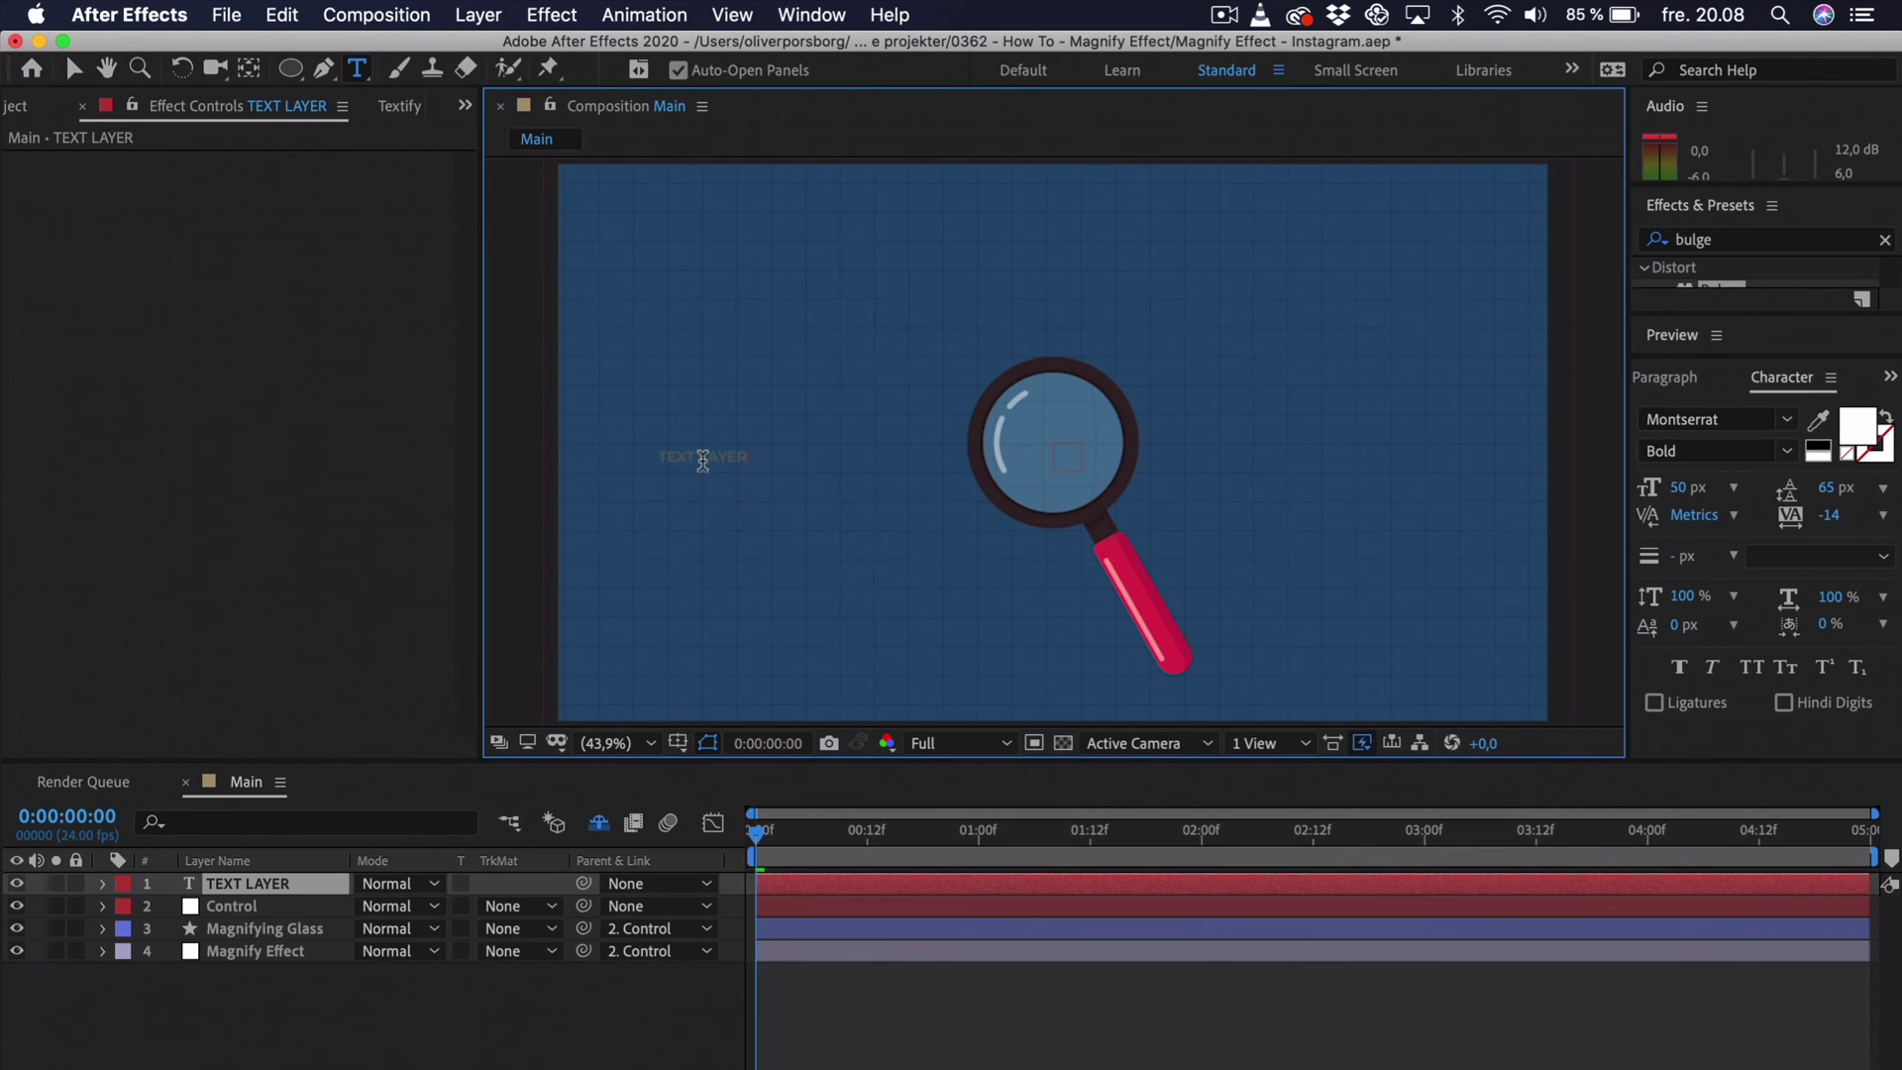
{"action": "left_click", "coordinate": [1860, 426]}
{"action": "left_click_drag", "start_coordinate": [91, 289], "coordinate": [17, 197]}
{"action": "left_click", "coordinate": [604, 207]}
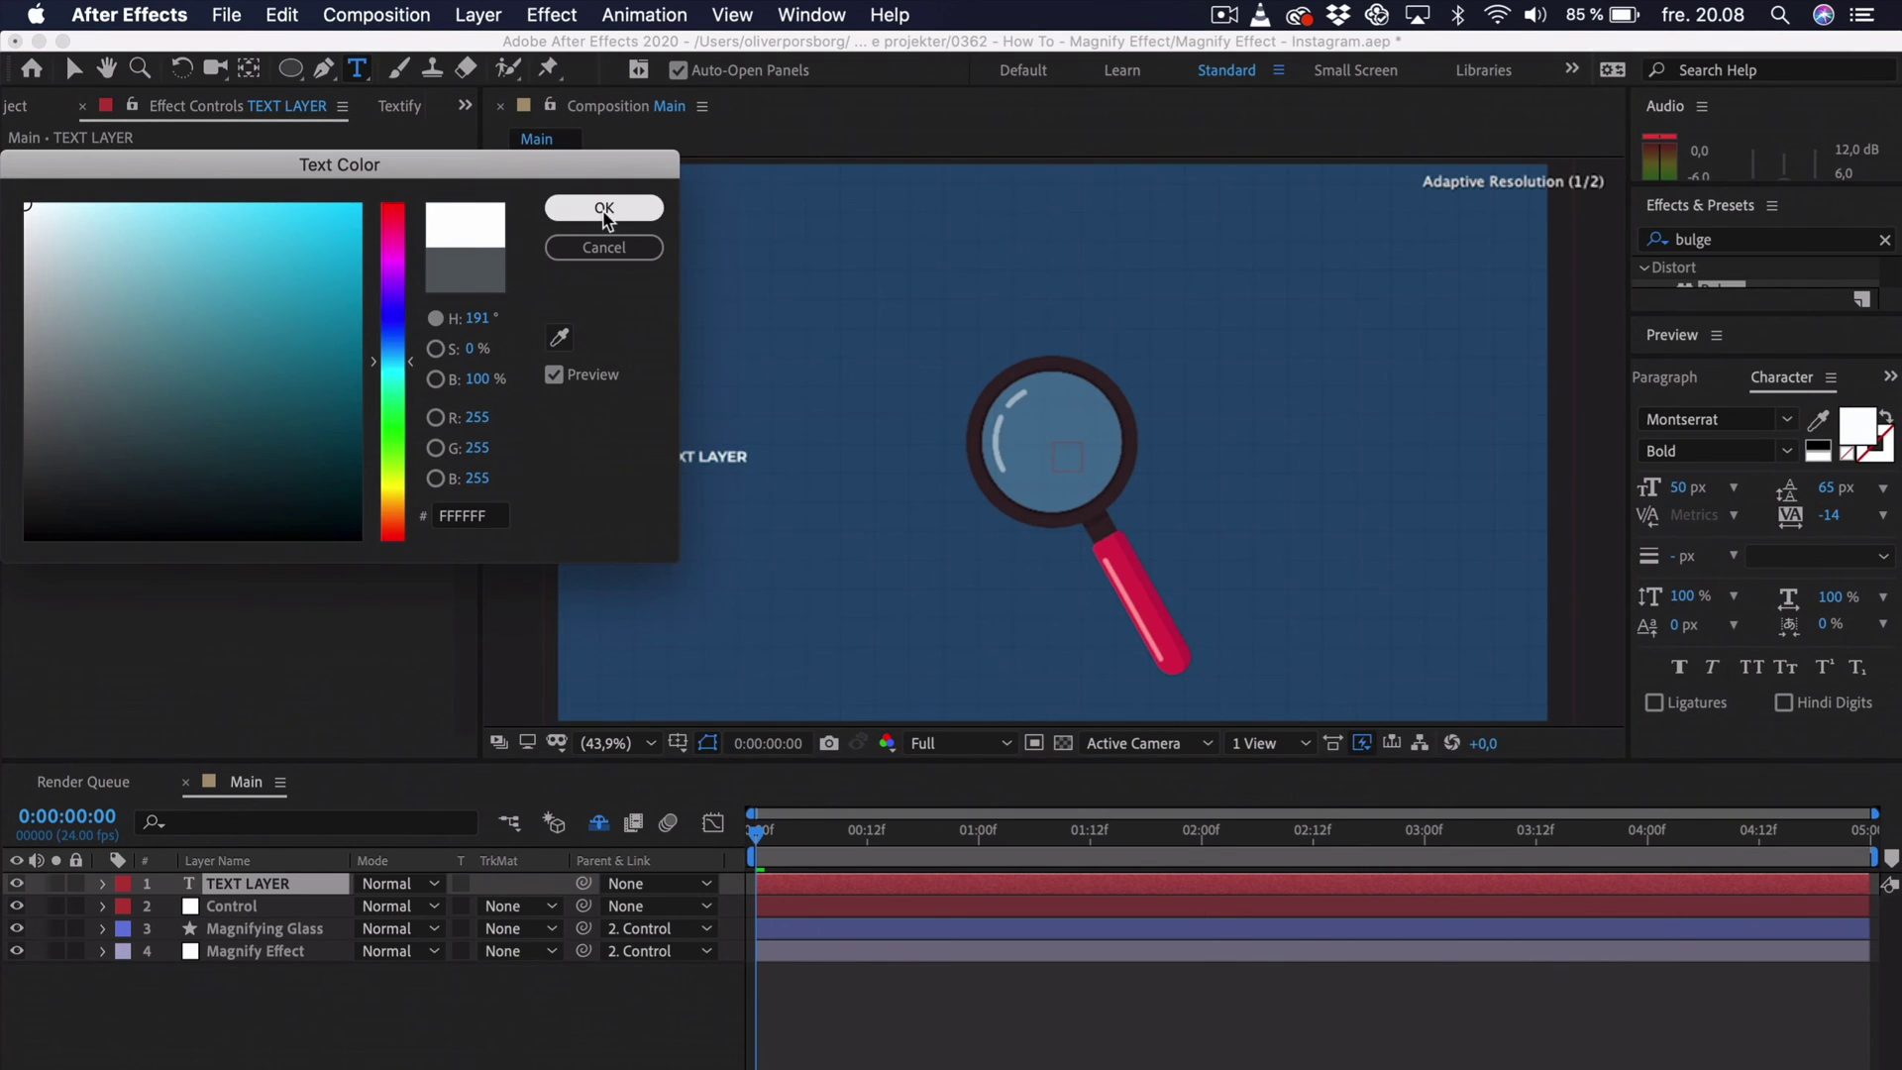
- Set the font to Champion Welterweight at 289 px and centre it over the magnifying glass
{"action": "left_click_drag", "start_coordinate": [1674, 485], "coordinate": [293, 169]}
{"action": "left_click", "coordinate": [72, 67]}
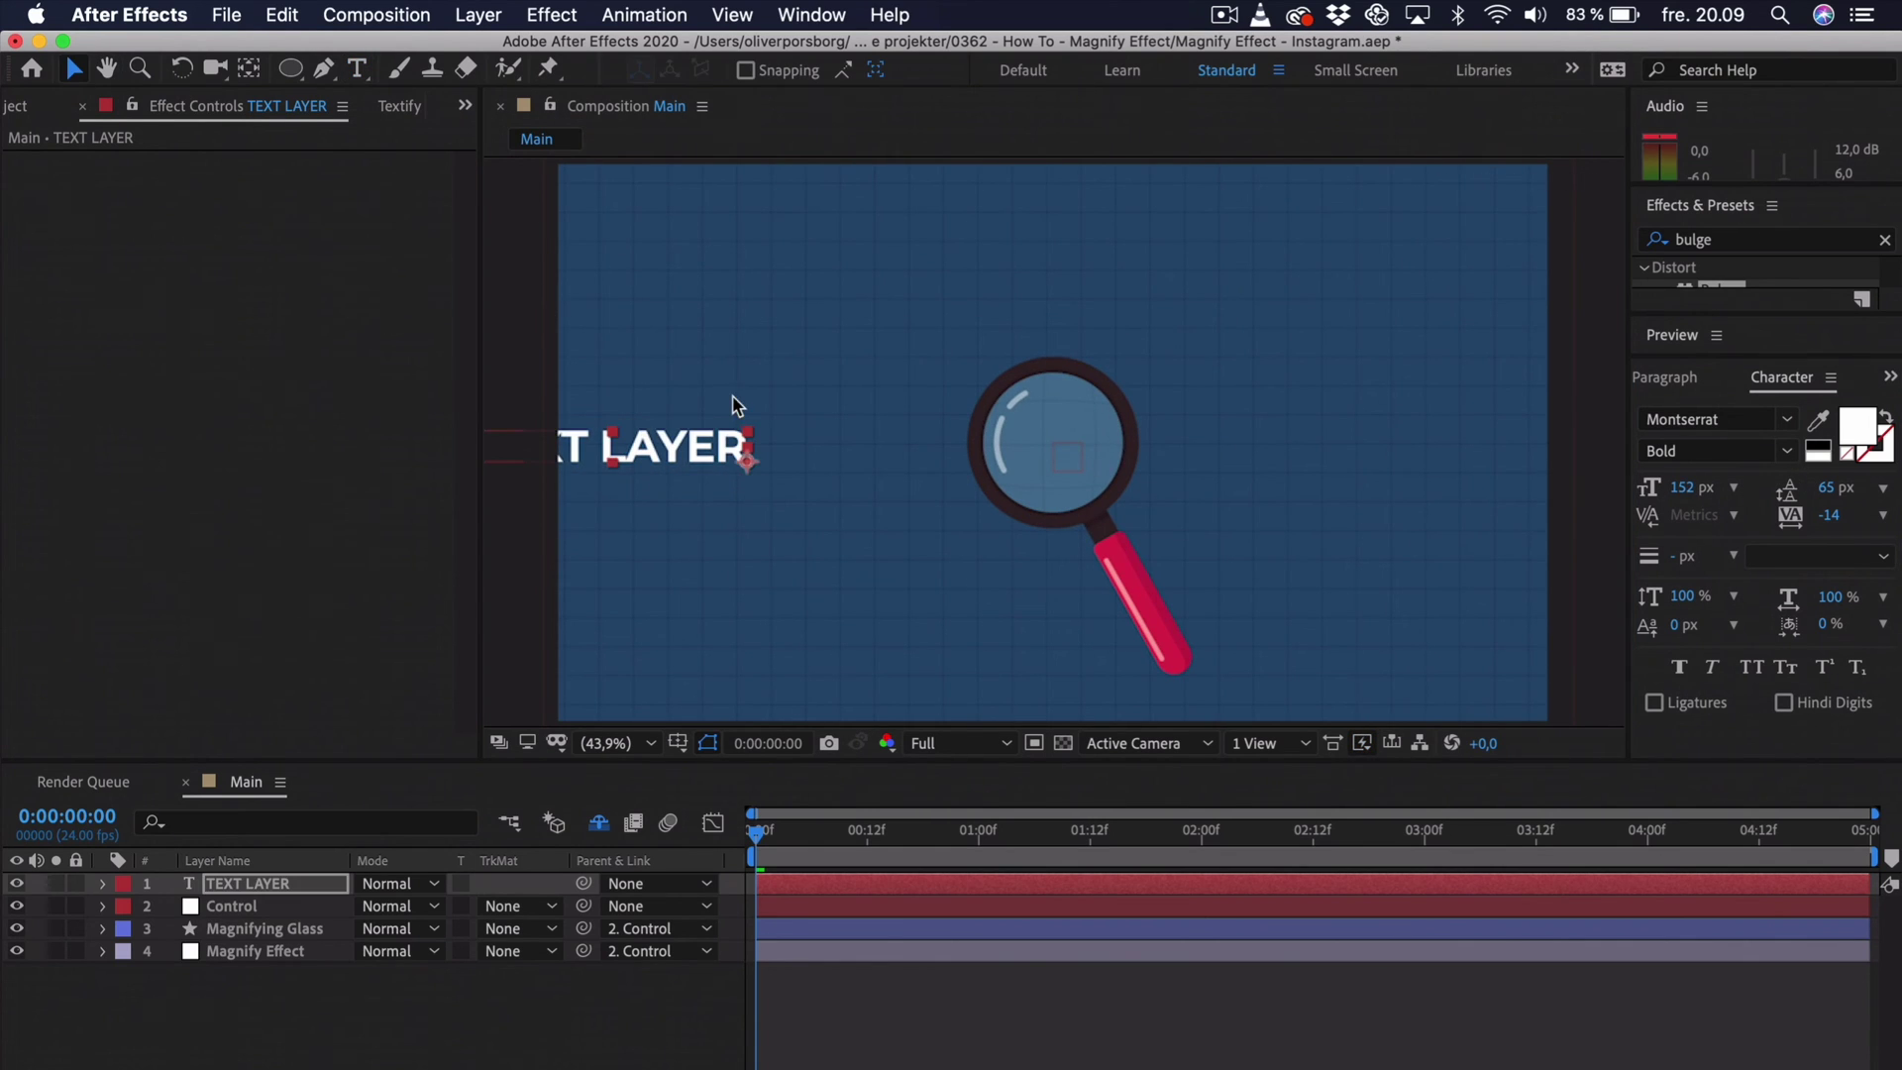
{"action": "left_click_drag", "start_coordinate": [735, 404], "coordinate": [983, 392]}
{"action": "left_click", "coordinate": [1735, 418]}
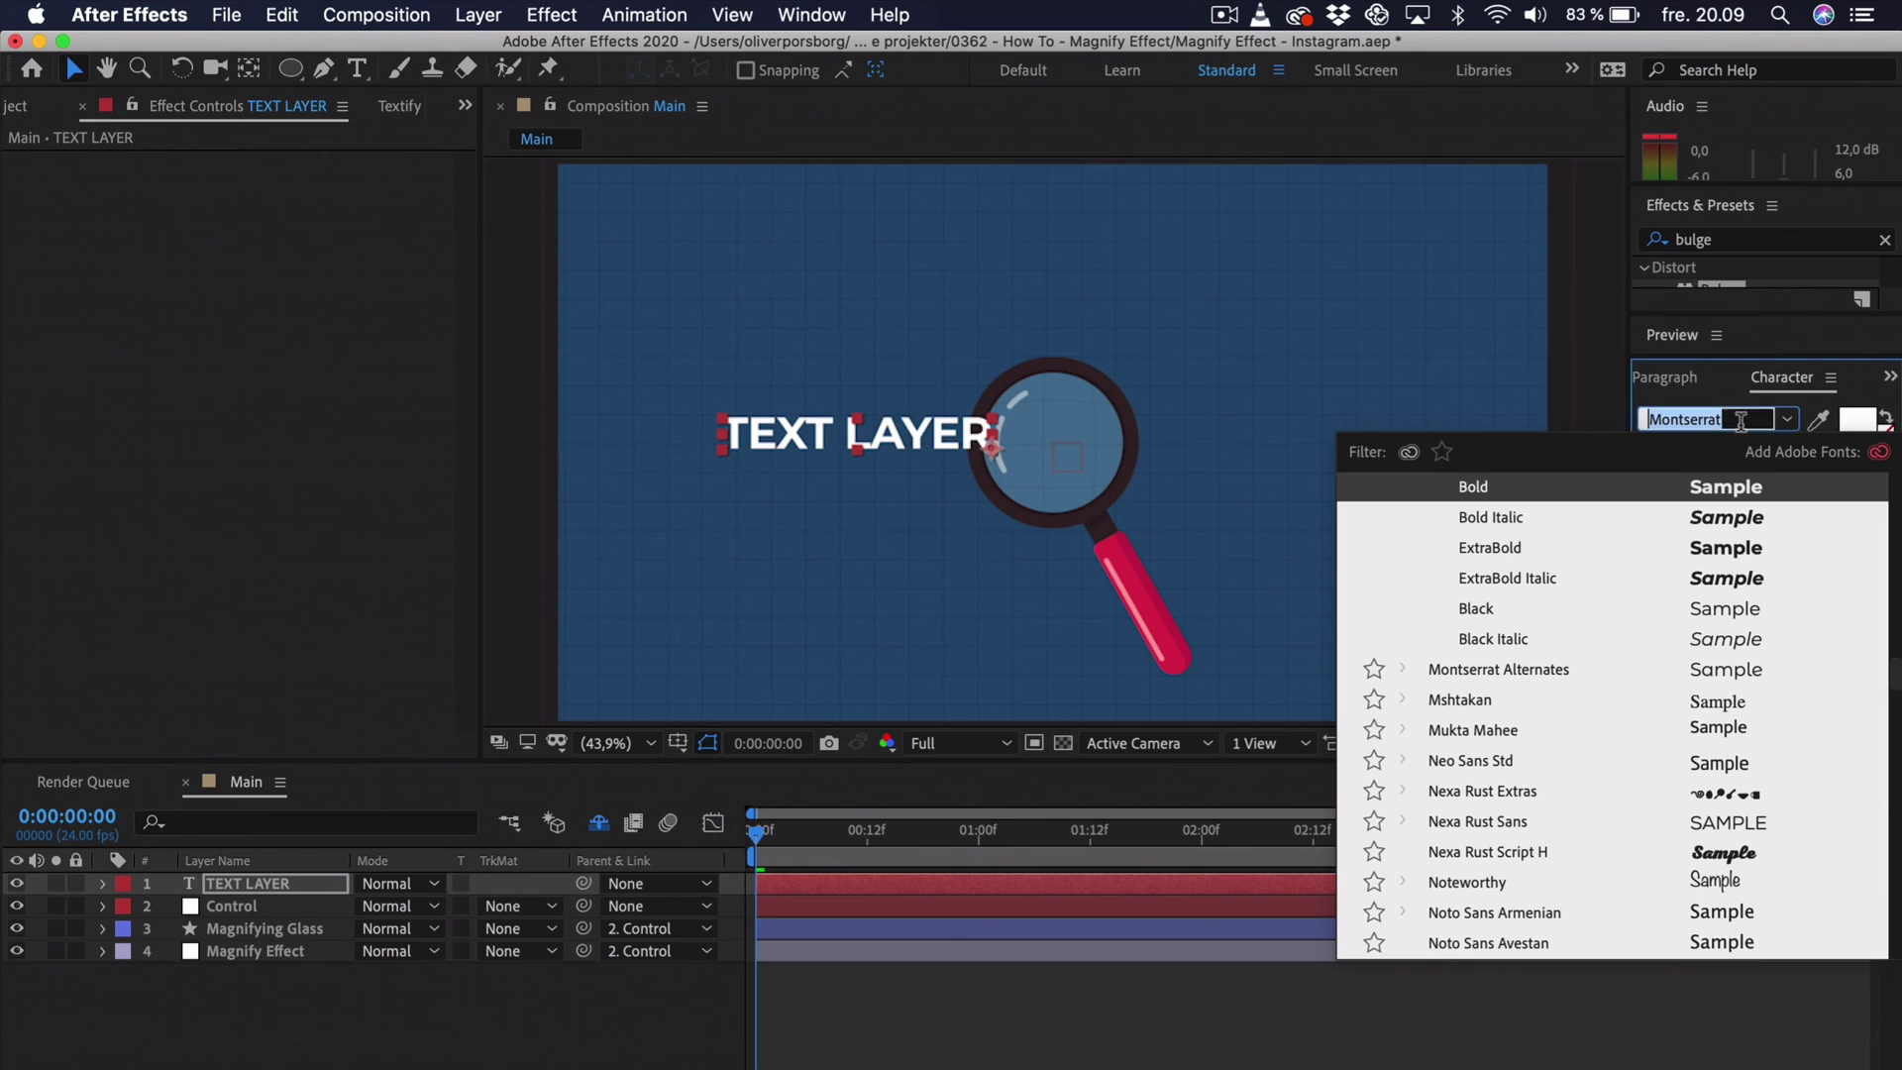
{"action": "type", "text": "champio"}
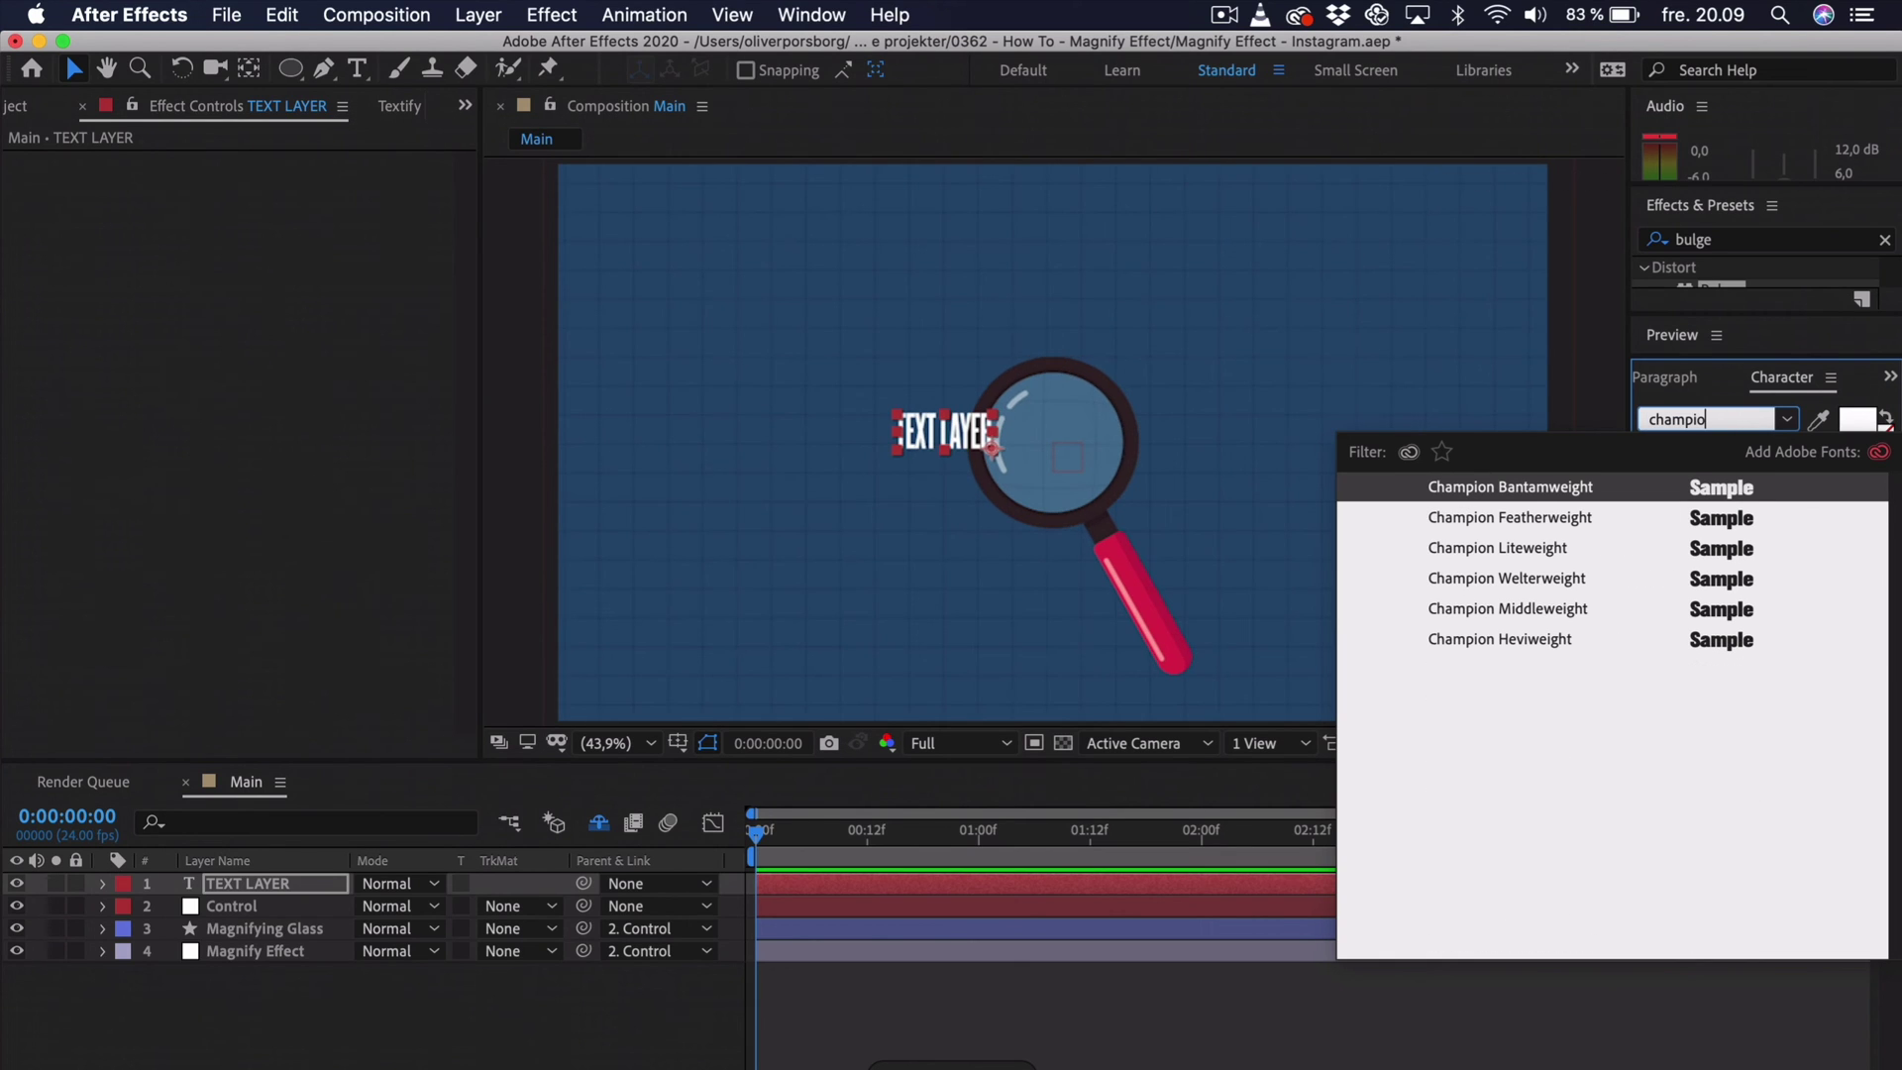
{"action": "left_click", "coordinate": [1650, 639]}
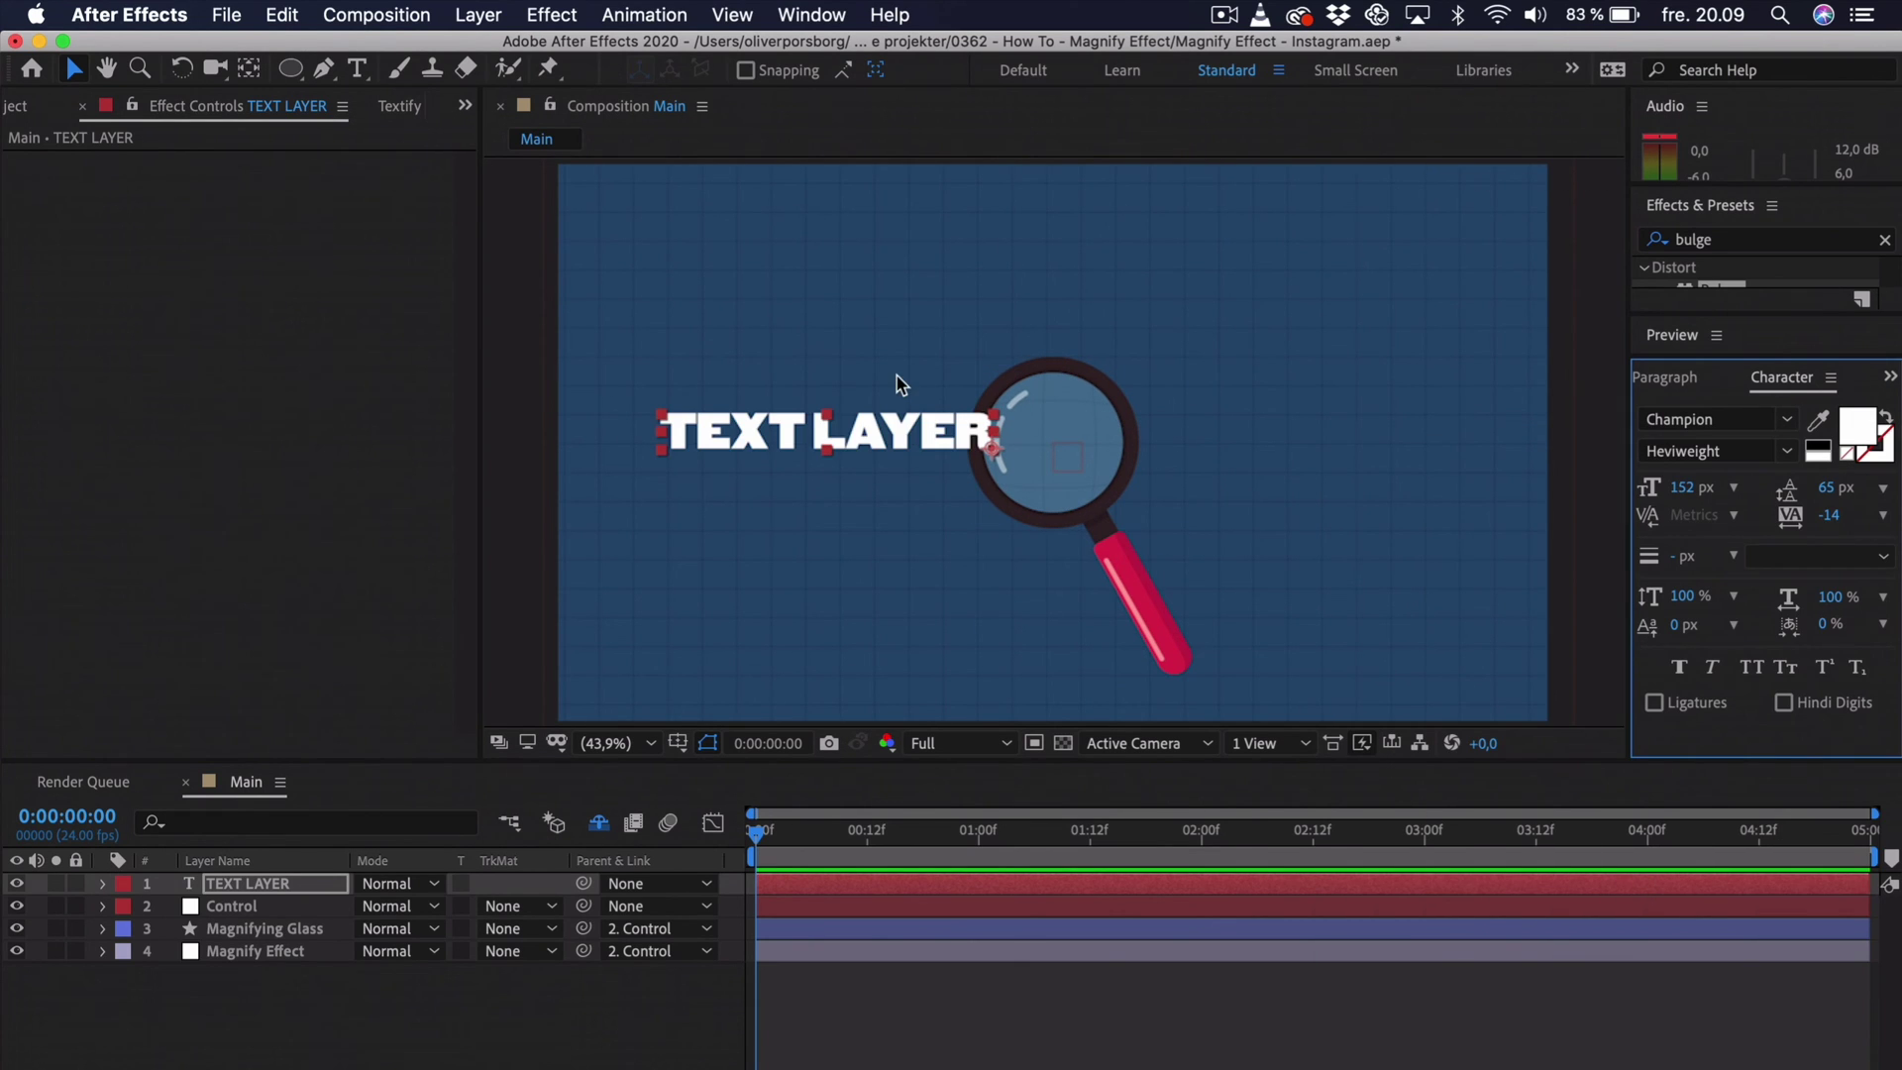
{"action": "left_click_drag", "start_coordinate": [916, 441], "coordinate": [1155, 462]}
{"action": "left_click", "coordinate": [1787, 450]}
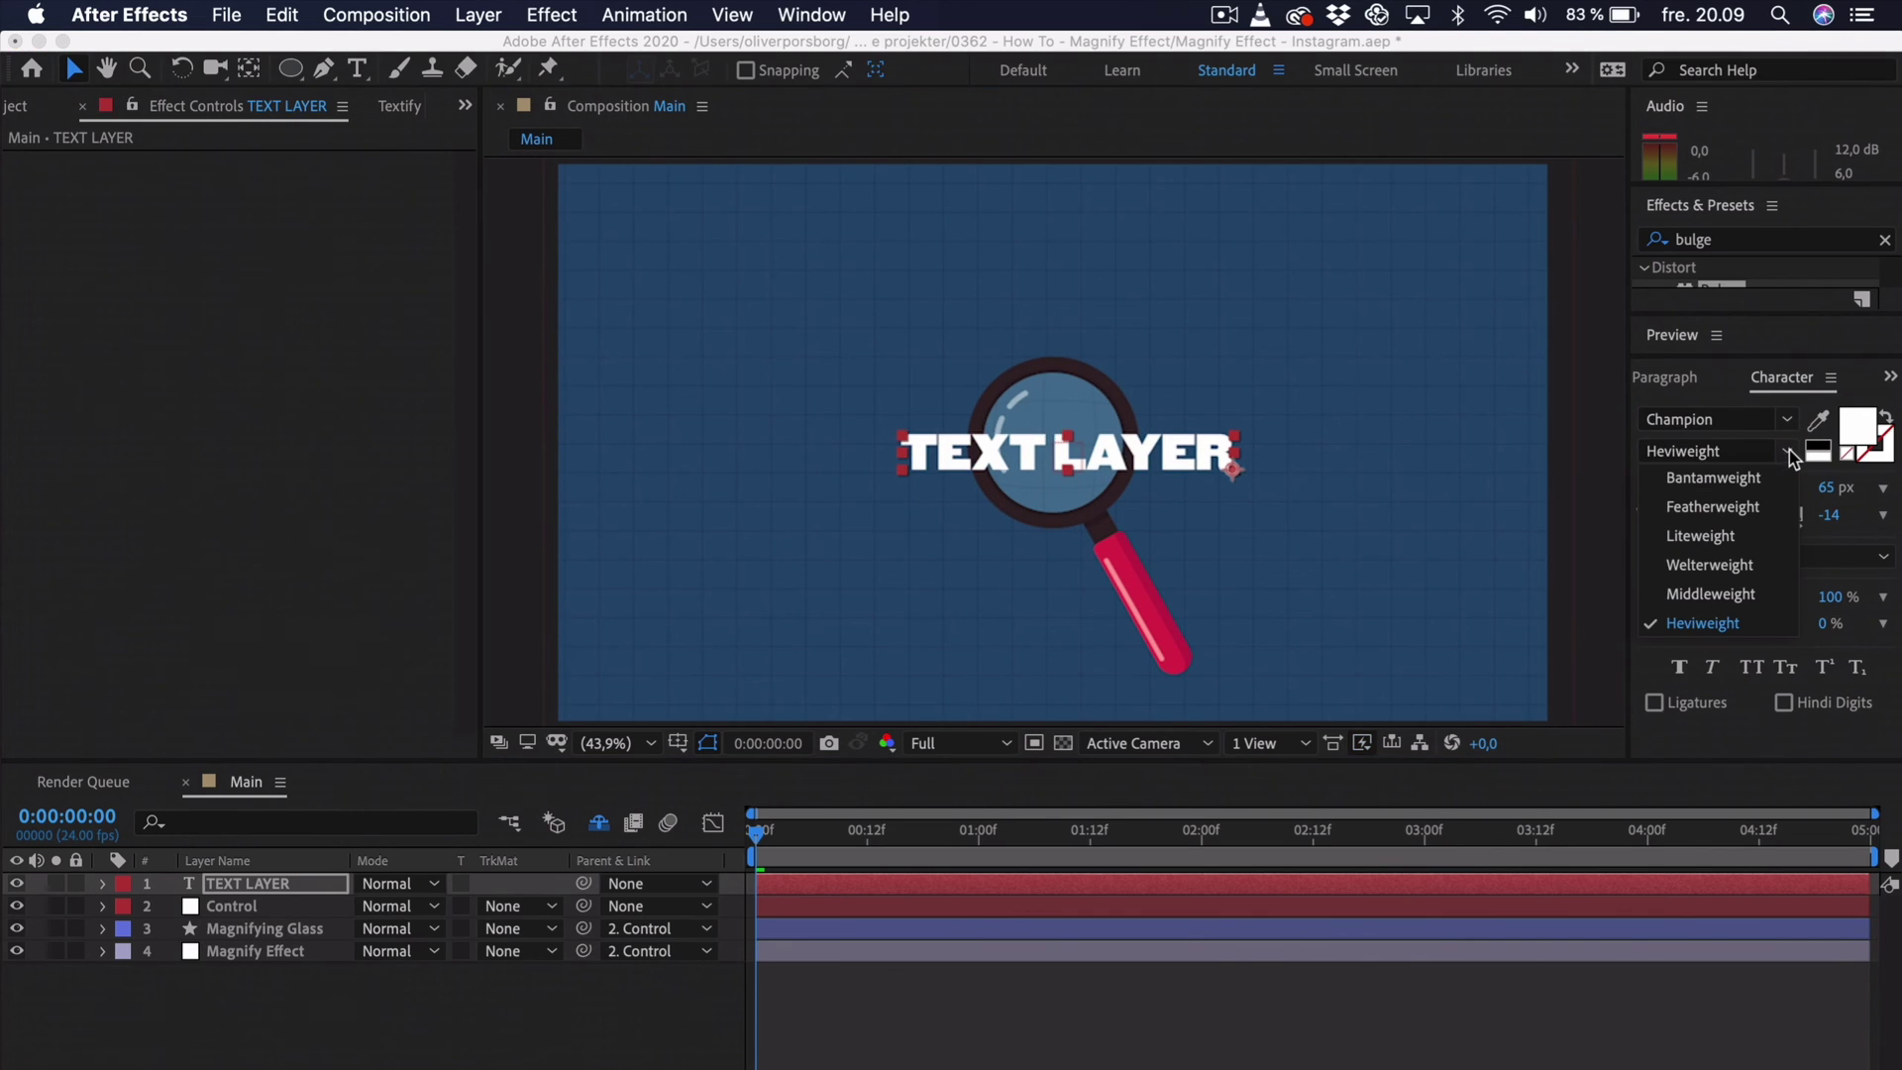
{"action": "left_click", "coordinate": [1709, 564]}
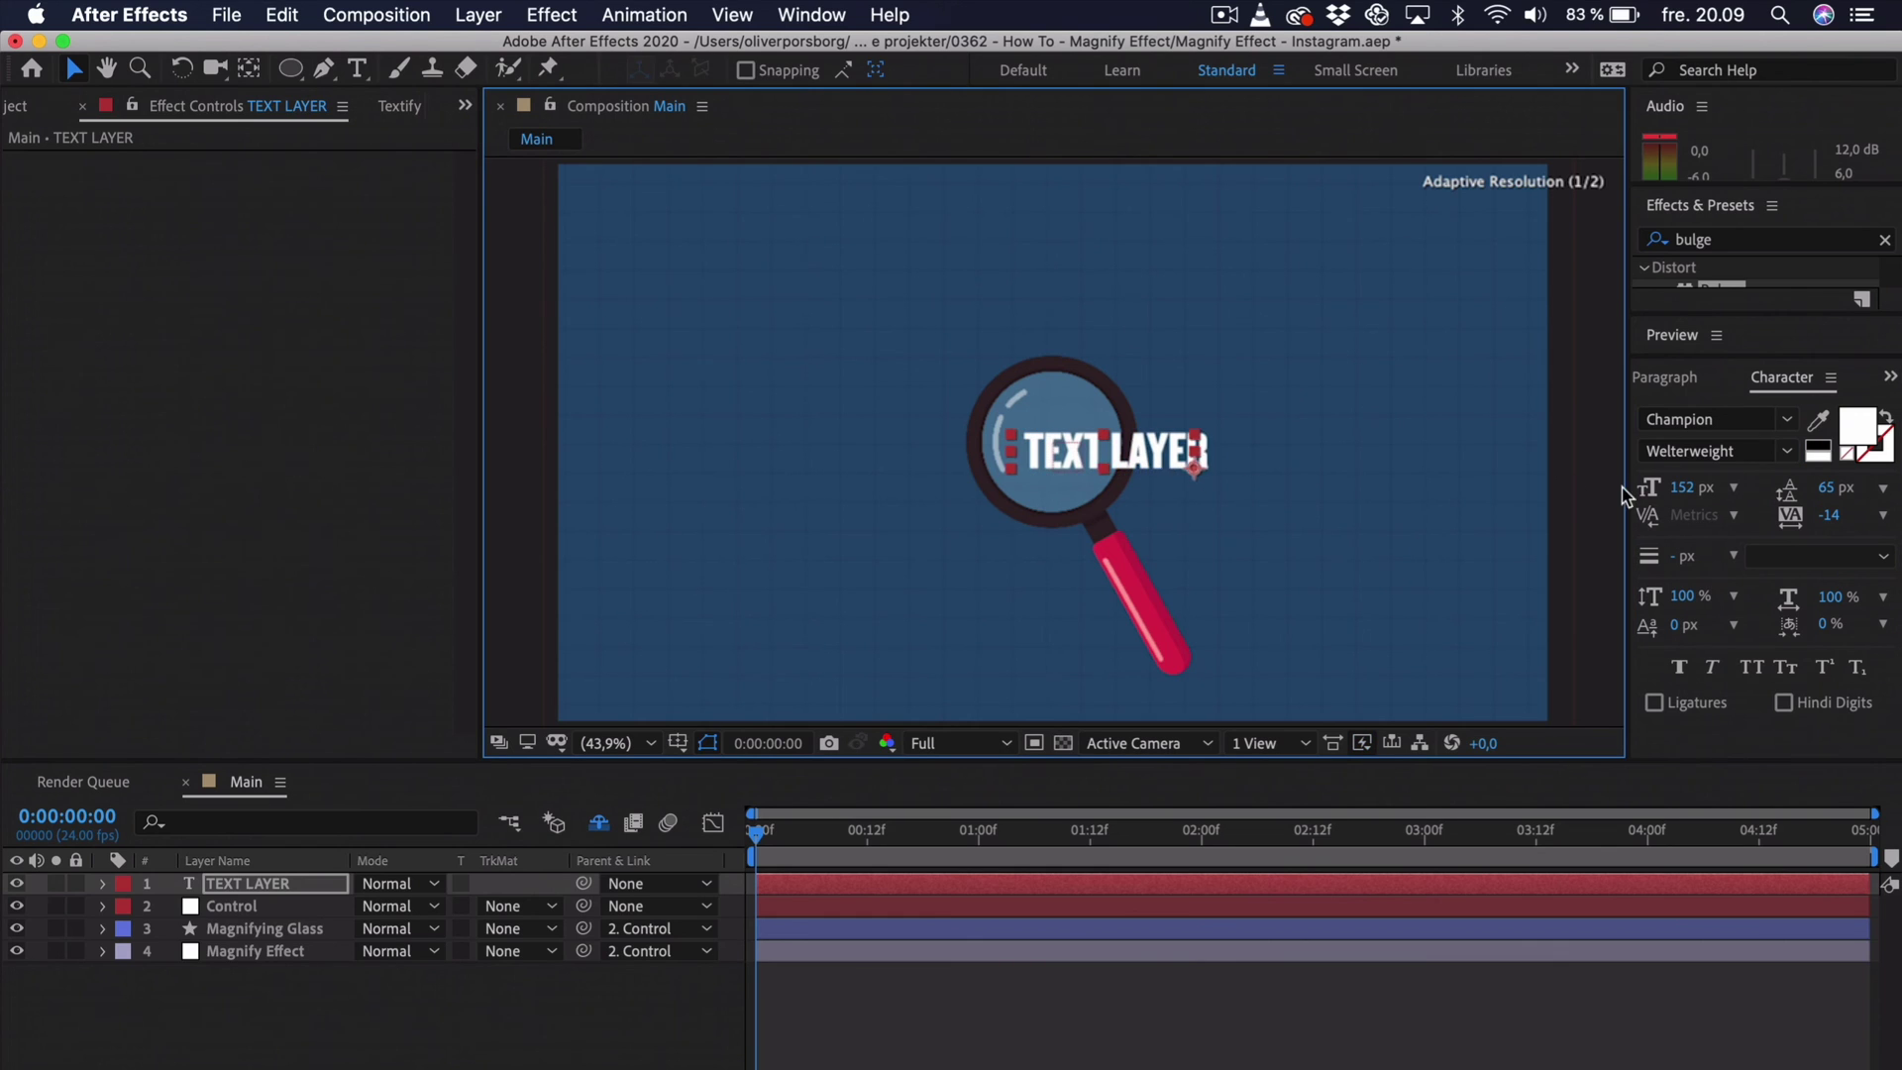
{"action": "left_click_drag", "start_coordinate": [1691, 487], "coordinate": [1833, 488]}
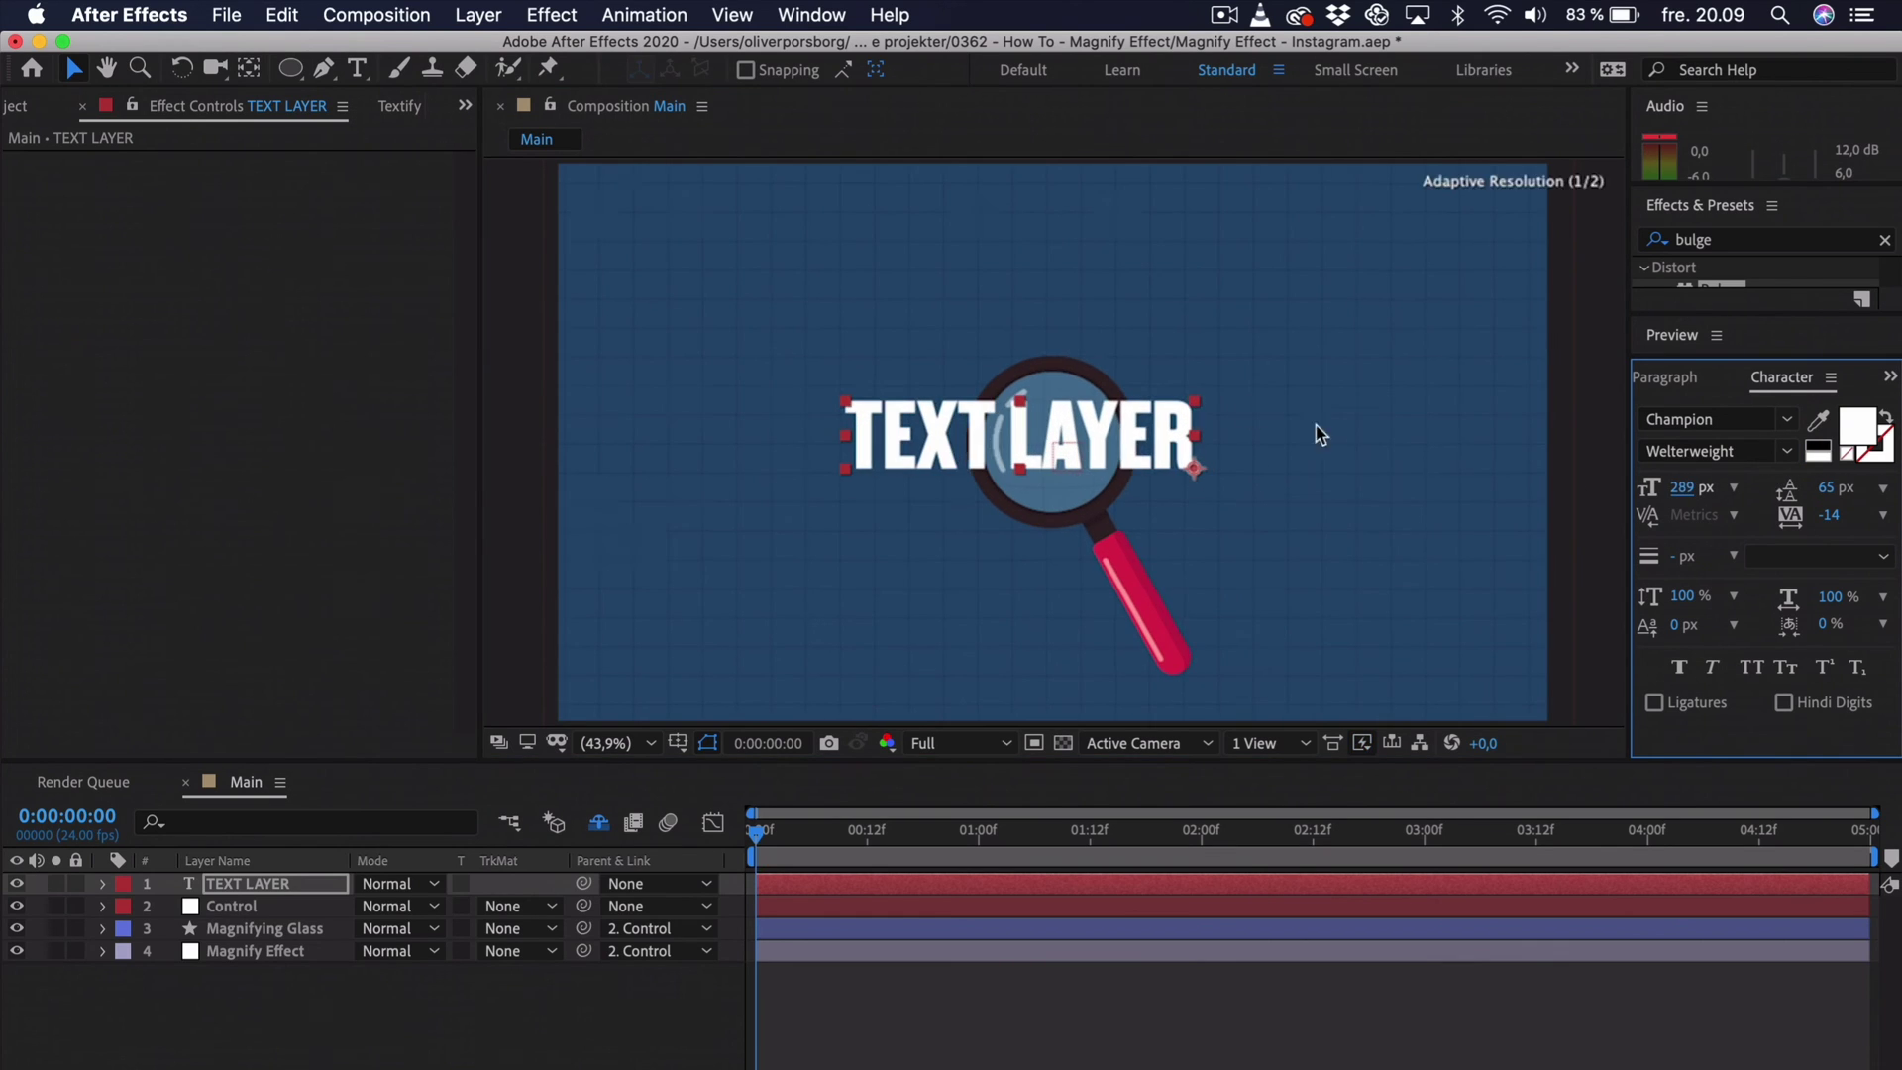
{"action": "left_click_drag", "start_coordinate": [1123, 440], "coordinate": [1153, 453]}
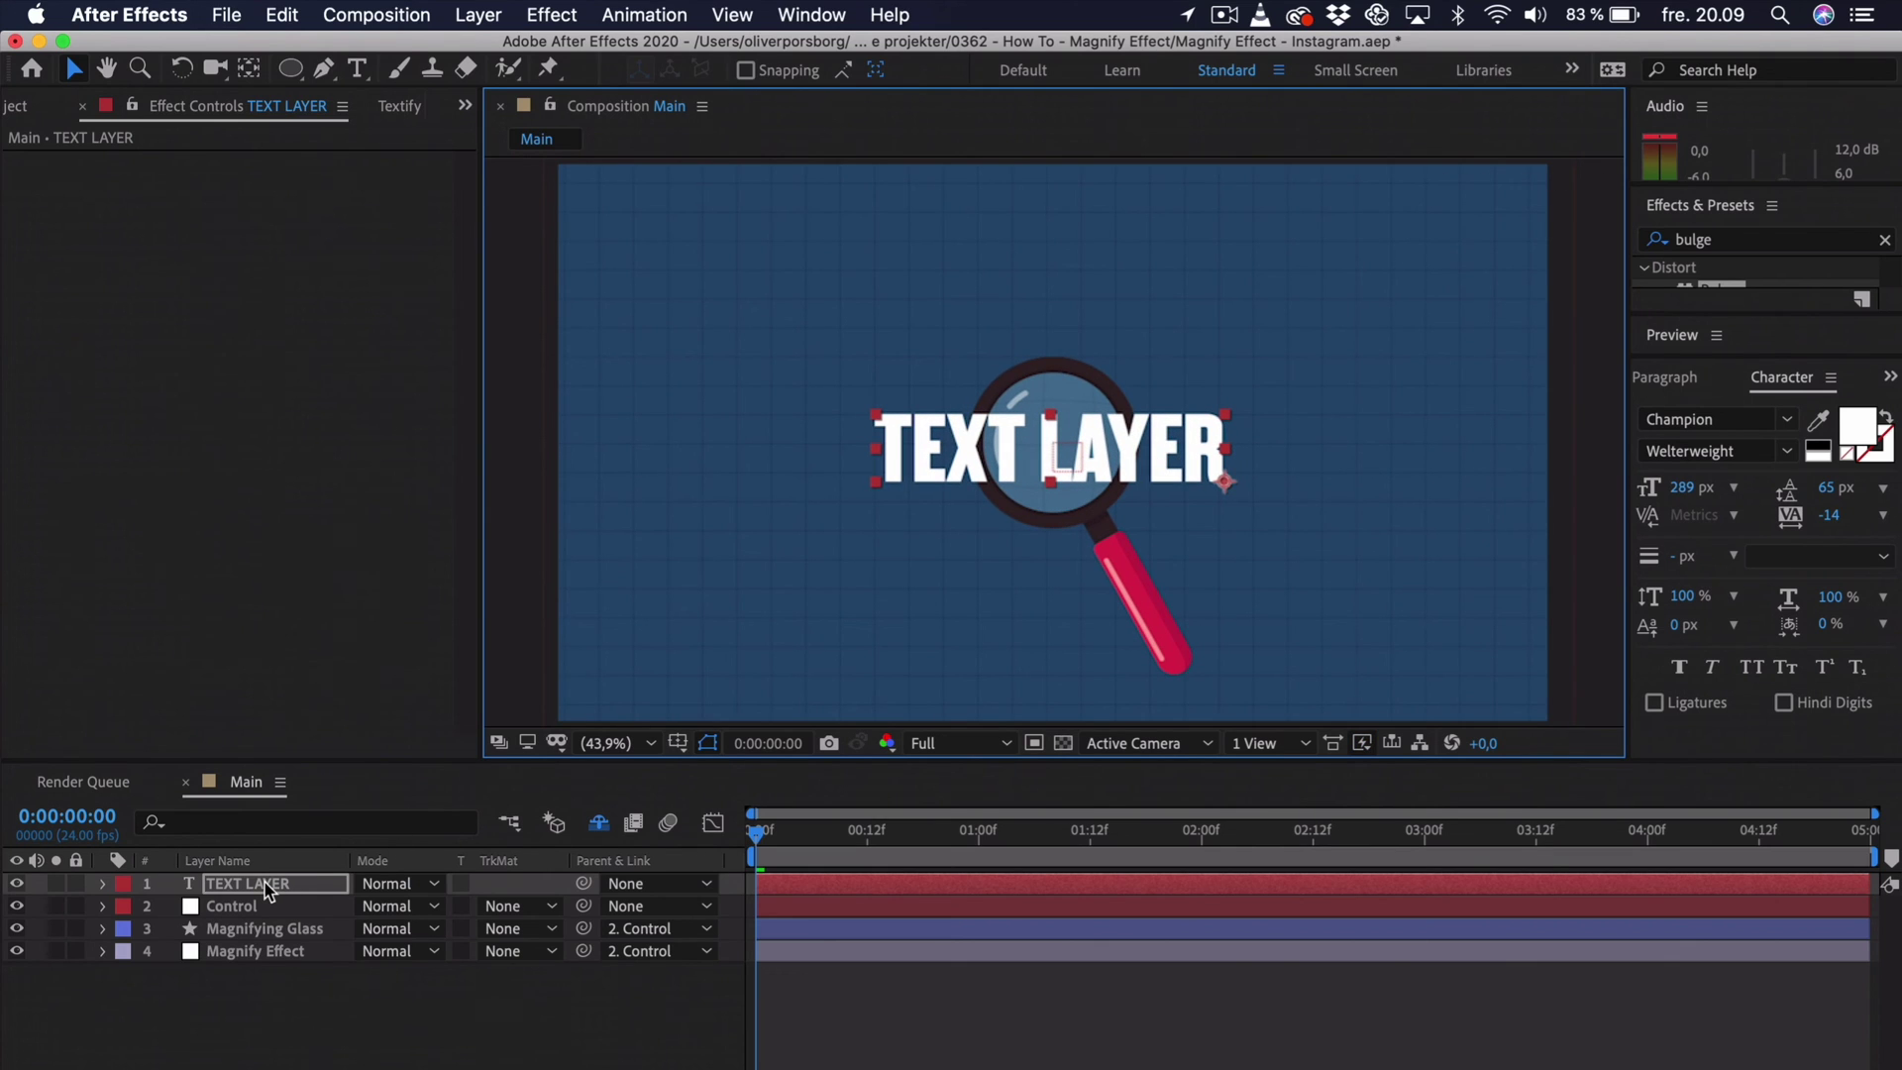
- Move TEXT LAYER below Magnify Effect, then test-drag the Control null and undo the move
{"action": "left_click_drag", "start_coordinate": [266, 890], "coordinate": [270, 961]}
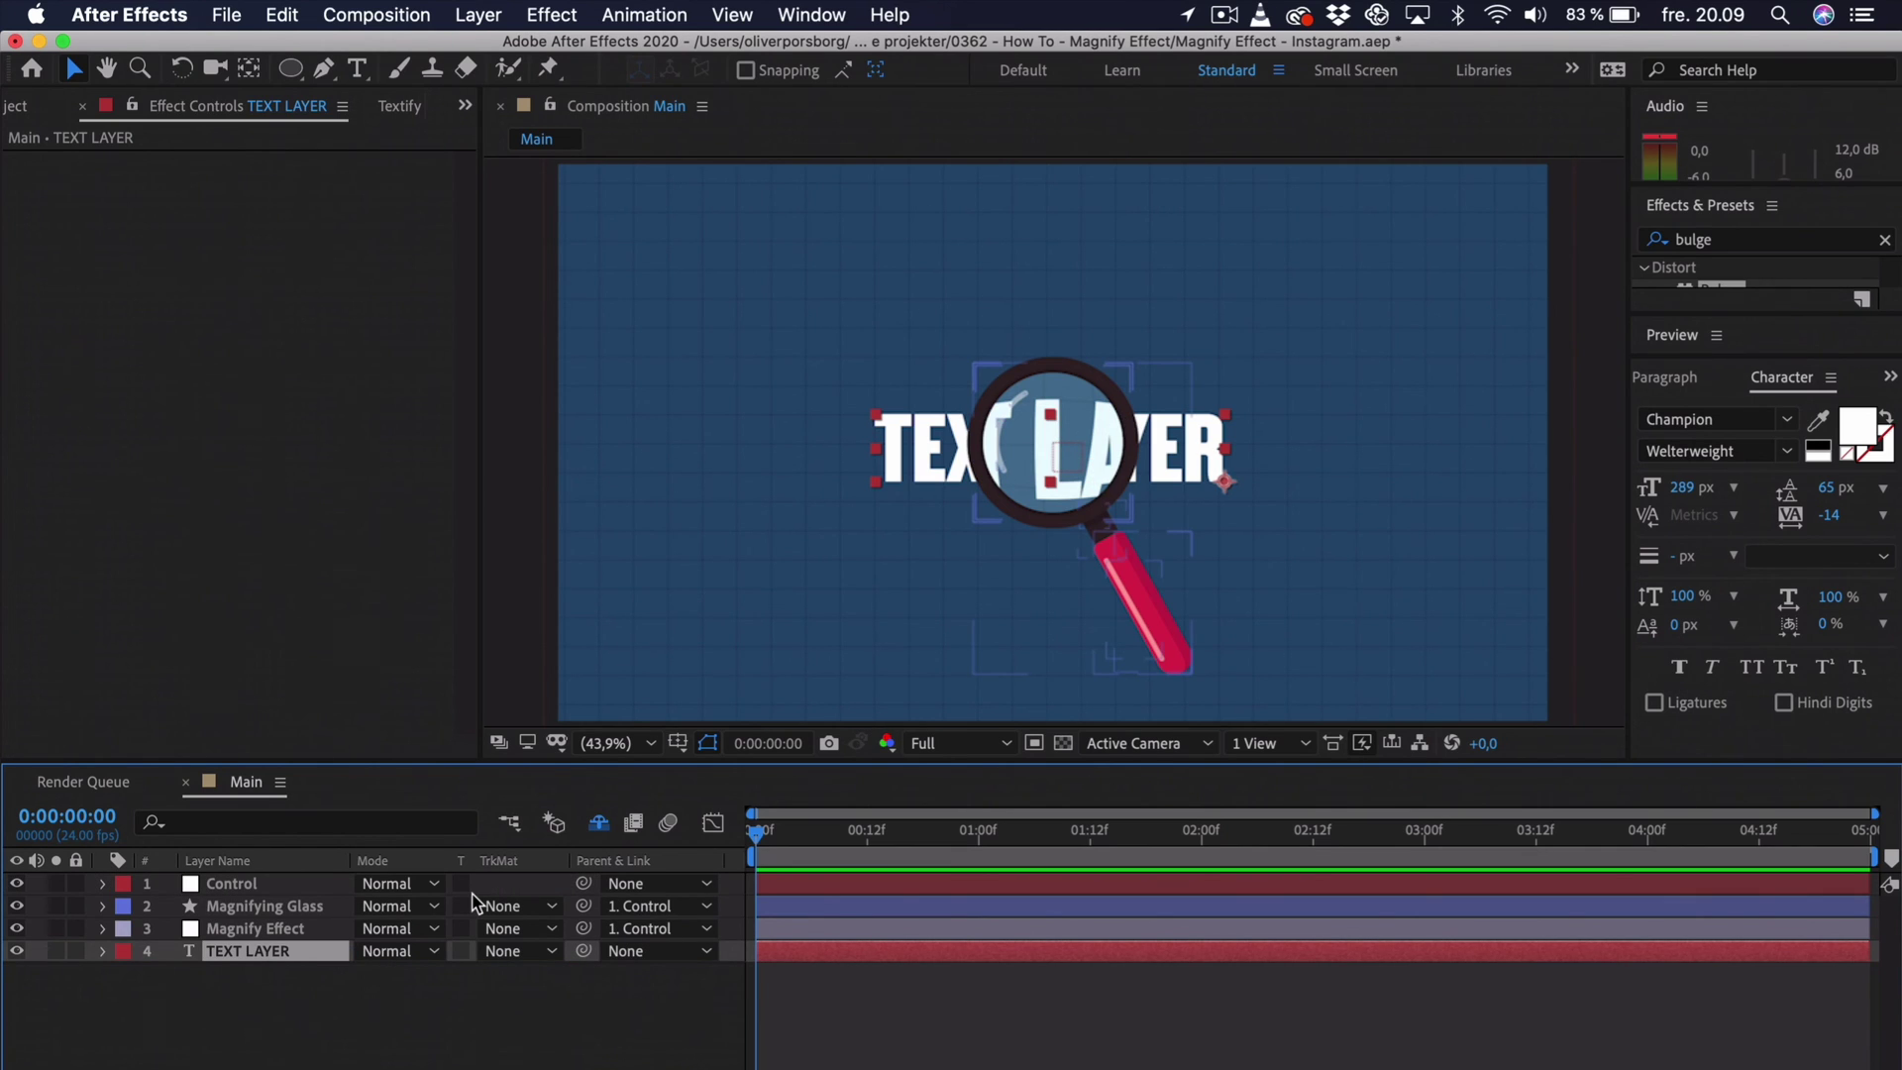
{"action": "left_click", "coordinate": [340, 1010]}
{"action": "left_click", "coordinate": [252, 884]}
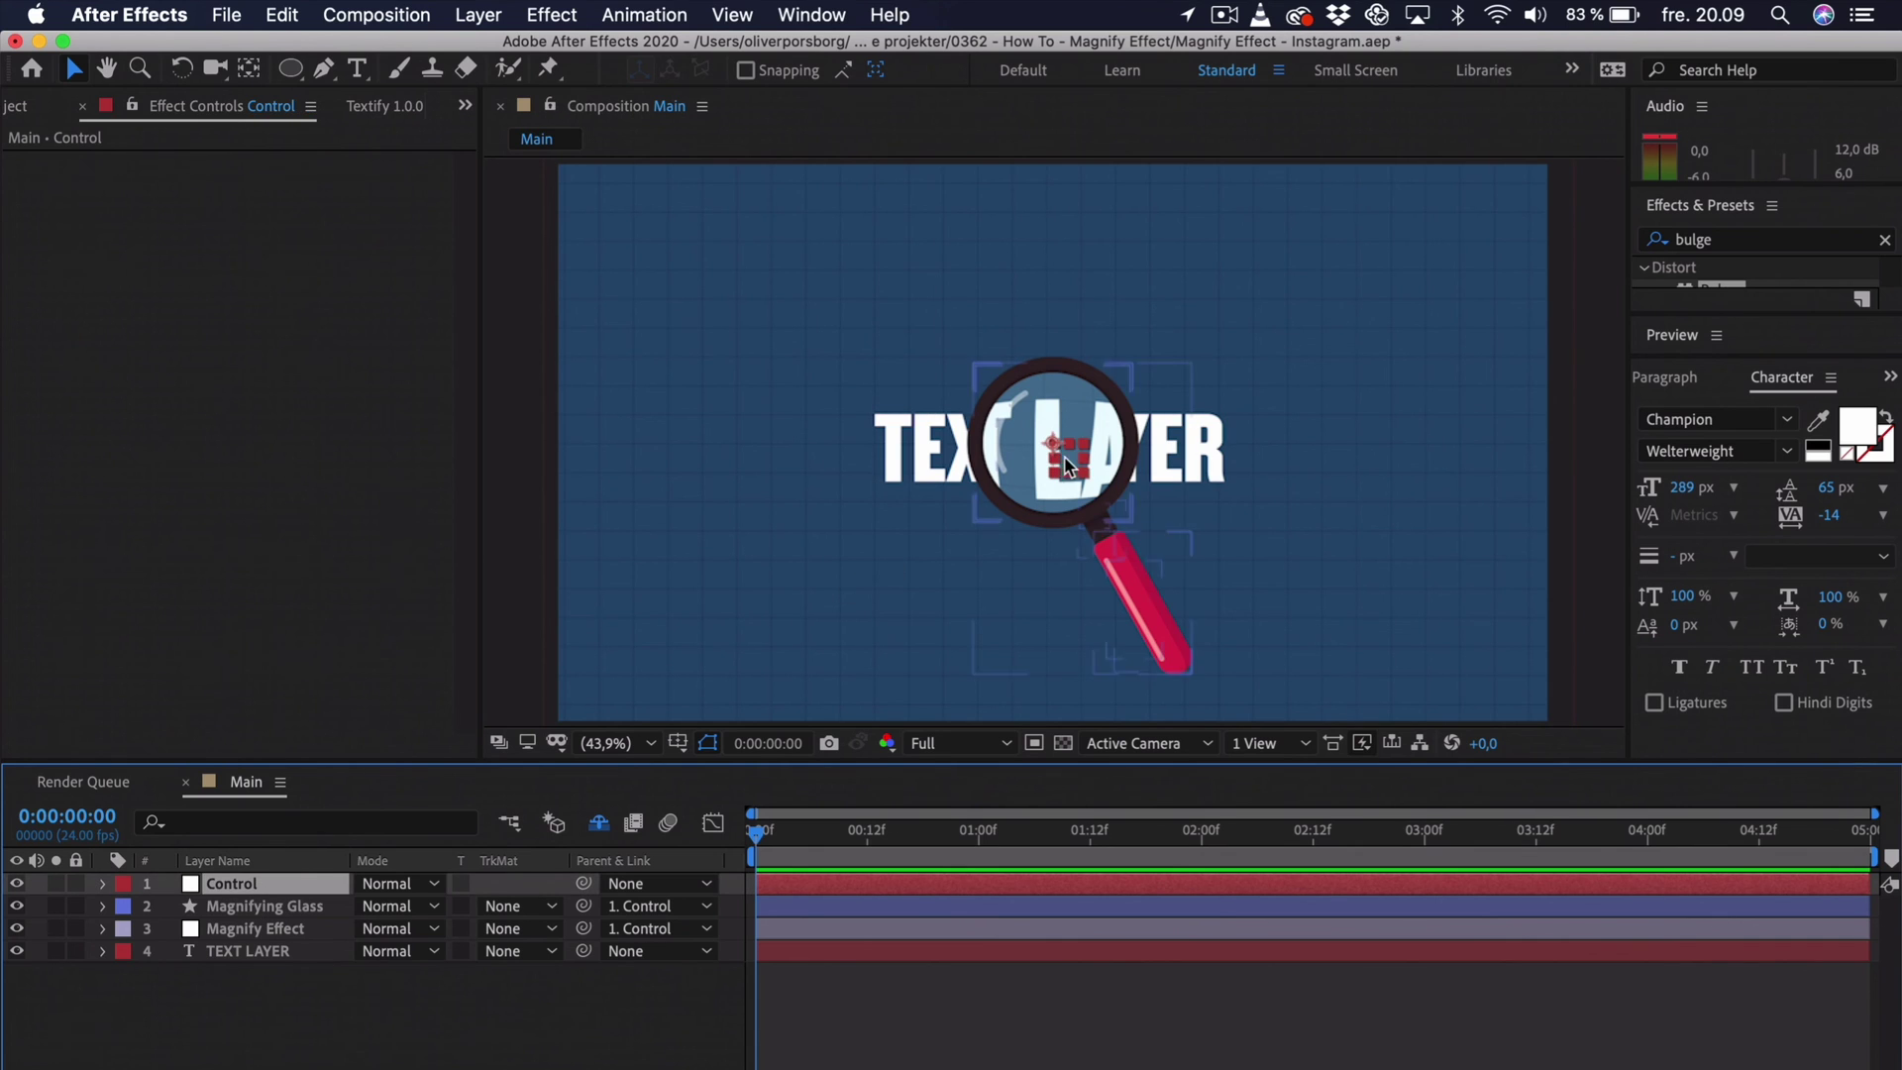
{"action": "left_click_drag", "start_coordinate": [1073, 468], "coordinate": [1237, 453]}
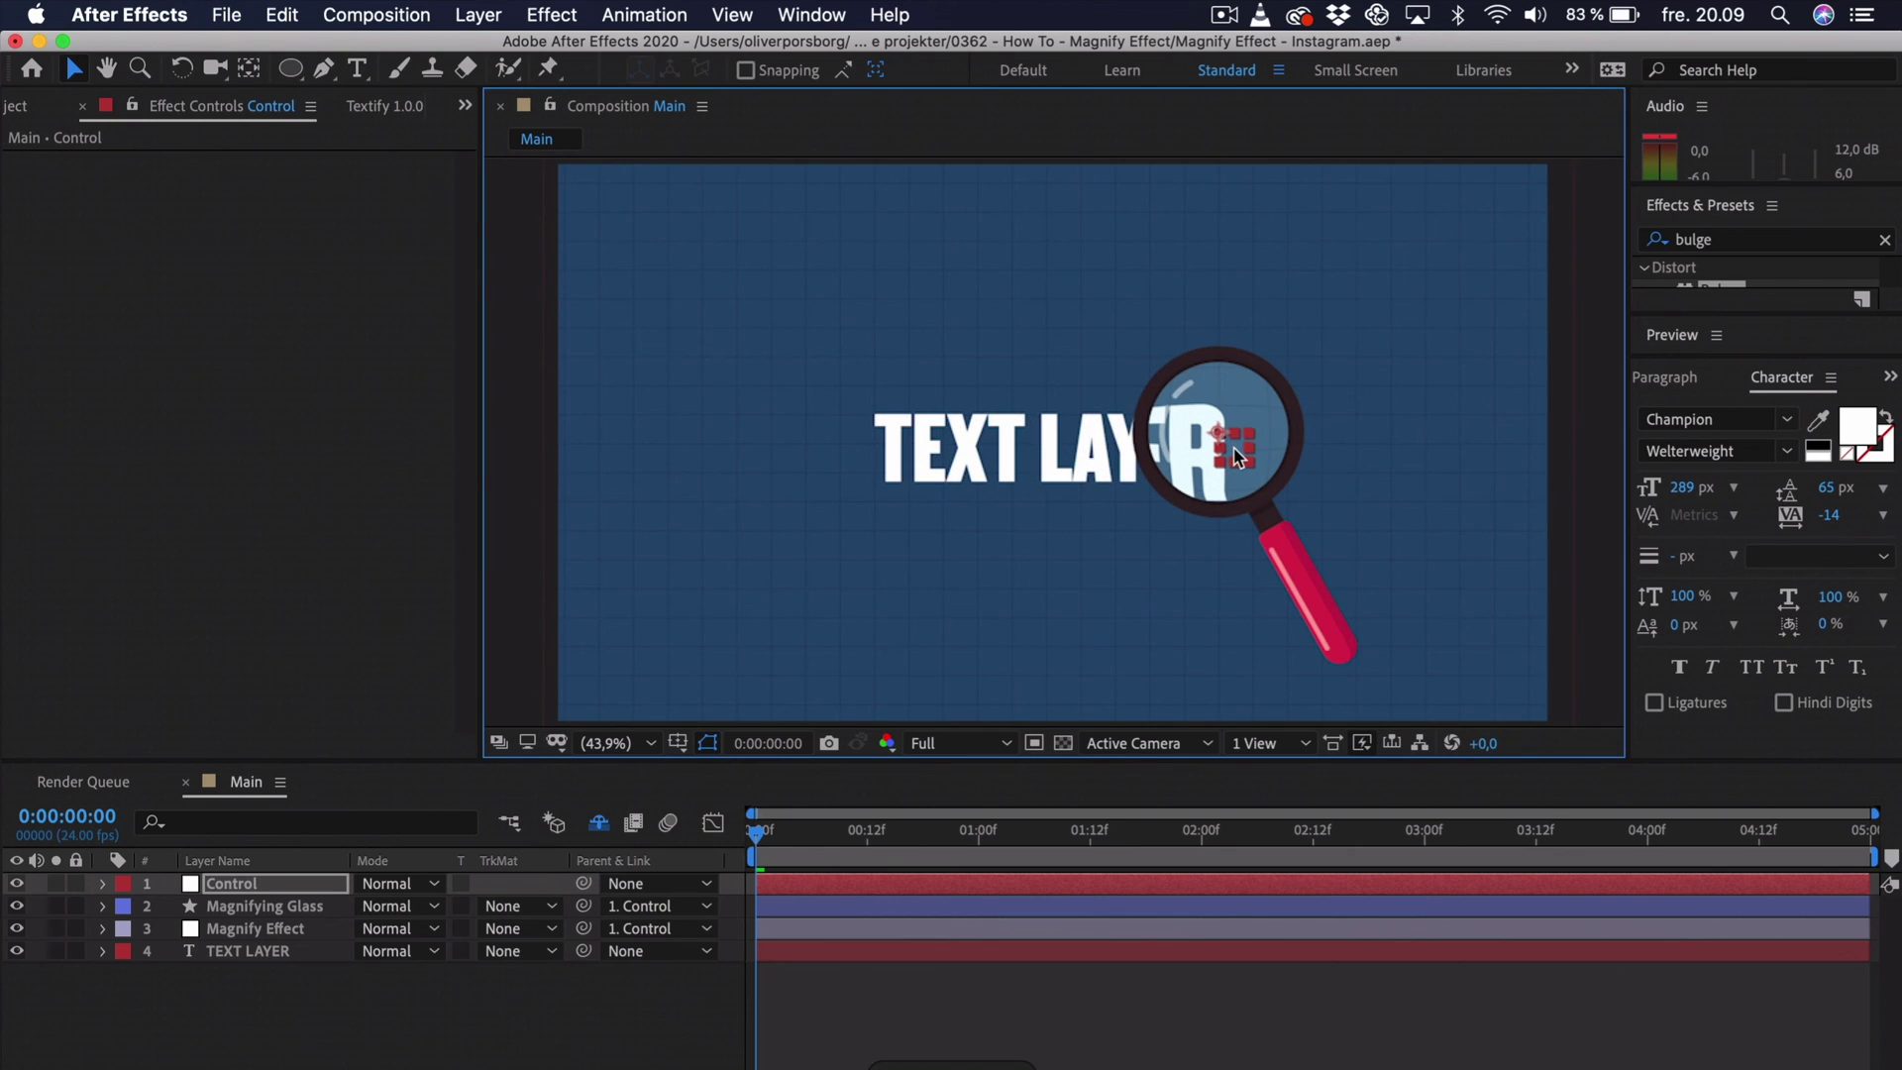
{"action": "key", "text": "super+z"}
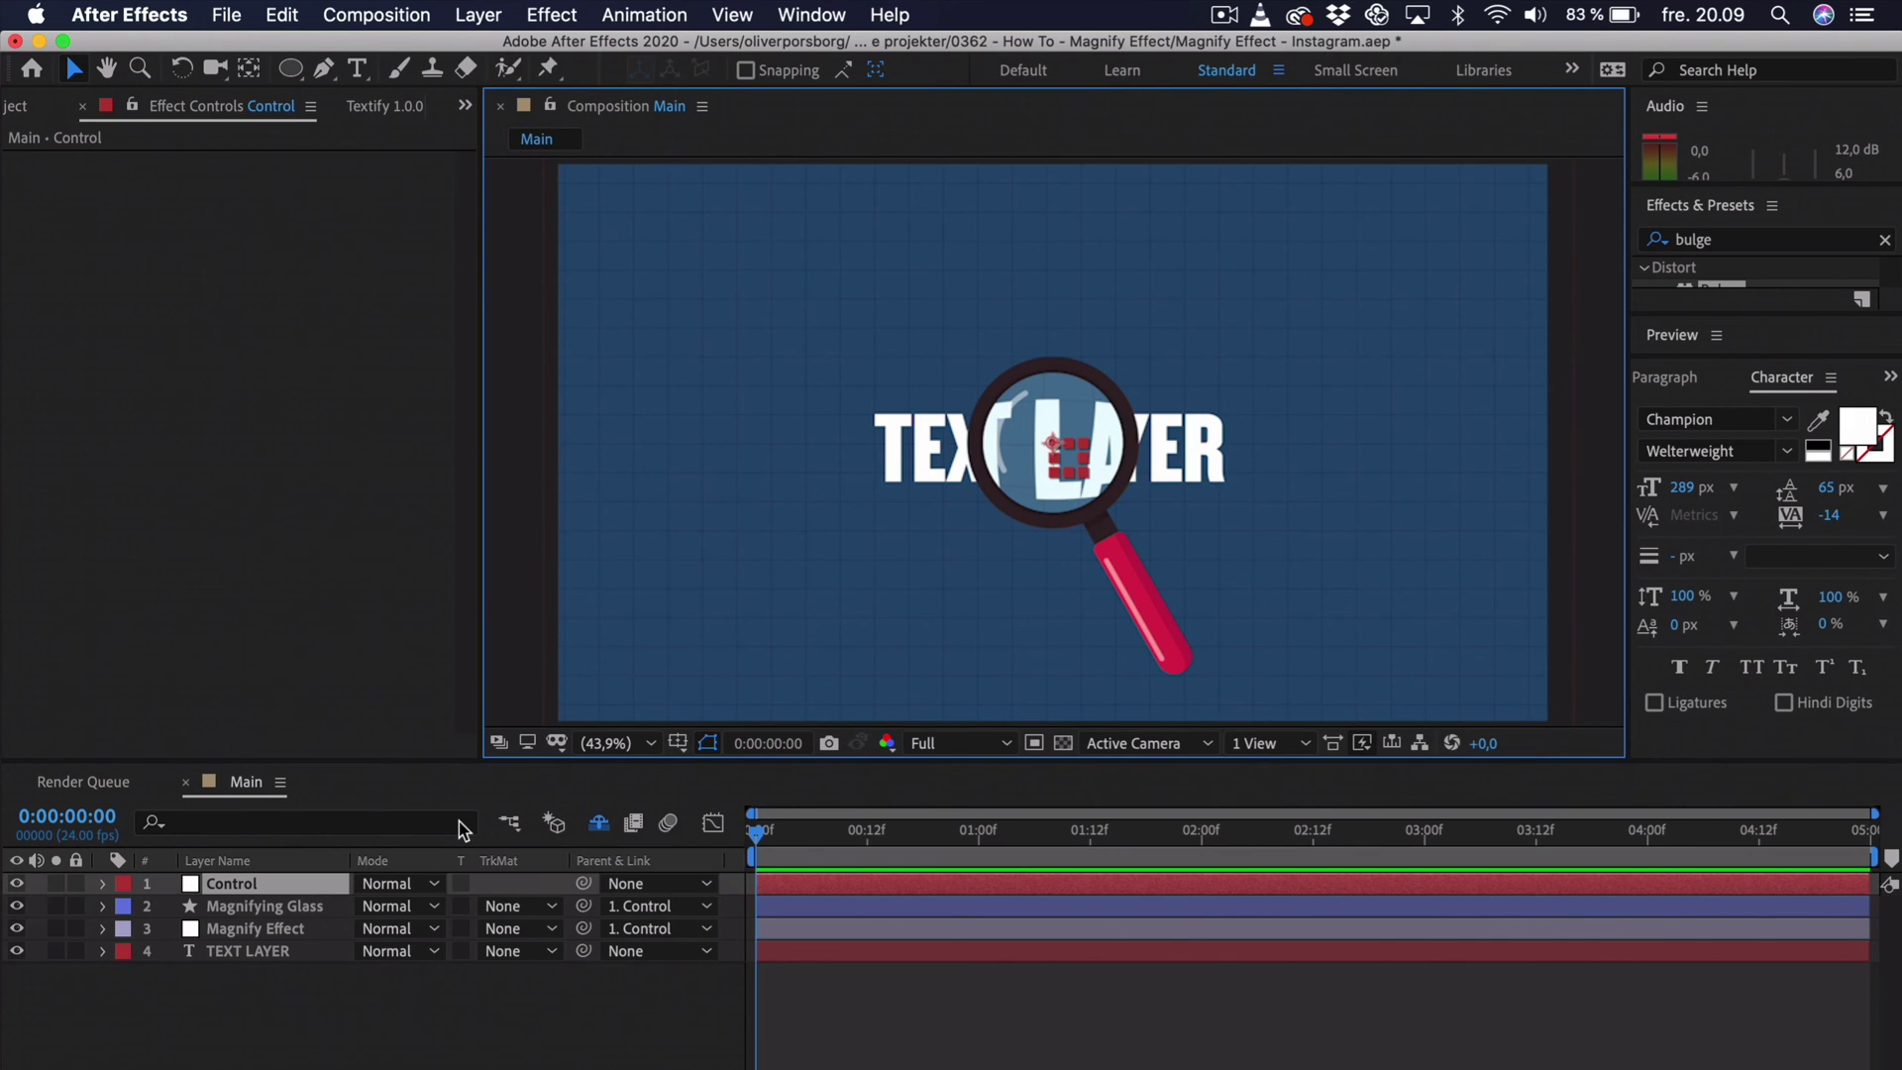
- Keyframe Control's Position from 726,960 at 0 s to 2623,960 at 2 s, then select both keys
{"action": "key", "text": "p"}
{"action": "left_click_drag", "start_coordinate": [1068, 444], "coordinate": [780, 485]}
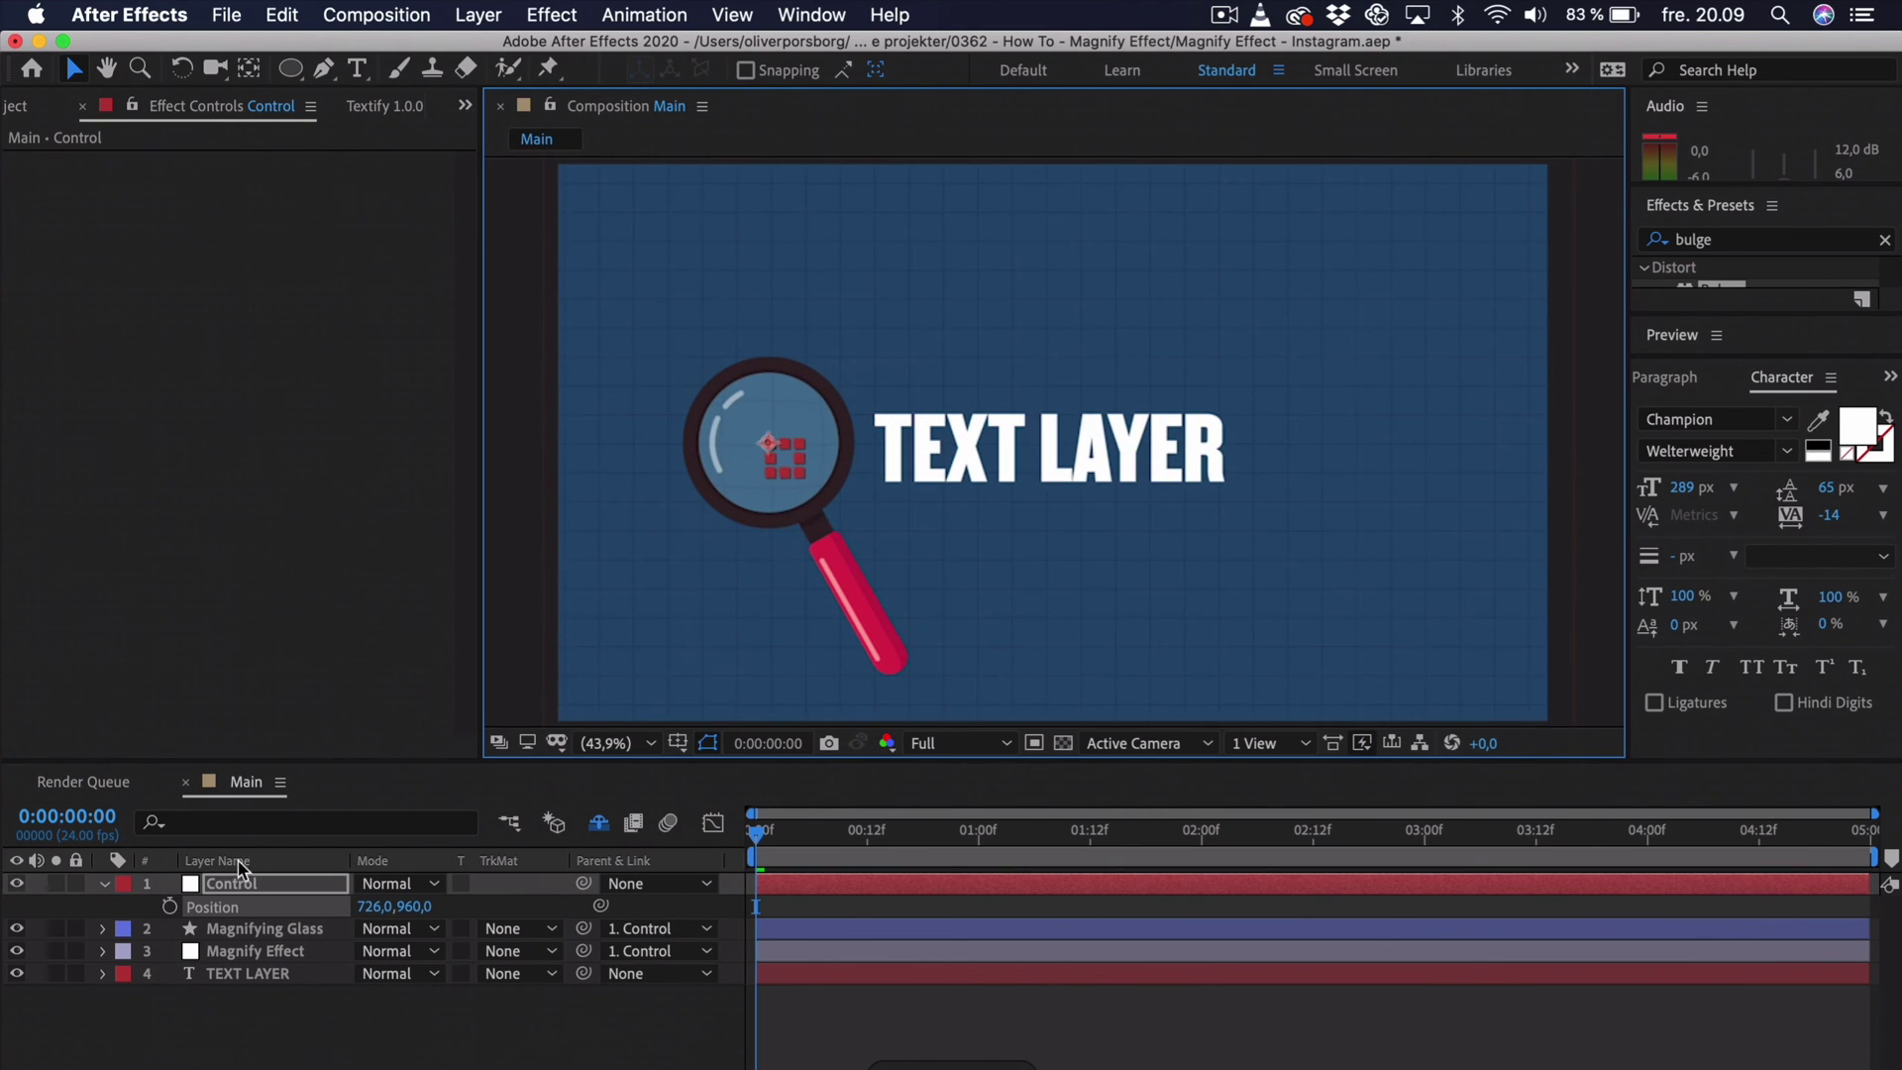
{"action": "left_click", "coordinate": [169, 906]}
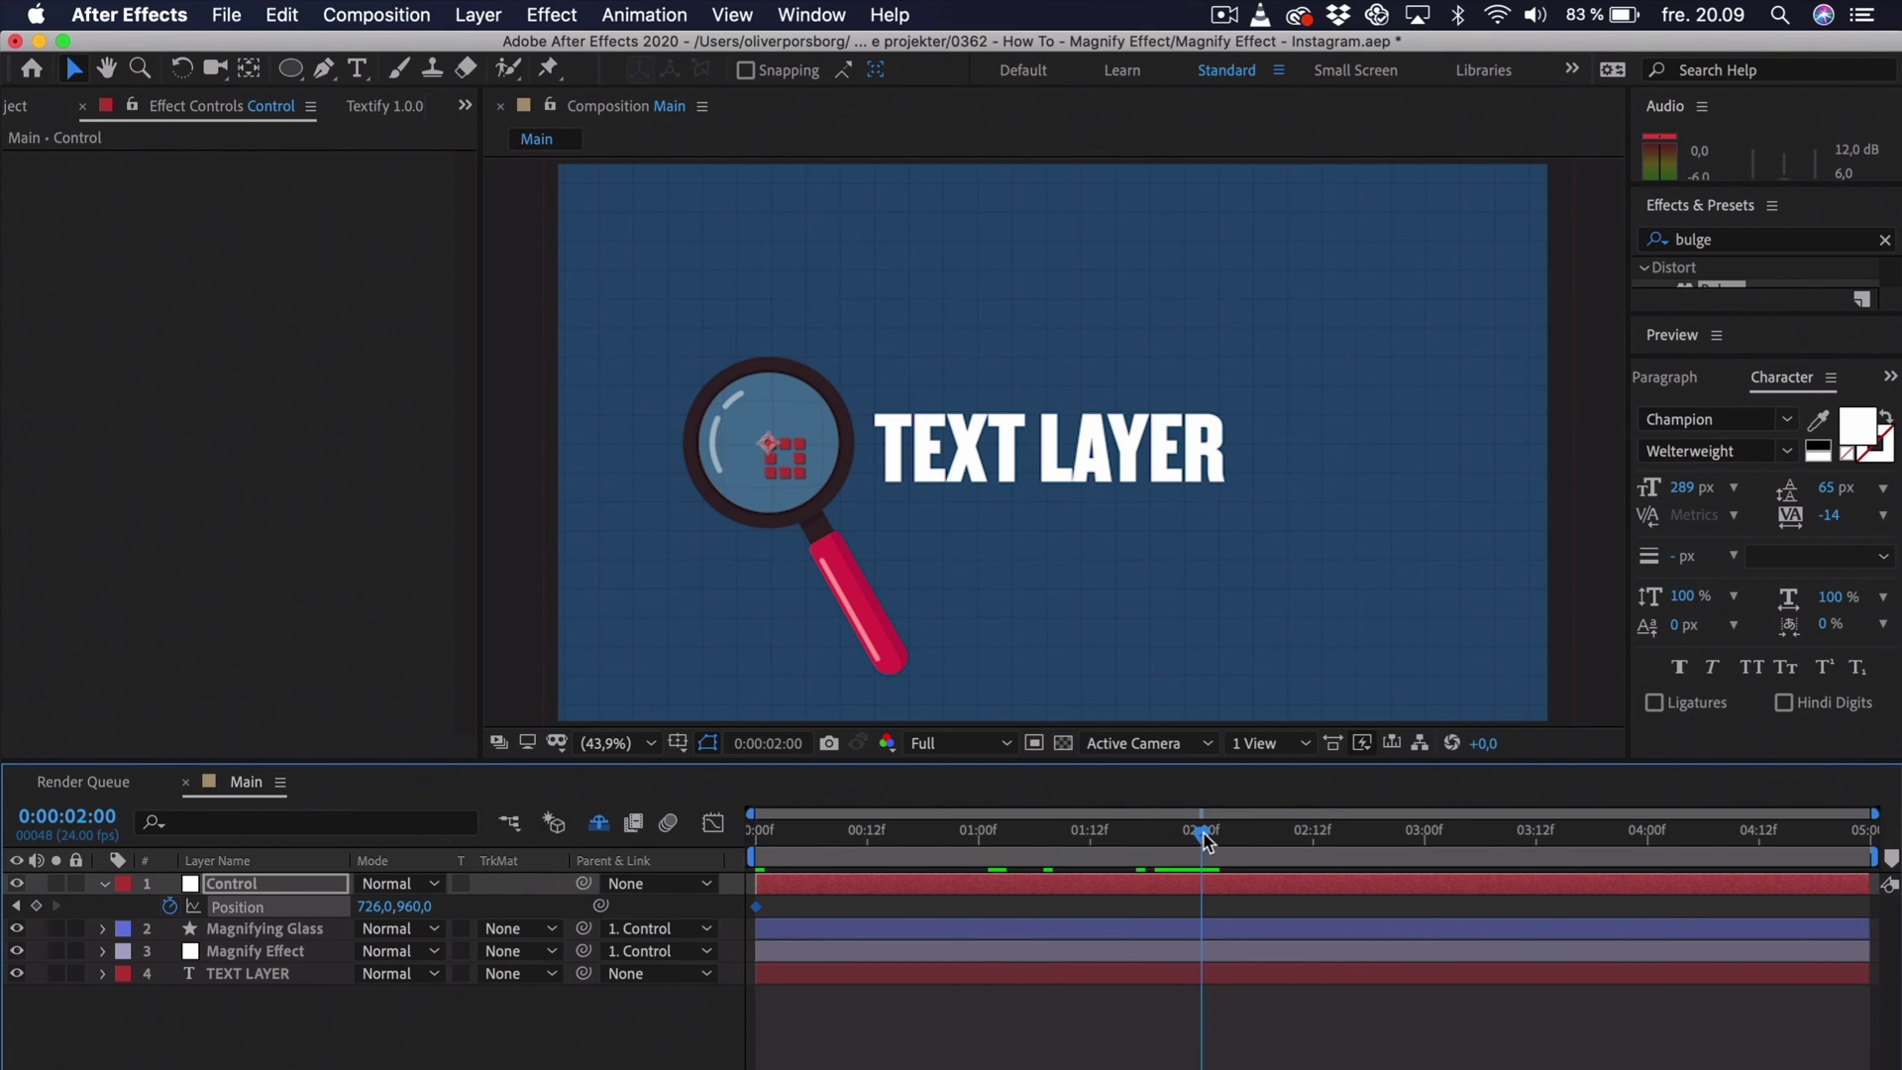
{"action": "left_click_drag", "start_coordinate": [789, 472], "coordinate": [1329, 455]}
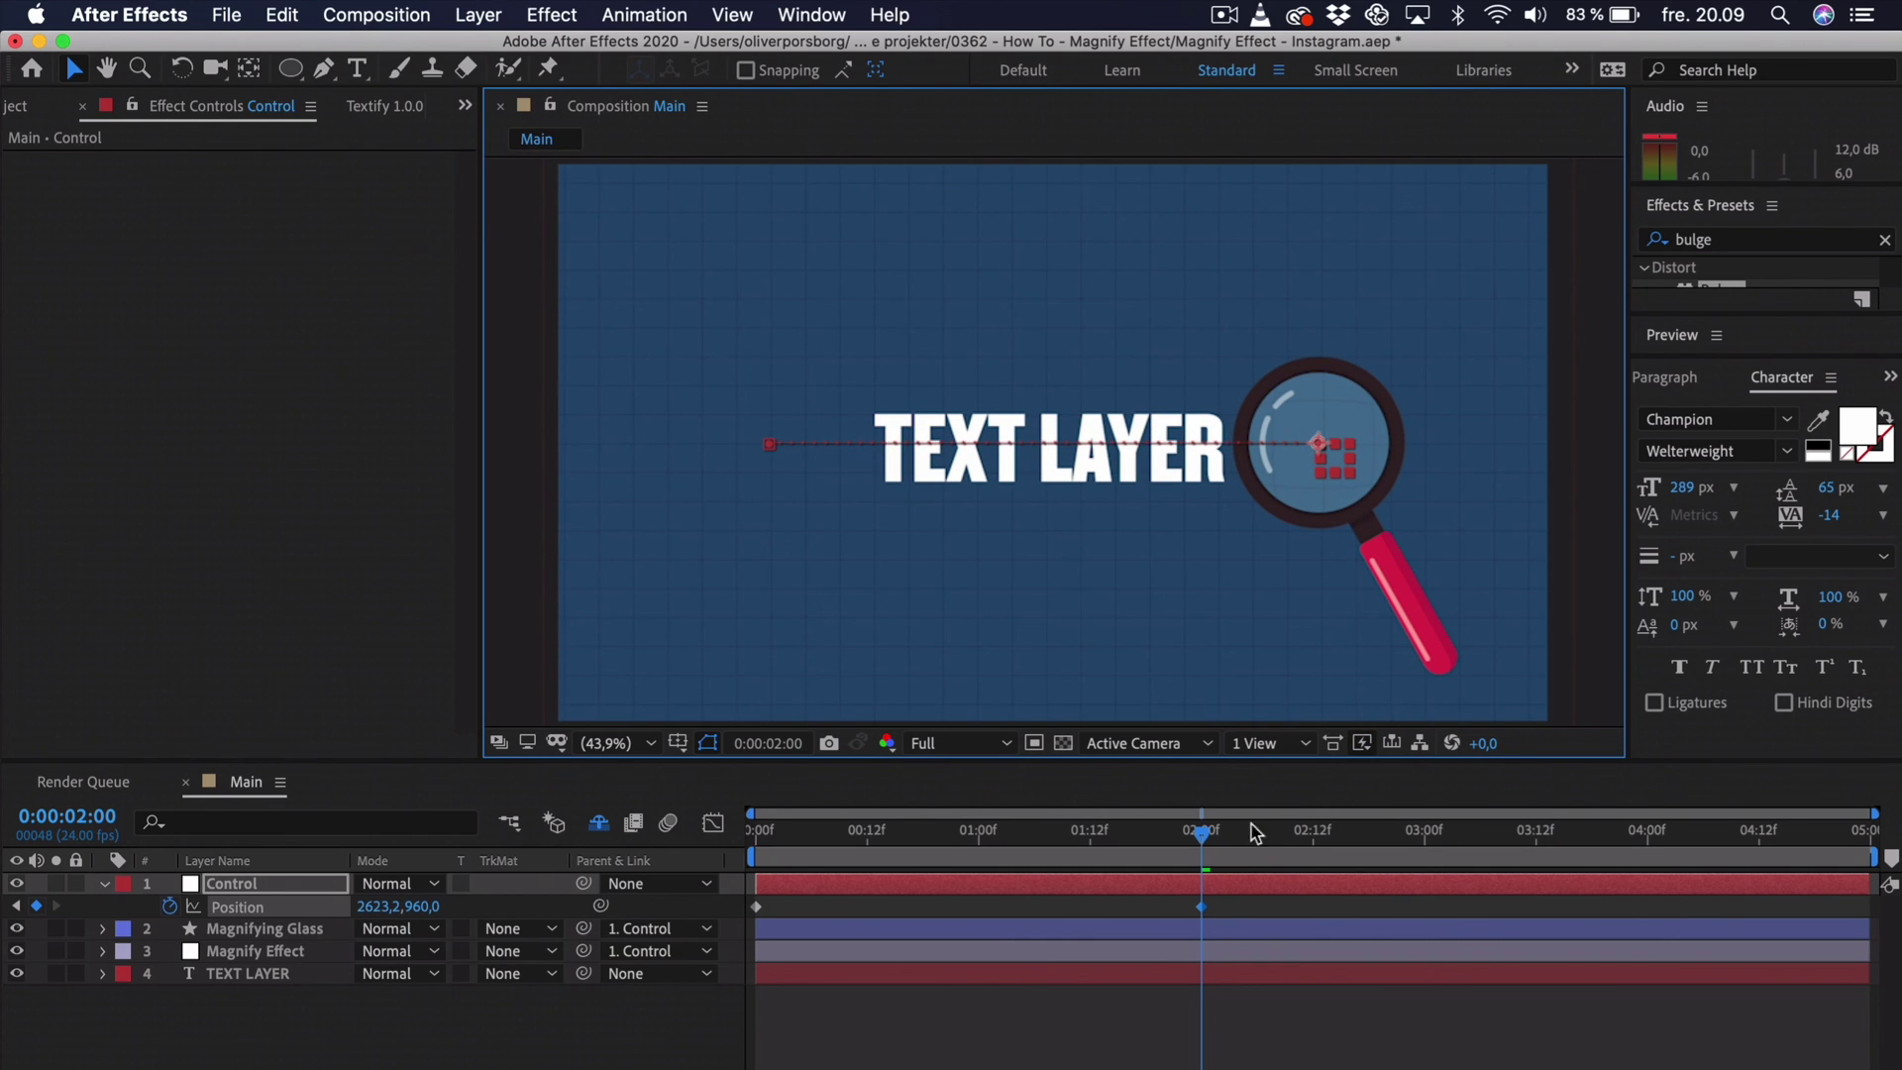
{"action": "left_click_drag", "start_coordinate": [1223, 910], "coordinate": [715, 931]}
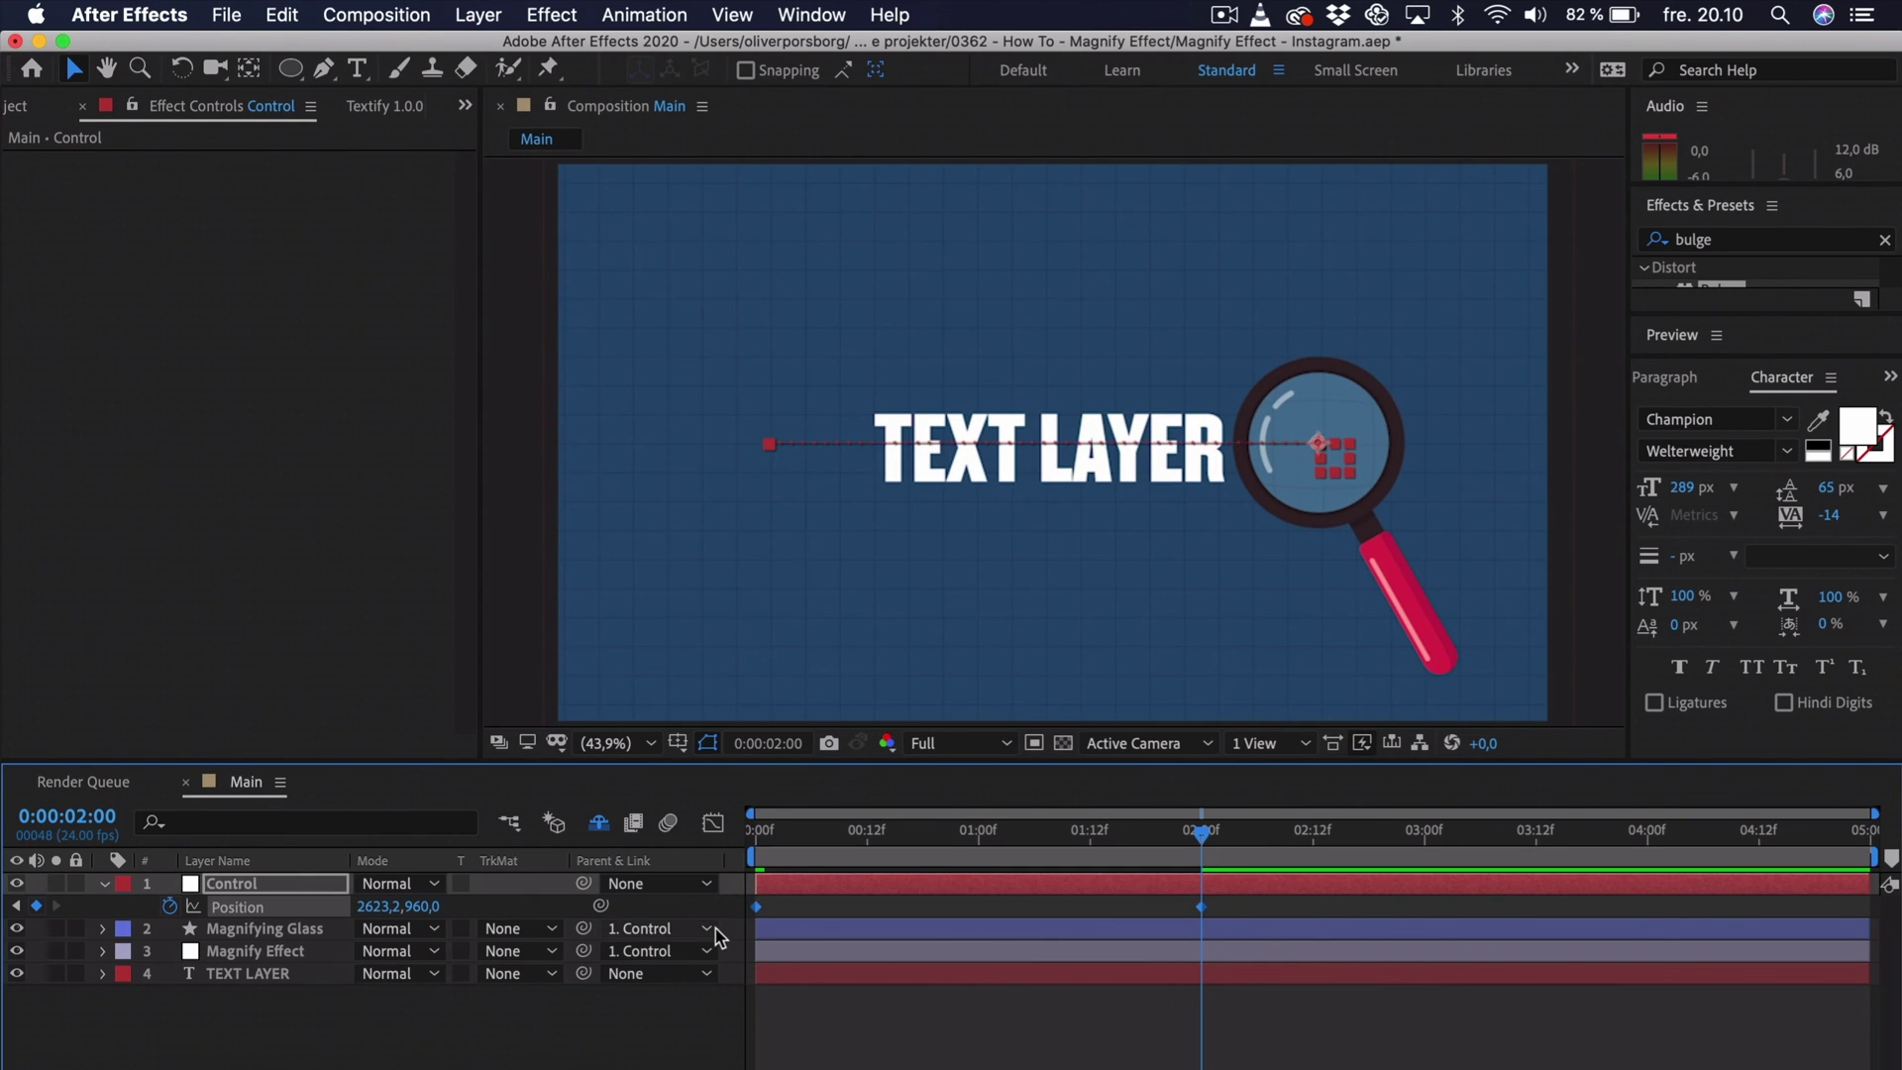
- Ease the Position keyframes in the speed graph so the slide peaks around 1 s
{"action": "left_click", "coordinate": [714, 820]}
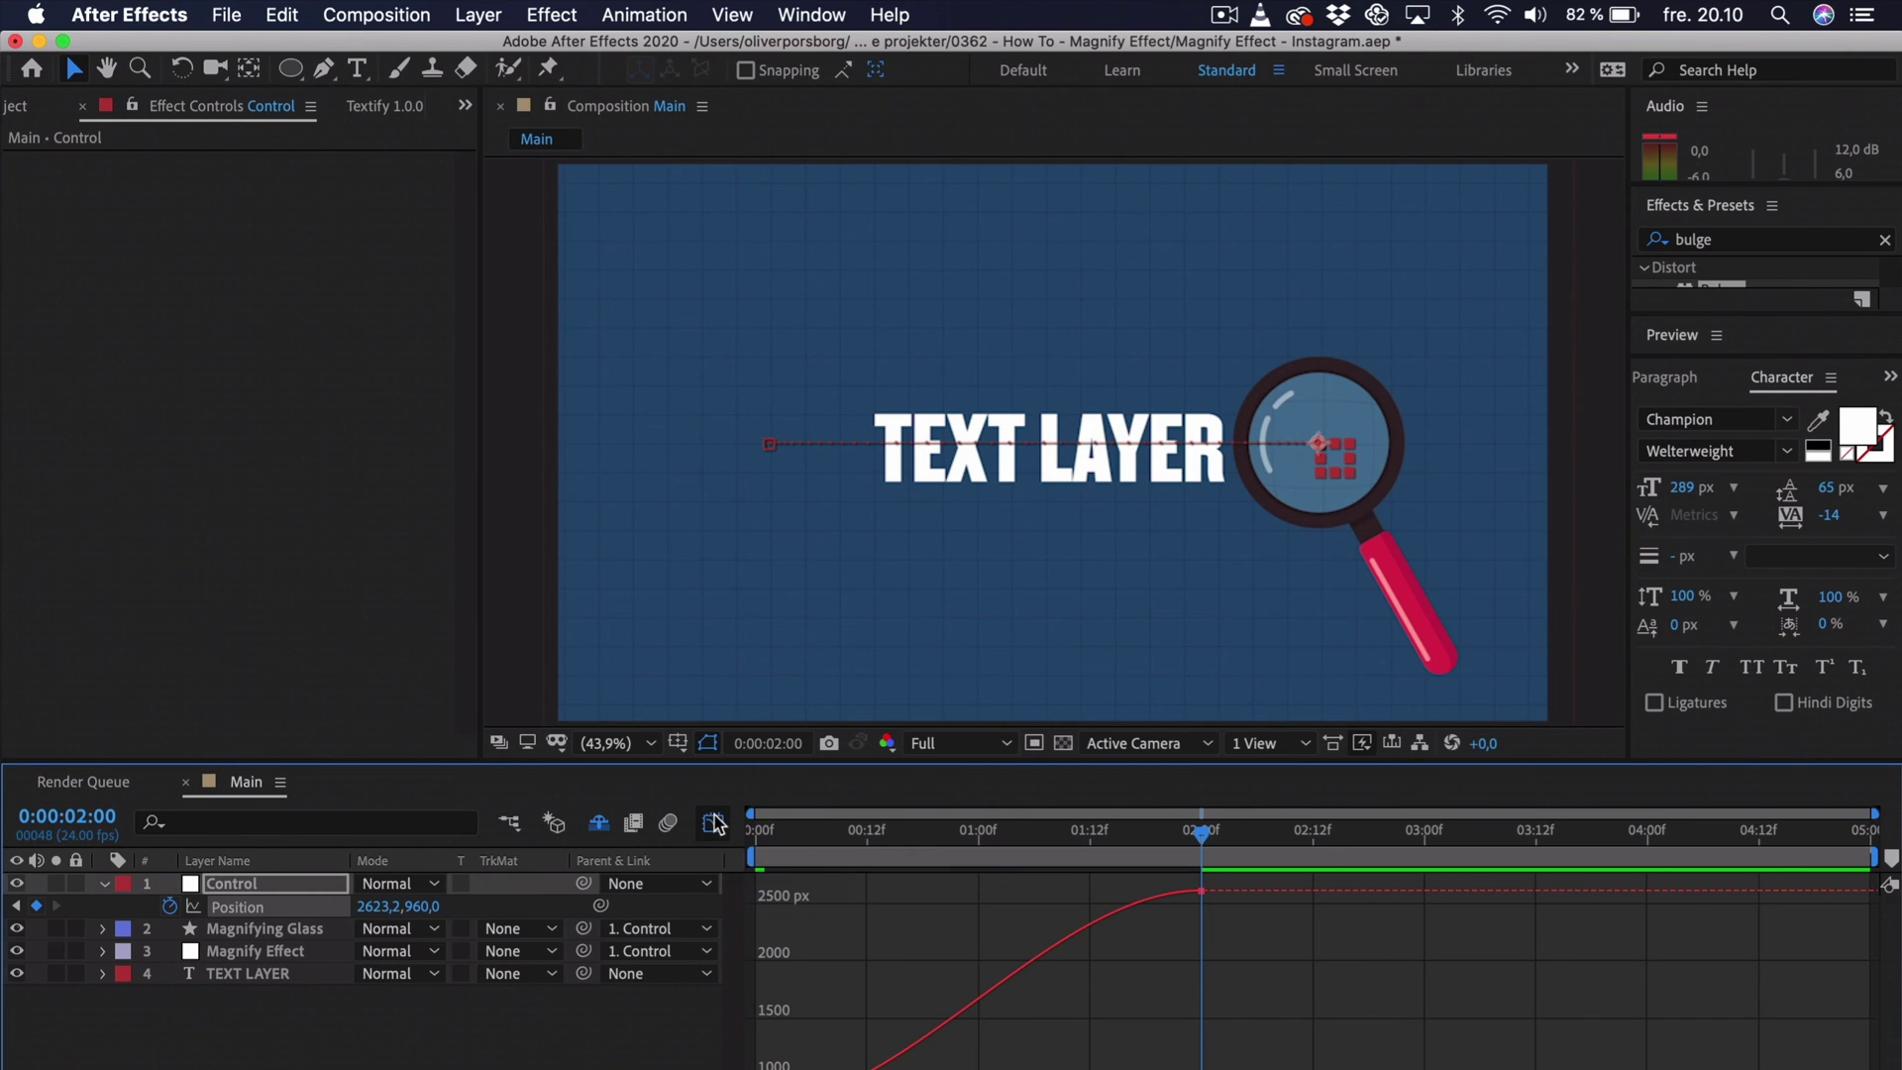
{"action": "right_click", "coordinate": [1032, 891]}
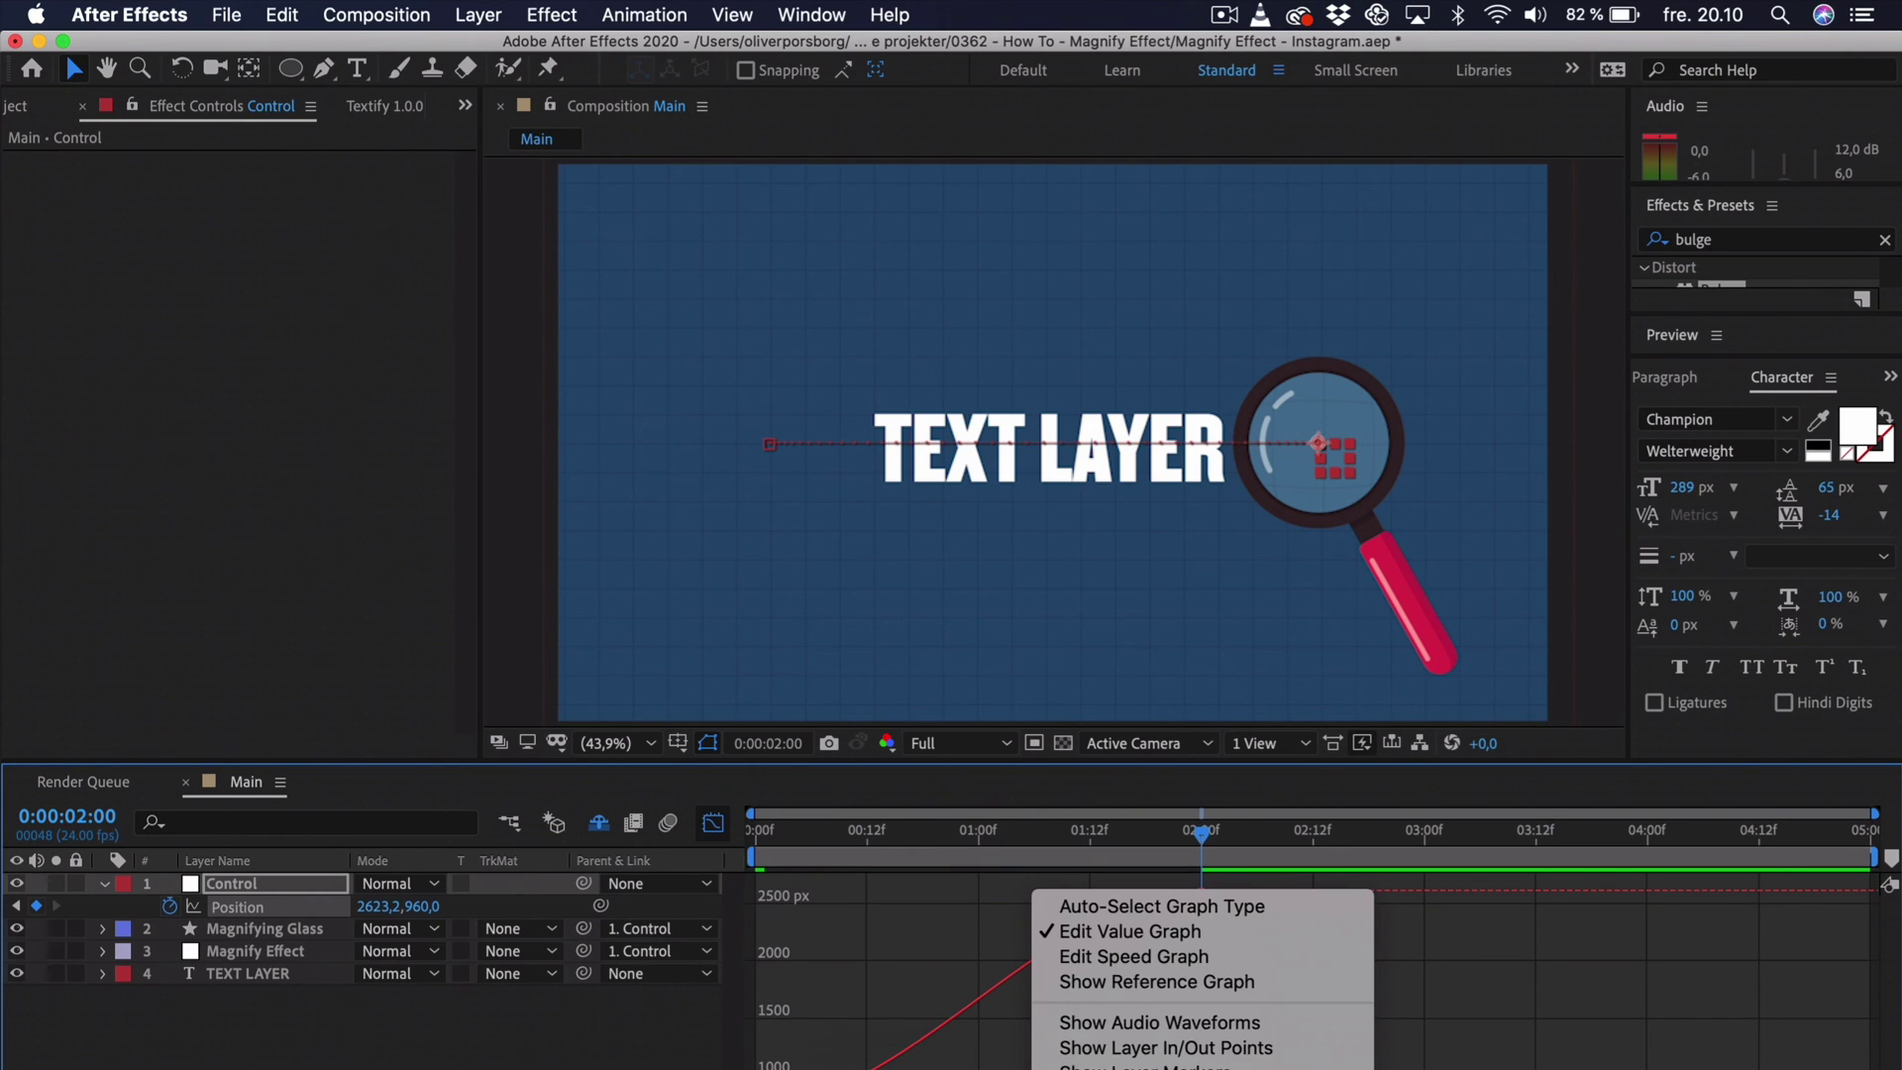
{"action": "left_click", "coordinate": [1090, 960]}
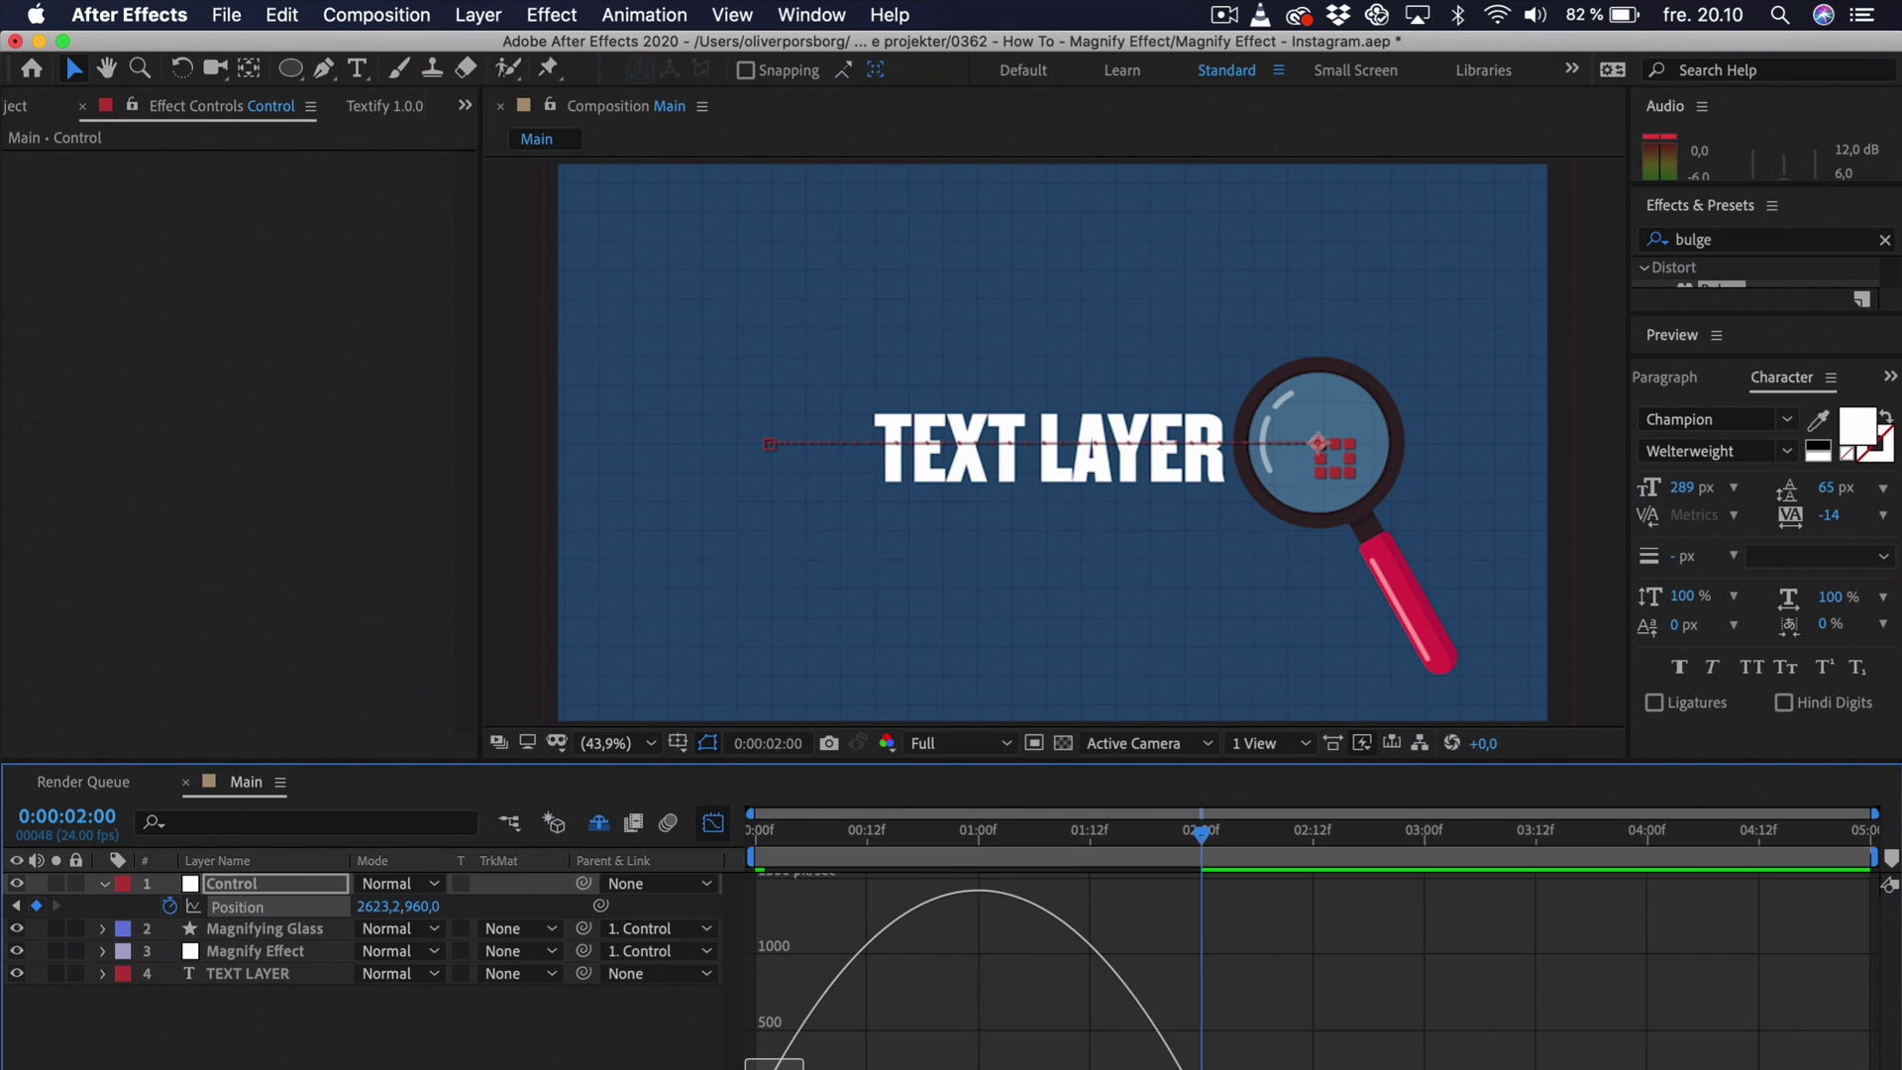
{"action": "left_click_drag", "start_coordinate": [832, 1064], "coordinate": [866, 1064]}
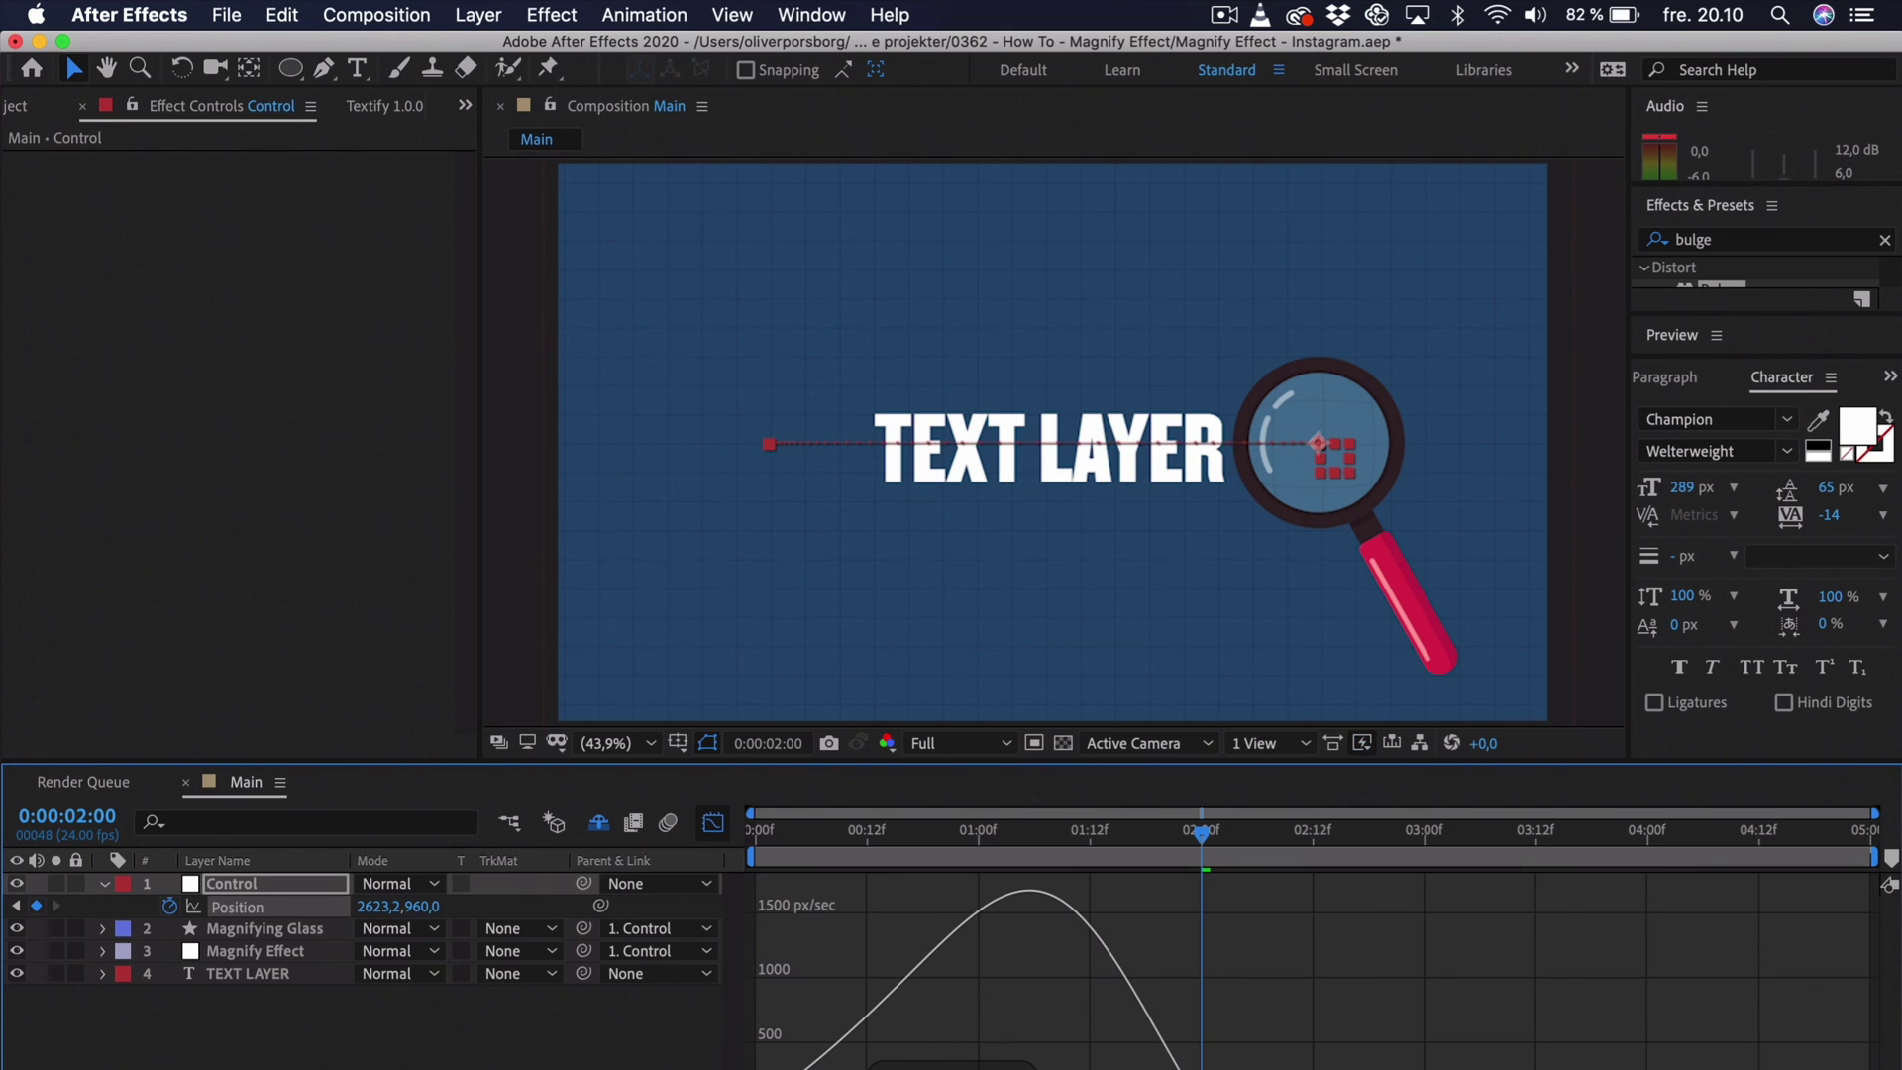
{"action": "left_click_drag", "start_coordinate": [1139, 1064], "coordinate": [1069, 1064]}
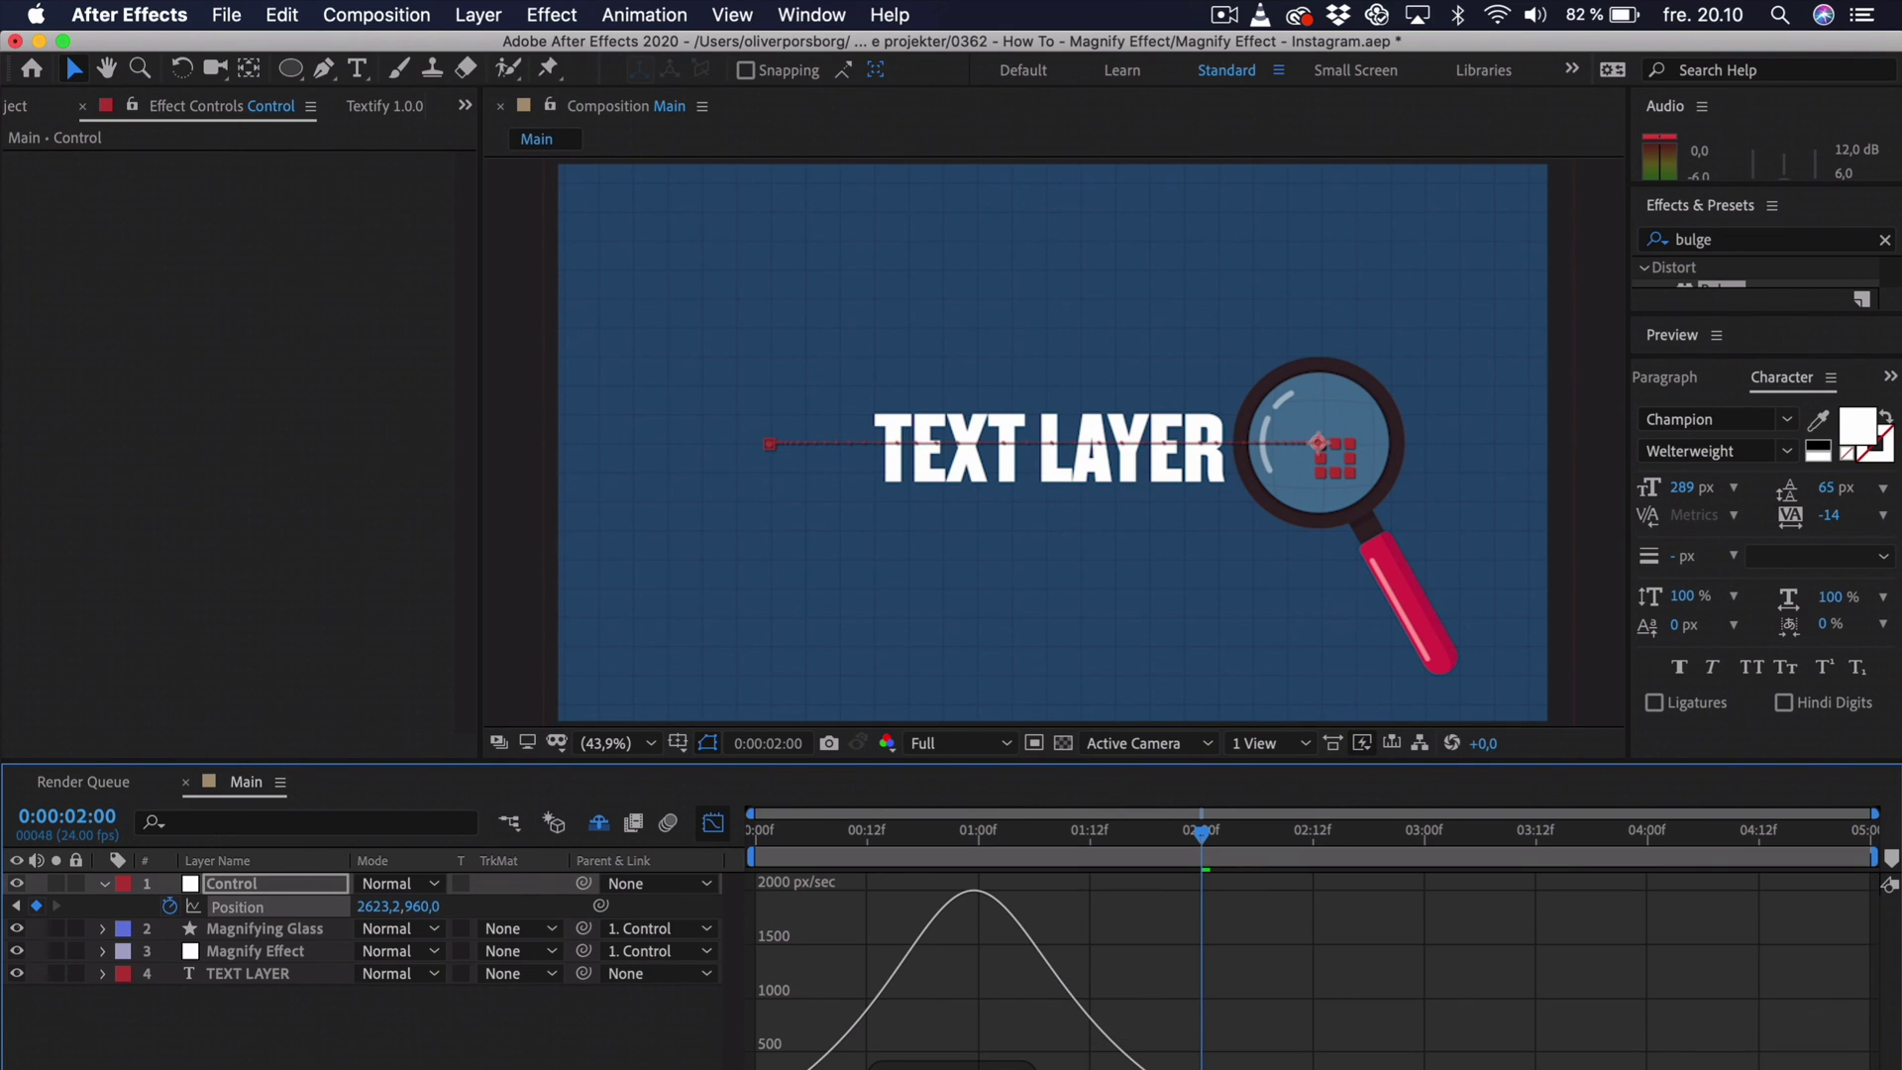
- End the work area at 2 s and preview the magnifier slide
{"action": "left_click", "coordinate": [711, 824]}
{"action": "left_click_drag", "start_coordinate": [796, 830], "coordinate": [763, 828]}
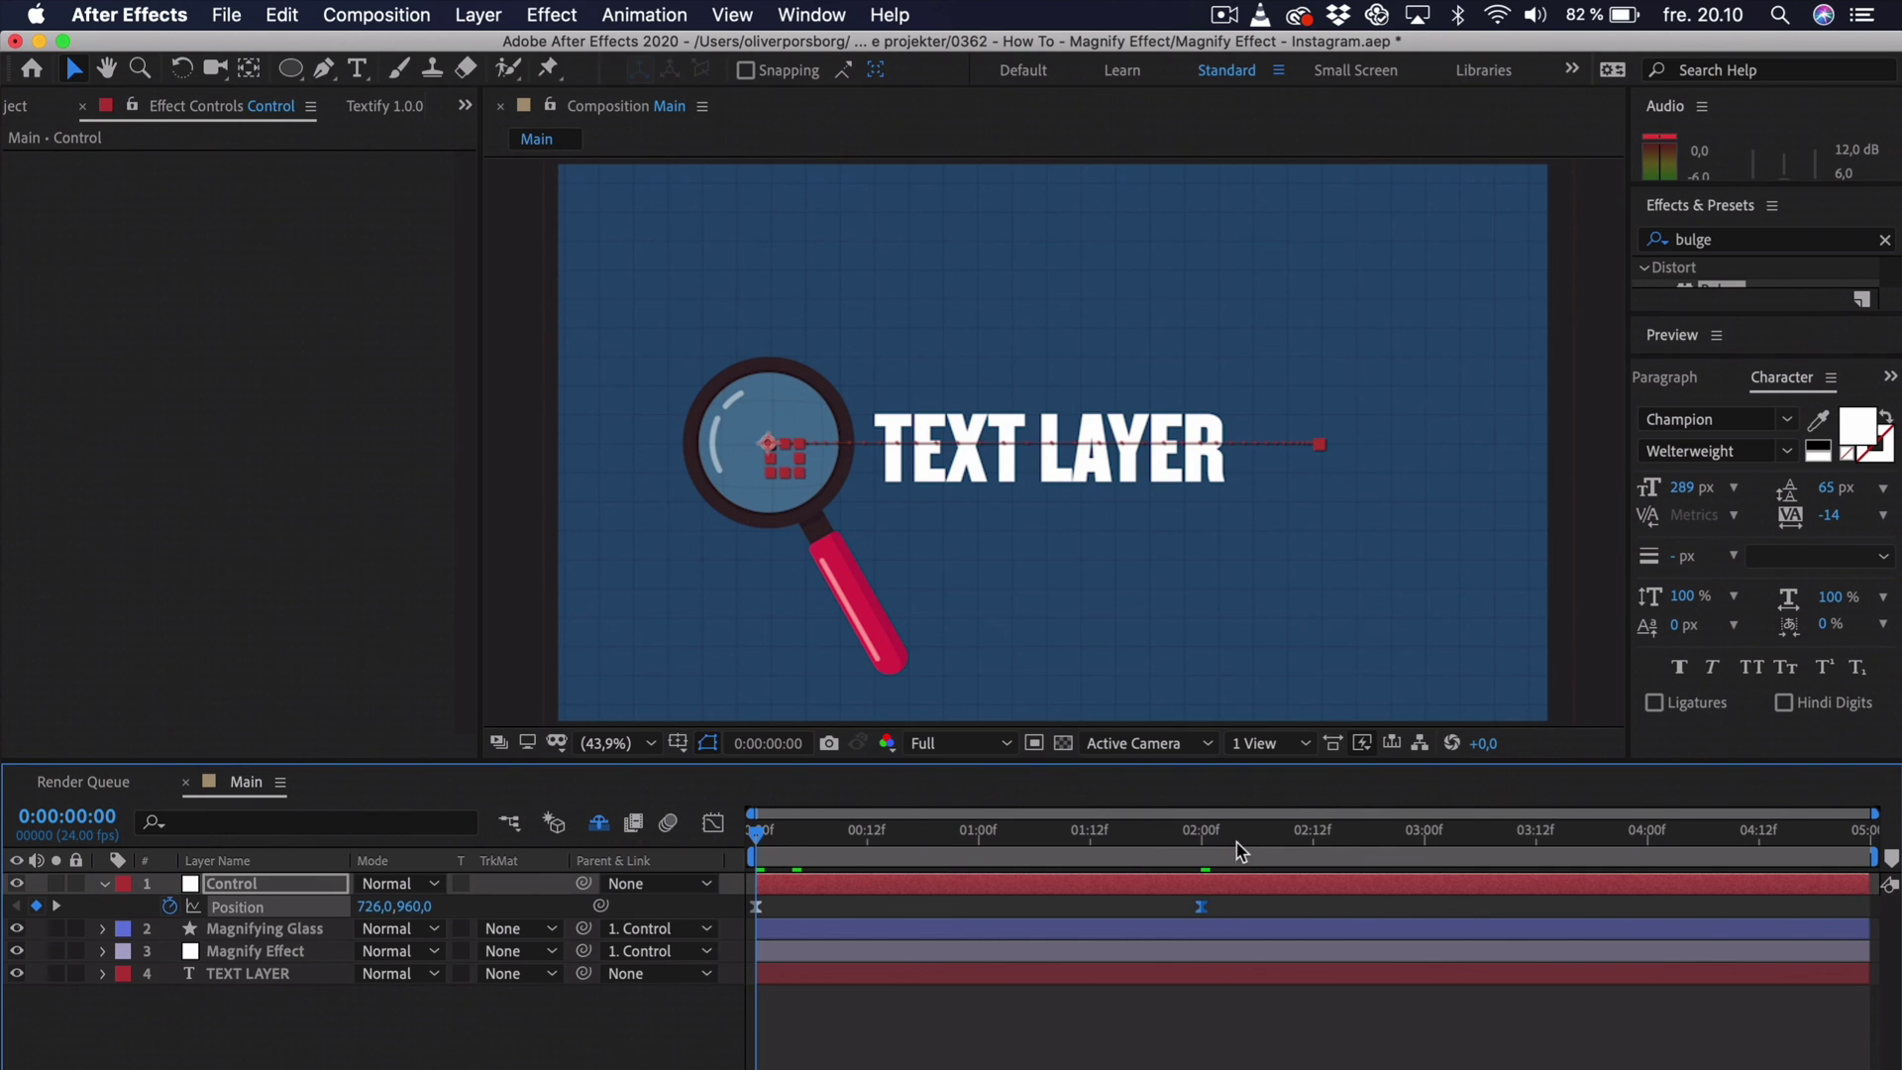
{"action": "left_click_drag", "start_coordinate": [1241, 849], "coordinate": [1210, 850]}
{"action": "key", "text": "n"}
{"action": "key", "text": "space"}
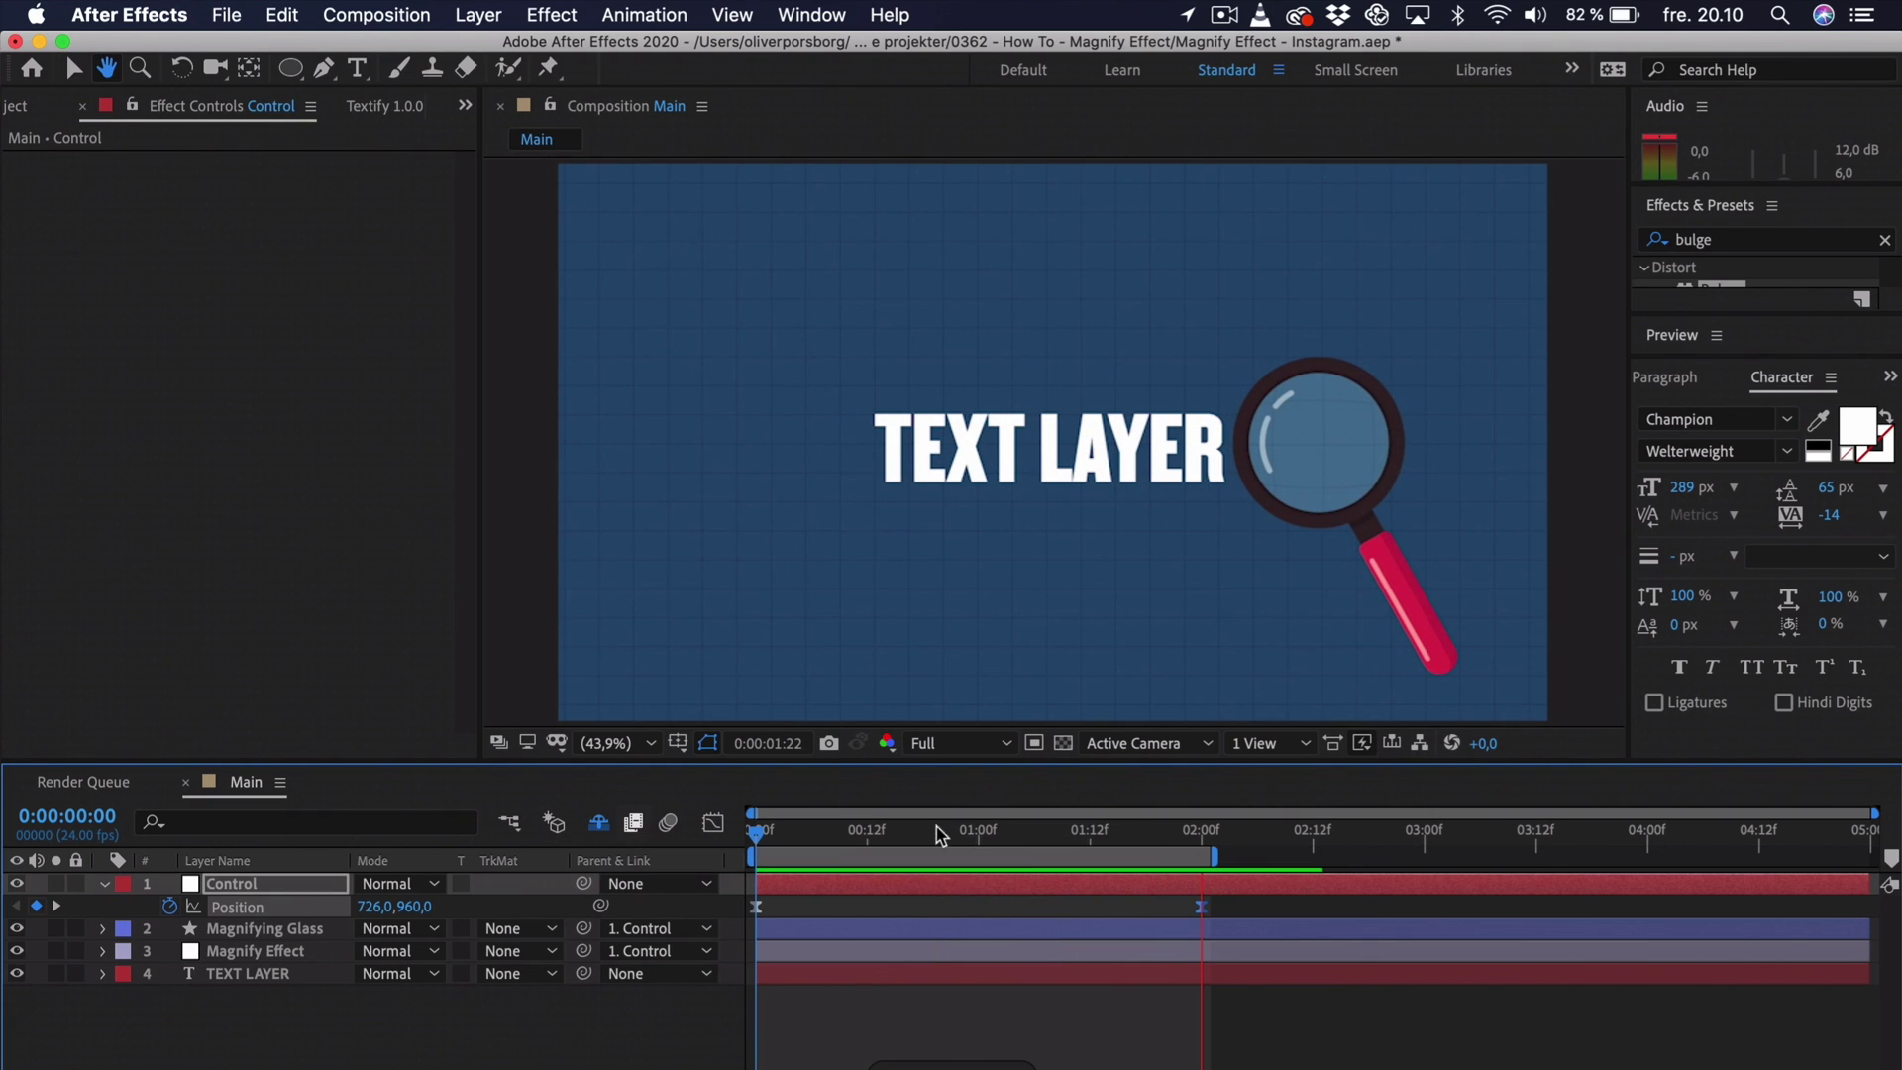
- Move the second Position keyframe to 3:12 and extend the work area to match
{"action": "key", "text": "space"}
{"action": "left_click_drag", "start_coordinate": [1200, 907], "coordinate": [1534, 908]}
{"action": "left_click_drag", "start_coordinate": [1220, 858], "coordinate": [1536, 854]}
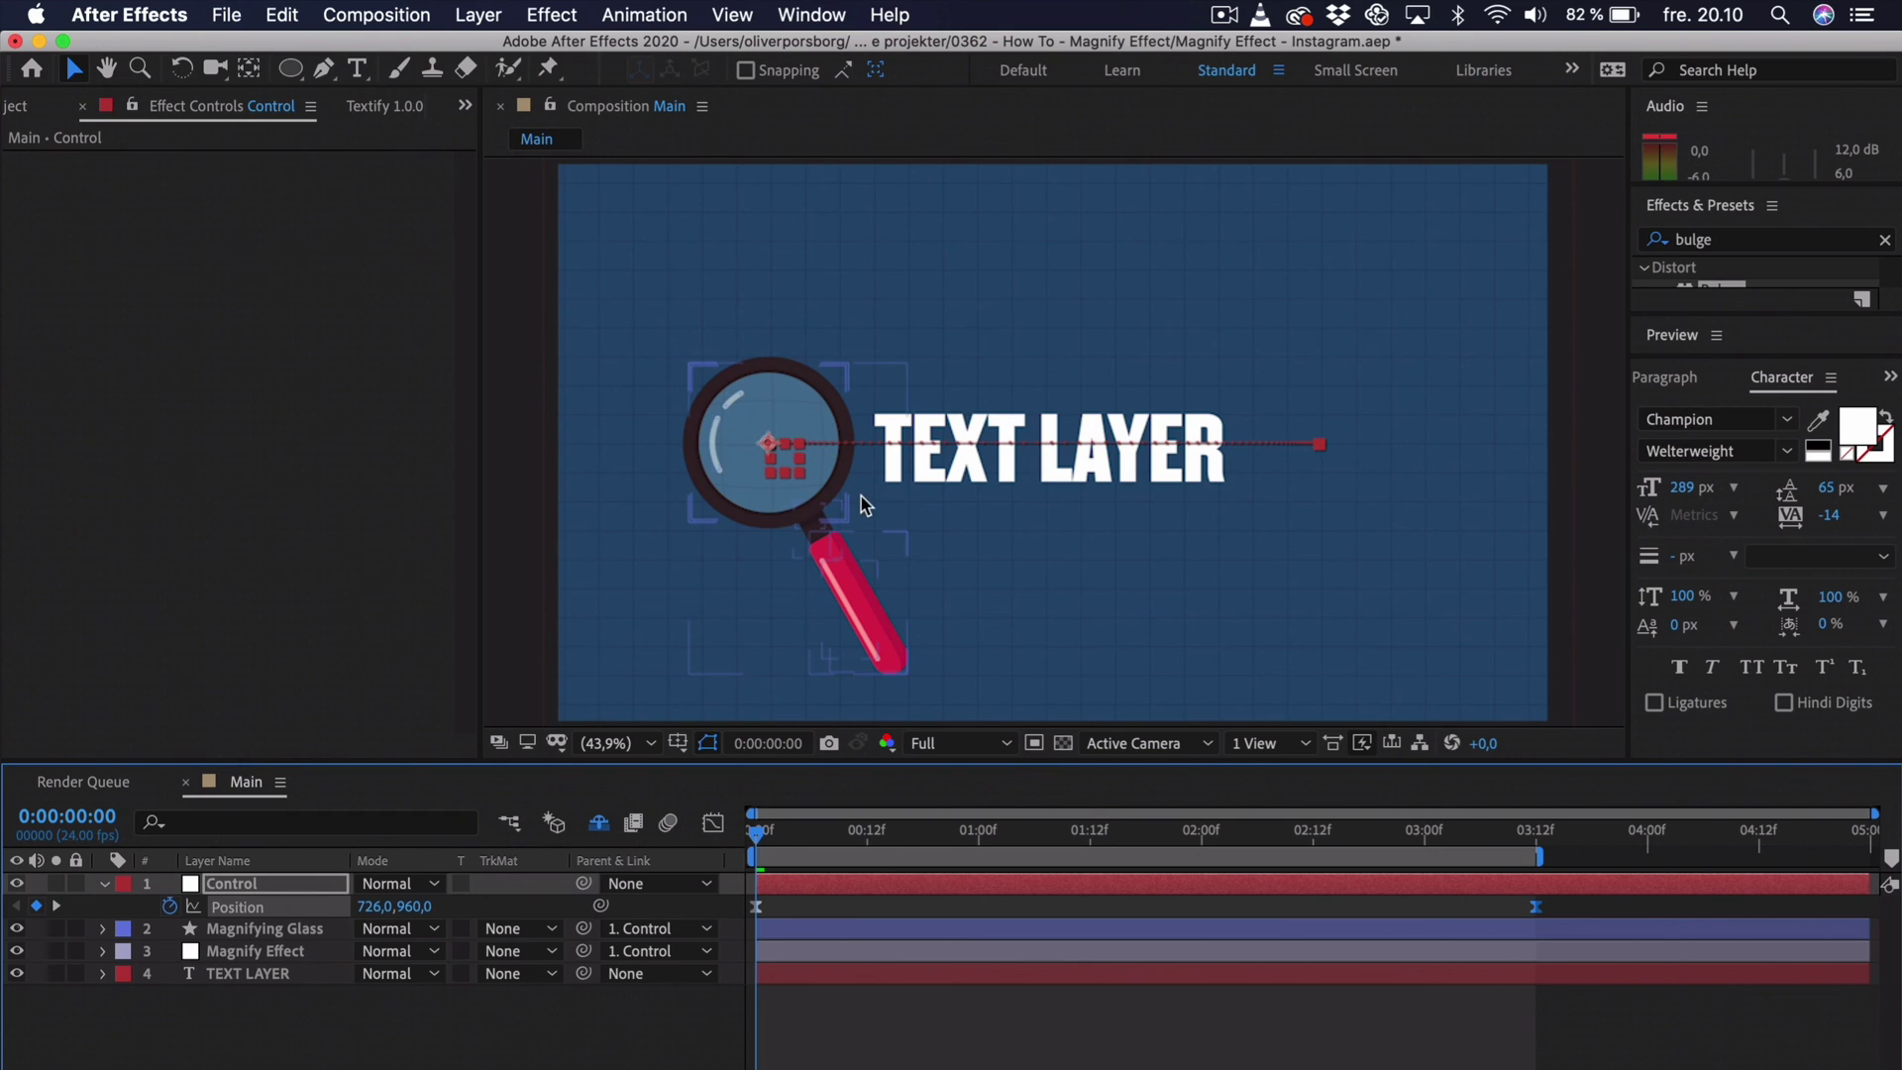
- Keyframe Control's Rotation at 69° at 0 s and −8° at 3:12, then select both keys
{"action": "left_click", "coordinate": [248, 888]}
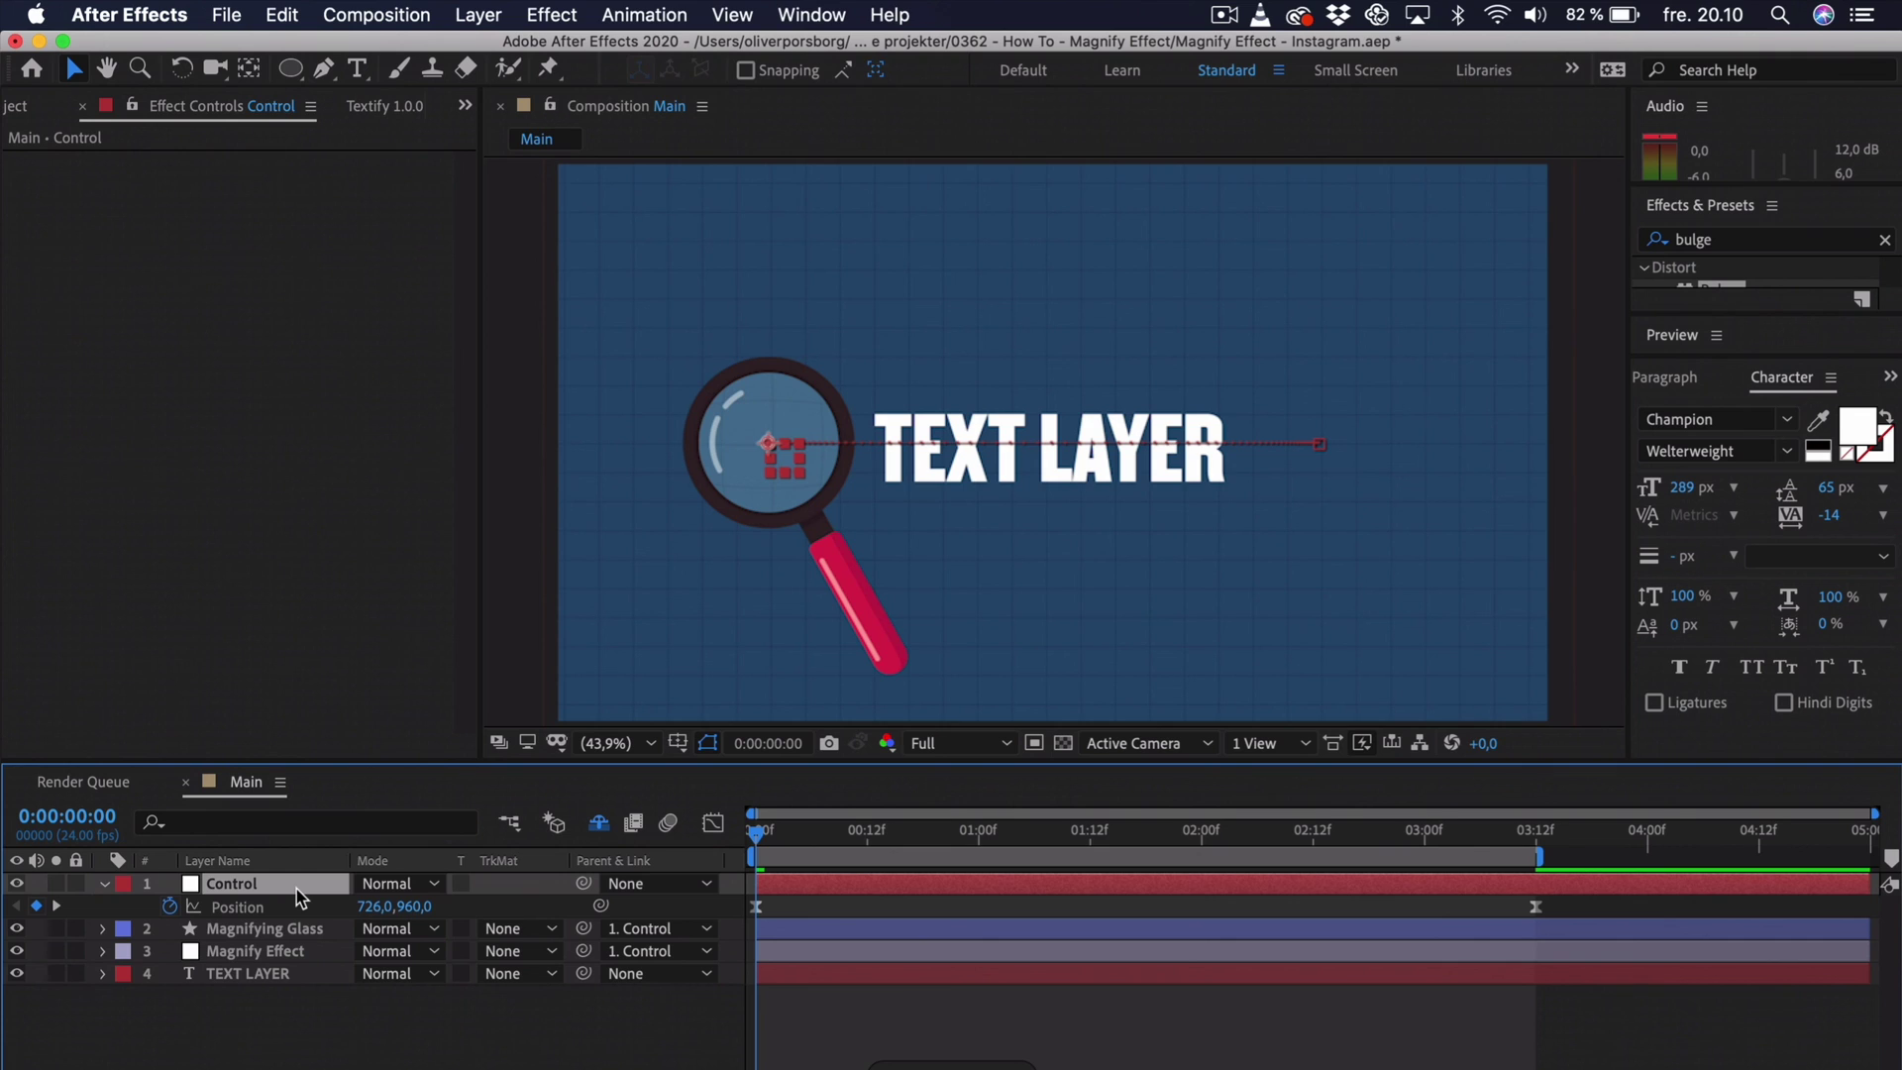
{"action": "key", "text": "shift+r"}
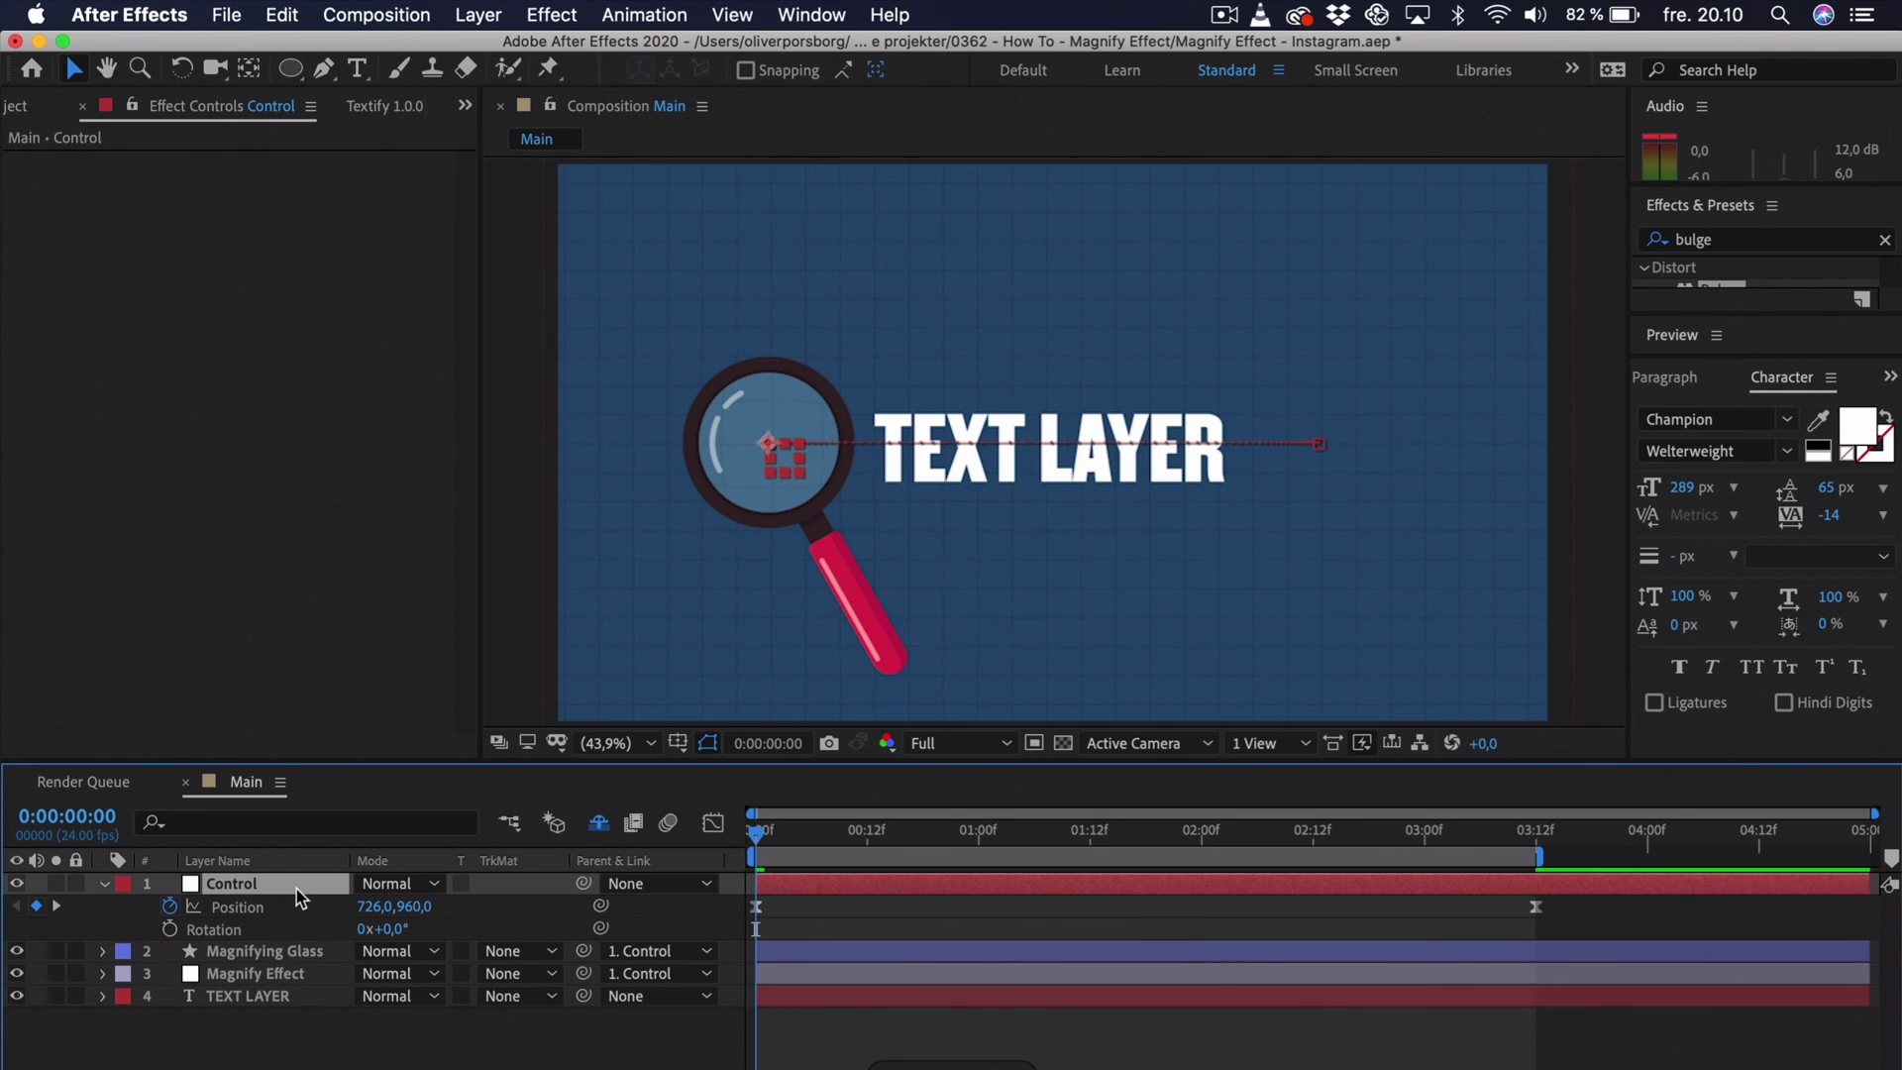
{"action": "left_click", "coordinate": [169, 929]}
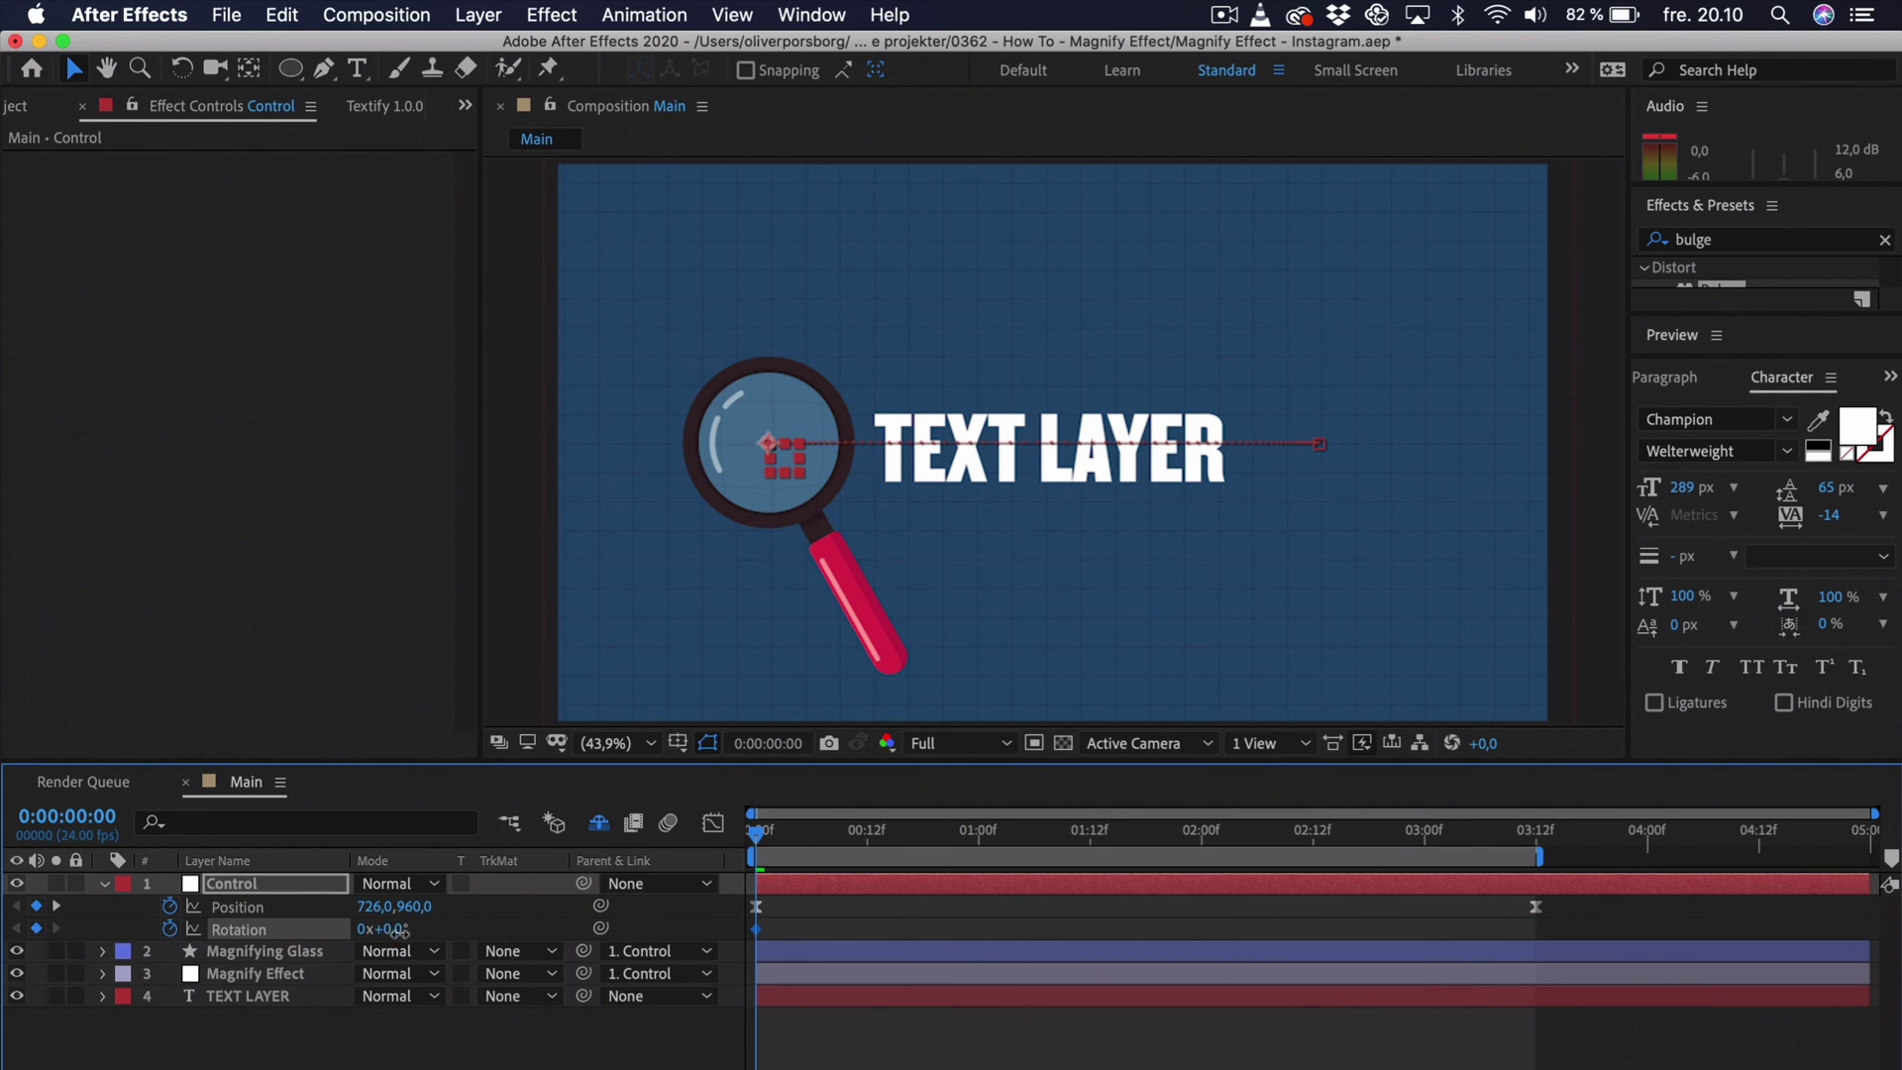
{"action": "left_click_drag", "start_coordinate": [397, 931], "coordinate": [464, 909]}
{"action": "left_click_drag", "start_coordinate": [756, 834], "coordinate": [1540, 865]}
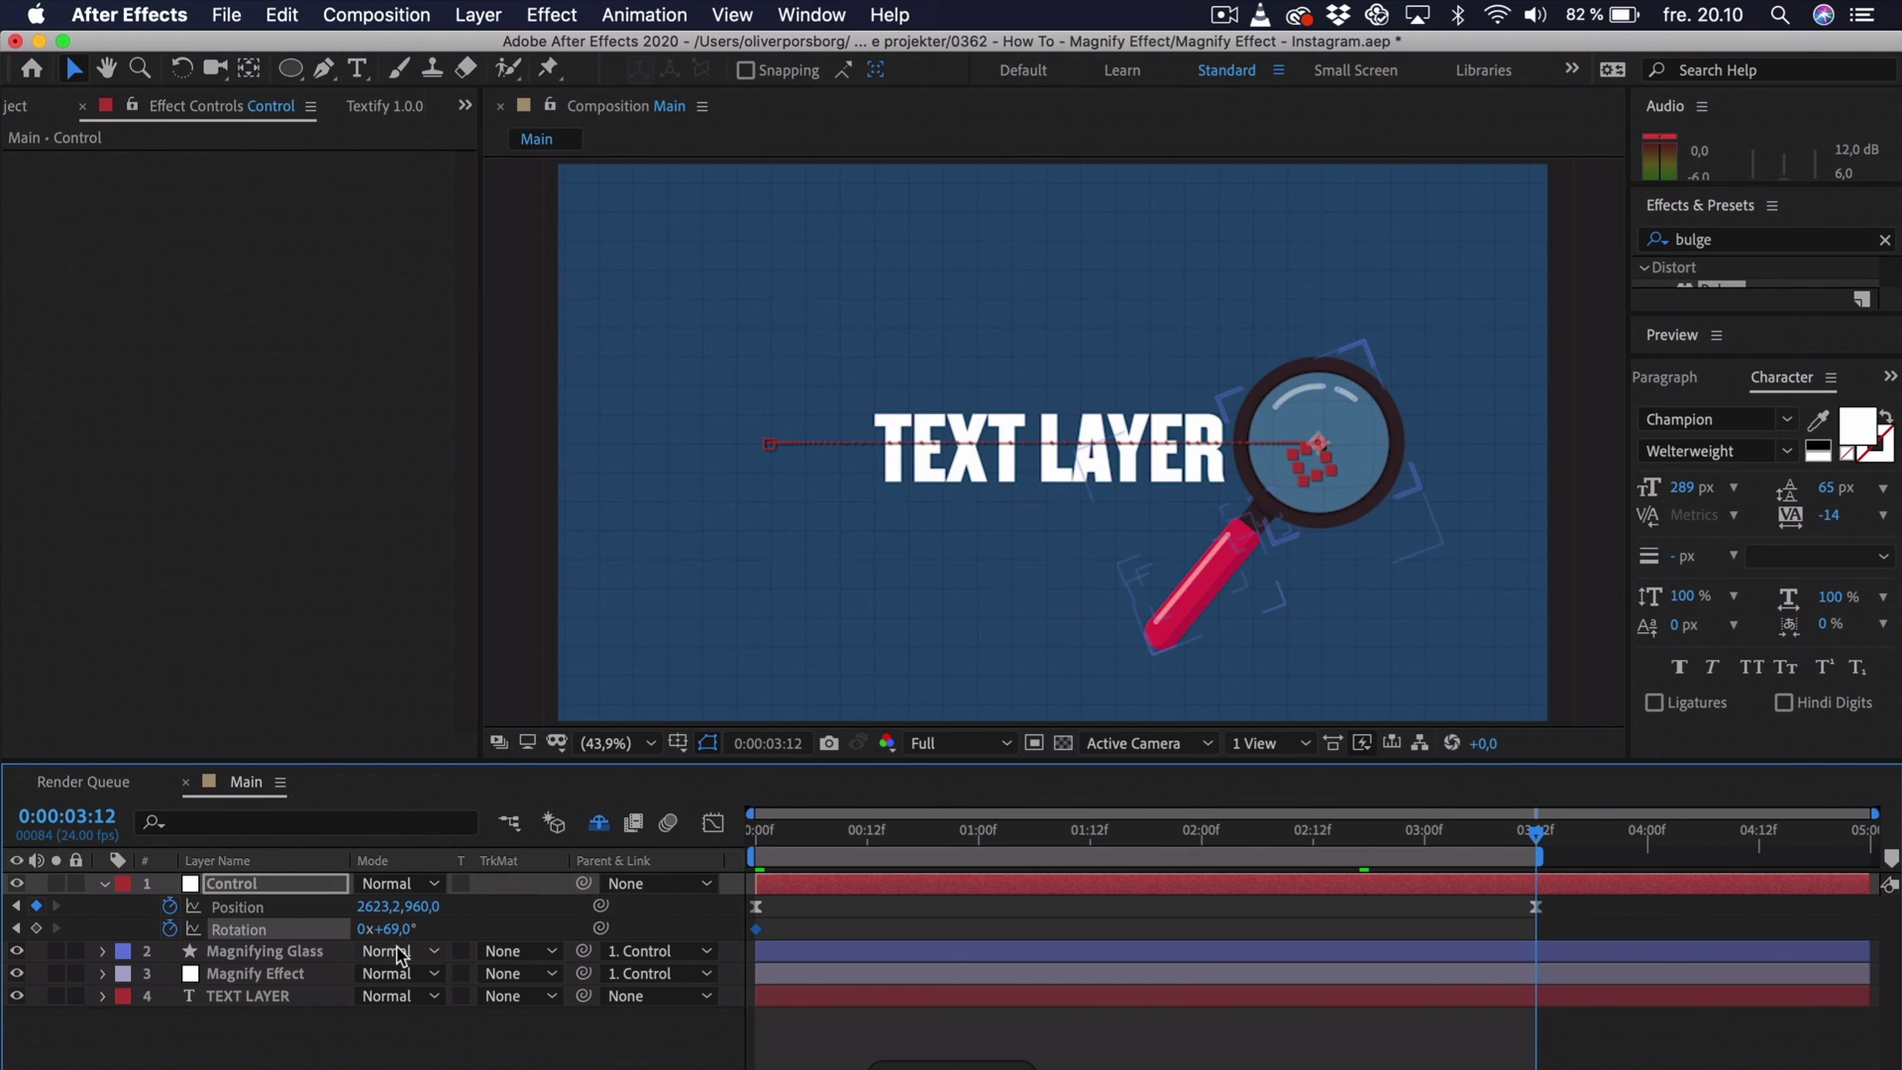
{"action": "left_click_drag", "start_coordinate": [391, 929], "coordinate": [272, 908]}
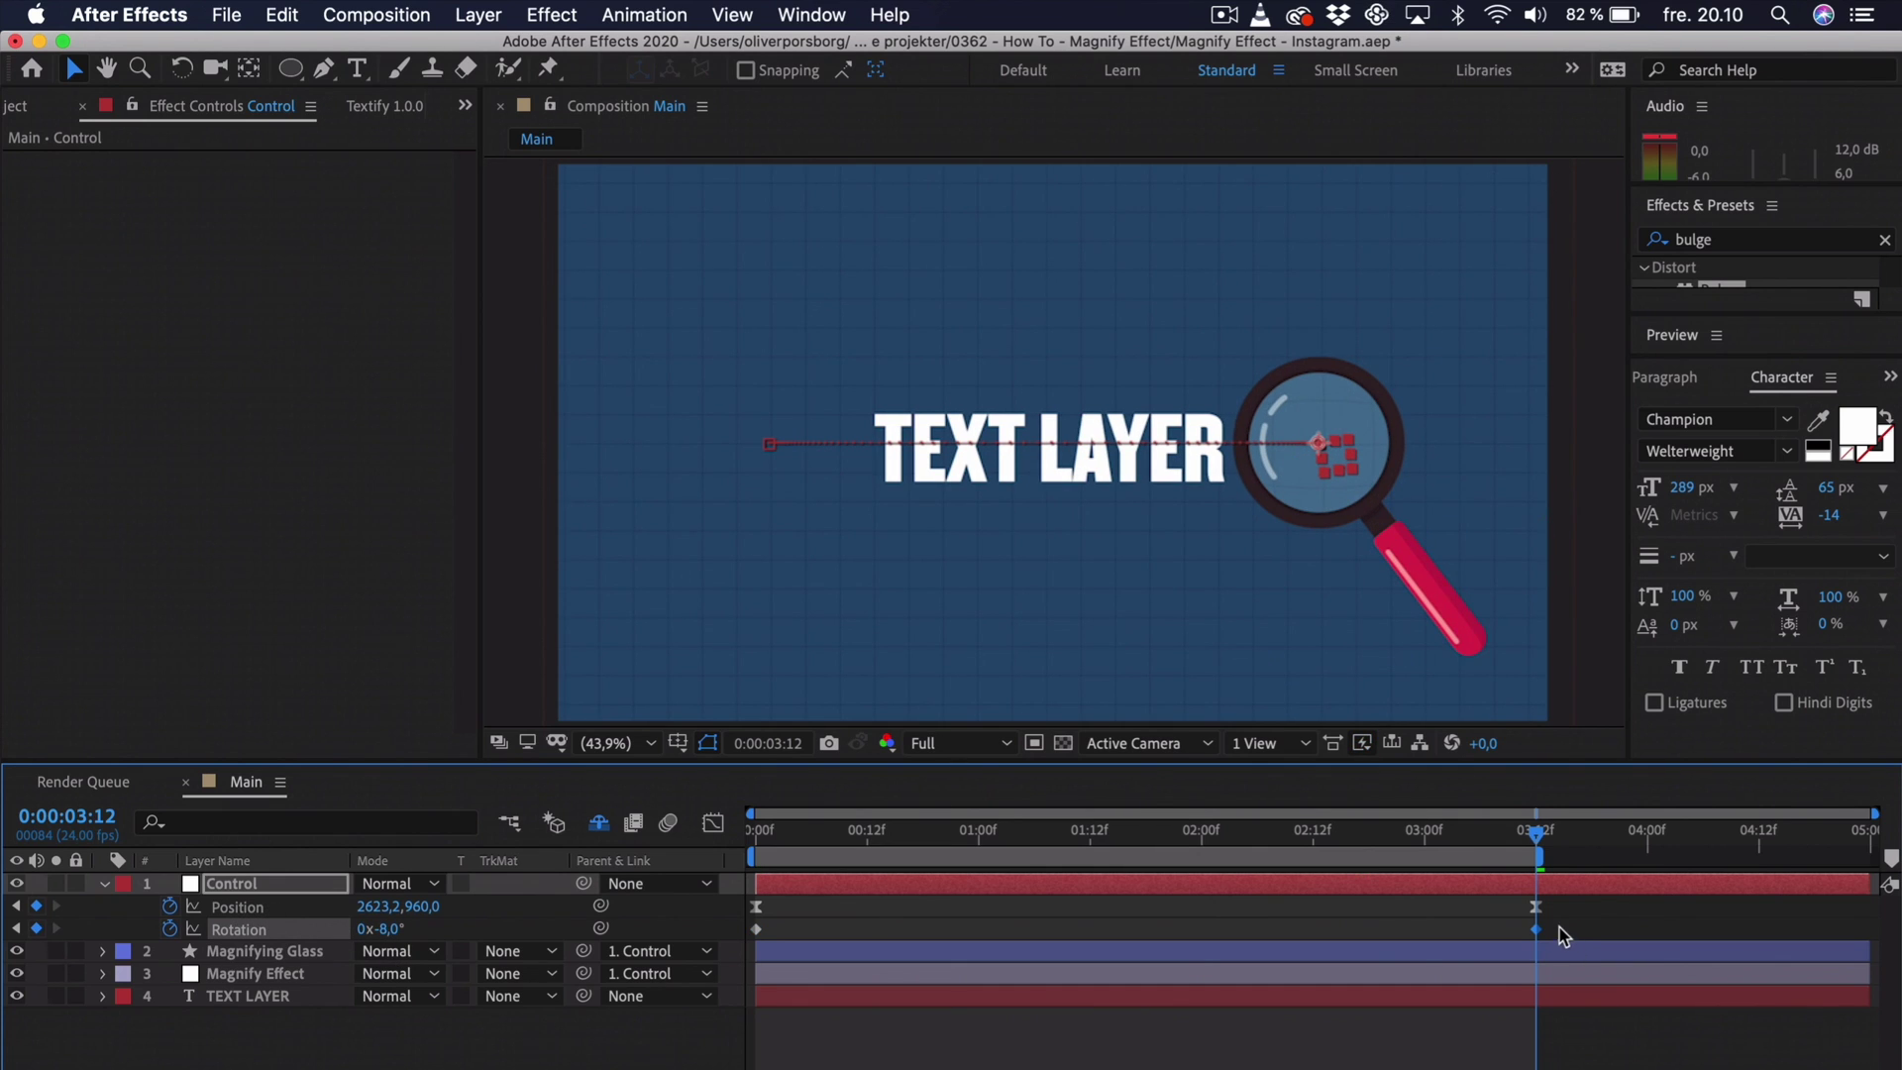
{"action": "left_click_drag", "start_coordinate": [1559, 931], "coordinate": [727, 980]}
- Easy Ease the Rotation keyframes with F9 and lengthen both influence handles in the speed graph
{"action": "key", "text": "F9"}
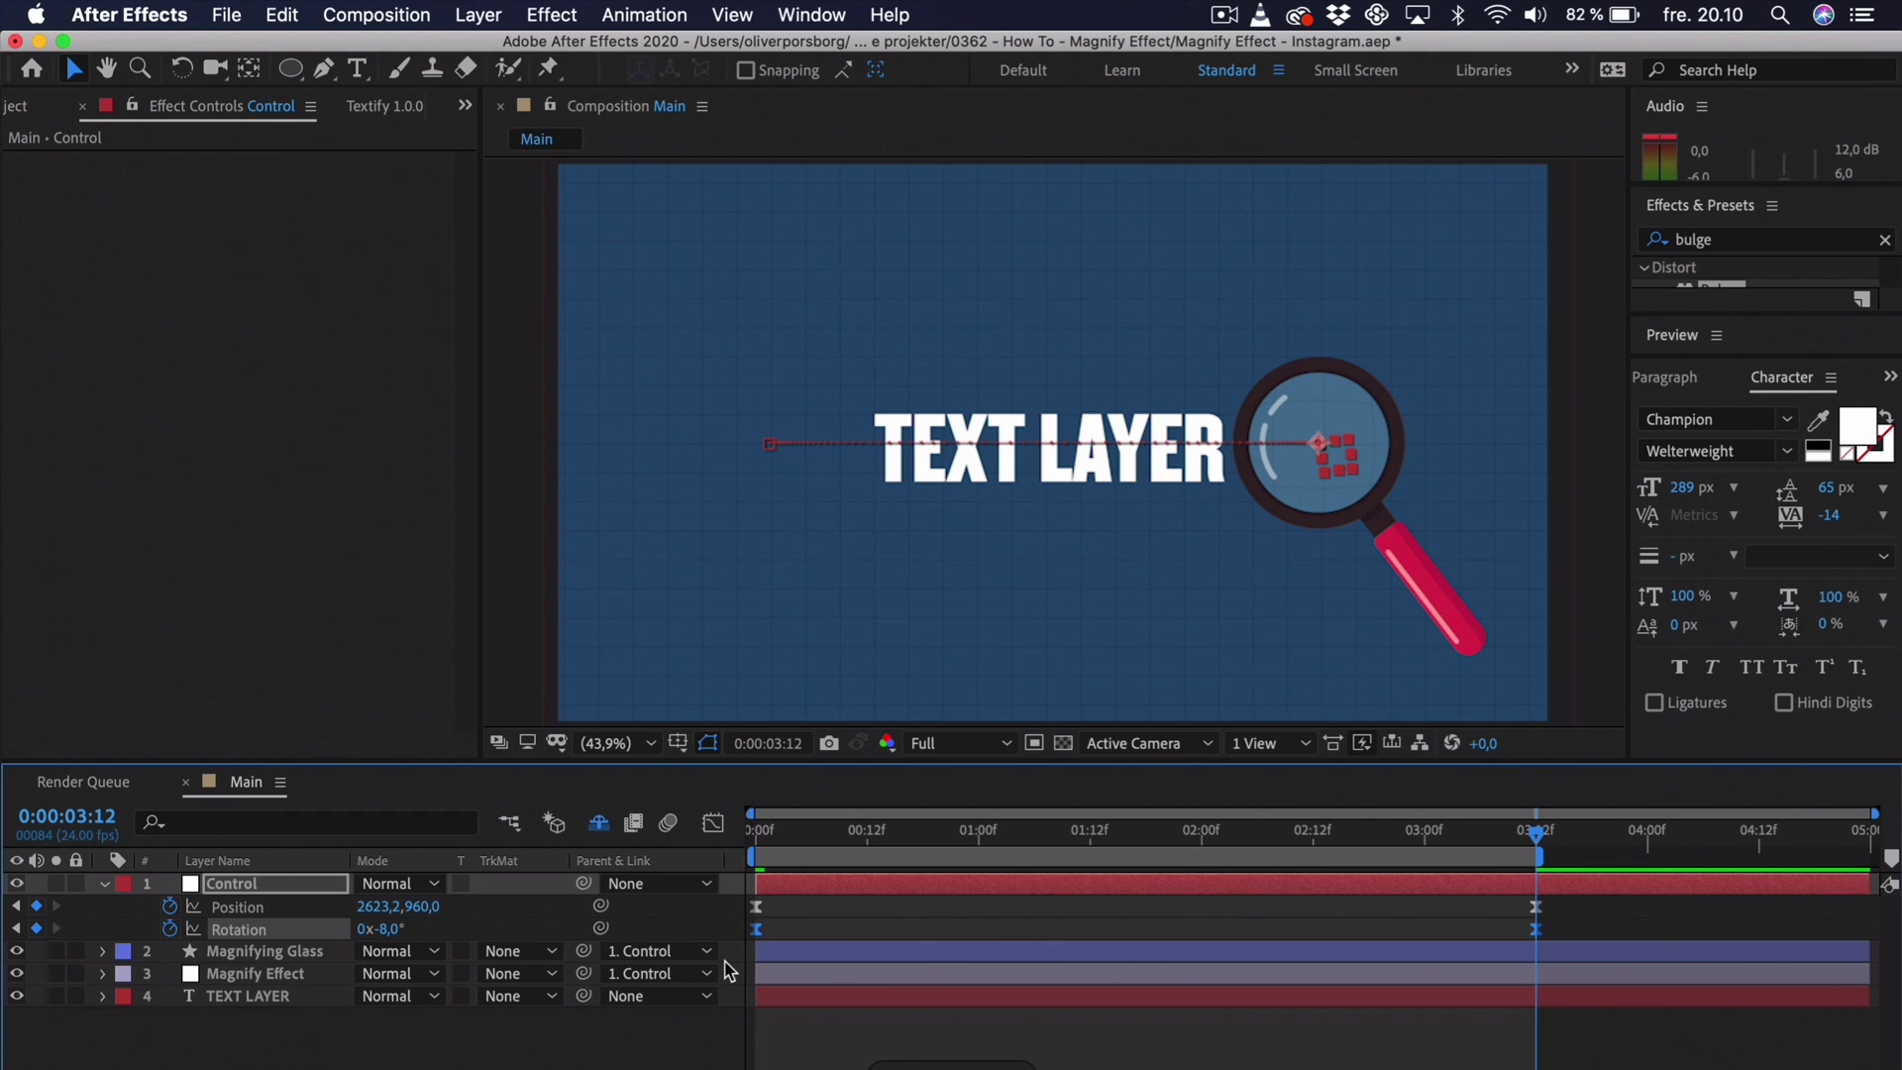
{"action": "left_click", "coordinate": [713, 823]}
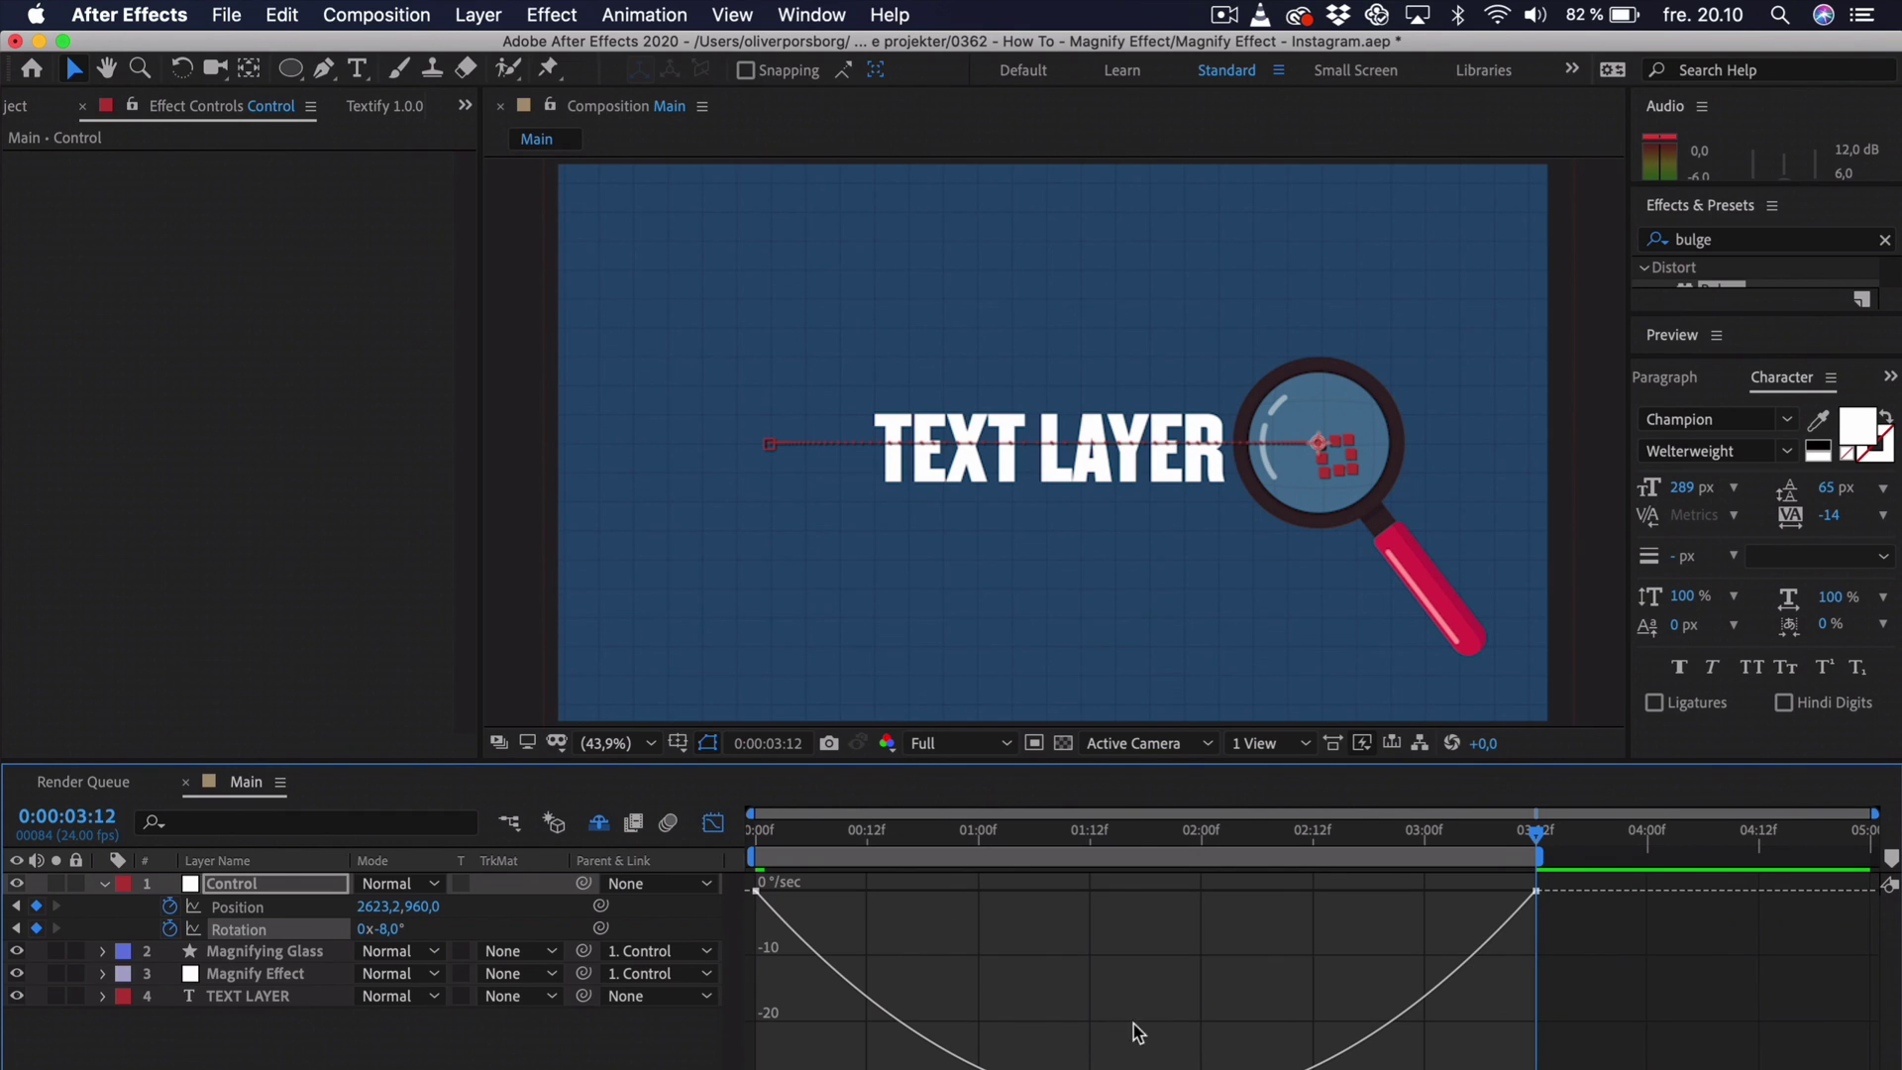
{"action": "left_click_drag", "start_coordinate": [860, 946], "coordinate": [744, 884]}
{"action": "left_click_drag", "start_coordinate": [892, 896], "coordinate": [932, 897]}
{"action": "left_click_drag", "start_coordinate": [1402, 892], "coordinate": [1323, 895]}
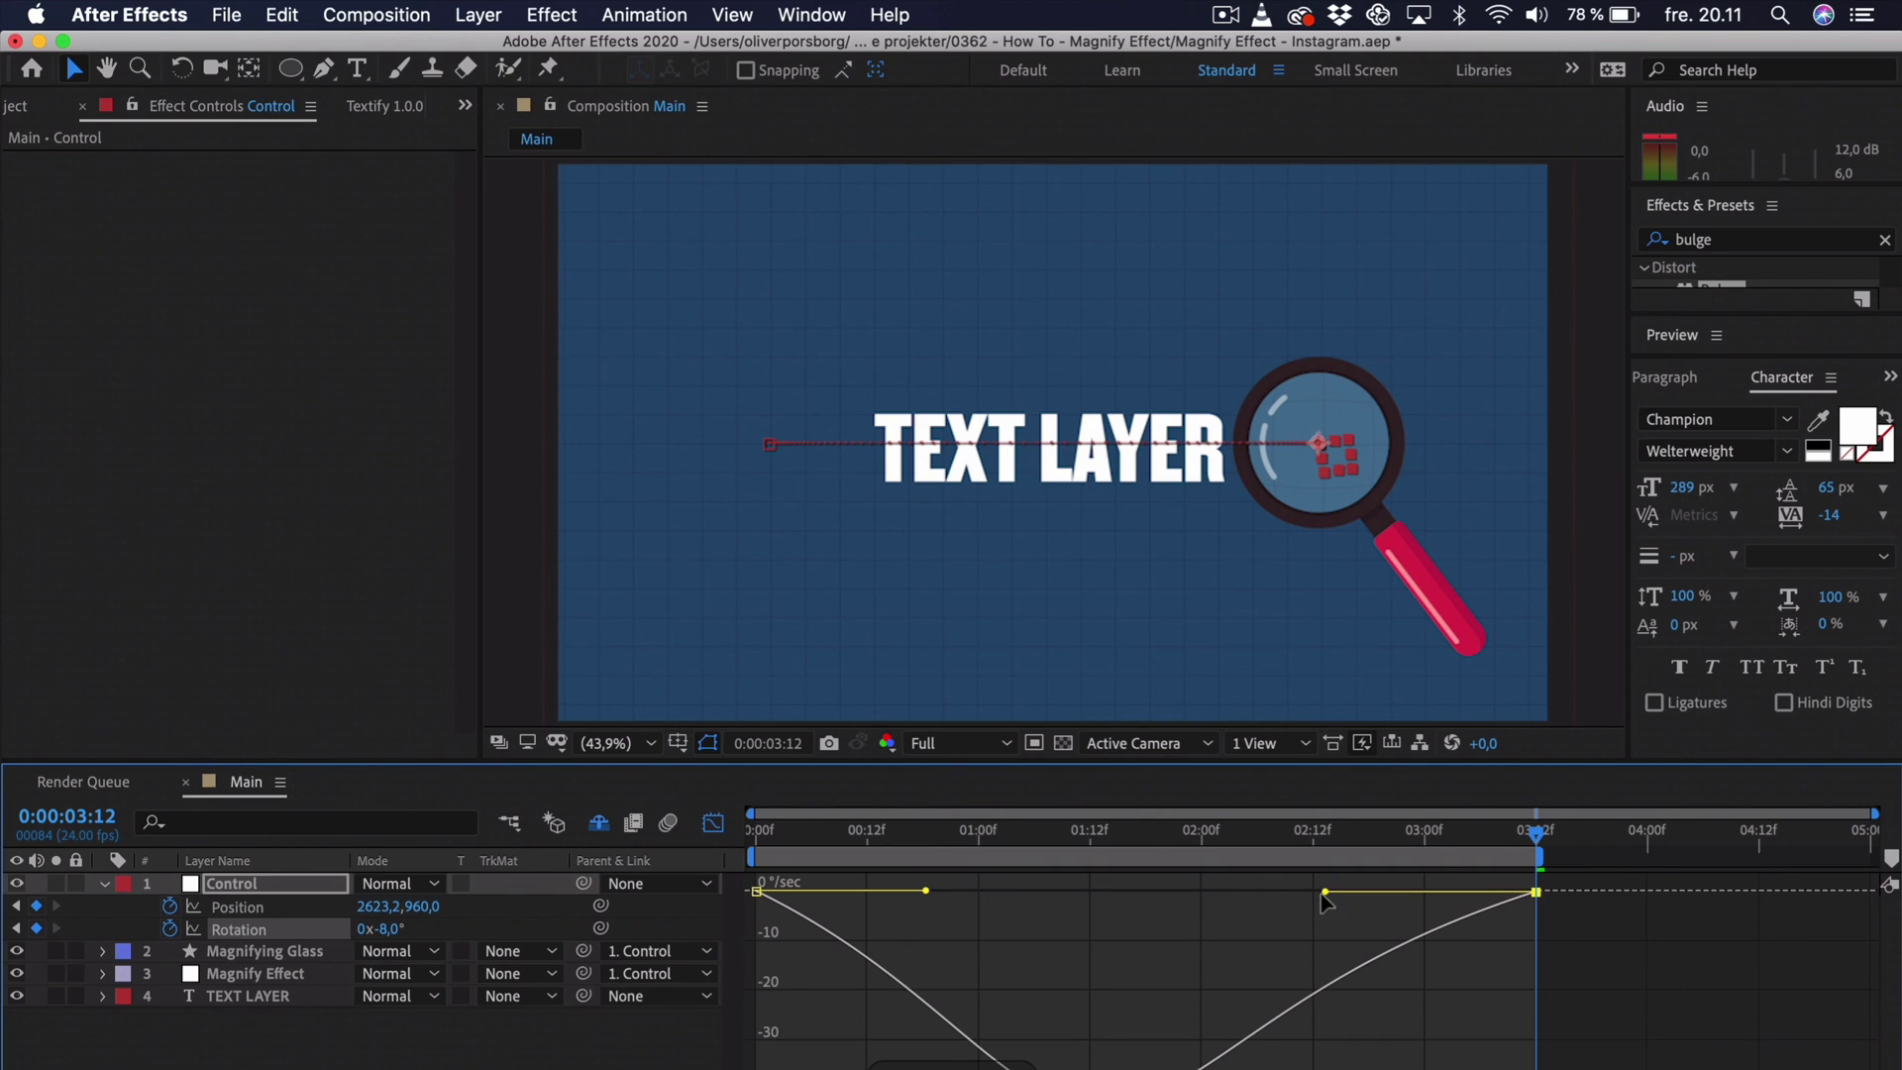
{"action": "left_click", "coordinate": [709, 823]}
{"action": "left_click_drag", "start_coordinate": [813, 842], "coordinate": [758, 842]}
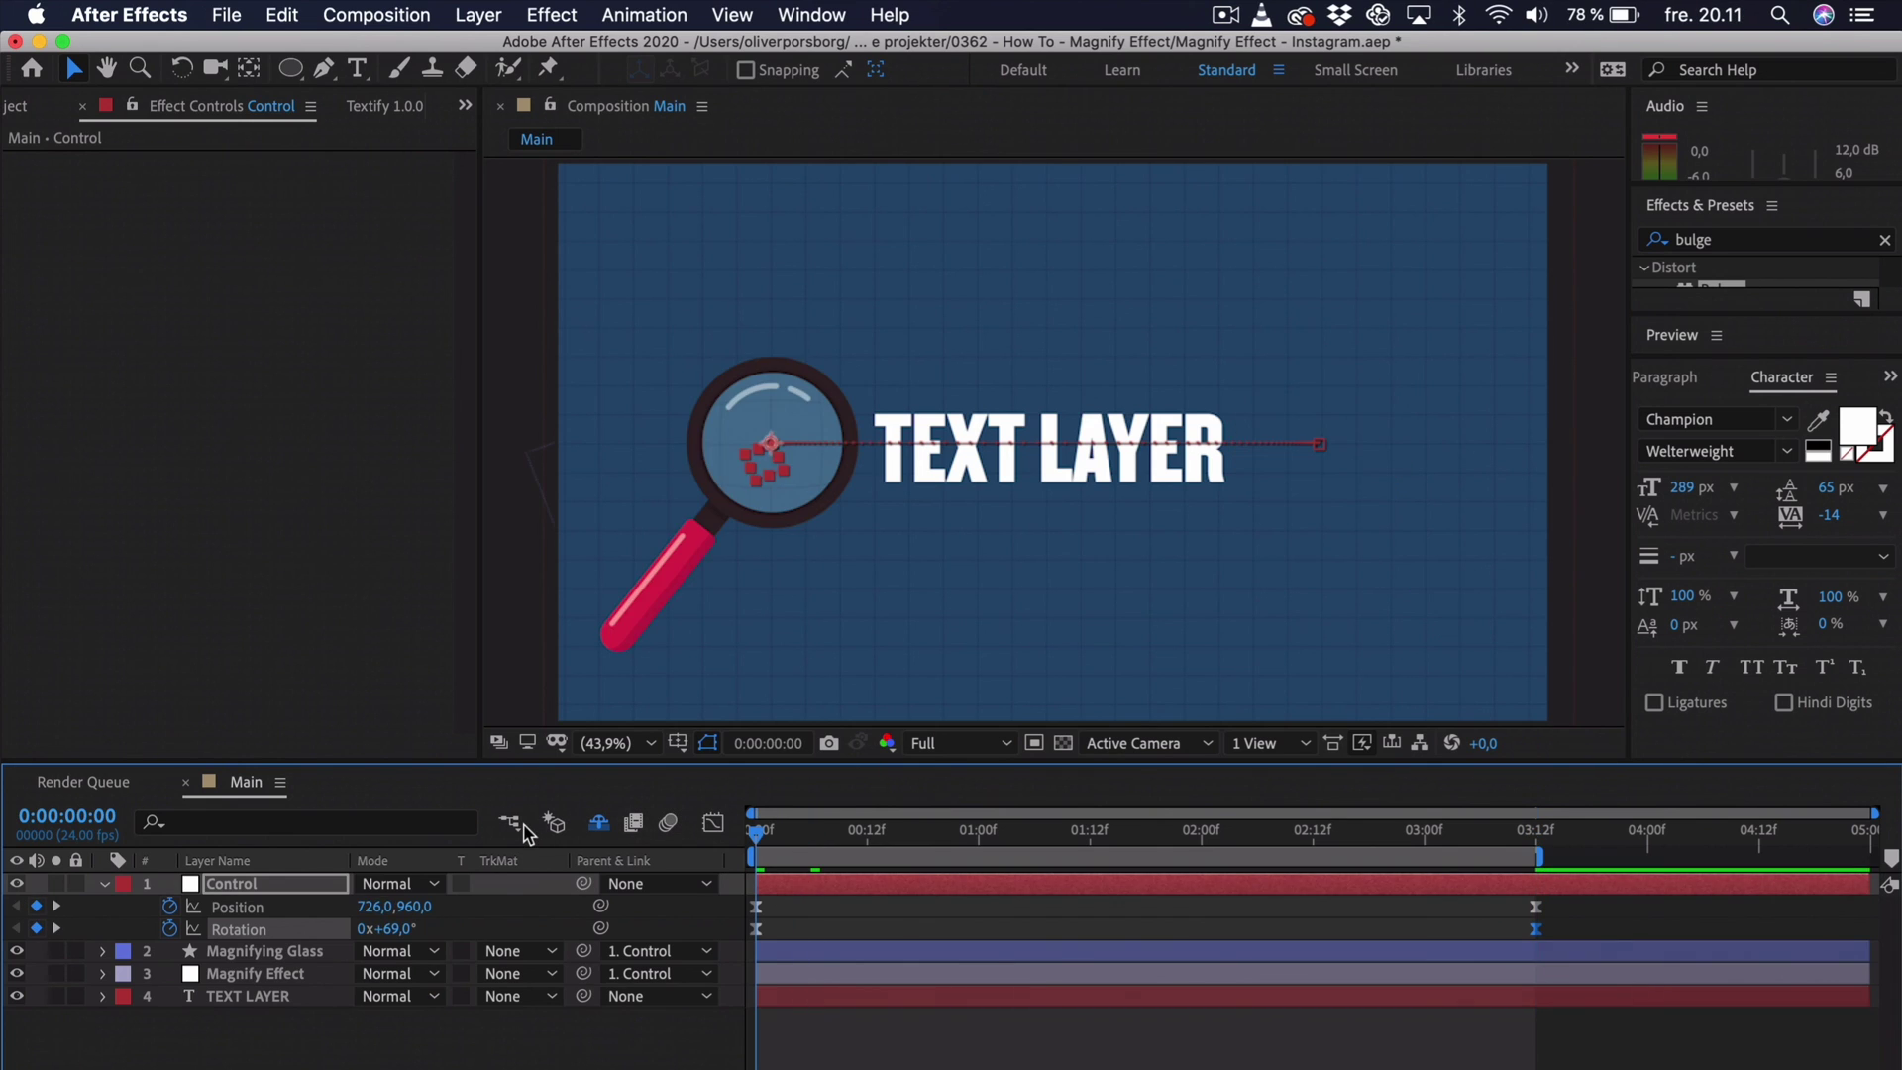
{"action": "key", "text": "space"}
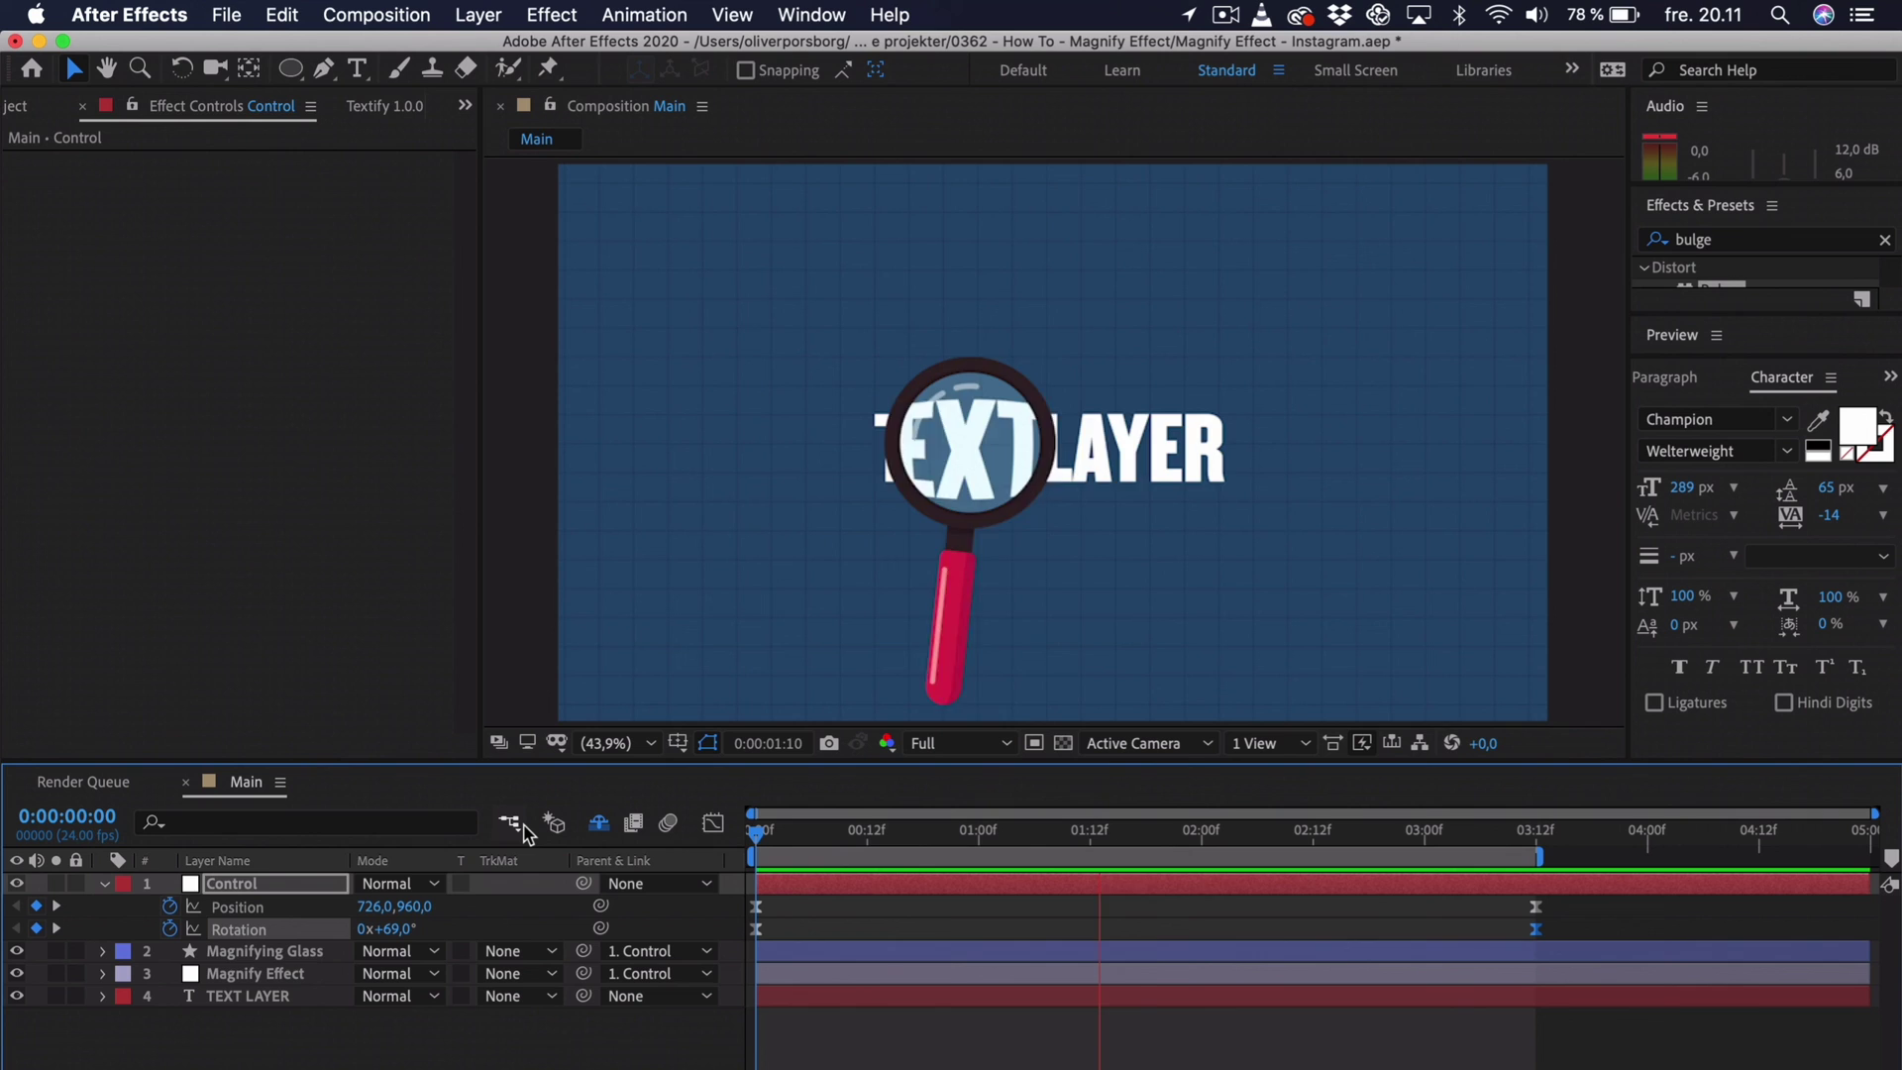